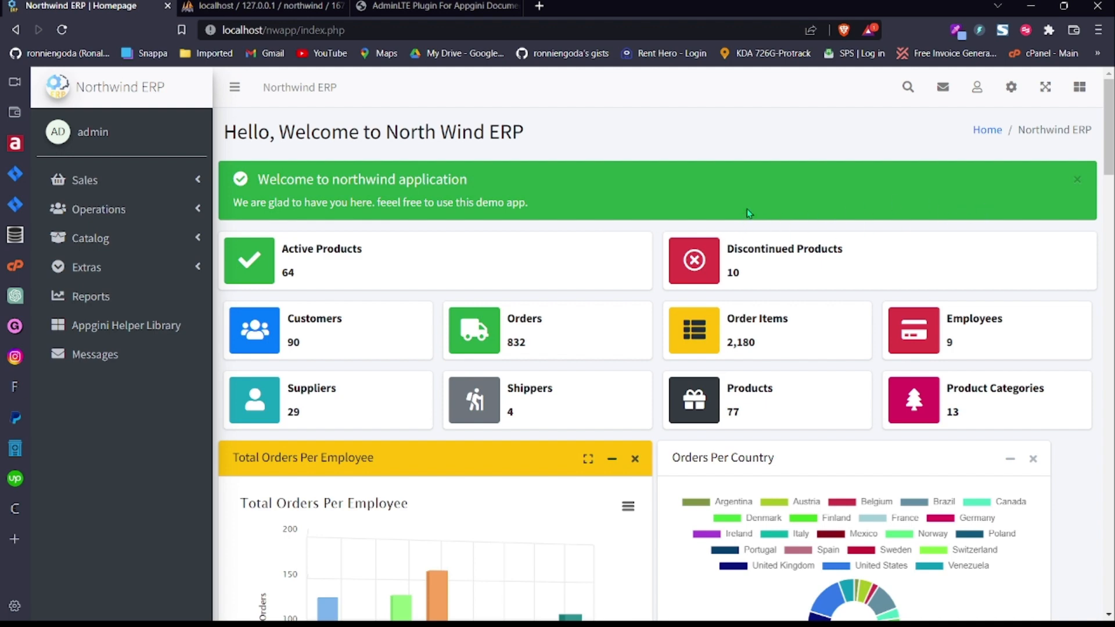
Step: Glance at the advanced admin features list, close it and scroll the page
{"action": "left_click", "coordinate": [1012, 87]}
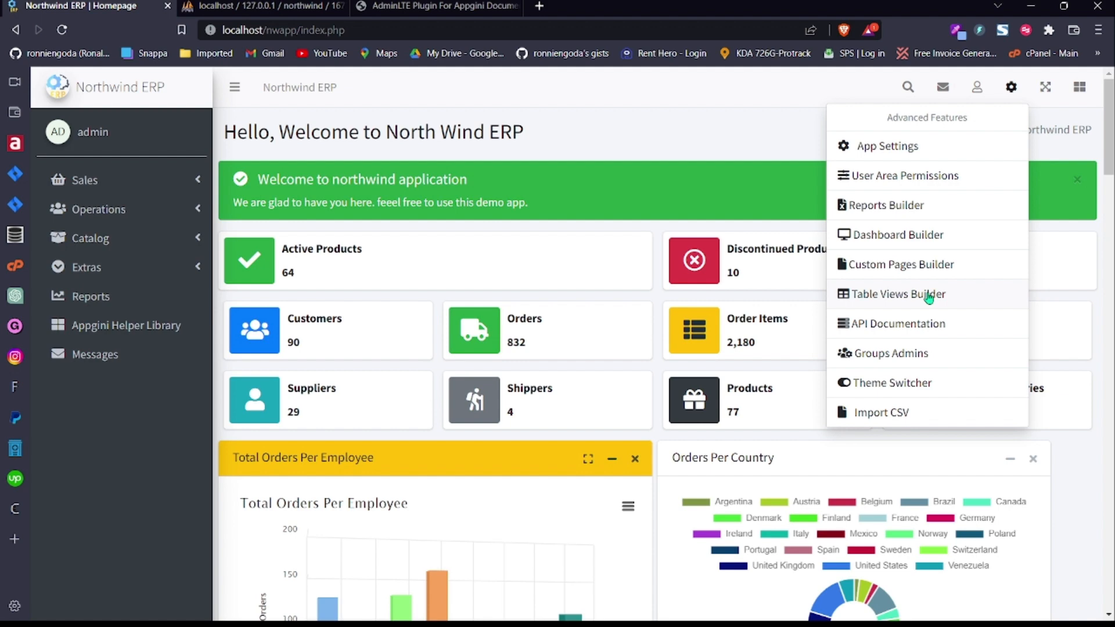
{"action": "left_click", "coordinate": [757, 143]}
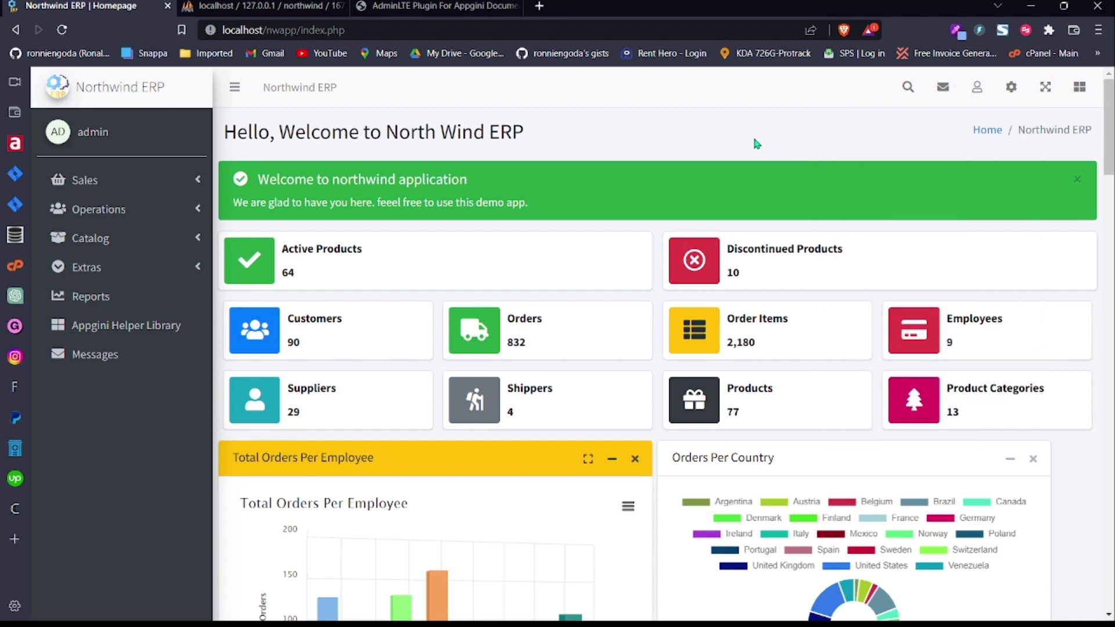
{"action": "left_click_drag", "start_coordinate": [1107, 159], "coordinate": [1106, 206]}
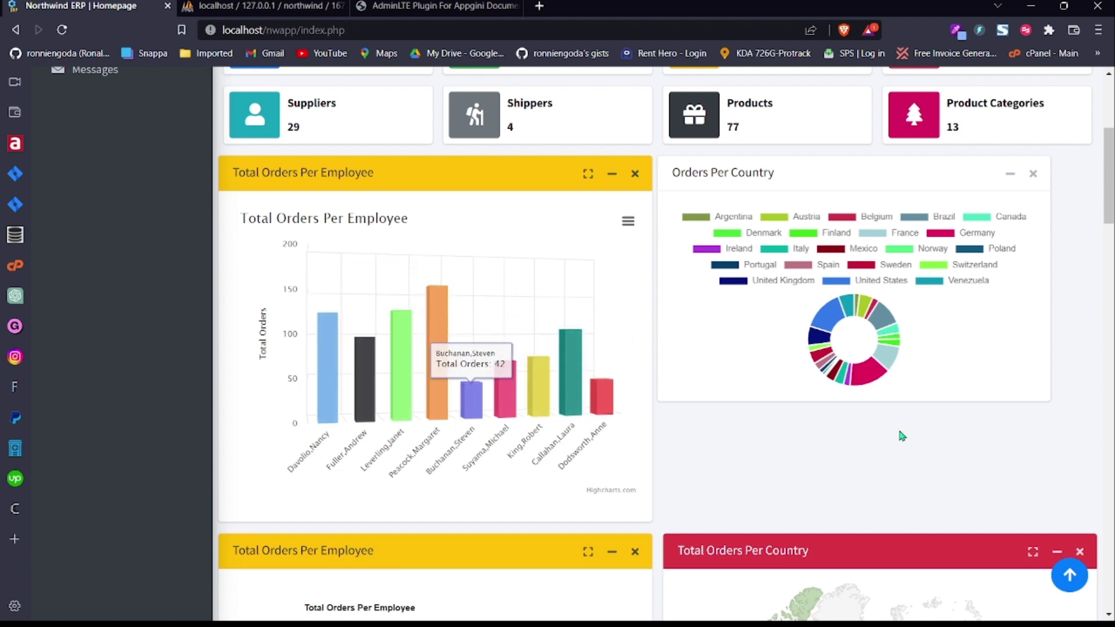
{"action": "scroll", "coordinate": [1064, 322], "scroll_direction": "down", "scroll_amount": 9}
{"action": "scroll", "coordinate": [346, 312], "scroll_direction": "up", "scroll_amount": 3}
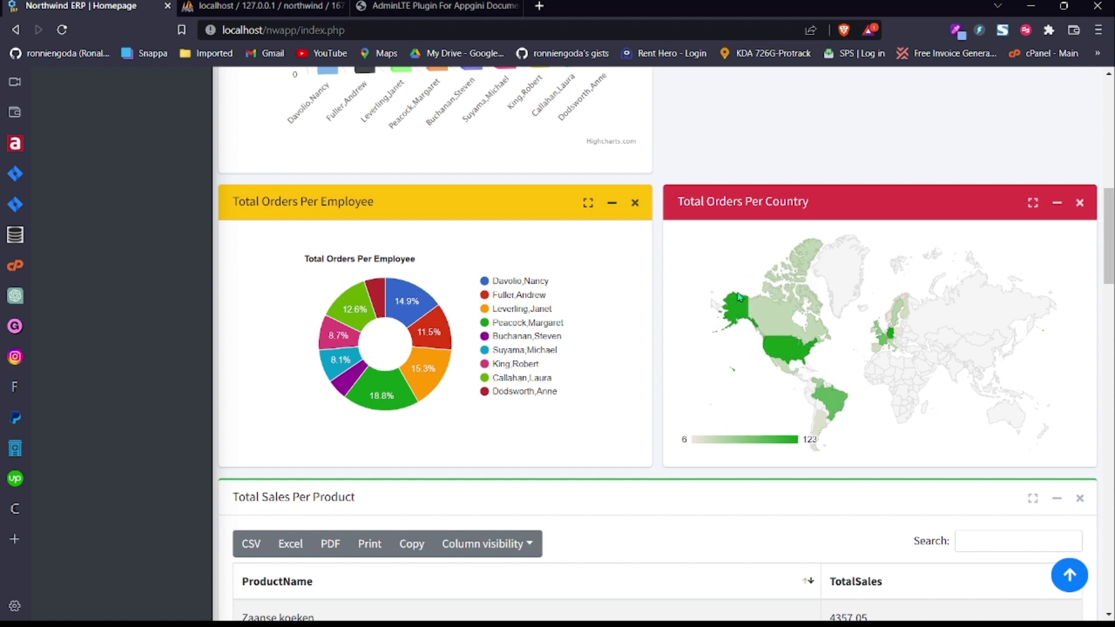
Step: Run a Global Search for 'de', returning matches from 8 tables including 41 customers
{"action": "mouse_move", "coordinate": [794, 354]}
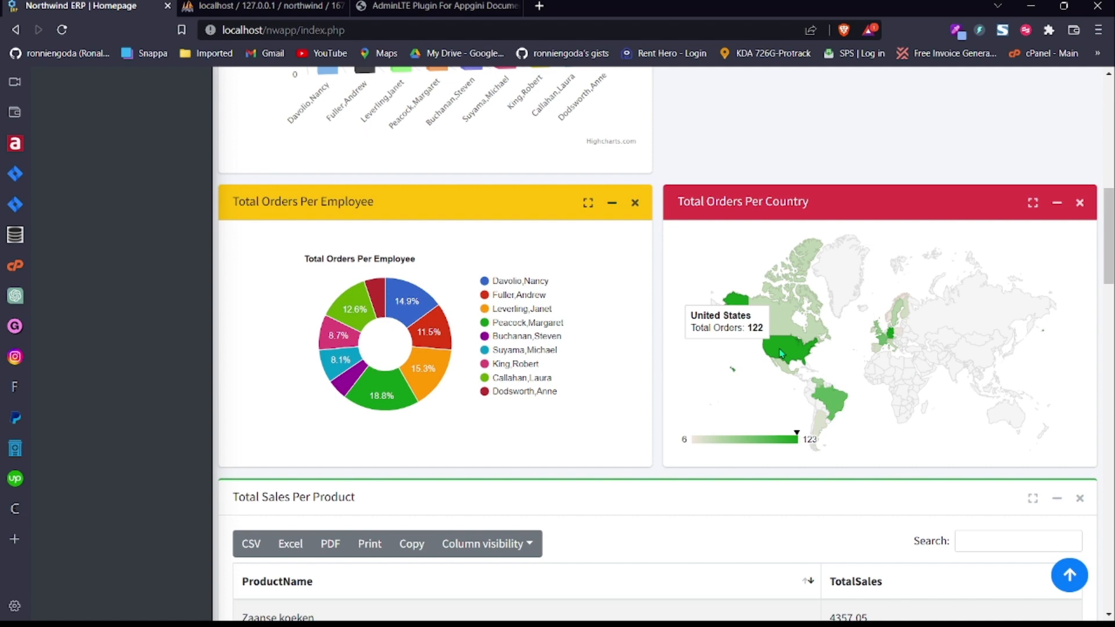
{"action": "mouse_move", "coordinate": [893, 340]}
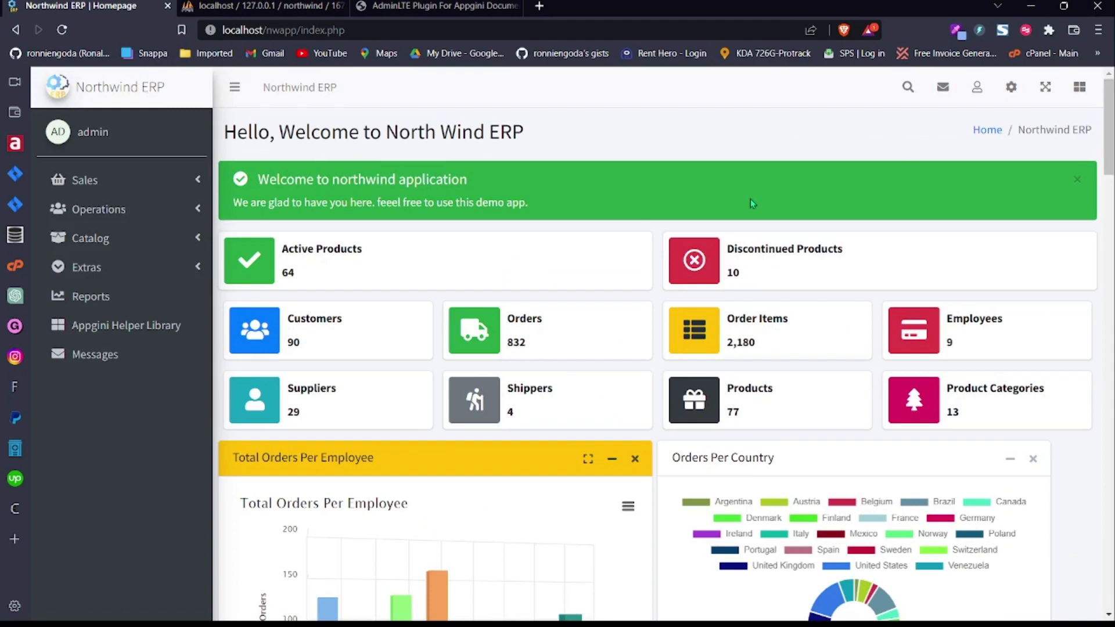
{"action": "left_click", "coordinate": [907, 89]}
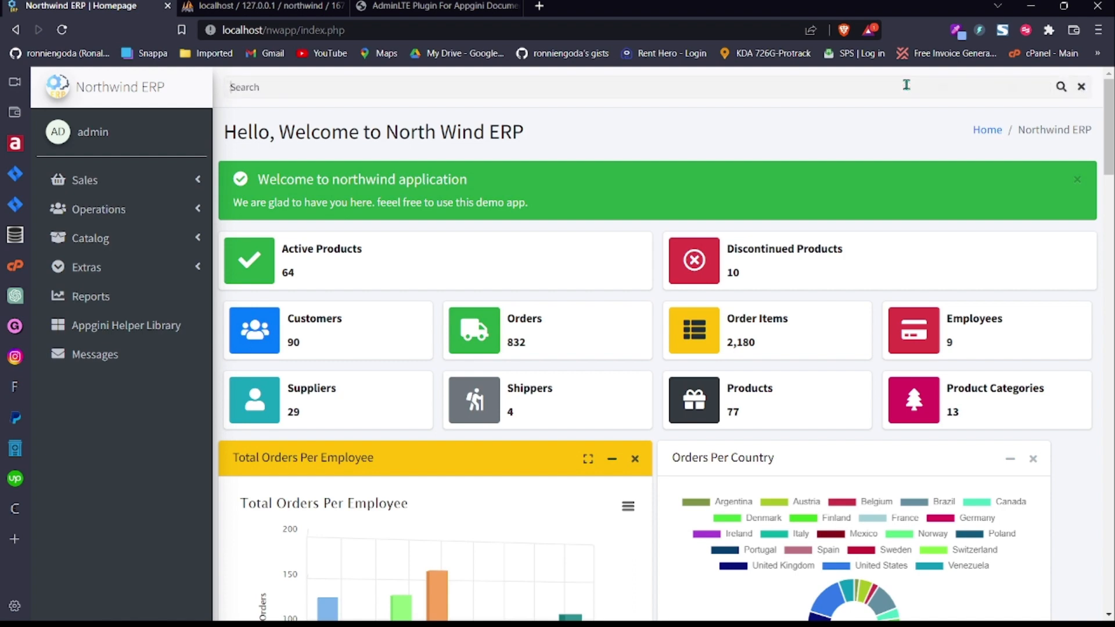
{"action": "left_click", "coordinate": [1081, 86]}
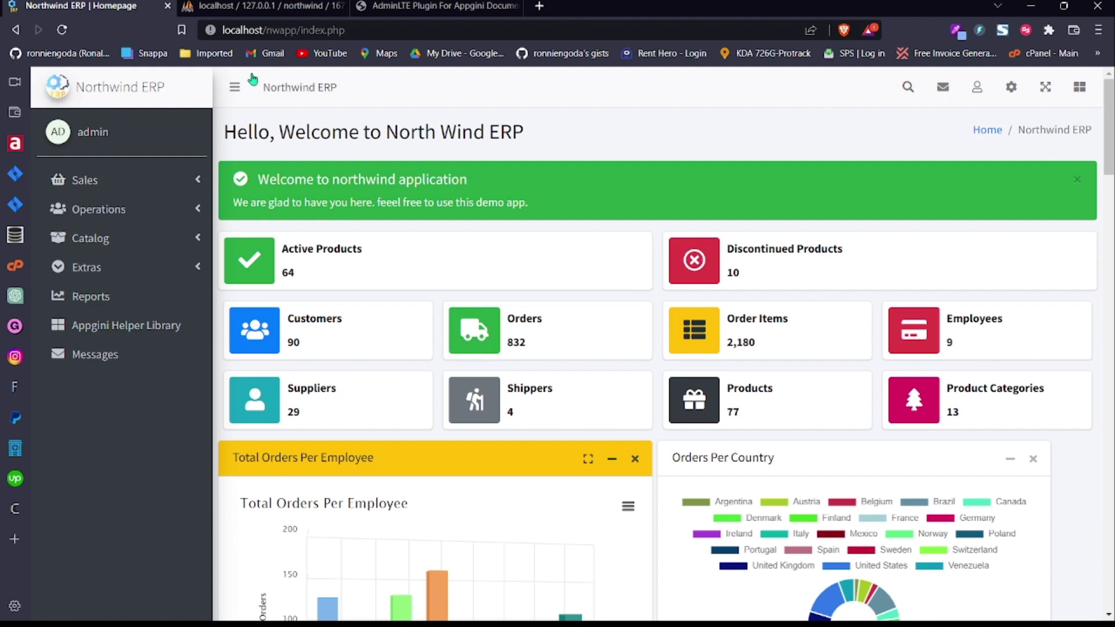
{"action": "left_click", "coordinate": [907, 88]}
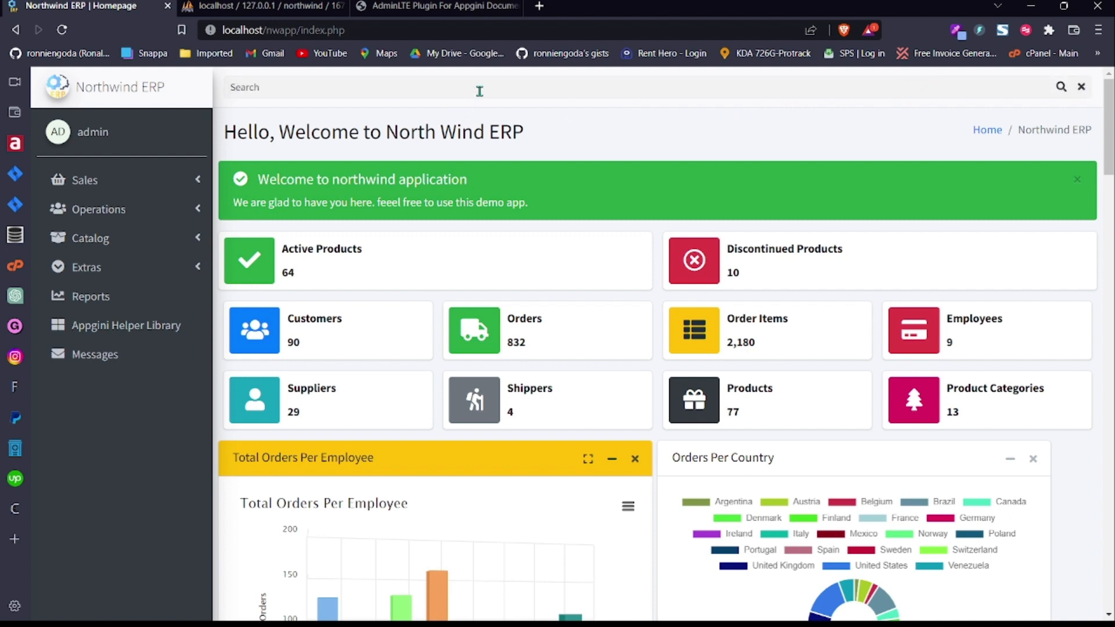
{"action": "type", "text": "de"}
{"action": "left_click", "coordinate": [1060, 87]}
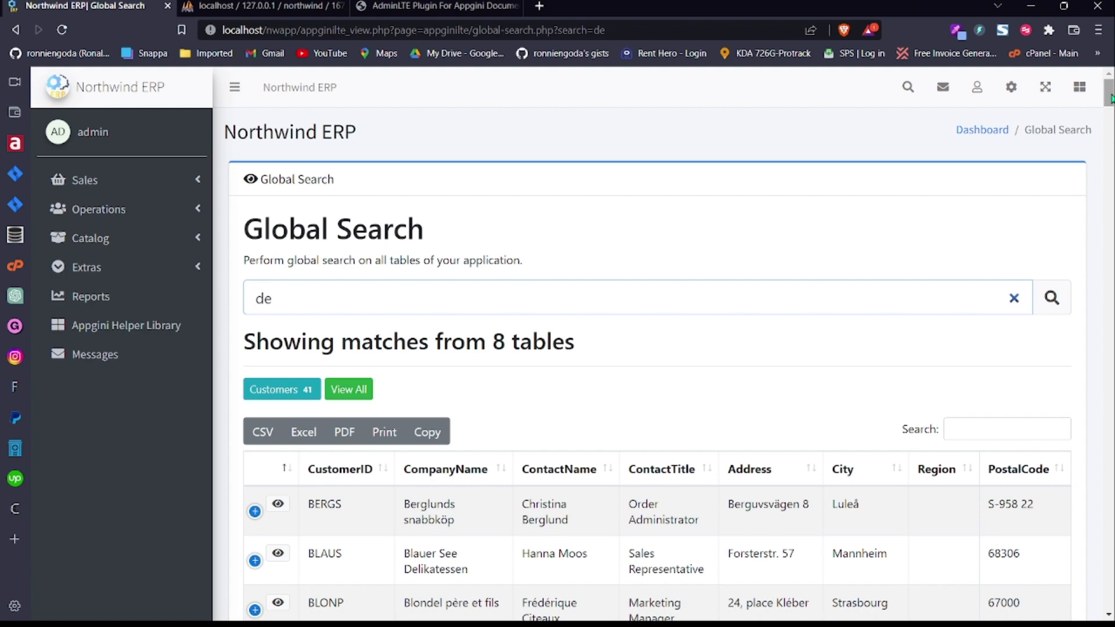
Step: Collapse the sidebar to icons so the 'de' Customers results span the full width
{"action": "mouse_move", "coordinate": [1109, 98]}
{"action": "left_mouse_down"}
{"action": "mouse_move", "coordinate": [1110, 138]}
{"action": "mouse_move", "coordinate": [1109, 87]}
{"action": "left_mouse_up"}
{"action": "left_click", "coordinate": [235, 87]}
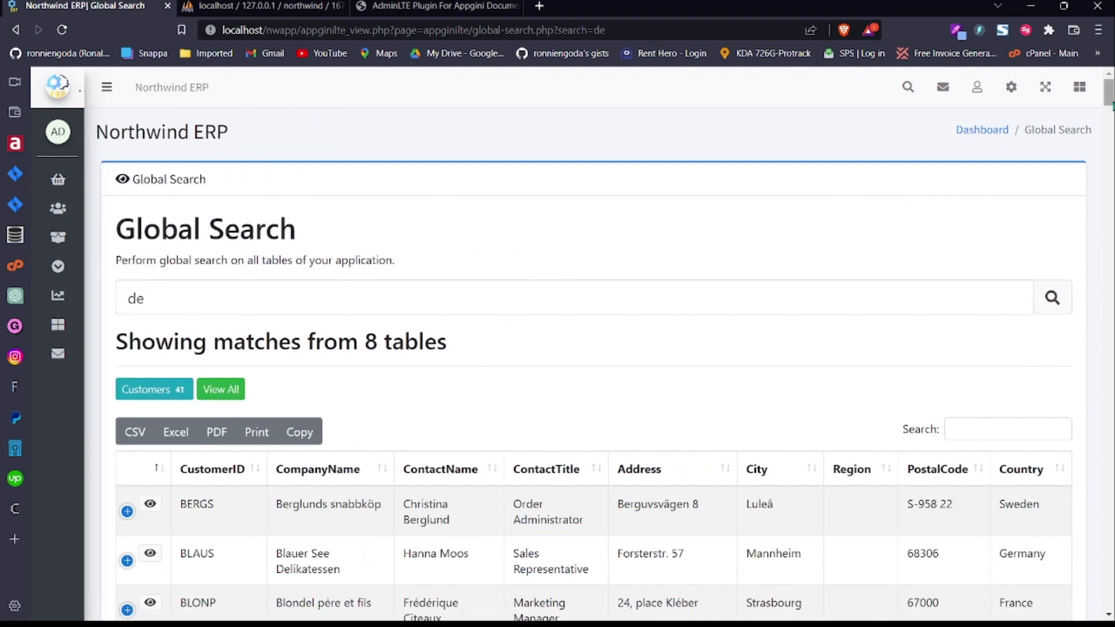
{"action": "mouse_move", "coordinate": [1111, 97]}
{"action": "left_mouse_down"}
{"action": "mouse_move", "coordinate": [1111, 215]}
{"action": "mouse_move", "coordinate": [1110, 100]}
{"action": "left_mouse_up"}
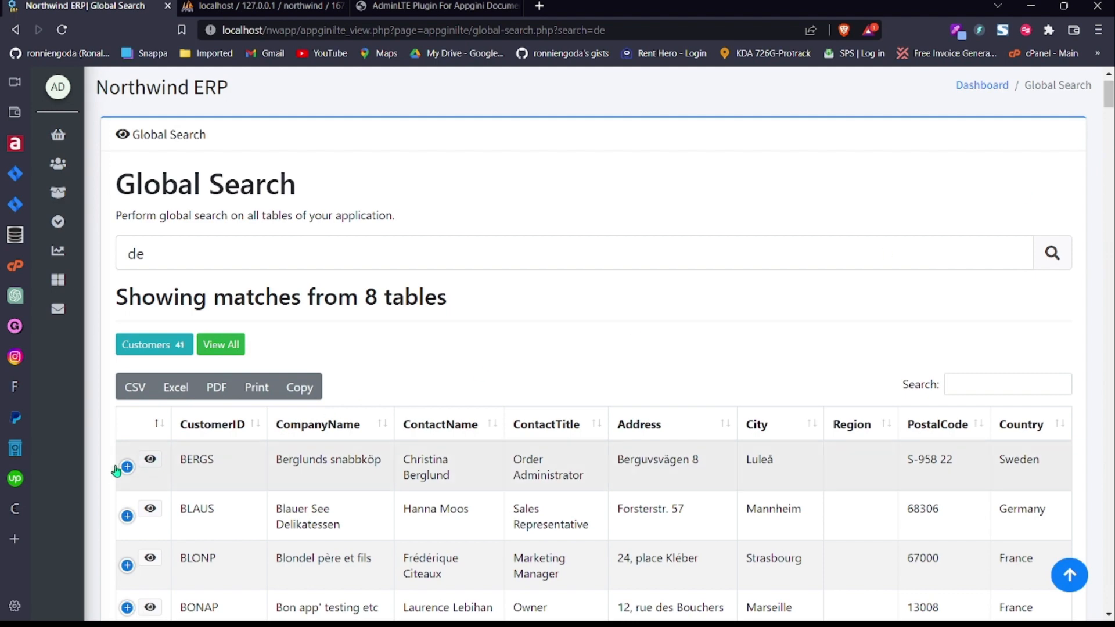
{"action": "left_click", "coordinate": [220, 345]}
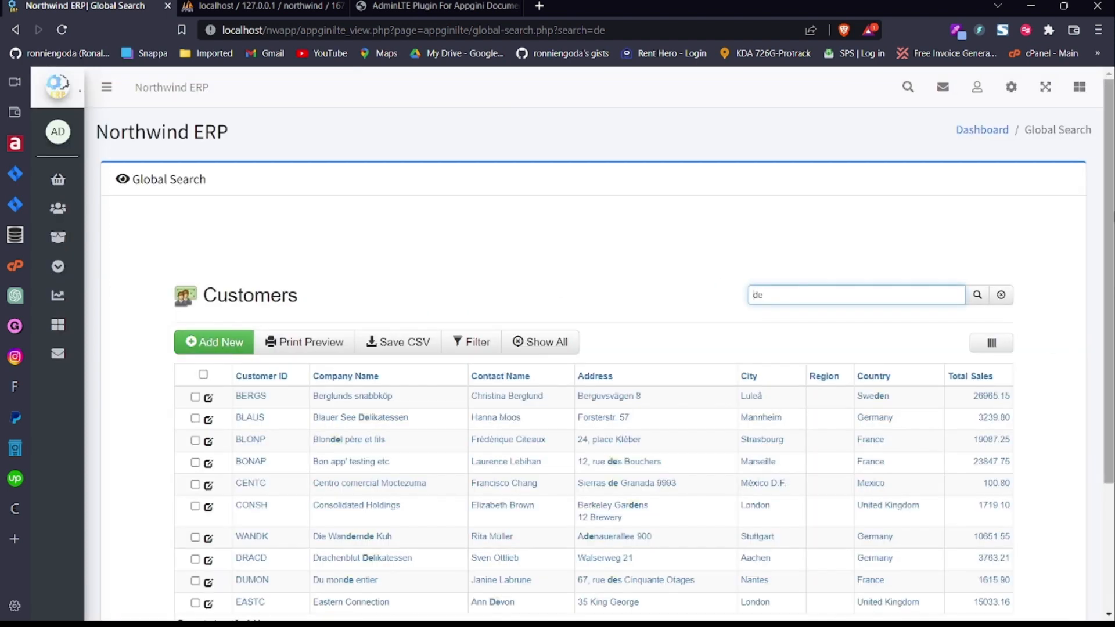
{"action": "scroll", "coordinate": [874, 286], "scroll_direction": "down", "scroll_amount": 3}
{"action": "left_click_drag", "start_coordinate": [1113, 307], "coordinate": [1113, 184]}
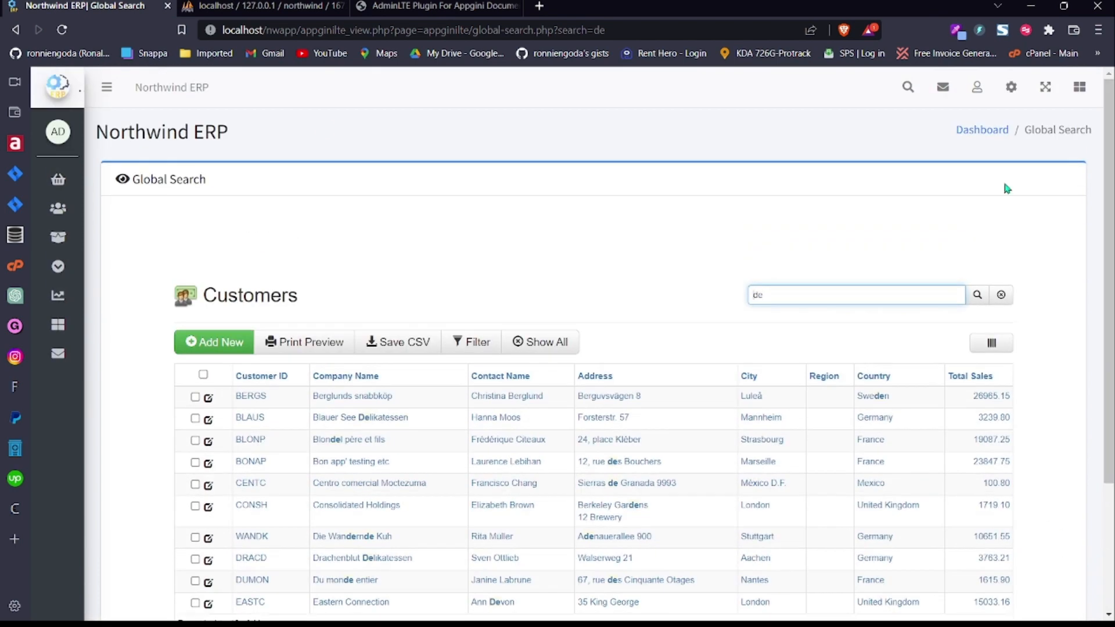
{"action": "left_click", "coordinate": [25, 31]}
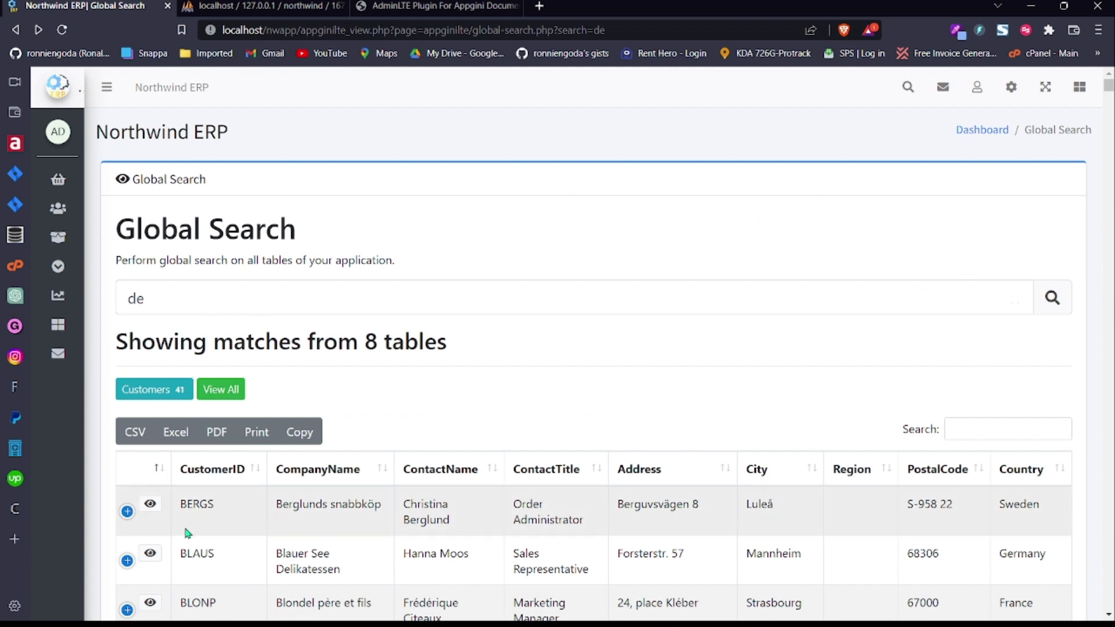
{"action": "left_click", "coordinate": [153, 507]}
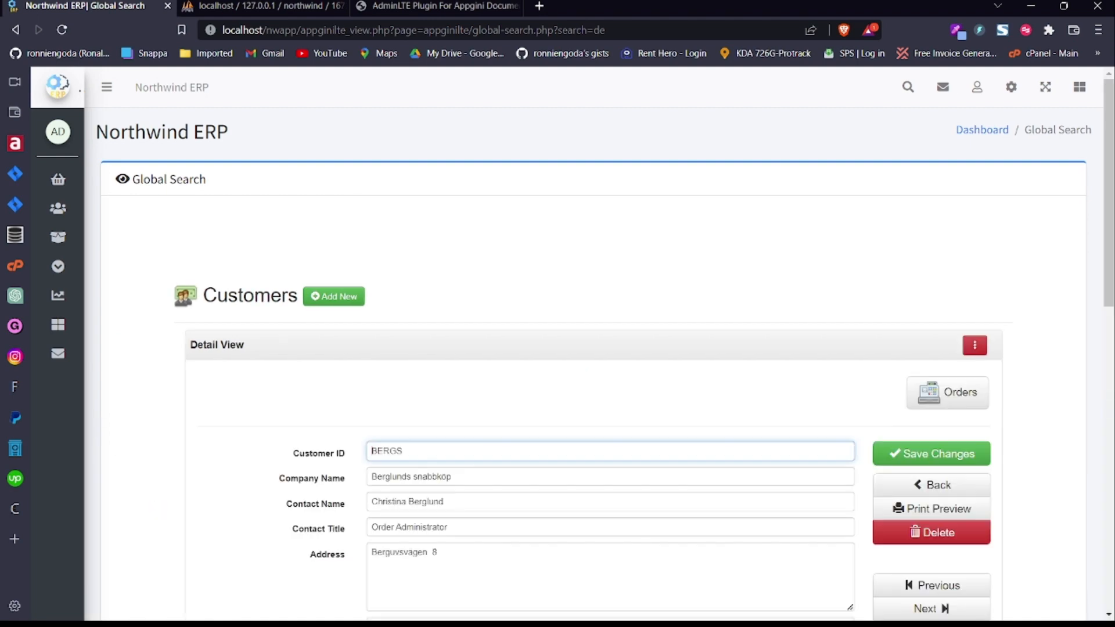
{"action": "left_click_drag", "start_coordinate": [1113, 176], "coordinate": [1038, 162]}
{"action": "left_click", "coordinate": [13, 29]}
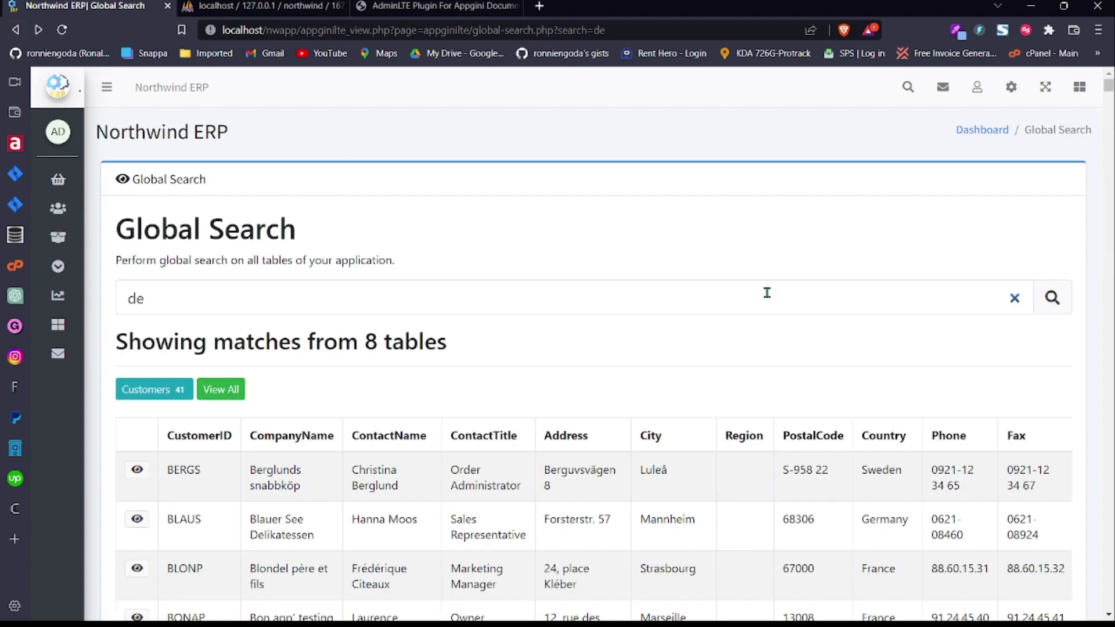
{"action": "mouse_move", "coordinate": [1110, 92]}
{"action": "left_mouse_down"}
{"action": "mouse_move", "coordinate": [1111, 145]}
{"action": "mouse_move", "coordinate": [1111, 108]}
{"action": "left_mouse_up"}
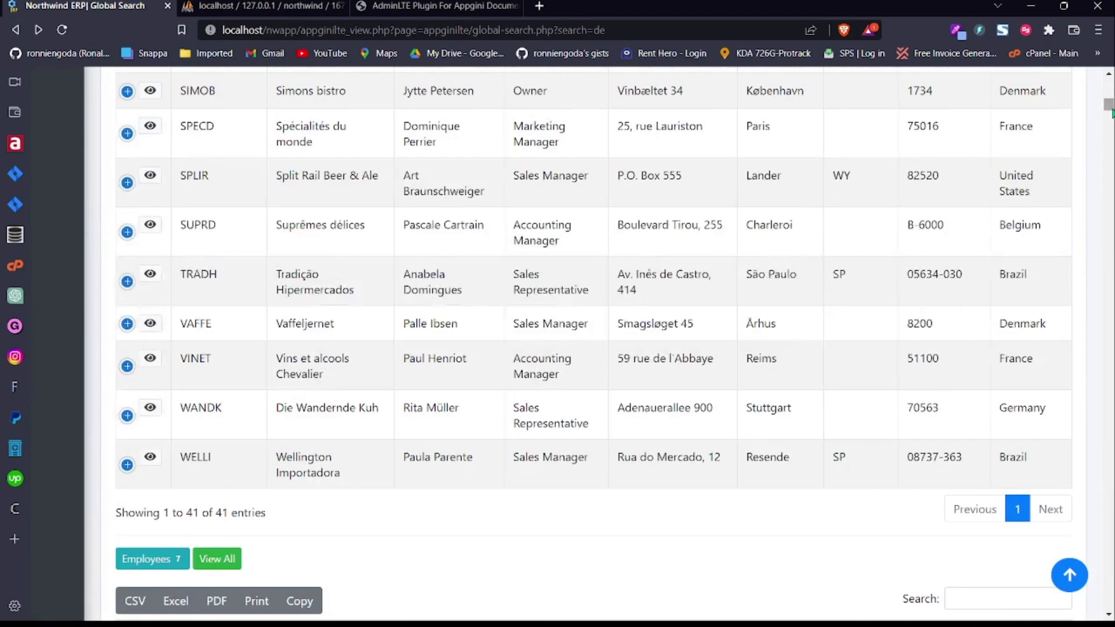
{"action": "left_click", "coordinate": [127, 232]}
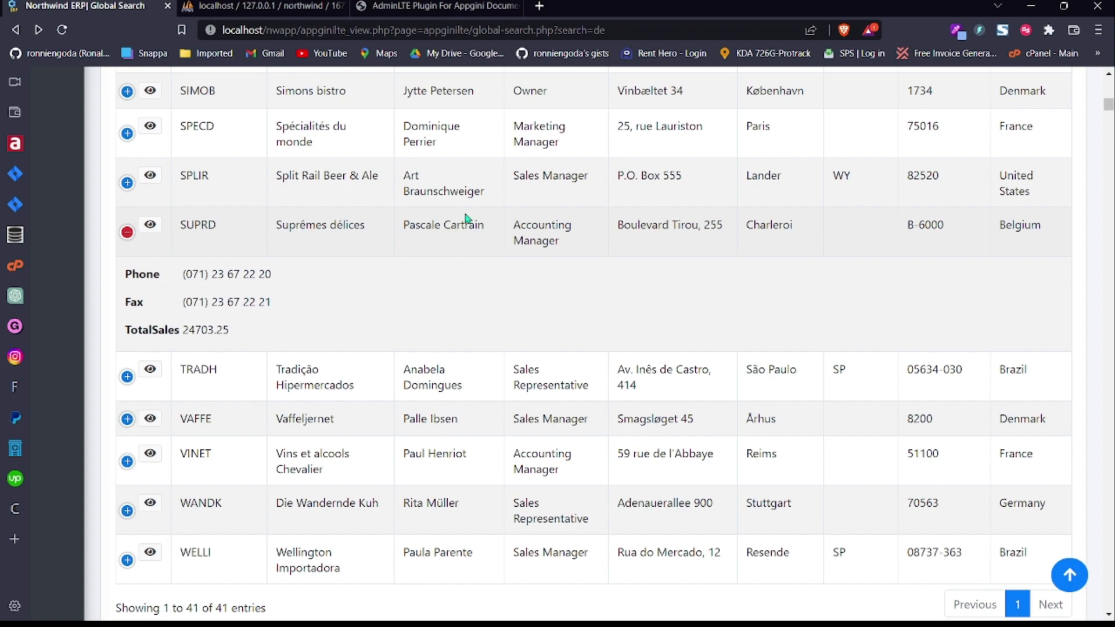
{"action": "left_click", "coordinate": [120, 233]}
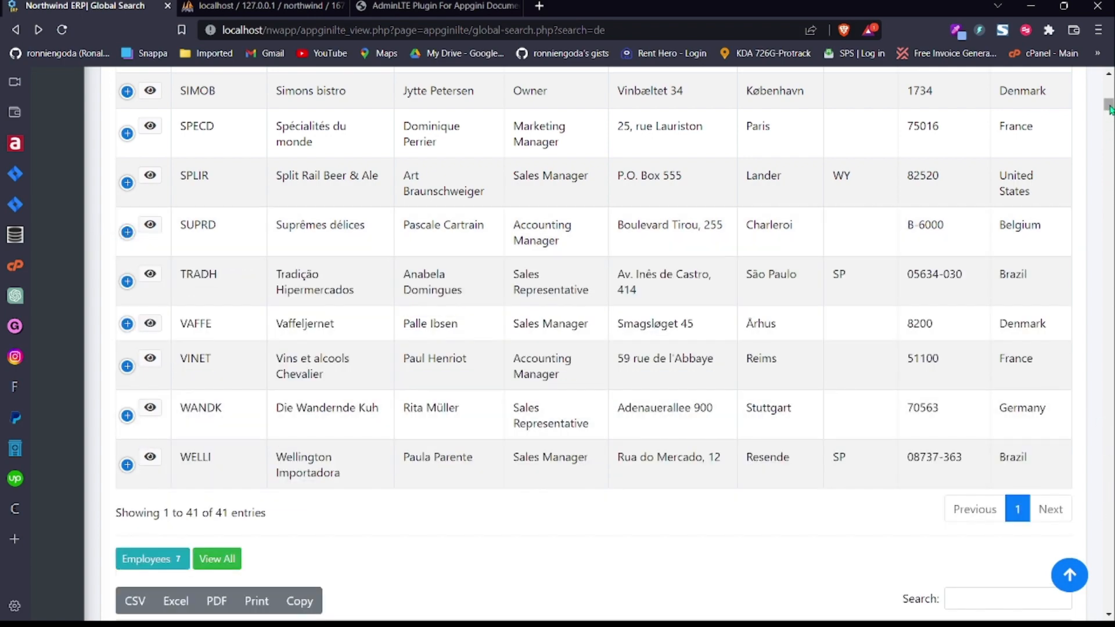
{"action": "left_click_drag", "start_coordinate": [1109, 108], "coordinate": [1108, 82]}
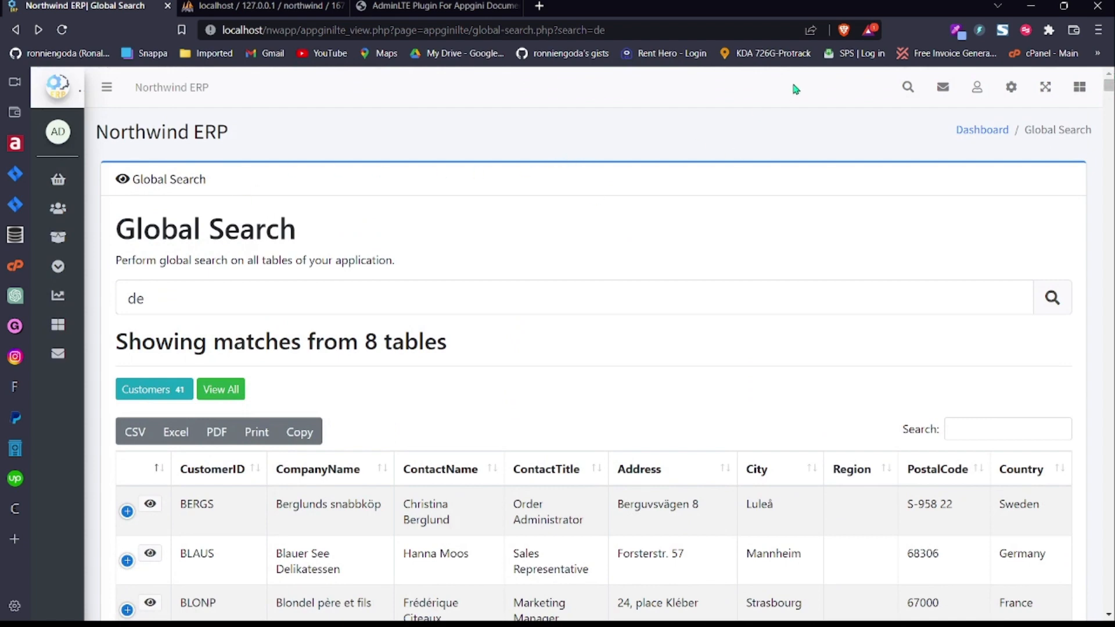
Step: Switch between the admin account menu and the gear menu, ending with Advanced Features open
{"action": "left_click", "coordinate": [976, 93]}
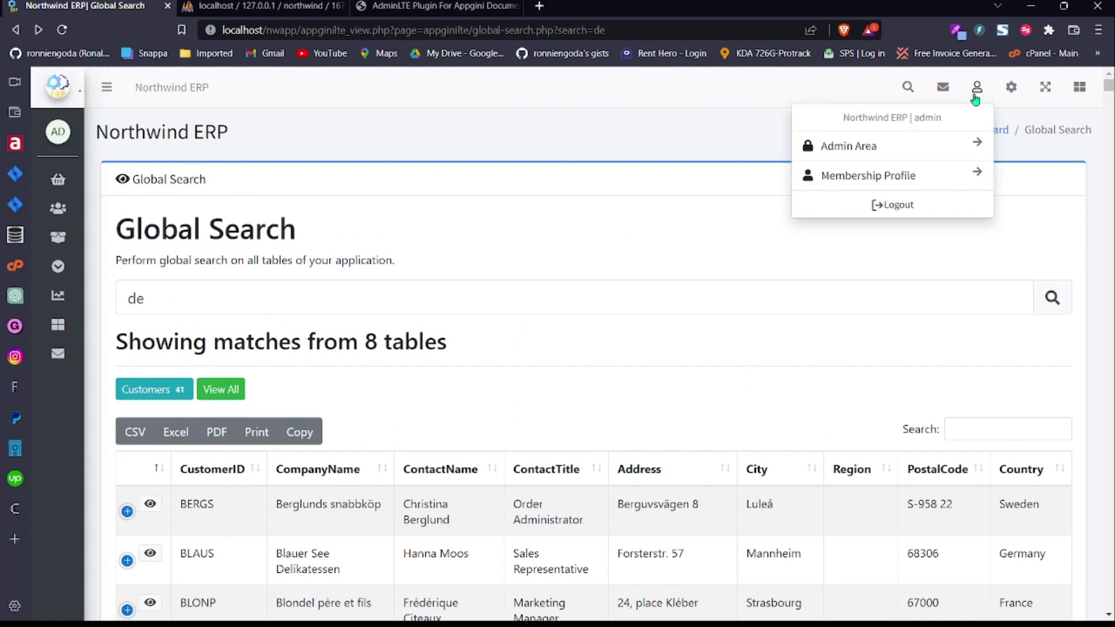
{"action": "left_click", "coordinate": [1011, 88]}
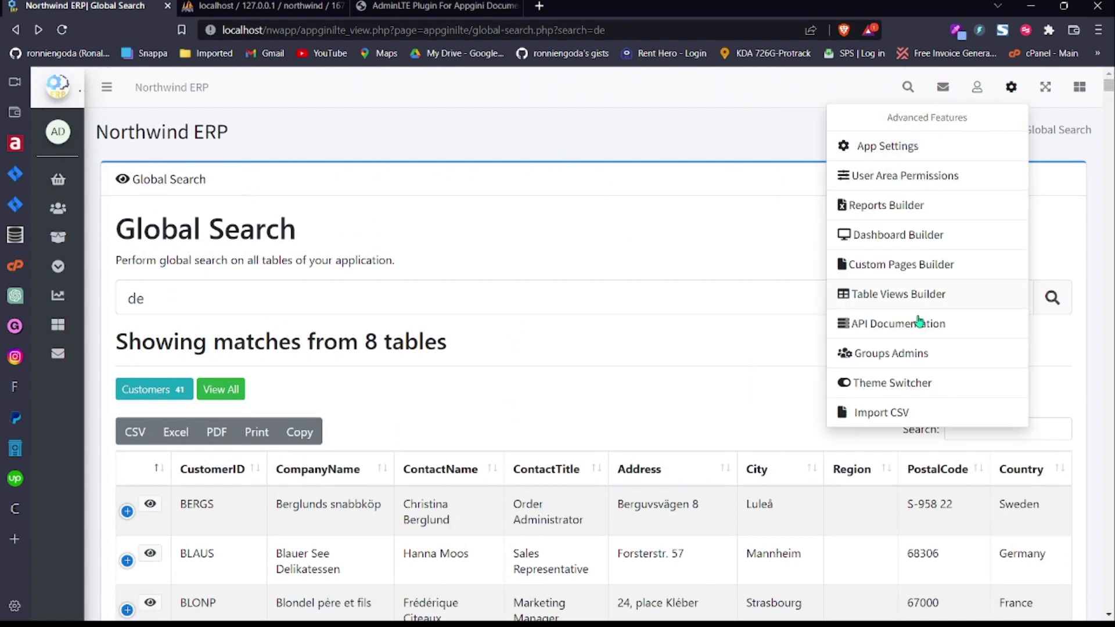
{"action": "left_click", "coordinate": [977, 92]}
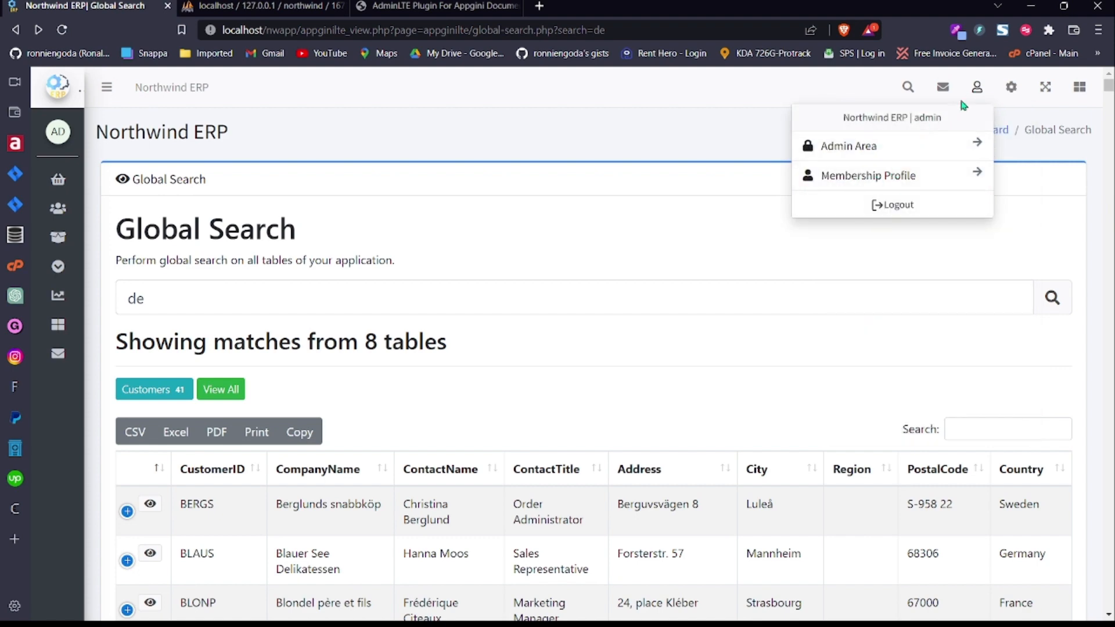
{"action": "left_click", "coordinate": [1011, 90]}
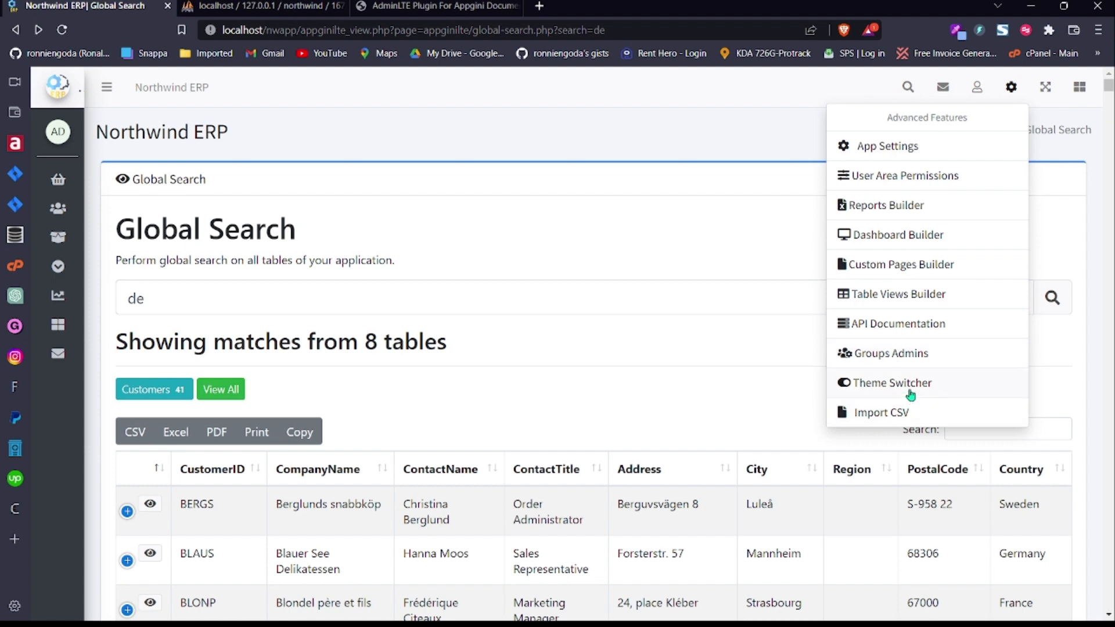
{"action": "left_click", "coordinate": [1018, 97]}
{"action": "left_click", "coordinate": [981, 93]}
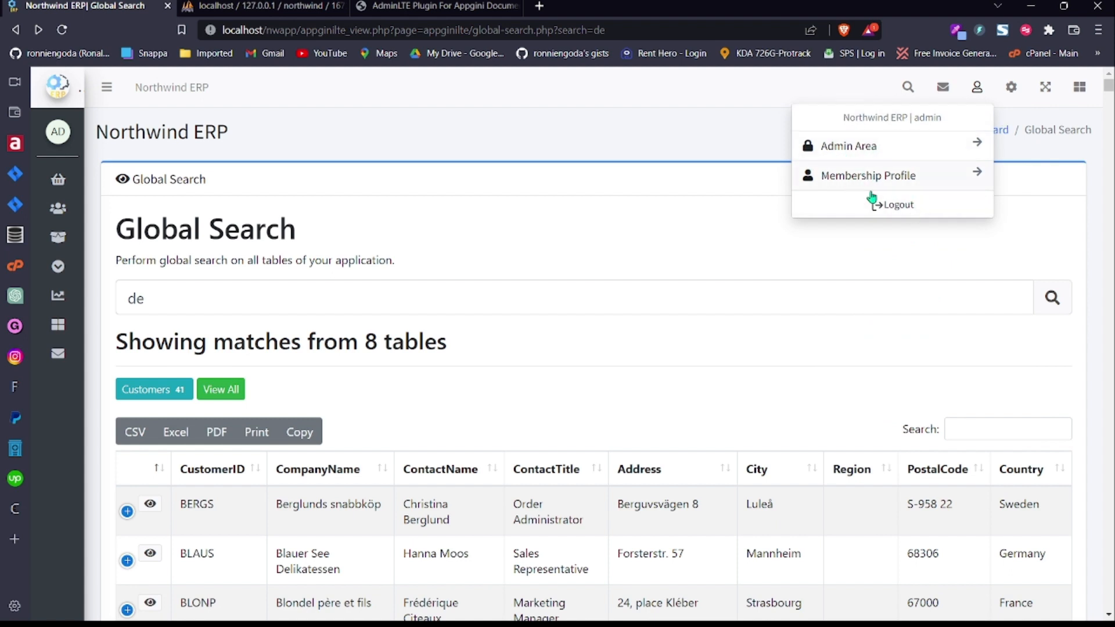
{"action": "left_click", "coordinate": [1011, 87]}
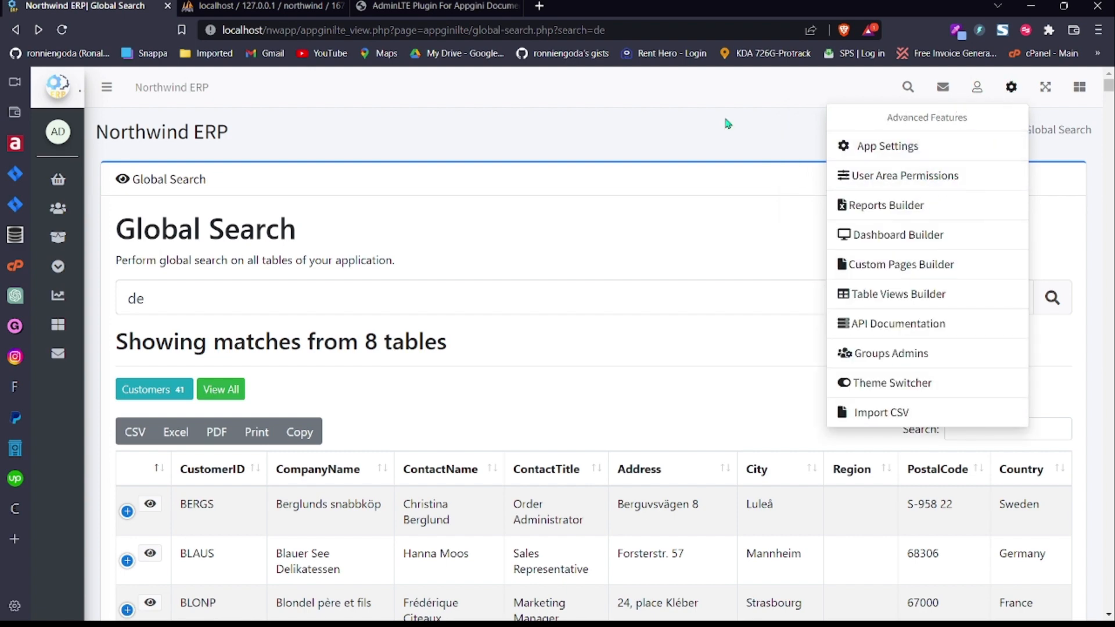
{"action": "left_click", "coordinate": [619, 141]}
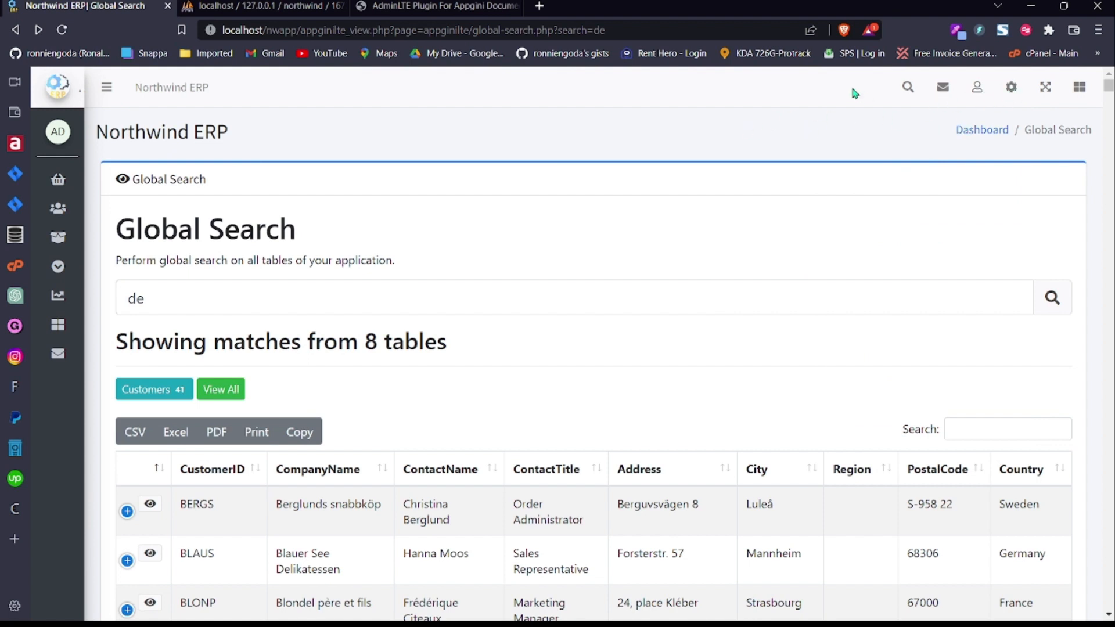
{"action": "left_click", "coordinate": [1012, 88]}
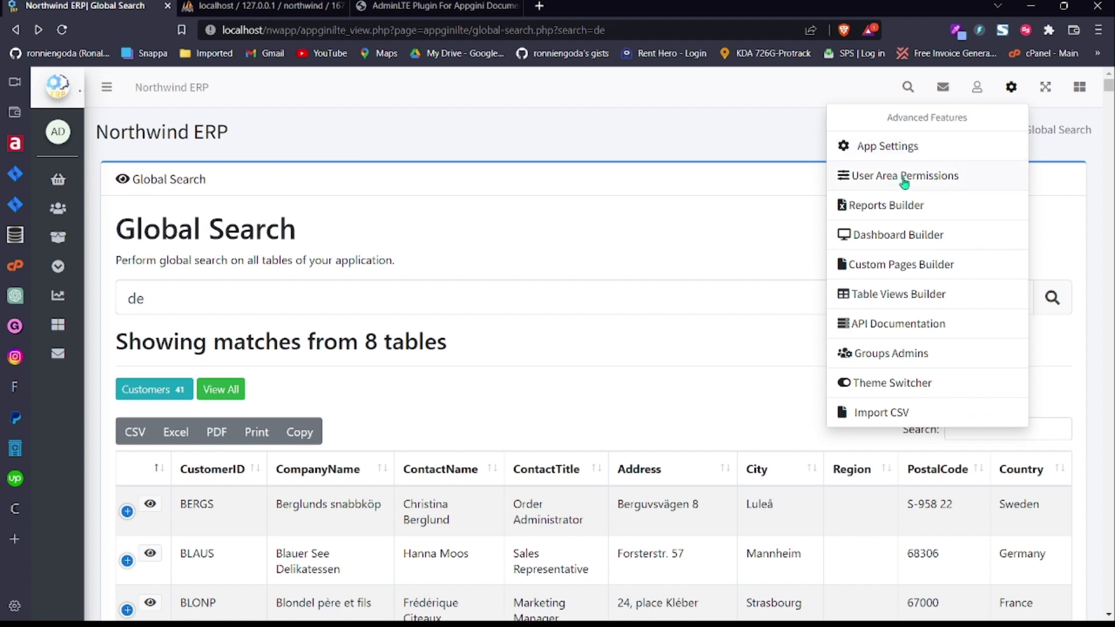
Step: Open User Area Permissions and browse the Admins and Staff group table-view permissions
{"action": "left_click", "coordinate": [903, 179]}
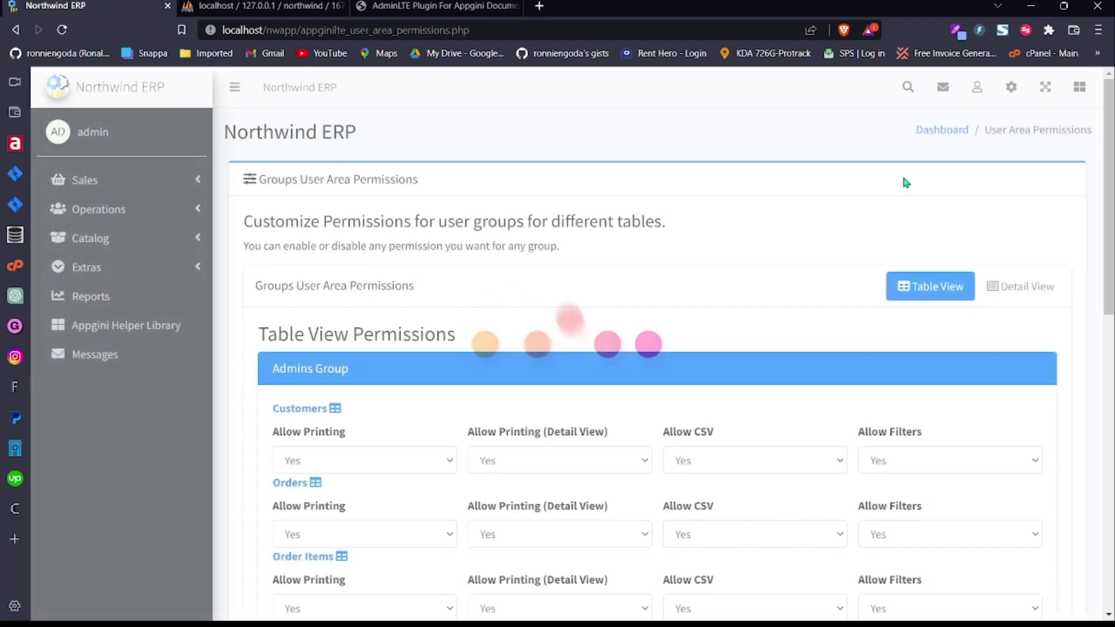
{"action": "scroll", "coordinate": [1108, 291], "scroll_direction": "down", "scroll_amount": 2}
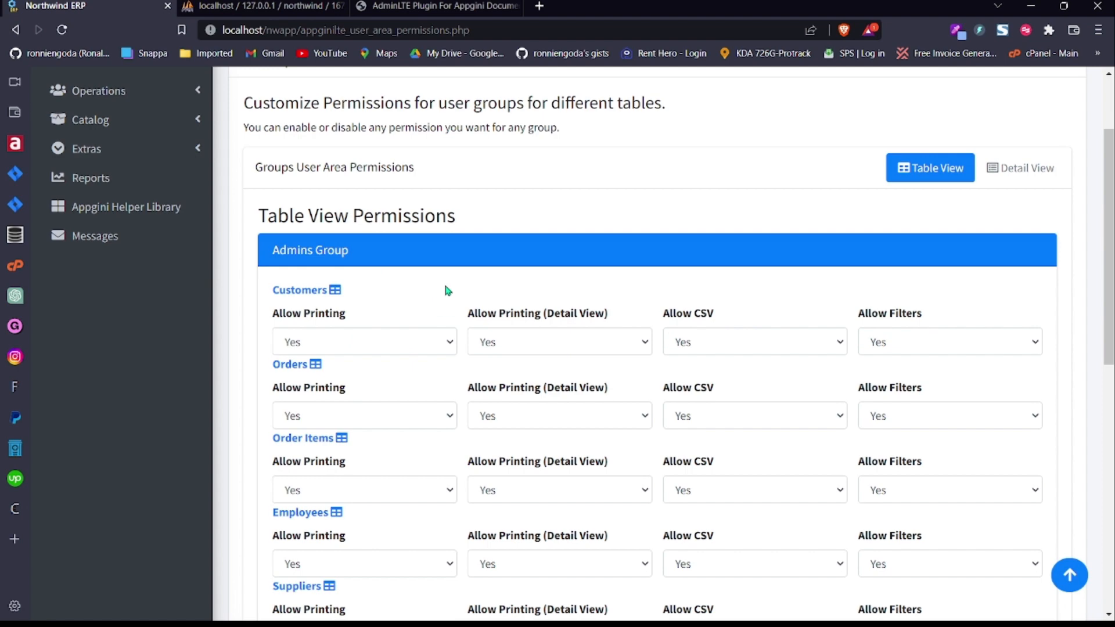
{"action": "left_click", "coordinate": [341, 251]}
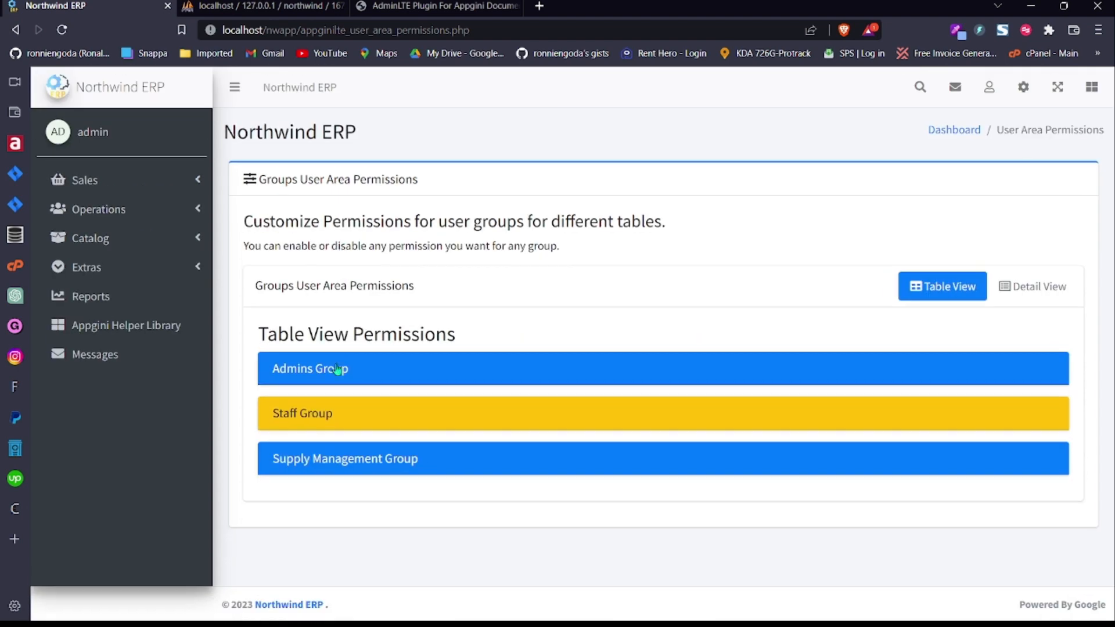
{"action": "left_click", "coordinate": [306, 465]}
{"action": "left_click", "coordinate": [317, 420]}
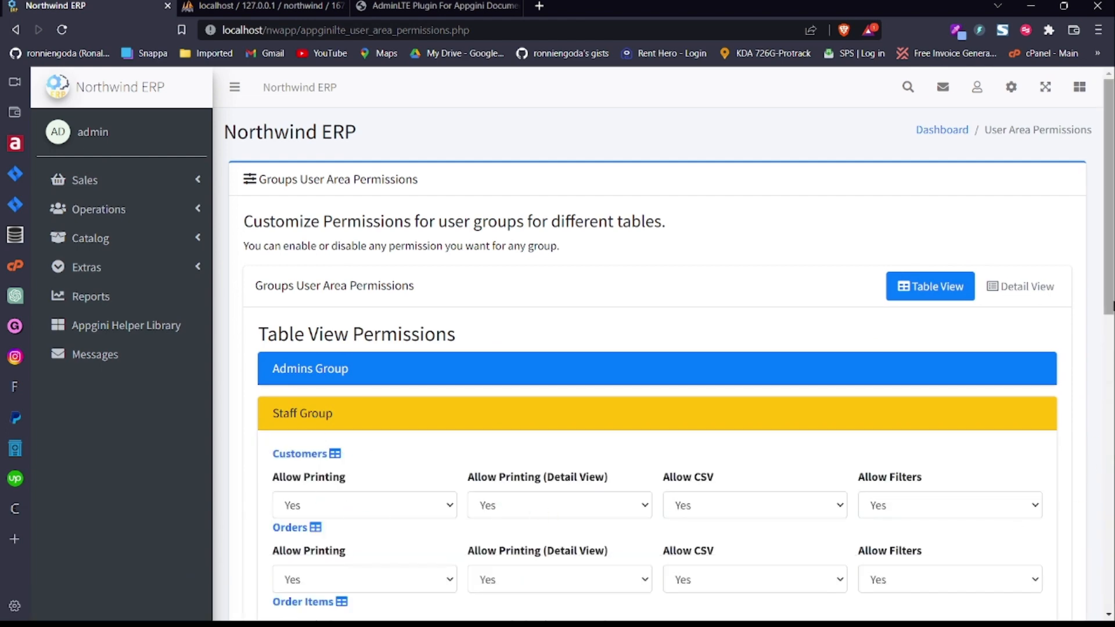
{"action": "scroll", "coordinate": [1111, 344], "scroll_direction": "down", "scroll_amount": 2}
{"action": "scroll", "coordinate": [1111, 344], "scroll_direction": "up", "scroll_amount": 2}
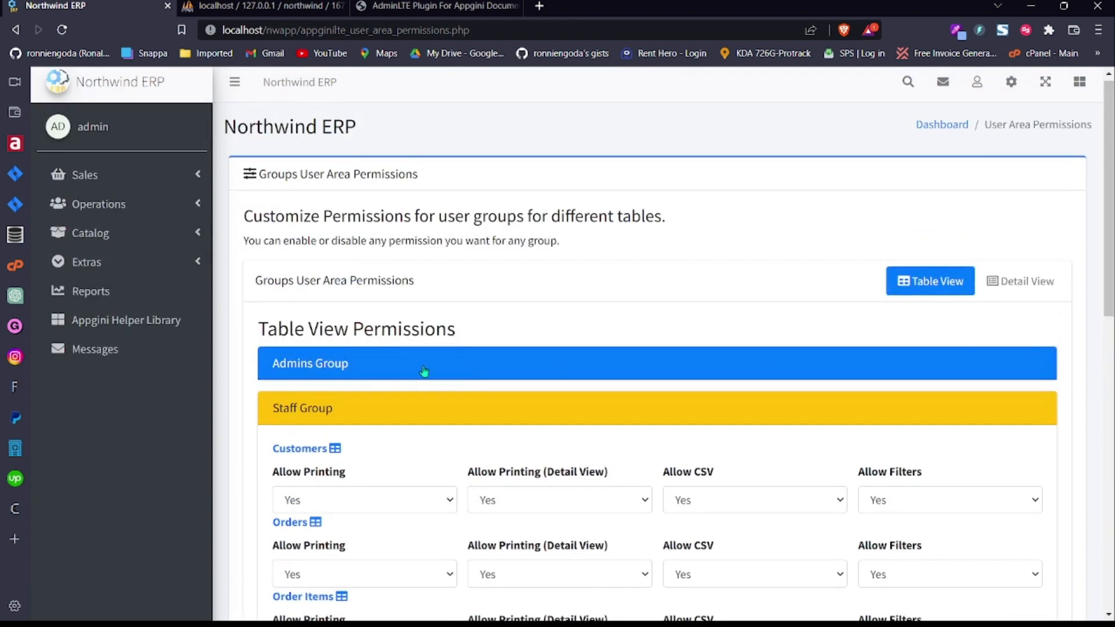
Step: Collapse the Staff and Admins group sections and switch to Detail View permissions
{"action": "left_click", "coordinate": [293, 406]}
{"action": "left_click", "coordinate": [349, 372]}
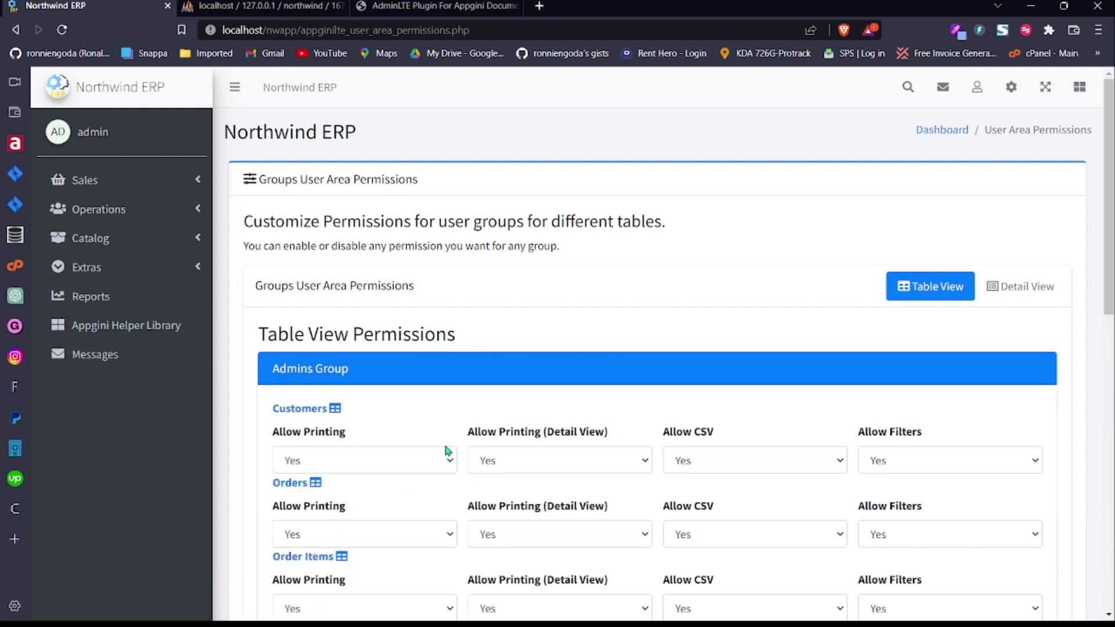
{"action": "left_click_drag", "start_coordinate": [1111, 277], "coordinate": [1113, 301]}
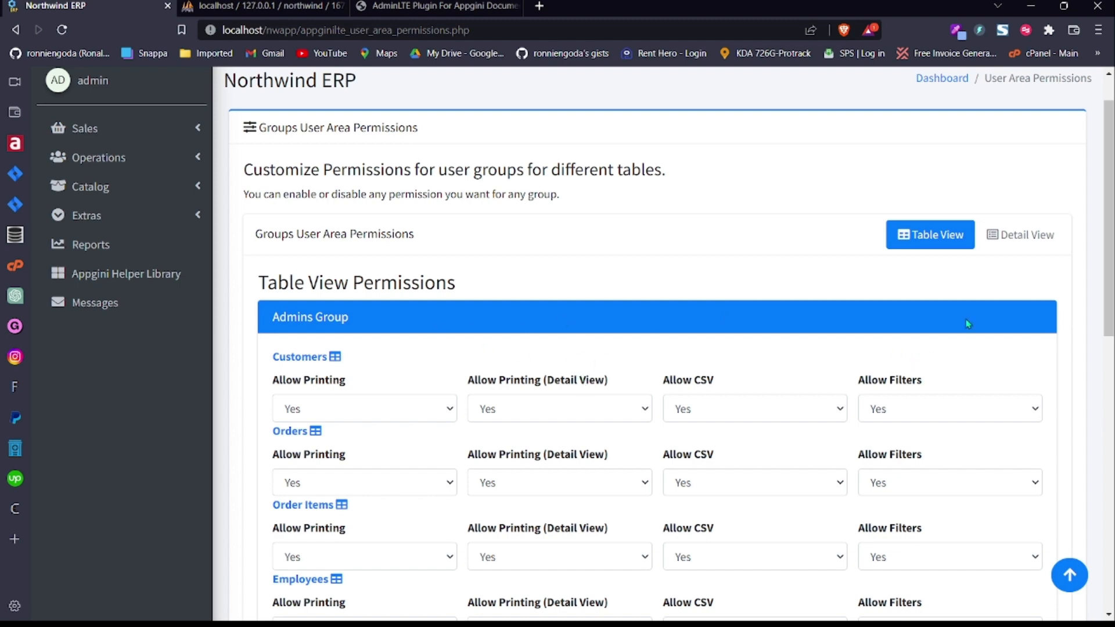
{"action": "left_click", "coordinate": [318, 324]}
{"action": "left_click", "coordinate": [1048, 290]}
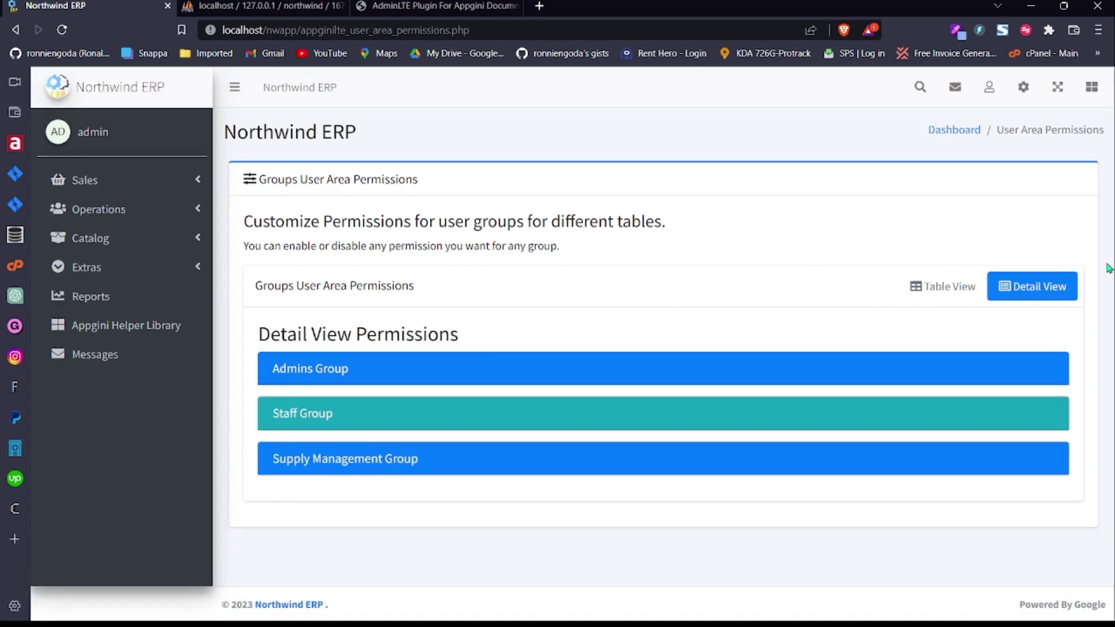
Step: In the Admins Group detail permissions, make Country a read-only Customers field
{"action": "left_click", "coordinate": [346, 369]}
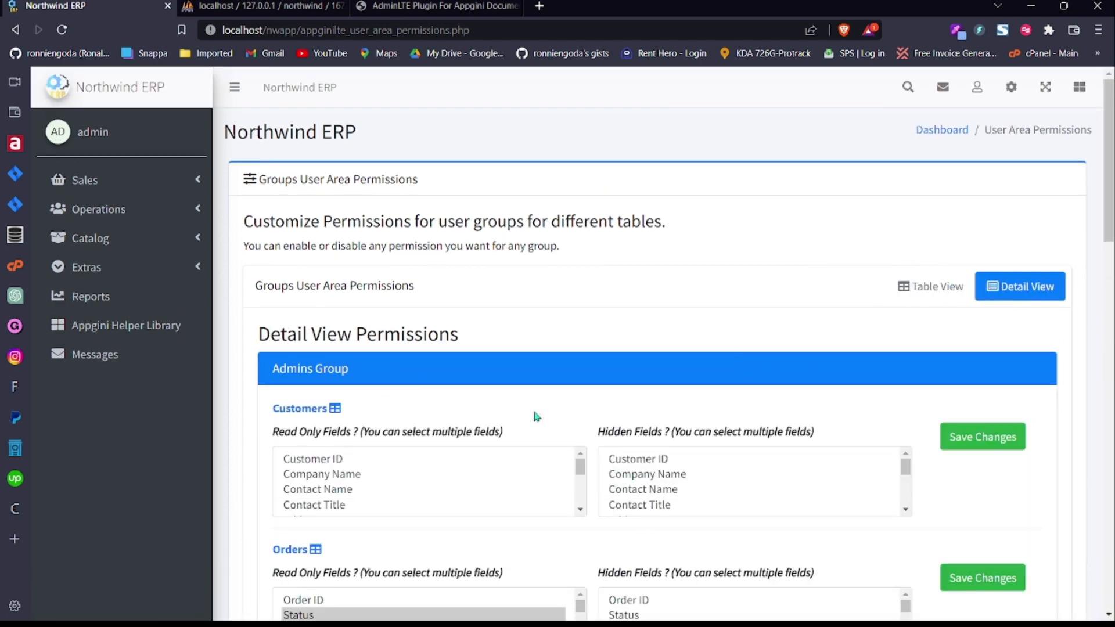
{"action": "scroll", "coordinate": [616, 345], "scroll_direction": "down", "scroll_amount": 2}
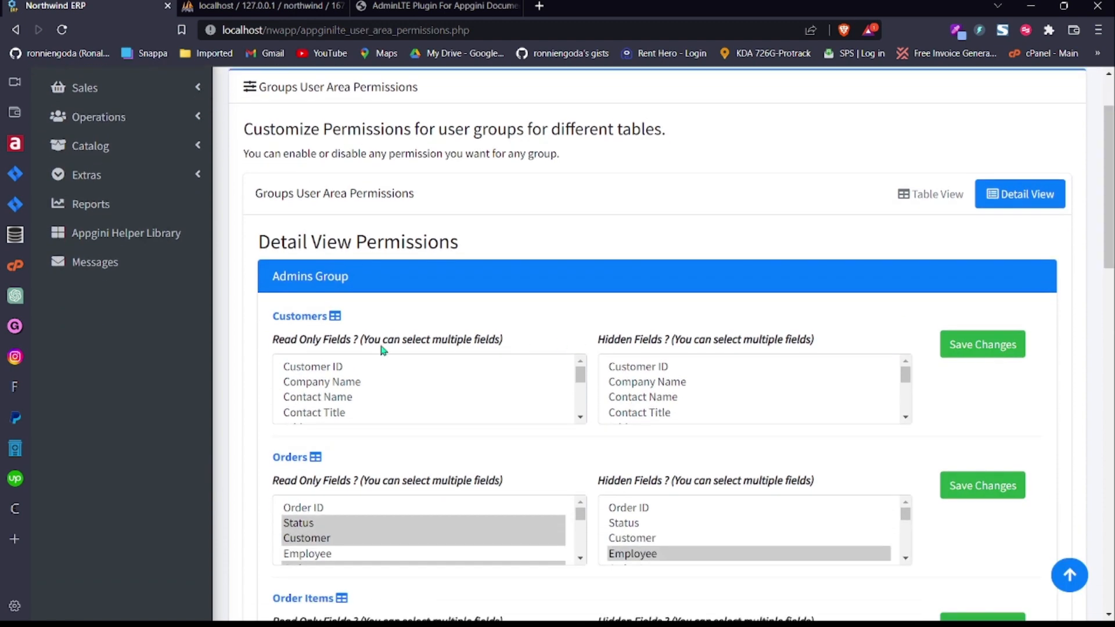
{"action": "left_click_drag", "start_coordinate": [270, 342], "coordinate": [312, 343]}
{"action": "left_click_drag", "start_coordinate": [599, 343], "coordinate": [658, 342]}
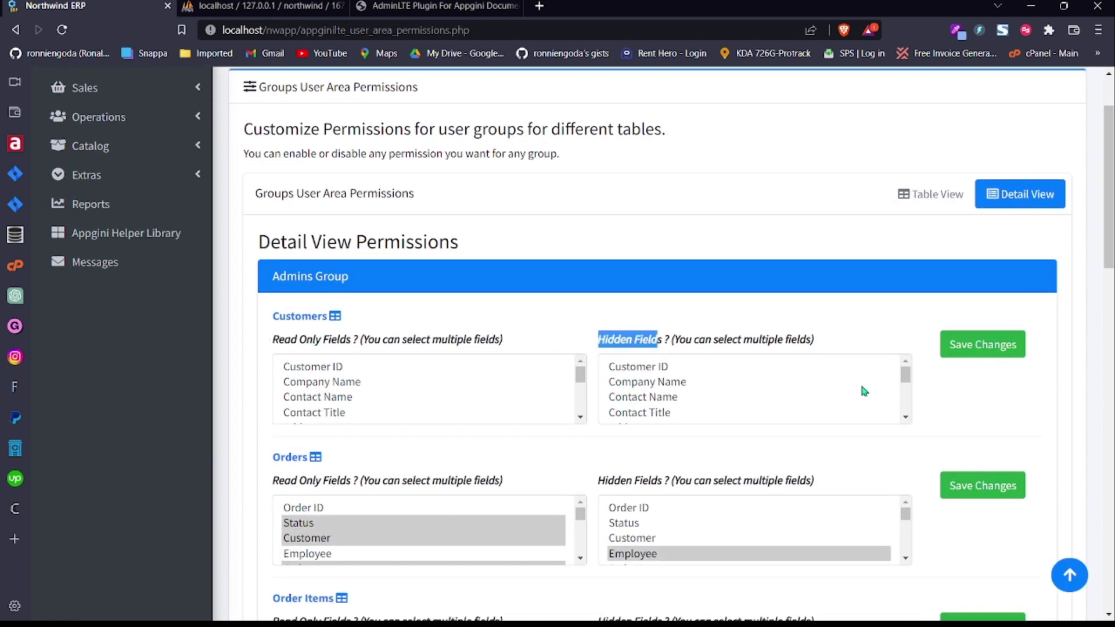
{"action": "left_click_drag", "start_coordinate": [906, 377], "coordinate": [910, 354]}
{"action": "left_click_drag", "start_coordinate": [584, 380], "coordinate": [584, 405]}
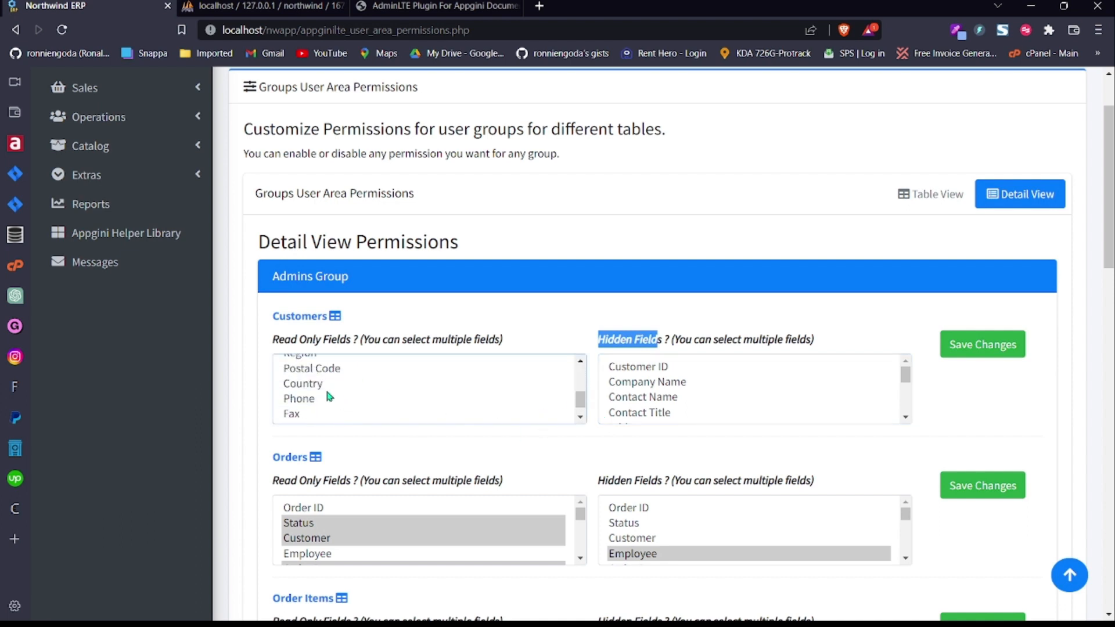
{"action": "left_click", "coordinate": [315, 388]}
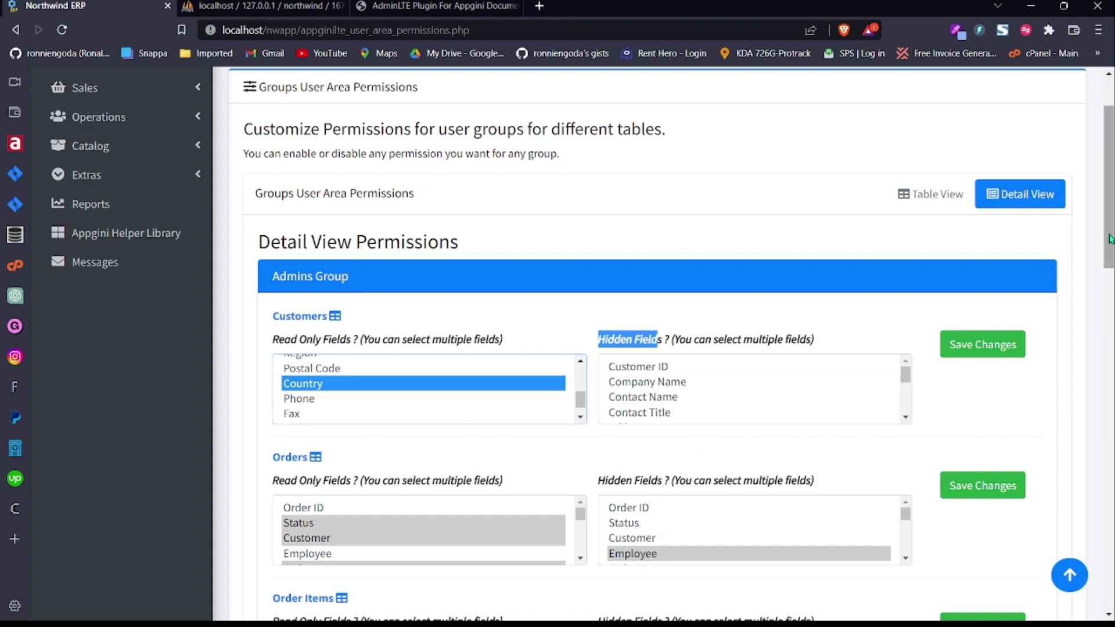
{"action": "left_click_drag", "start_coordinate": [1111, 238], "coordinate": [1111, 189]}
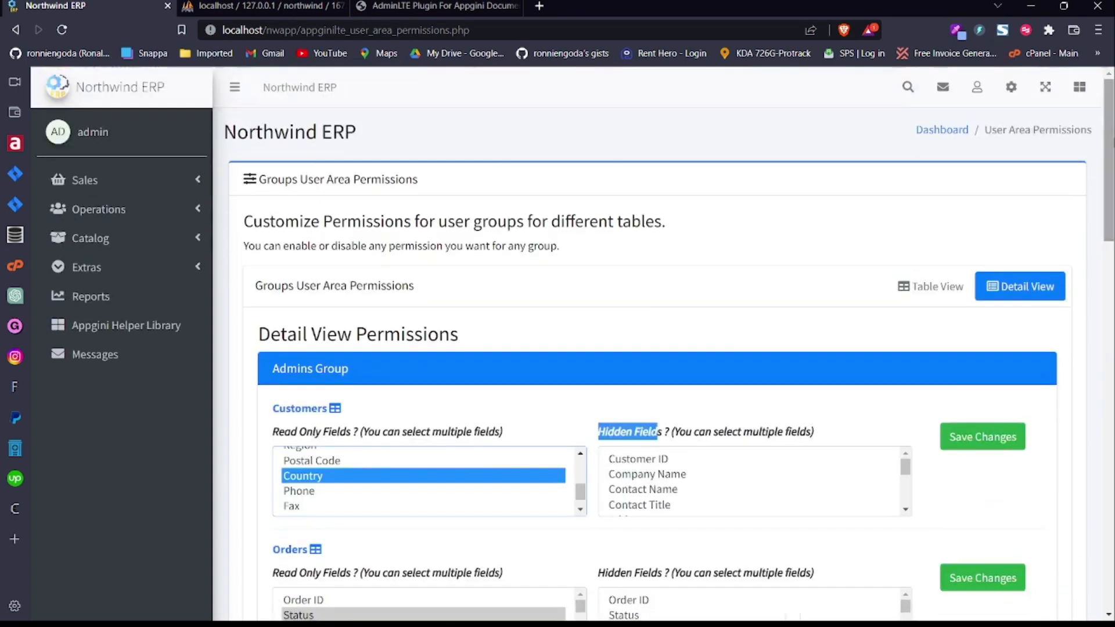
{"action": "left_click", "coordinate": [1012, 88]}
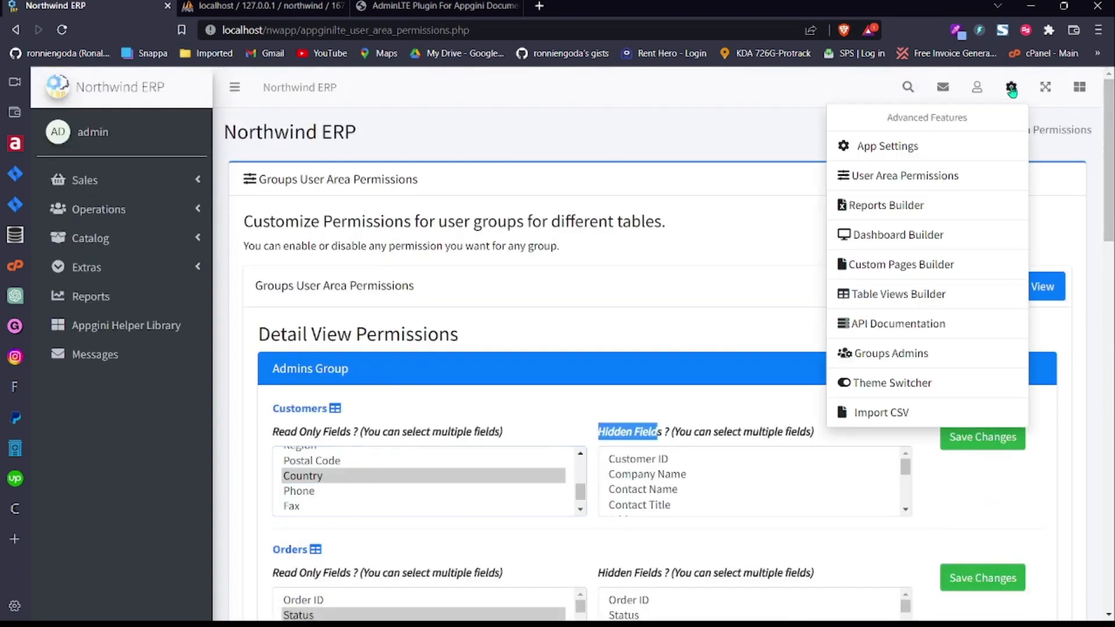
Step: Show the Orders reports in Reports Builder and review Total Orders Per Year settings without saving
{"action": "left_click", "coordinate": [927, 212]}
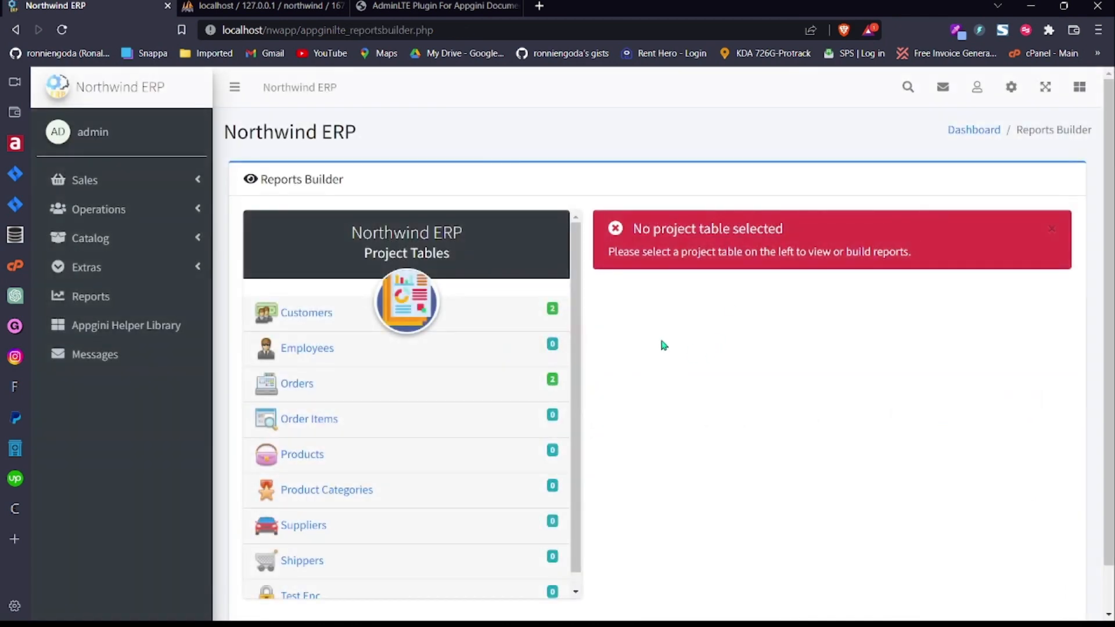
{"action": "scroll", "coordinate": [1102, 259], "scroll_direction": "down", "scroll_amount": 2}
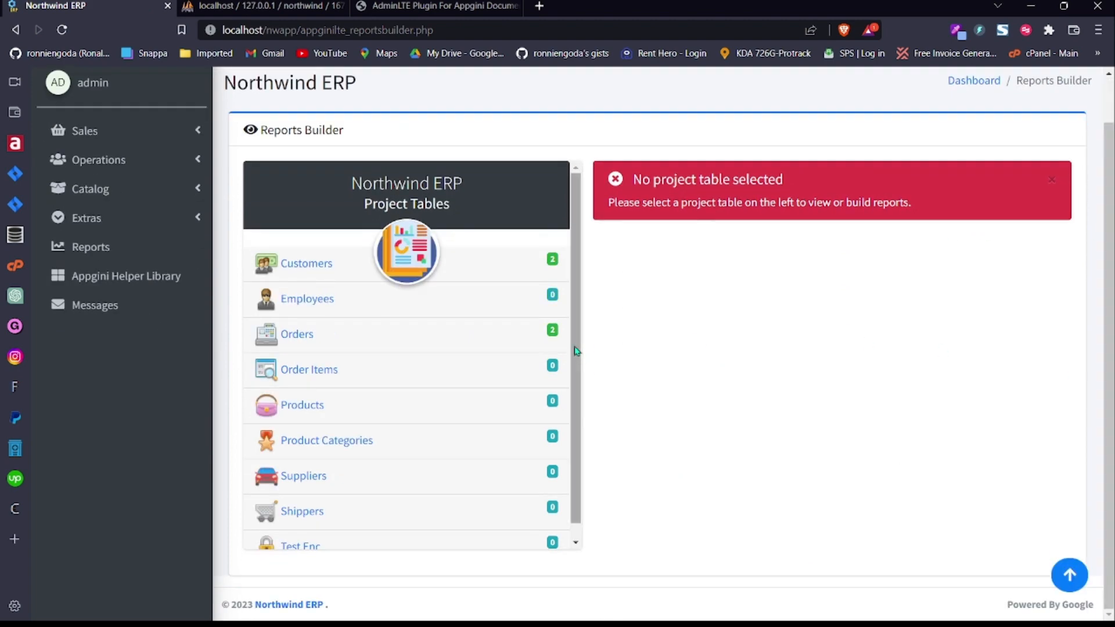
{"action": "left_click", "coordinate": [421, 340]}
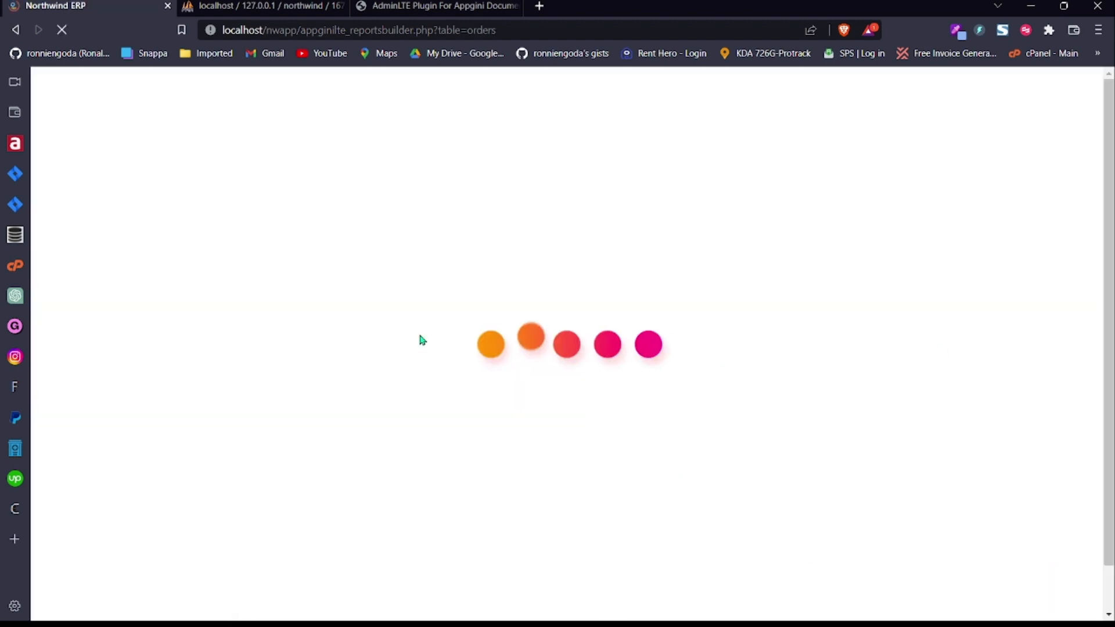
{"action": "left_click", "coordinate": [989, 331]}
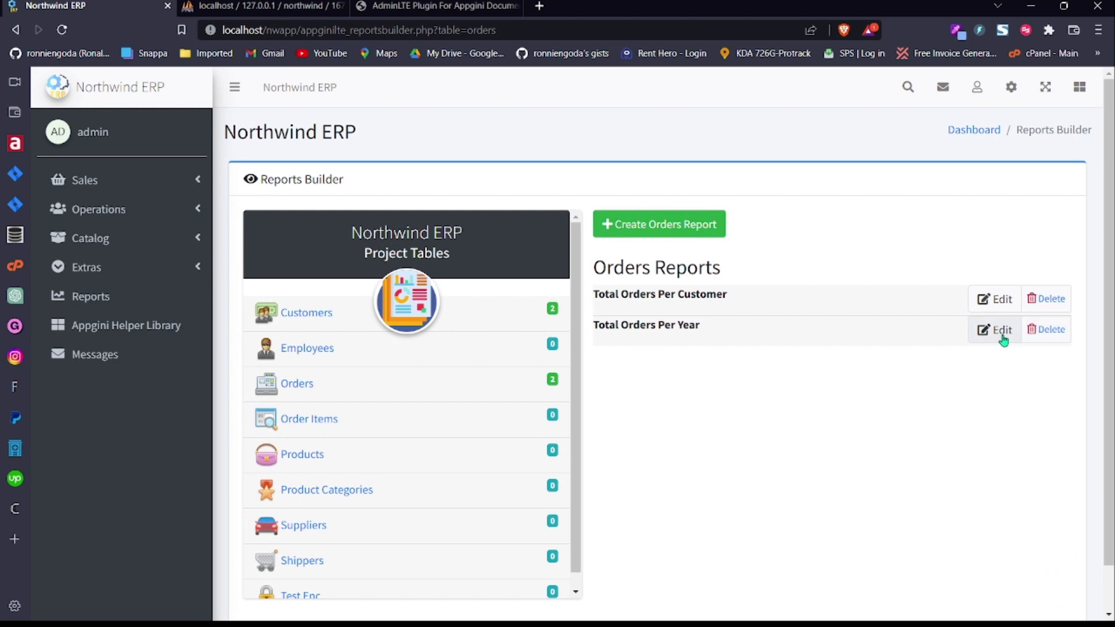
{"action": "scroll", "coordinate": [561, 349], "scroll_direction": "down", "scroll_amount": 4}
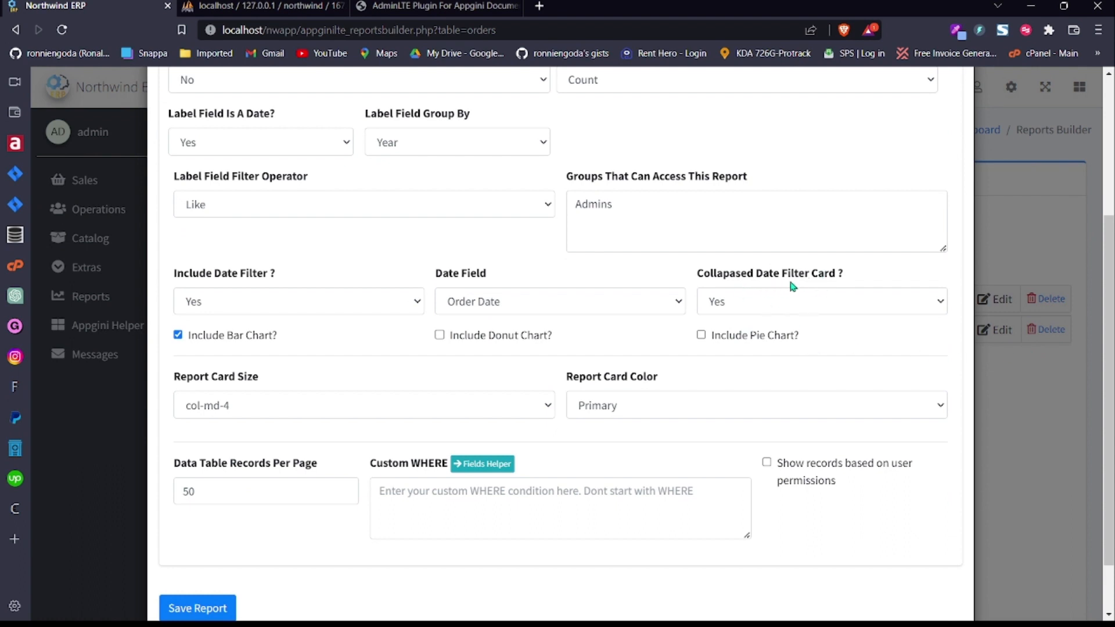
{"action": "scroll", "coordinate": [561, 343], "scroll_direction": "up", "scroll_amount": 3}
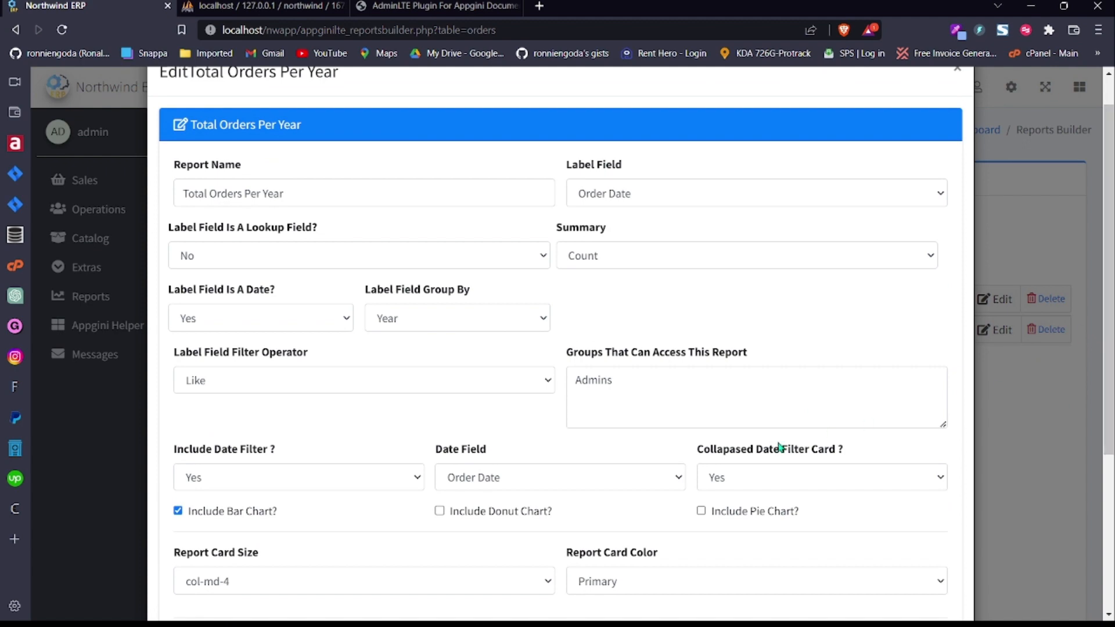
{"action": "scroll", "coordinate": [1066, 335], "scroll_direction": "up", "scroll_amount": 1}
{"action": "left_click", "coordinate": [954, 110]}
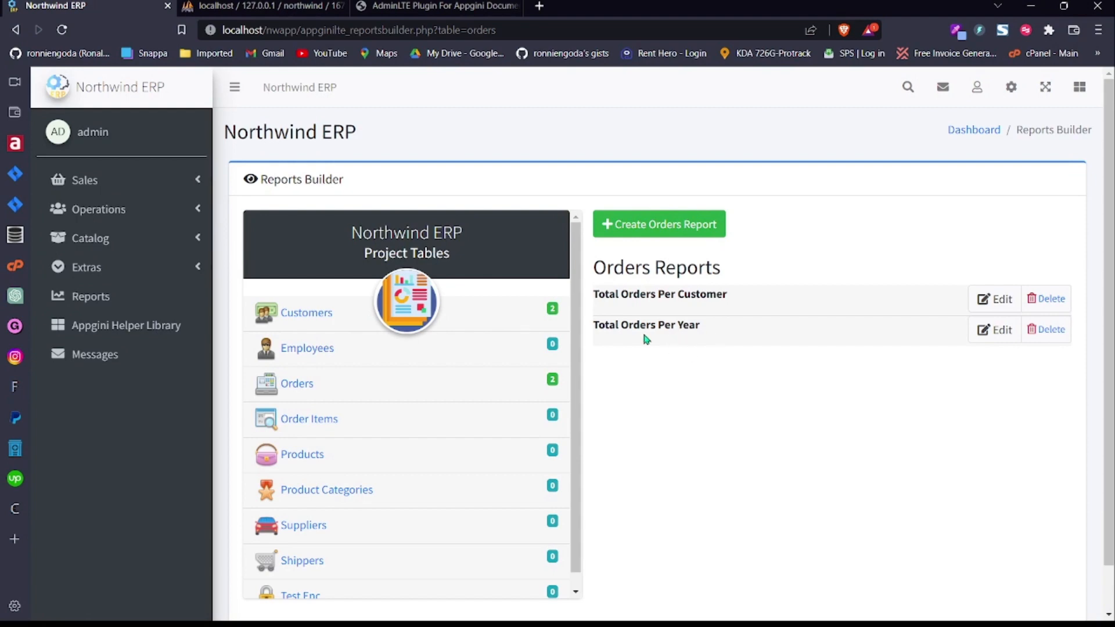
Step: Open the Total Orders Per Year report and look at the OrderDate filter's preset periods
{"action": "left_click", "coordinate": [168, 303]}
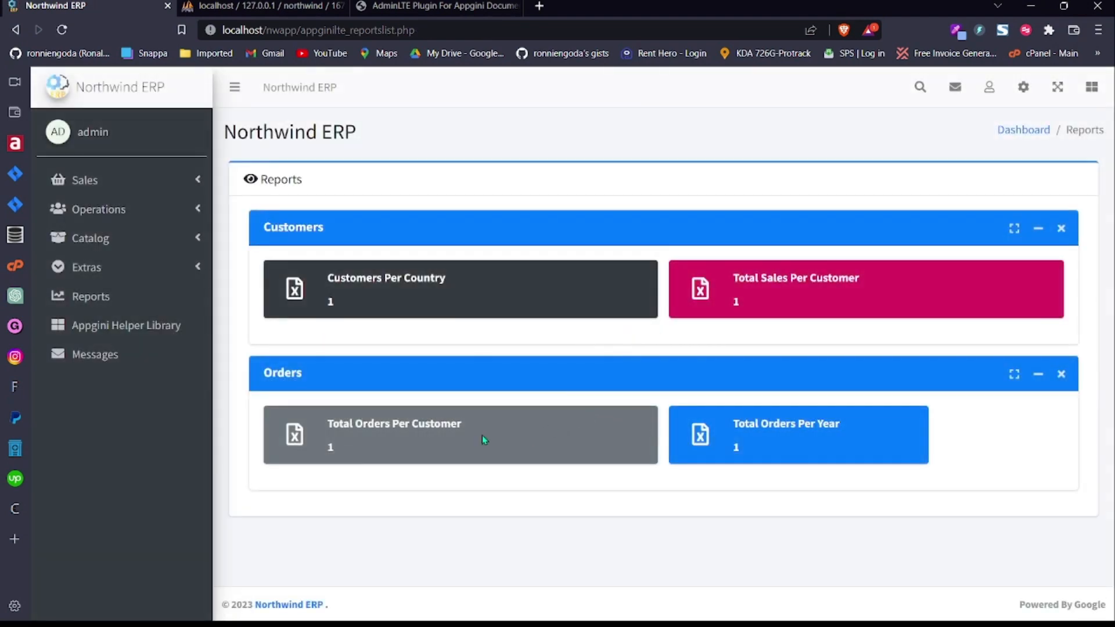
{"action": "left_click", "coordinate": [824, 429]}
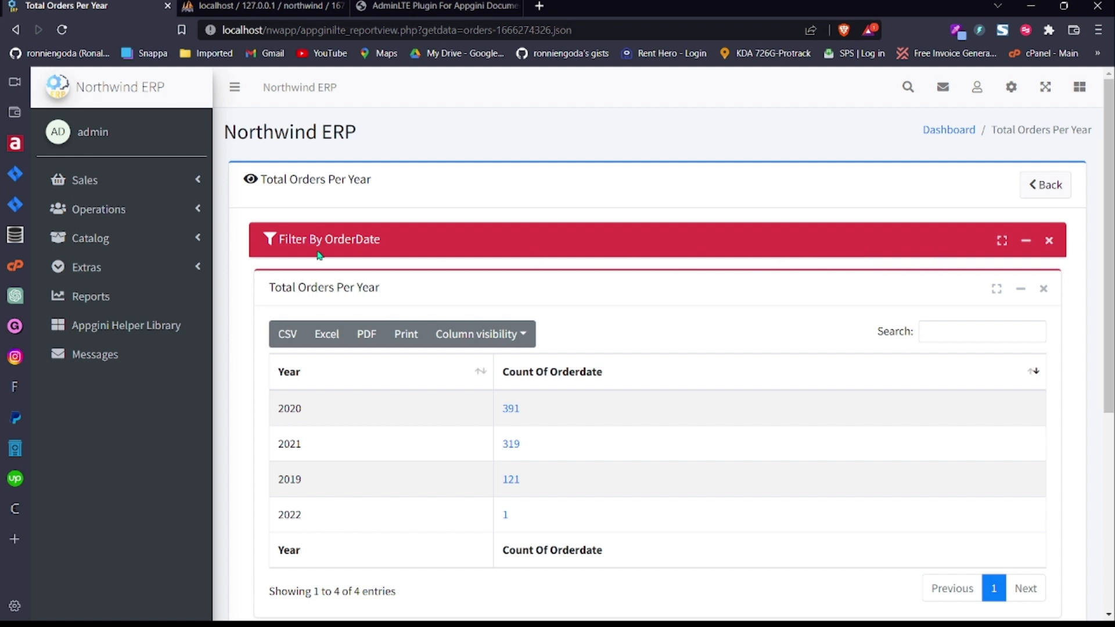
{"action": "left_click", "coordinate": [1024, 242]}
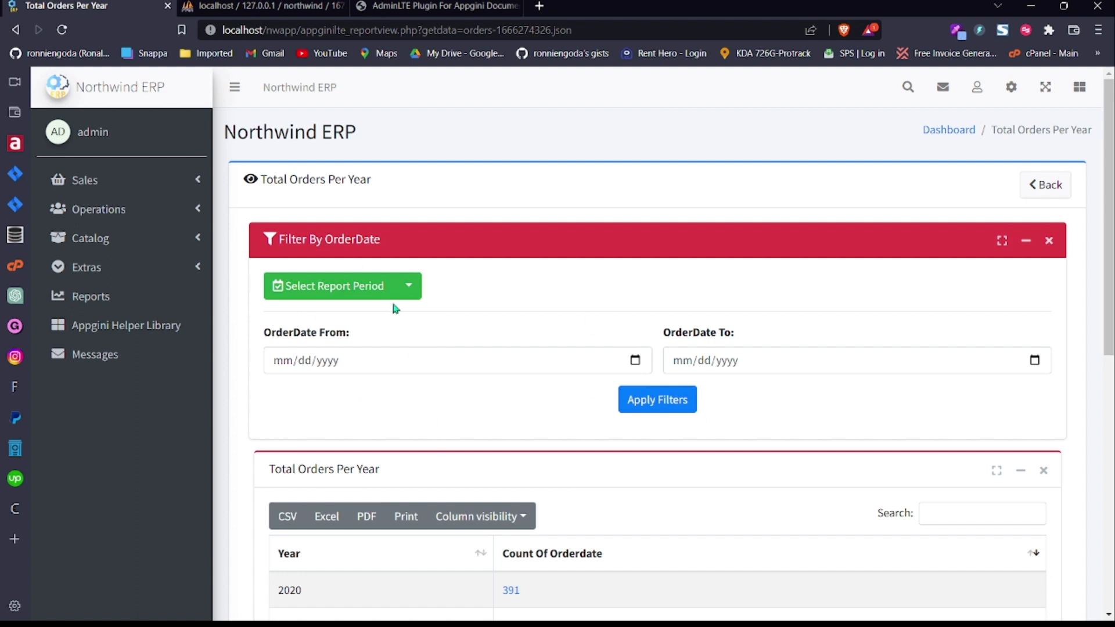
{"action": "left_click", "coordinate": [408, 286]}
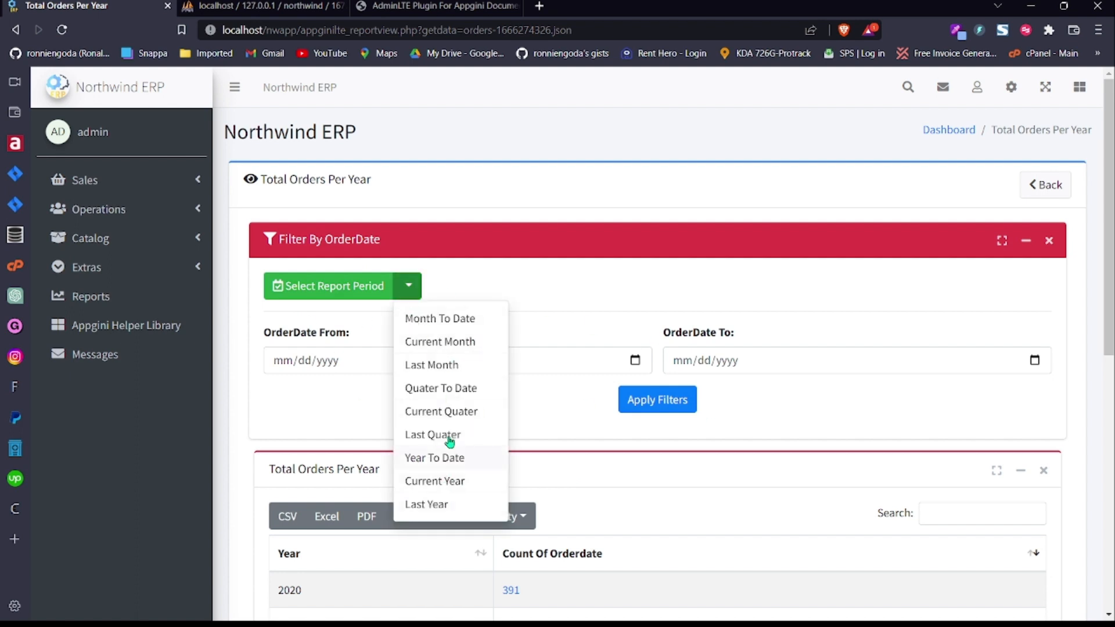
{"action": "left_click", "coordinate": [433, 293]}
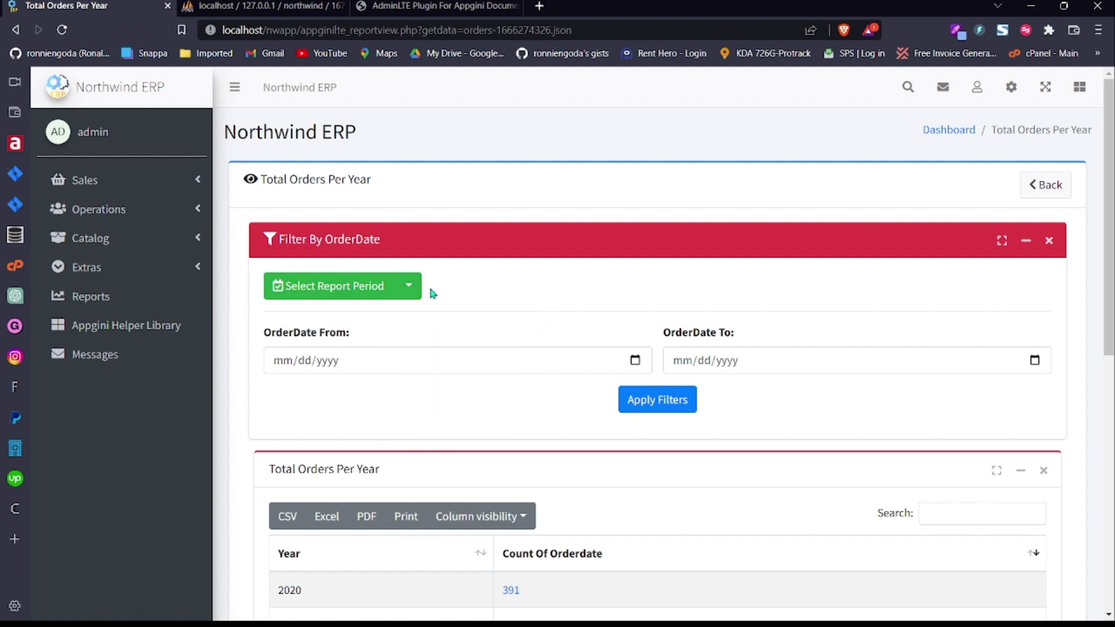
{"action": "left_click", "coordinate": [1026, 241]}
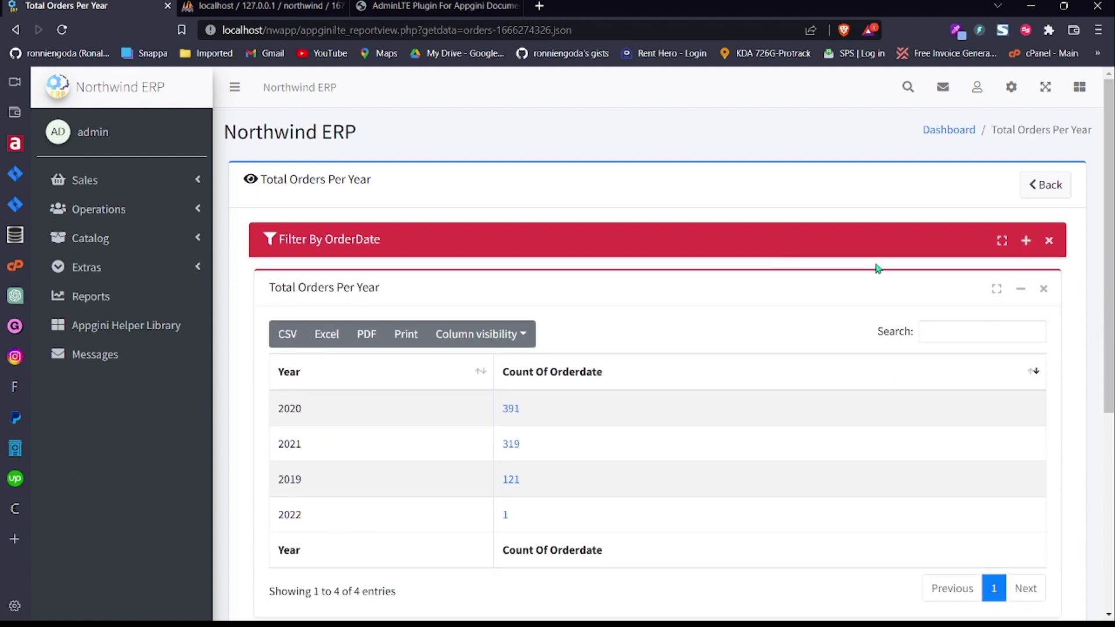
Step: Expand and collapse the OrderDate filter again, then reload the report page
{"action": "left_click", "coordinate": [1027, 241]}
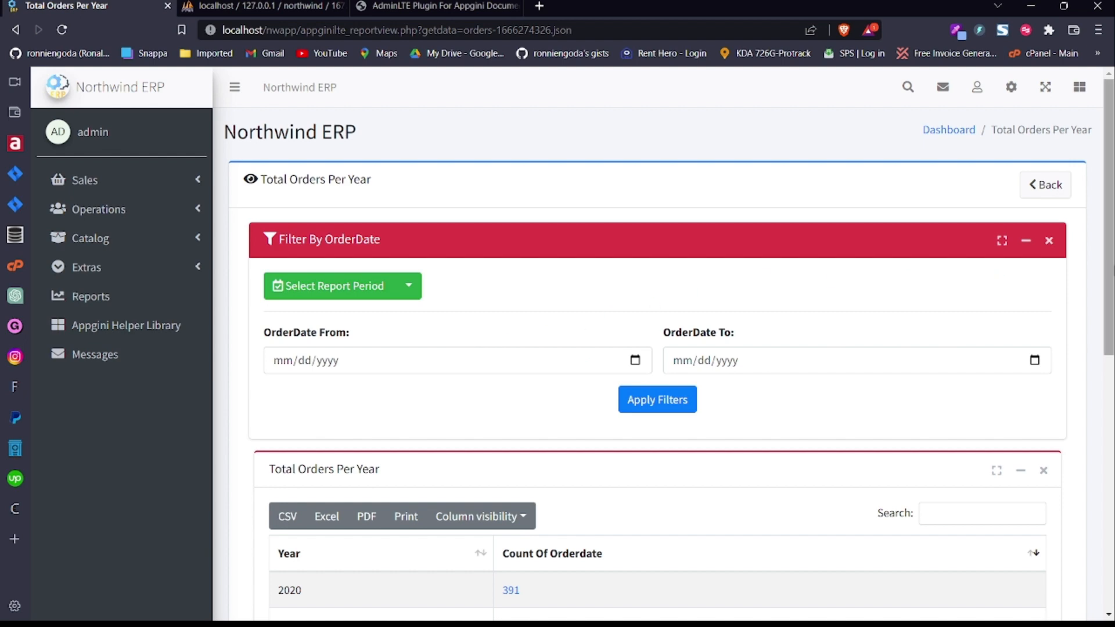
{"action": "mouse_move", "coordinate": [1110, 195]}
{"action": "left_mouse_down"}
{"action": "mouse_move", "coordinate": [1110, 269]}
{"action": "mouse_move", "coordinate": [1109, 191]}
{"action": "left_mouse_up"}
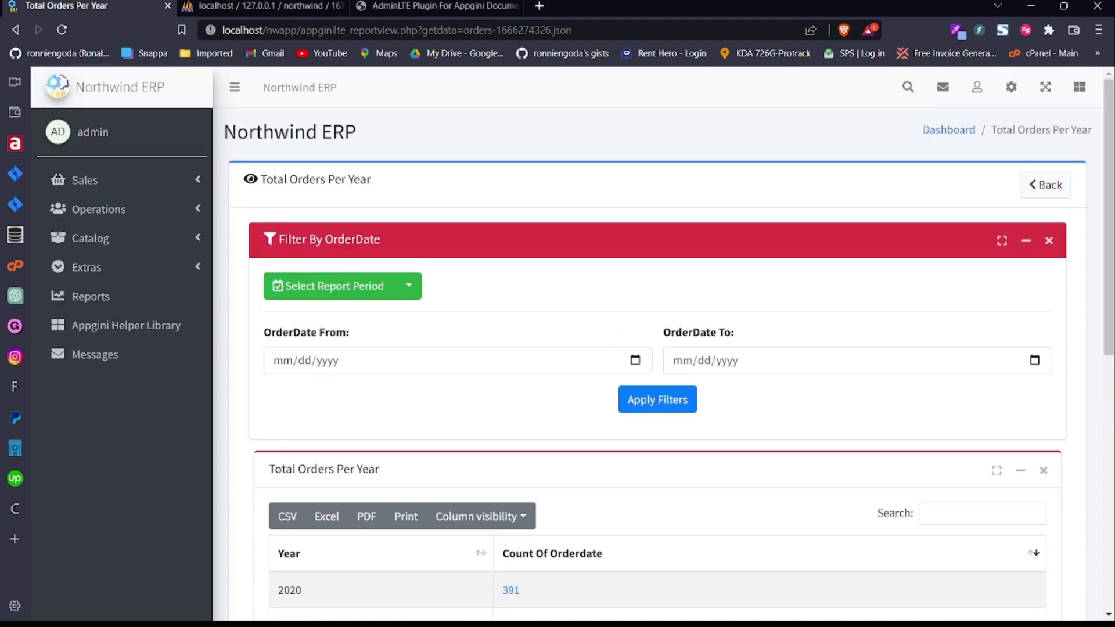
{"action": "left_click_drag", "start_coordinate": [1113, 216], "coordinate": [1113, 279]}
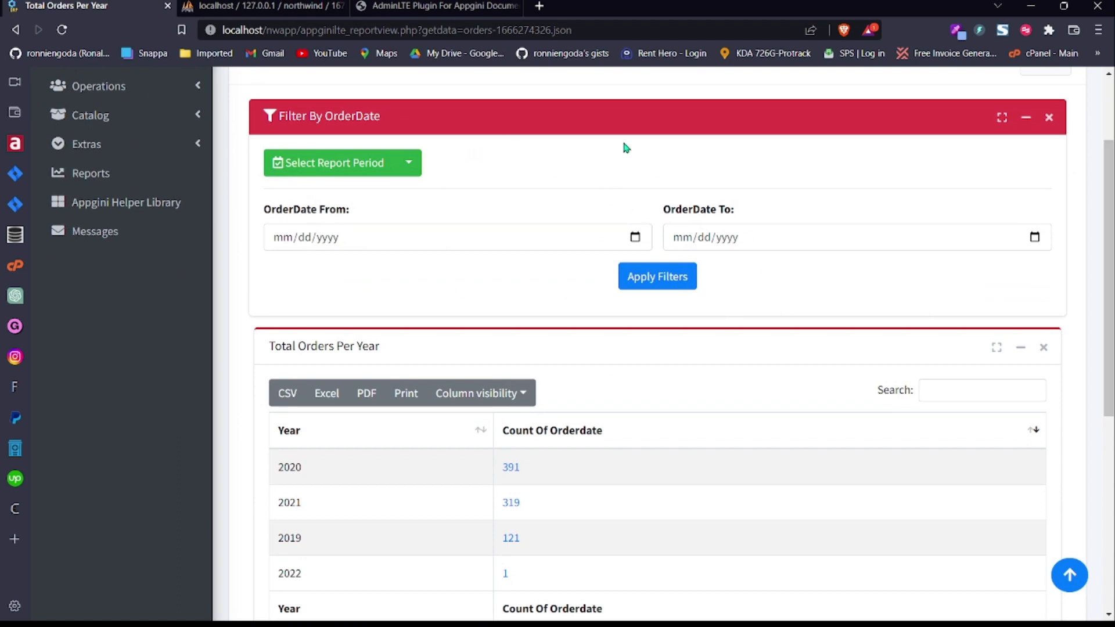
{"action": "scroll", "coordinate": [511, 216], "scroll_direction": "down", "scroll_amount": 3}
{"action": "scroll", "coordinate": [474, 322], "scroll_direction": "up", "scroll_amount": 5}
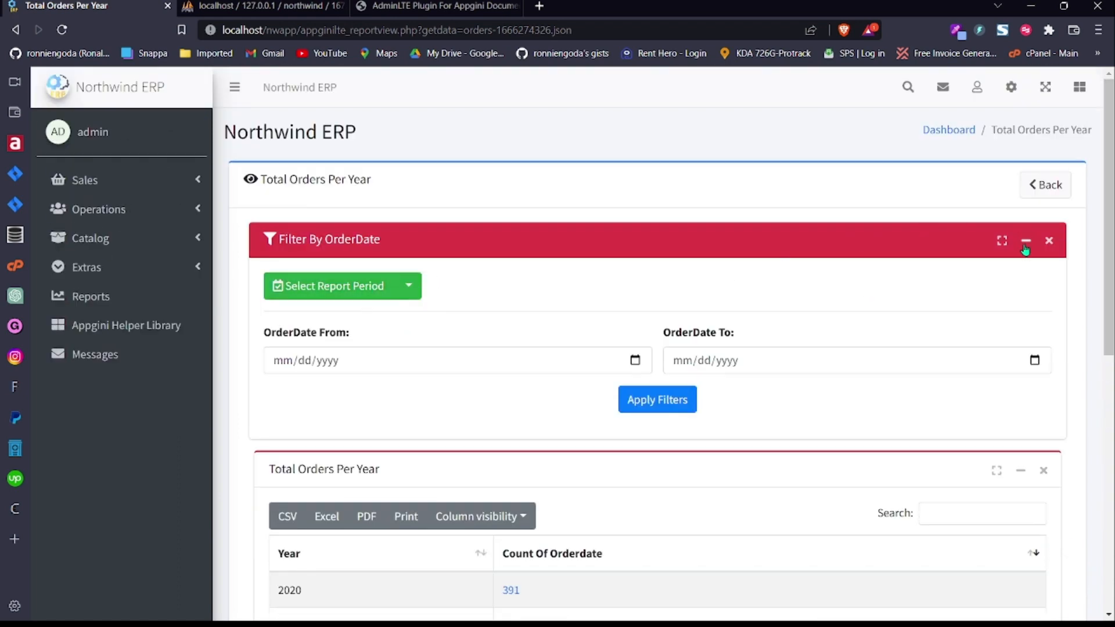
{"action": "left_click", "coordinate": [1025, 241]}
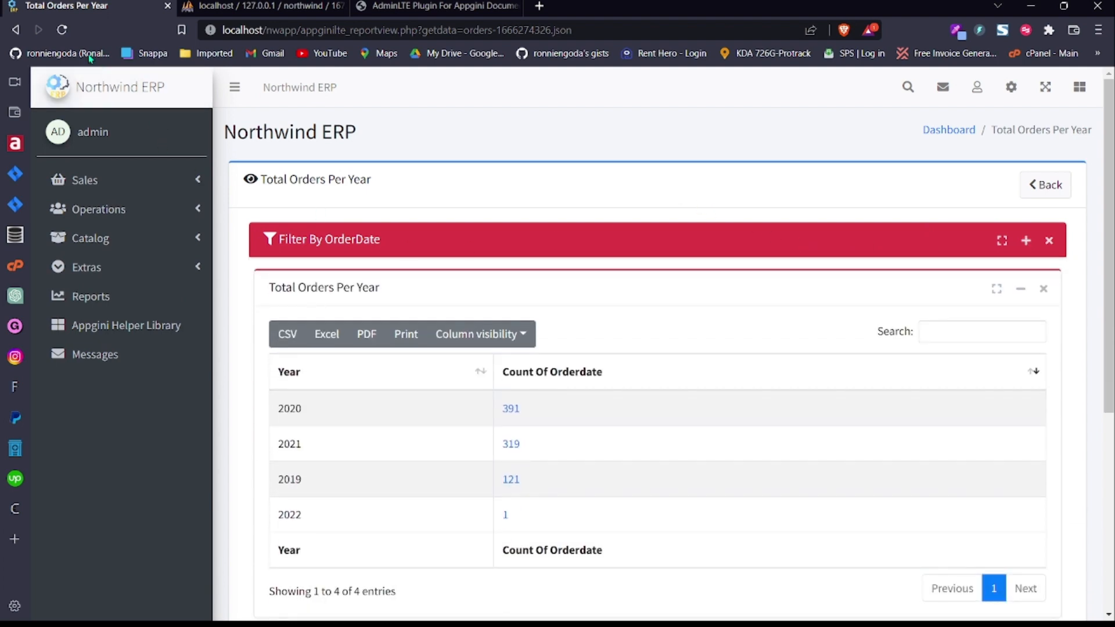
{"action": "left_click", "coordinate": [62, 29]}
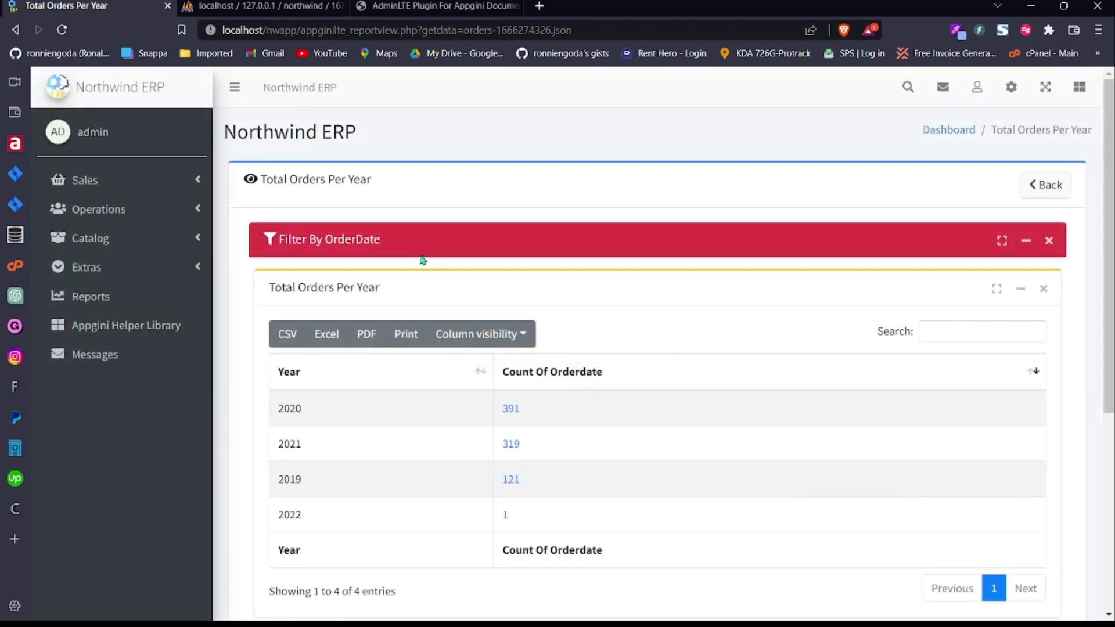
Step: Set Total Orders Per Year's Collapsed Date Filter Card to No and save the report
{"action": "left_click", "coordinate": [1012, 86]}
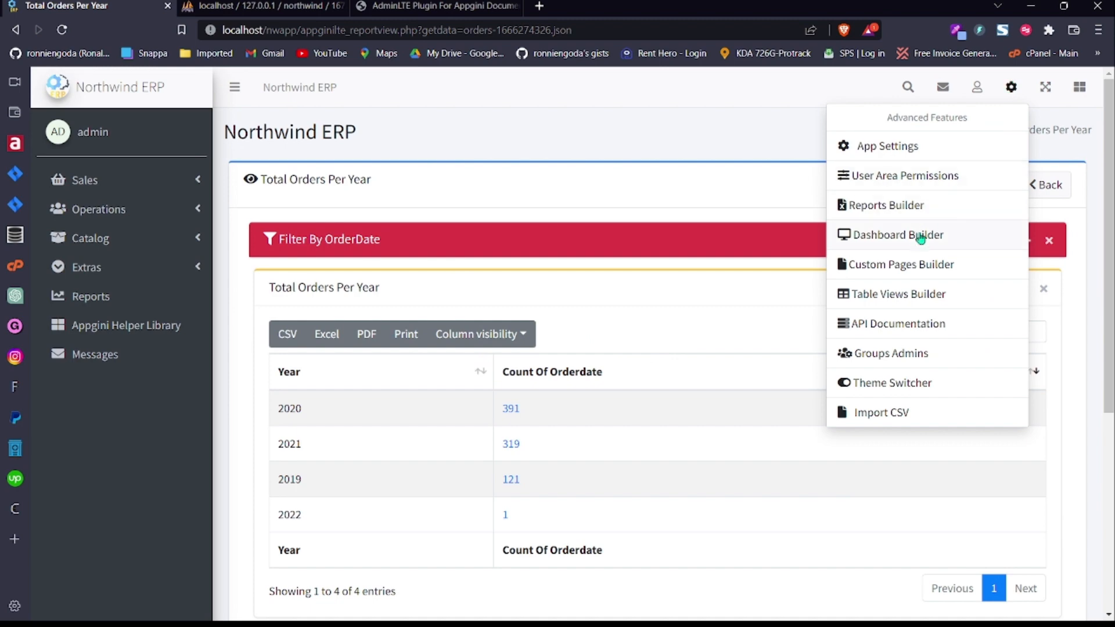
{"action": "left_click", "coordinate": [916, 212]}
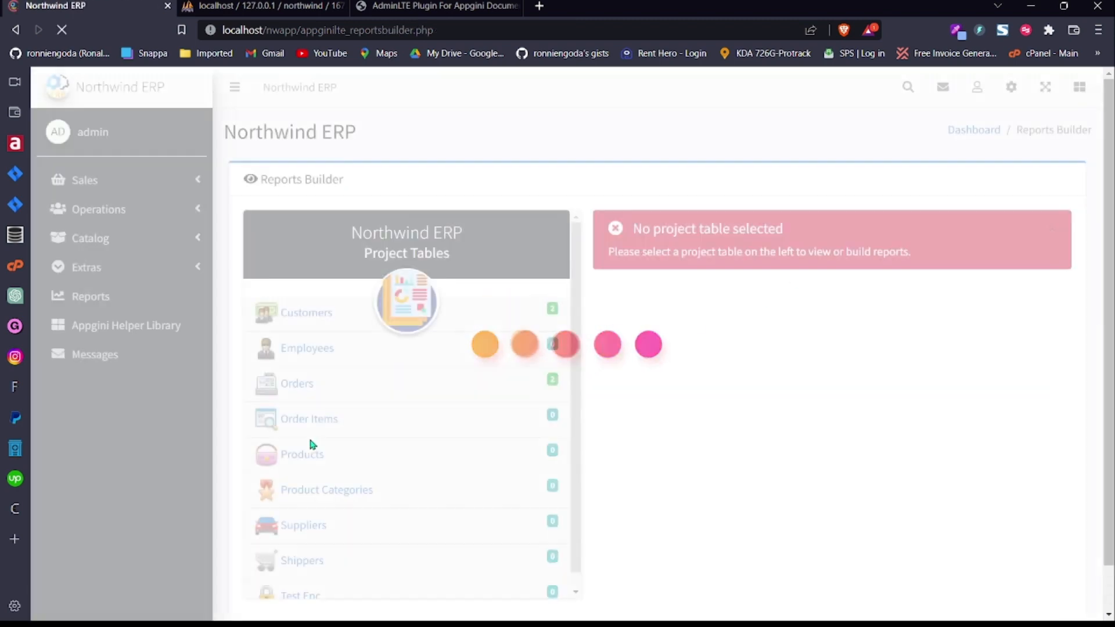
{"action": "left_click", "coordinate": [387, 383]}
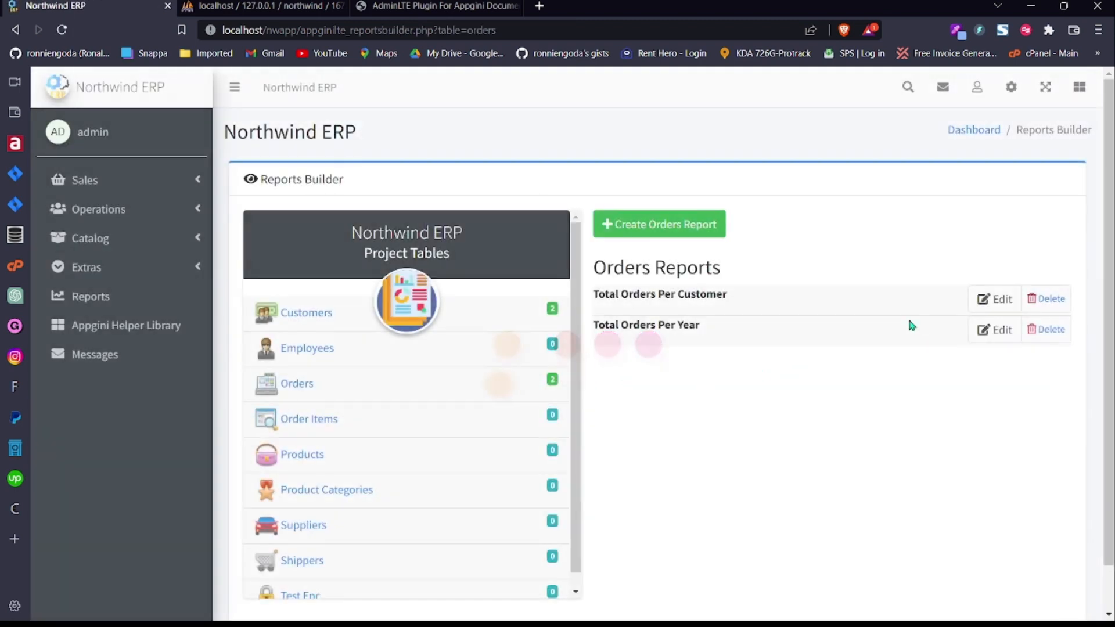
{"action": "left_click", "coordinate": [994, 329]}
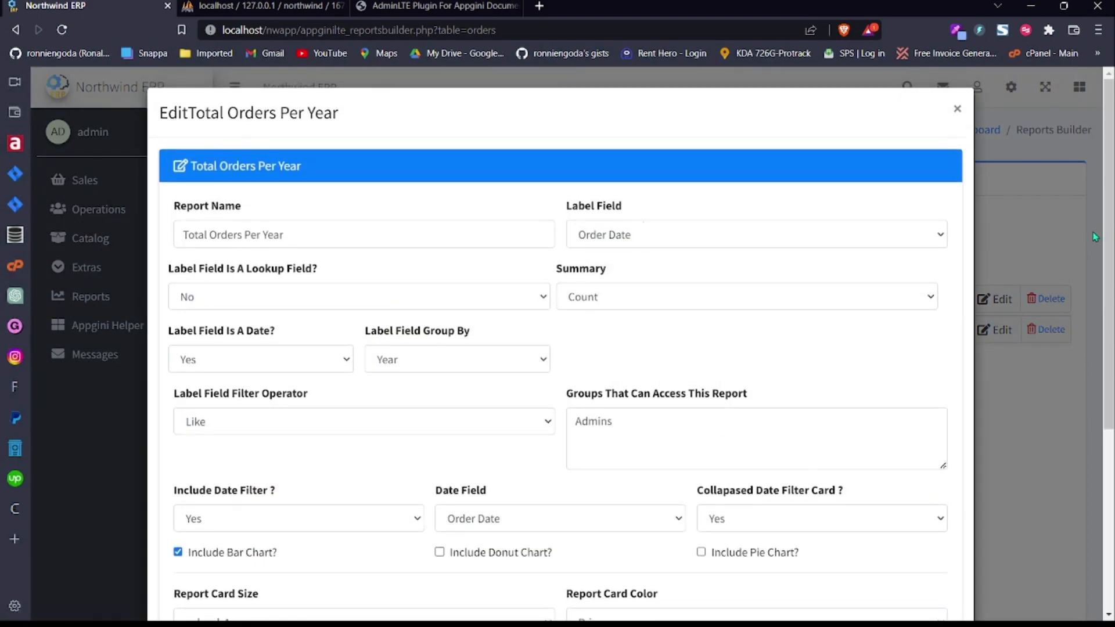
{"action": "scroll", "coordinate": [1094, 236], "scroll_direction": "down", "scroll_amount": 5}
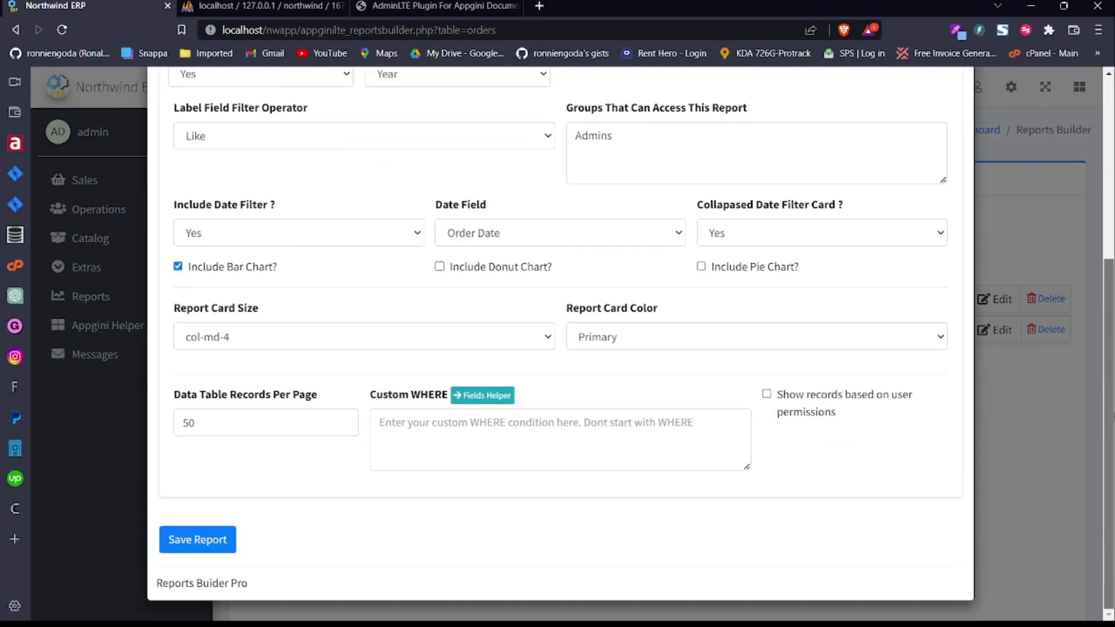
{"action": "left_click", "coordinate": [780, 231]}
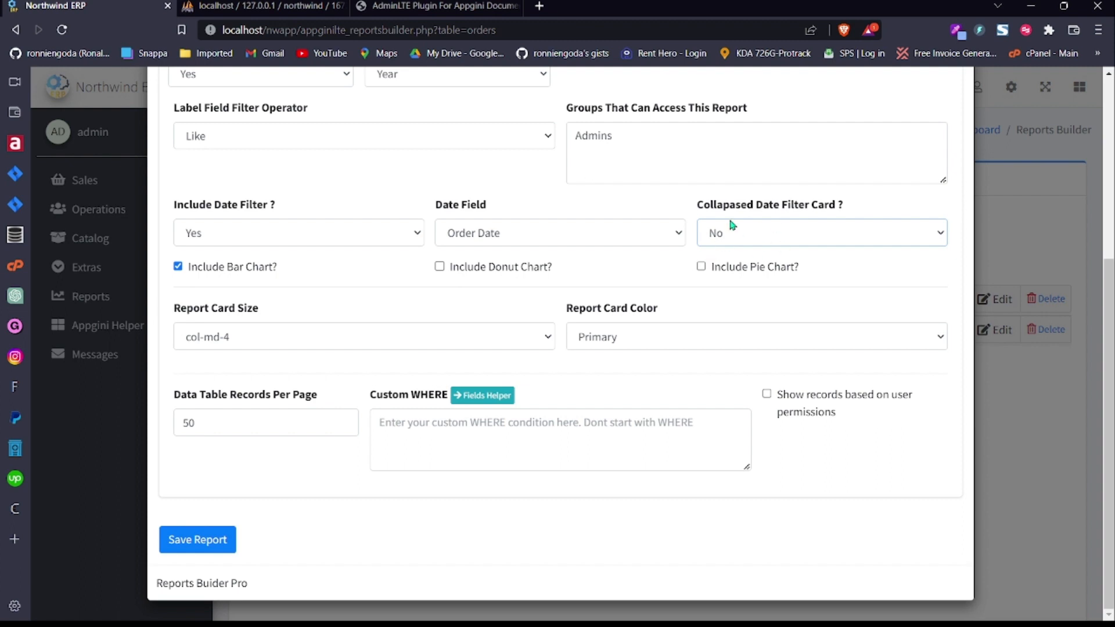
{"action": "left_click", "coordinate": [200, 540]}
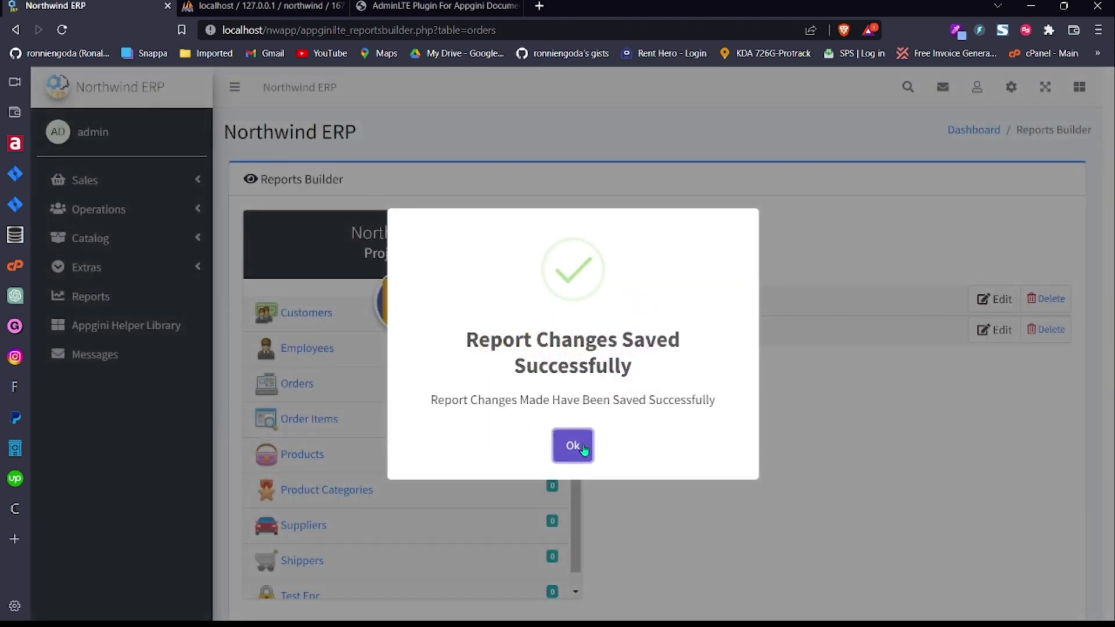
{"action": "left_click", "coordinate": [583, 449]}
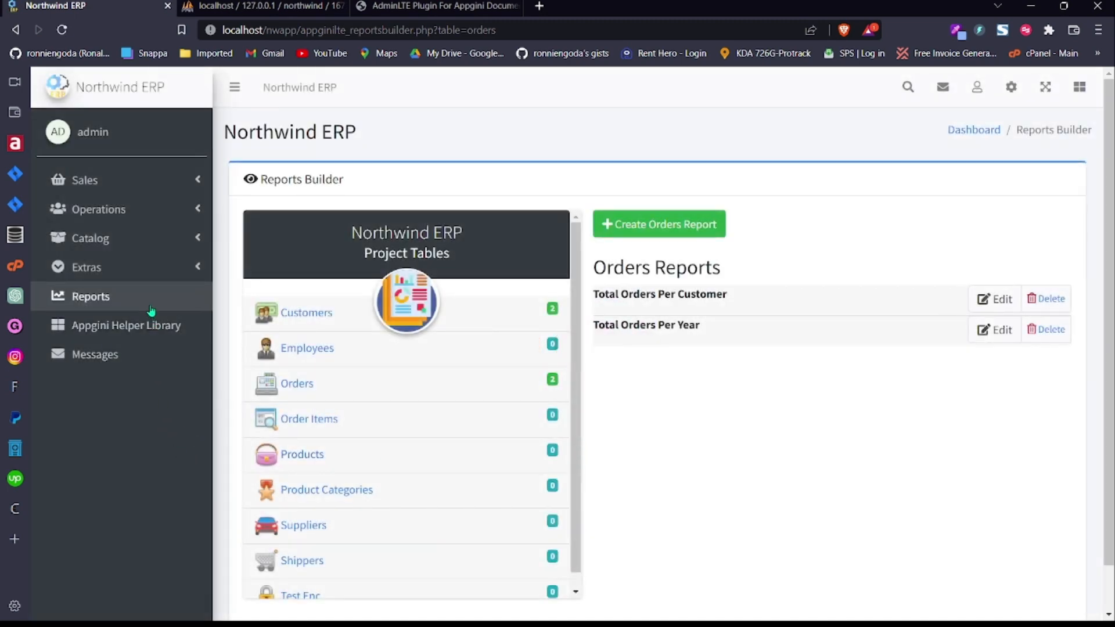
{"action": "left_click", "coordinate": [151, 309]}
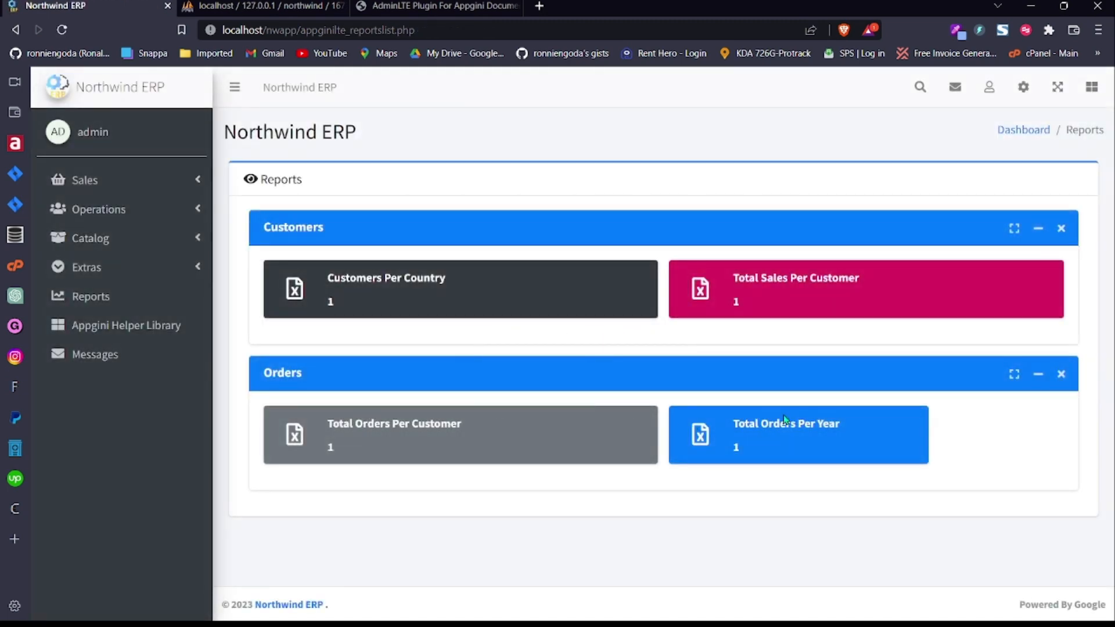
Step: Filter Total Orders Per Year to Last Year (January 1st–December 31st 2022), leaving only 2022: 1
{"action": "left_click", "coordinate": [783, 430]}
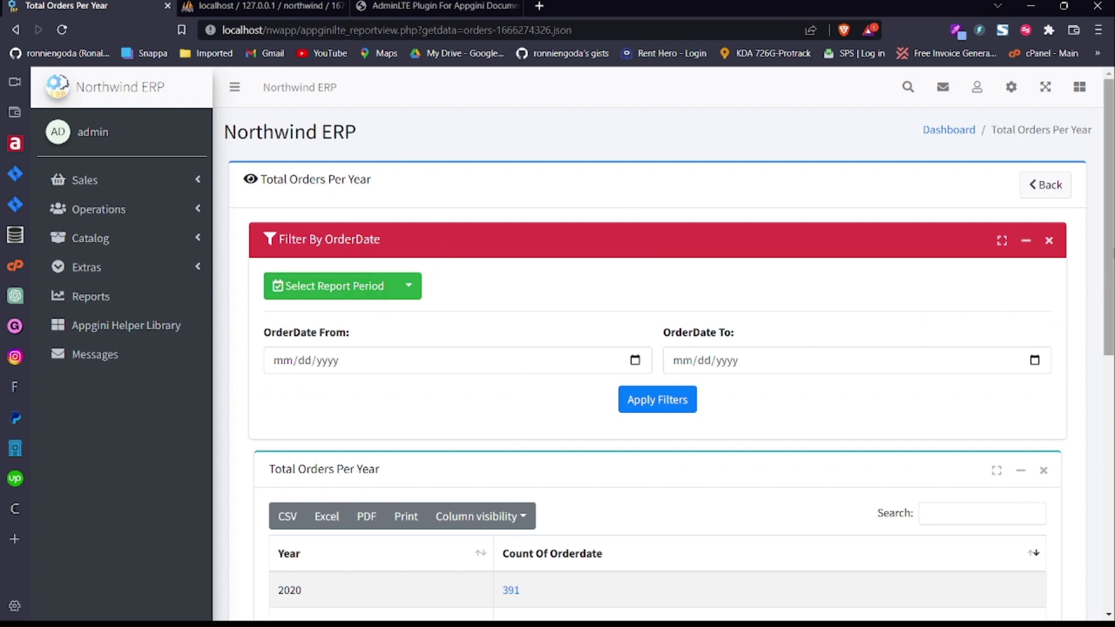
{"action": "mouse_move", "coordinate": [1107, 250]}
{"action": "left_mouse_down"}
{"action": "mouse_move", "coordinate": [1107, 505]}
{"action": "mouse_move", "coordinate": [1107, 270]}
{"action": "left_mouse_up"}
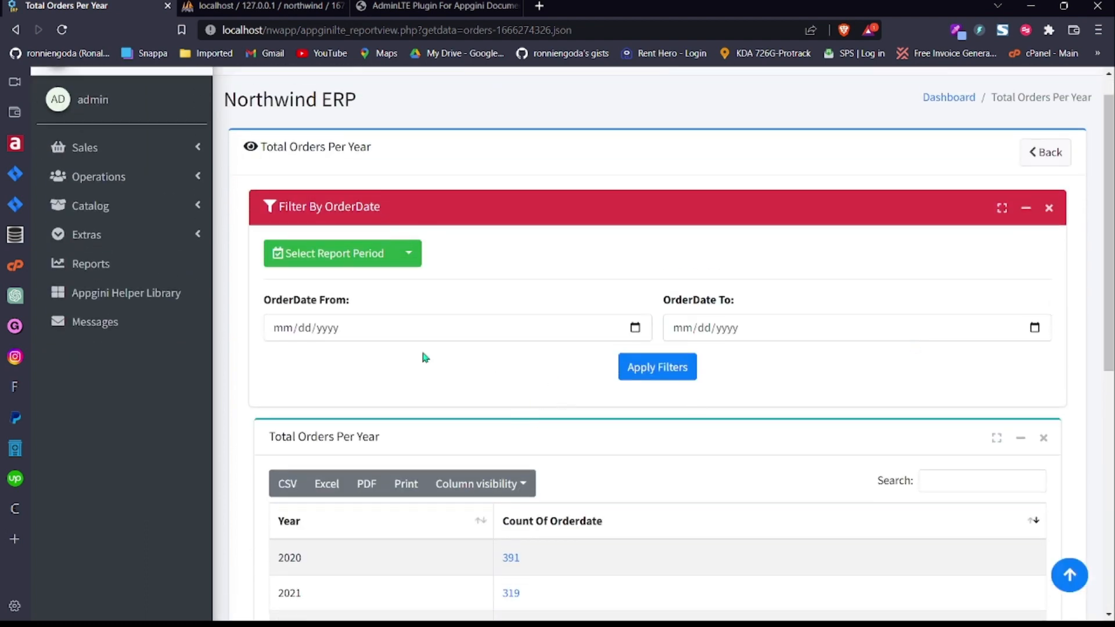
{"action": "left_click", "coordinate": [409, 255]}
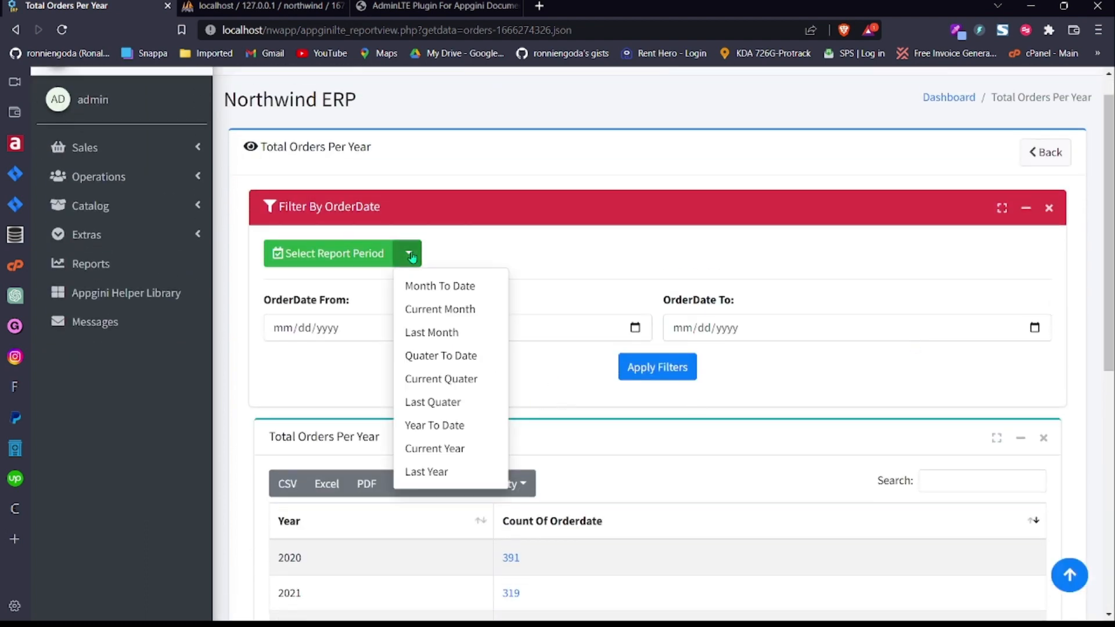
{"action": "left_click", "coordinate": [455, 405]}
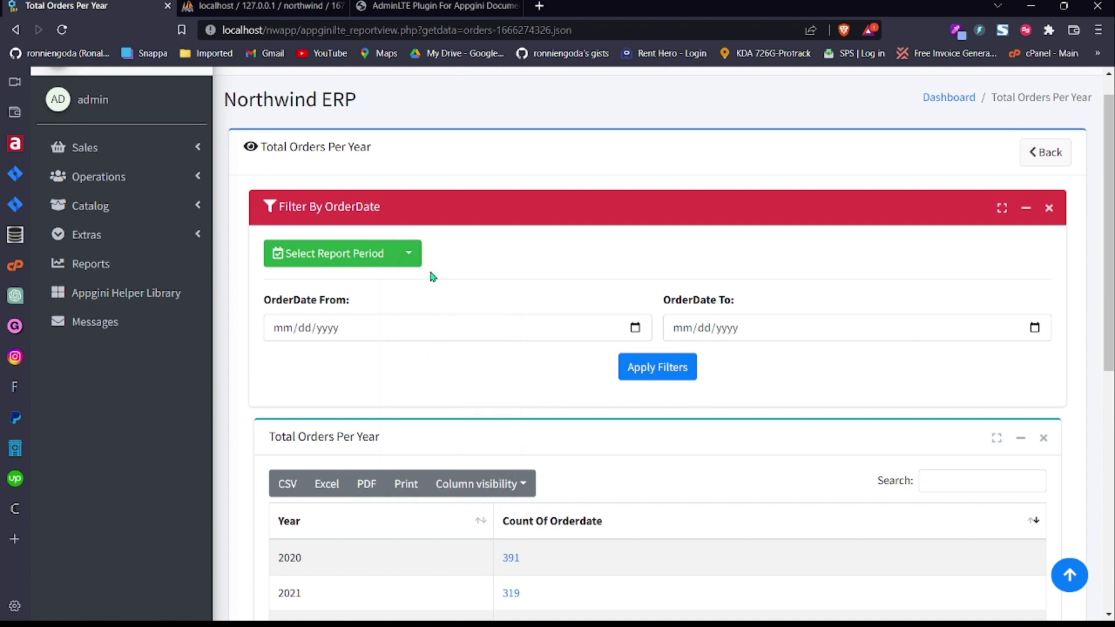
{"action": "left_click", "coordinate": [409, 254]}
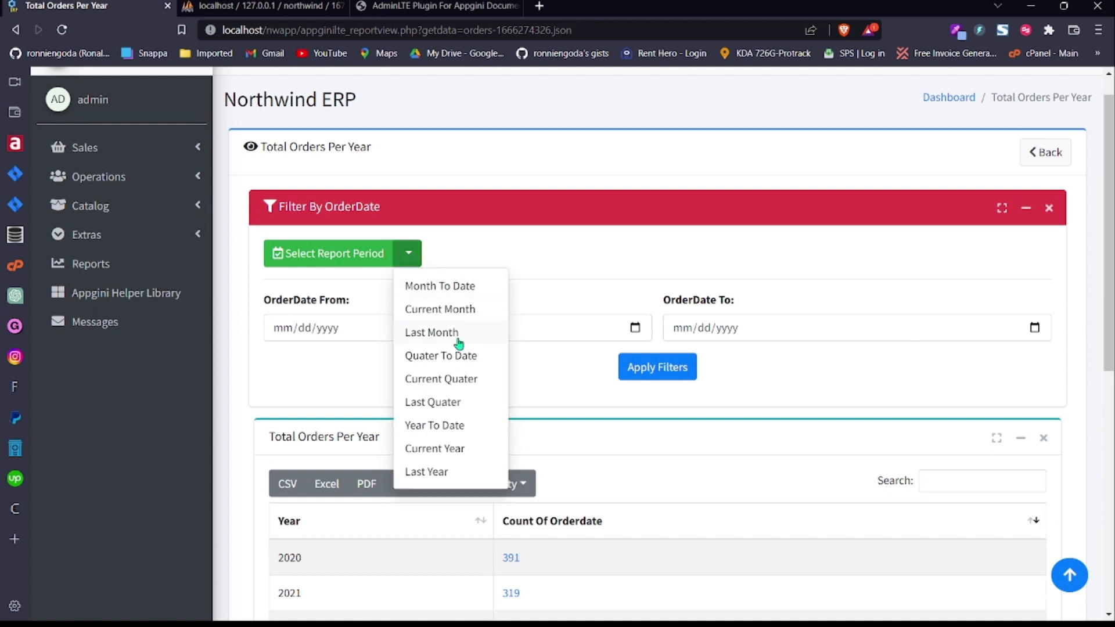
{"action": "left_click", "coordinate": [462, 470]}
{"action": "left_click", "coordinate": [683, 368]}
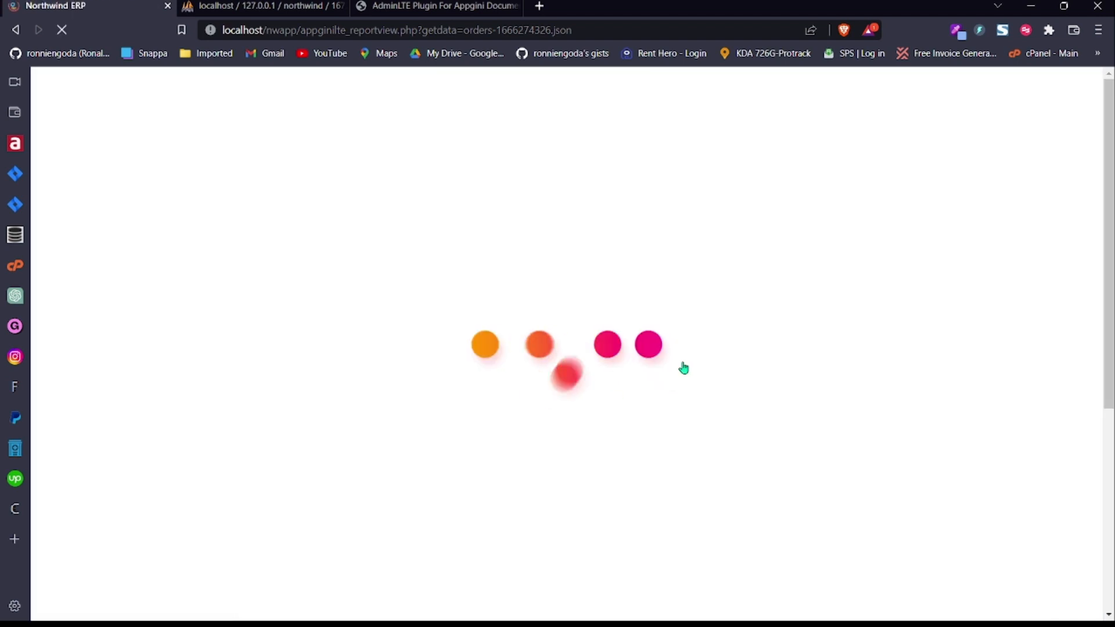
{"action": "left_click_drag", "start_coordinate": [1114, 238], "coordinate": [1114, 398]}
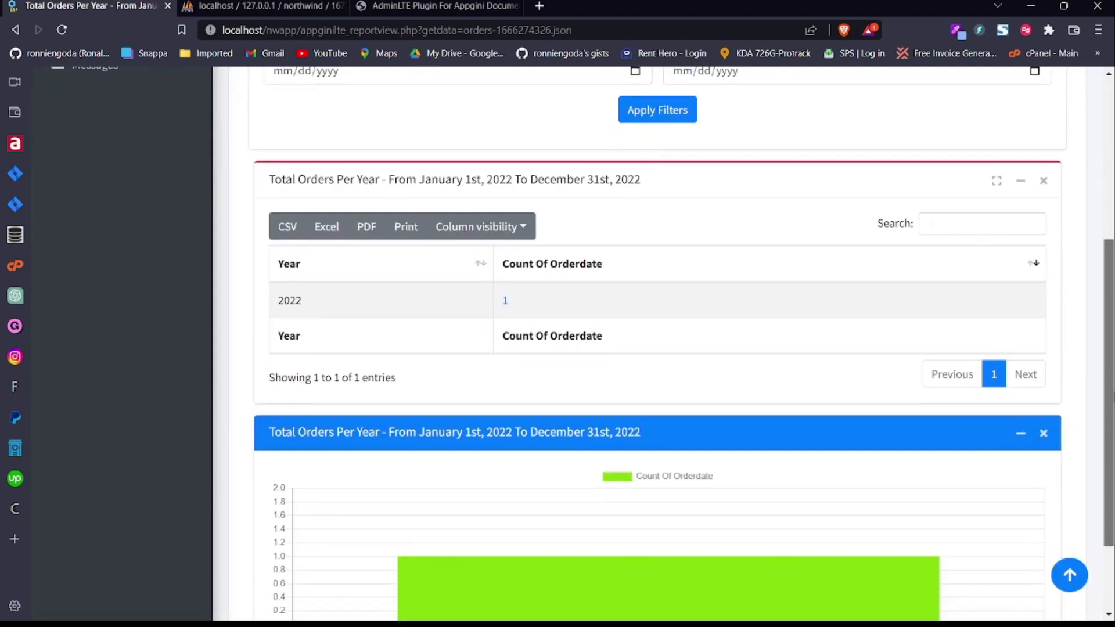
{"action": "scroll", "coordinate": [215, 384], "scroll_direction": "up", "scroll_amount": 2}
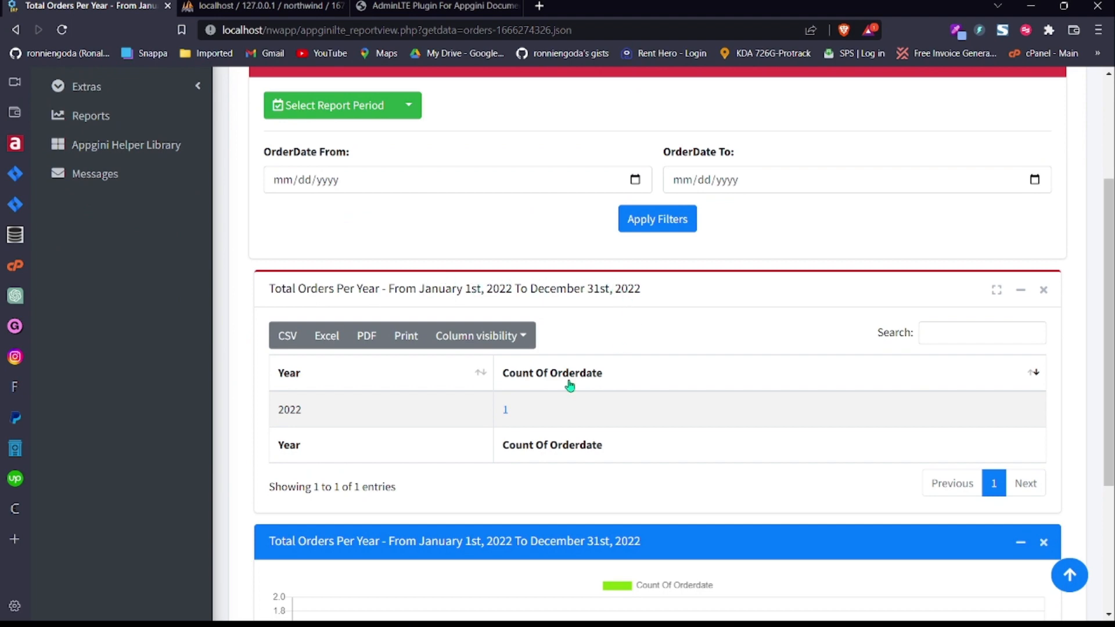
{"action": "scroll", "coordinate": [1104, 281], "scroll_direction": "down", "scroll_amount": 4}
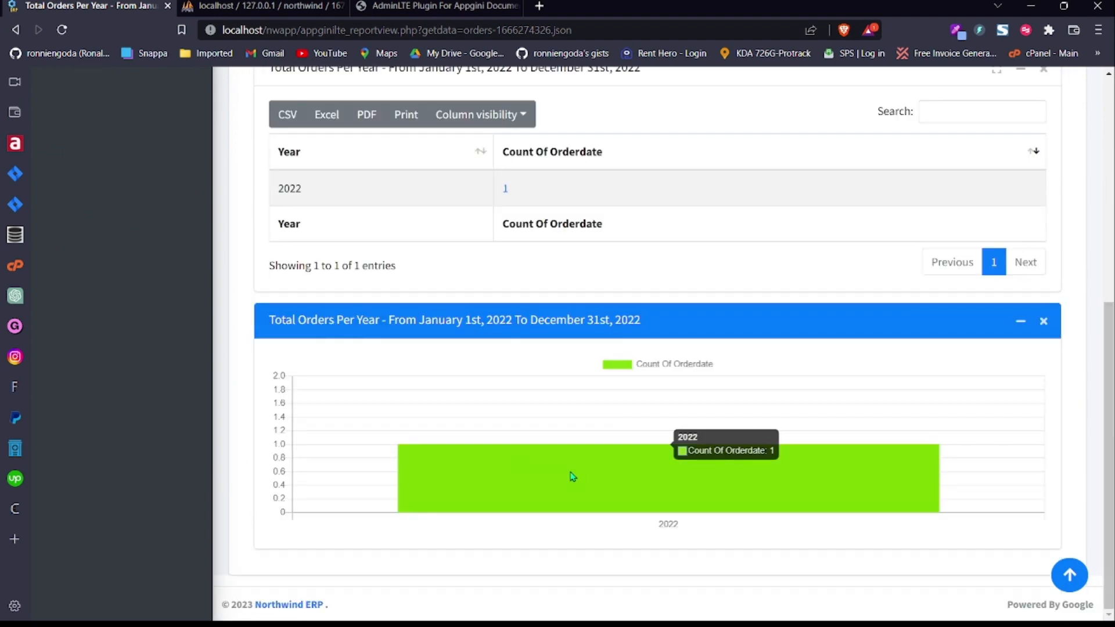
{"action": "left_click_drag", "start_coordinate": [1110, 417], "coordinate": [1111, 174]}
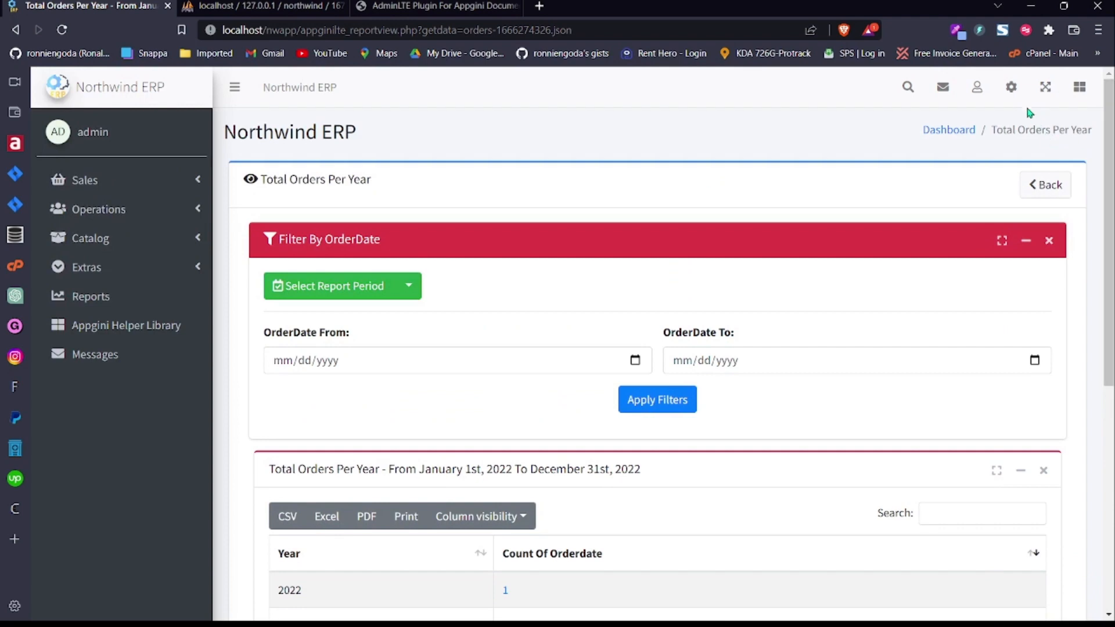
Step: Open Custom Pages Builder and twice cancel deleting the Appgini Helper Library page
{"action": "left_click", "coordinate": [1012, 88]}
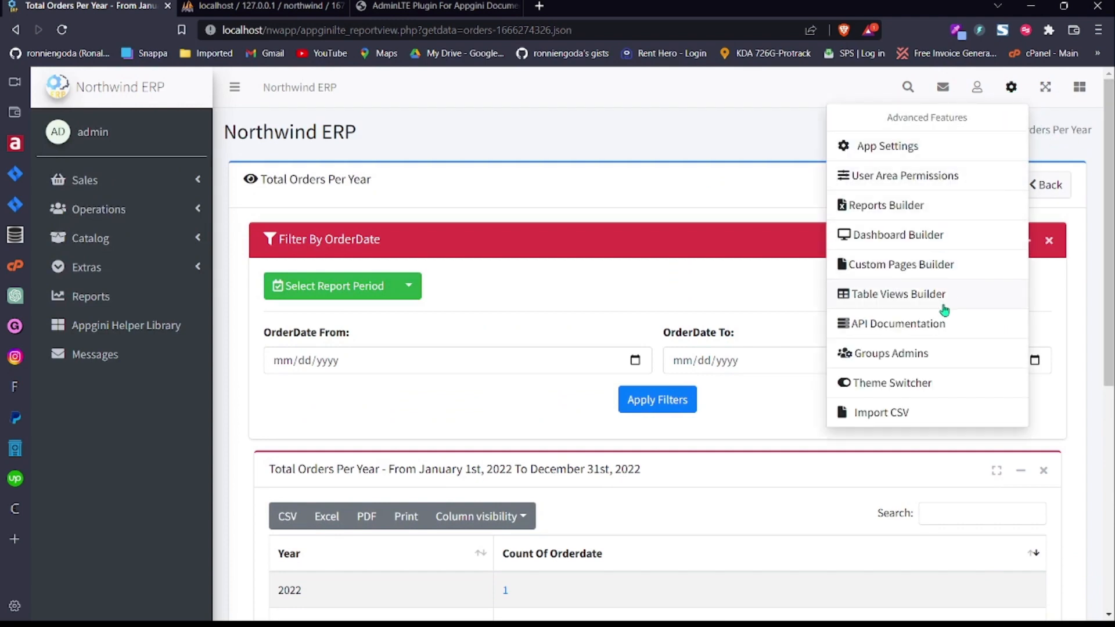
{"action": "left_click", "coordinate": [941, 277]}
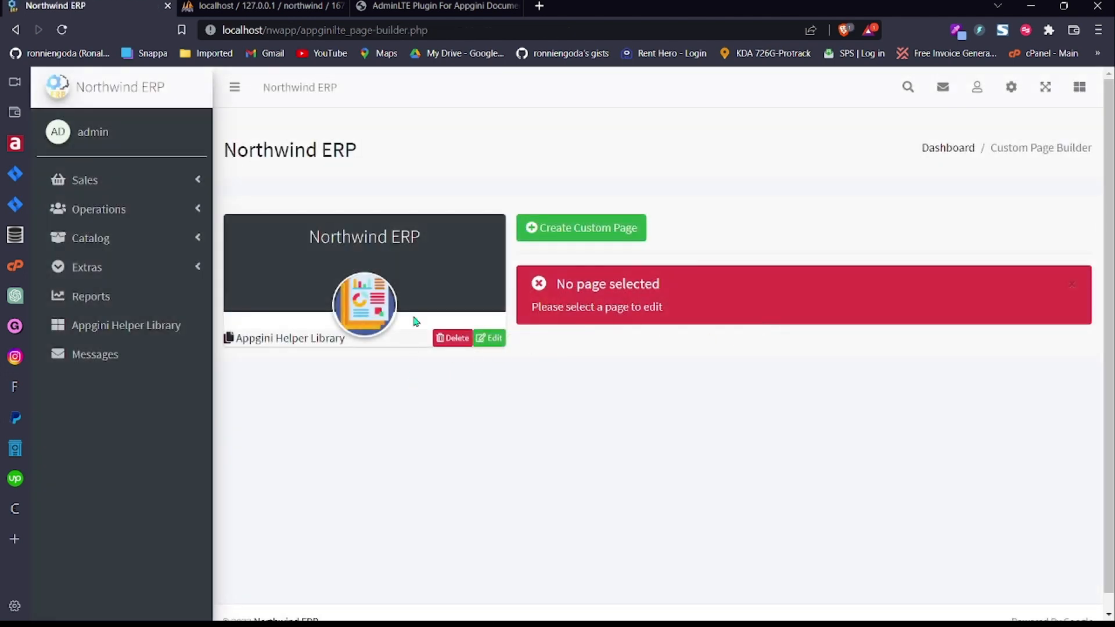
{"action": "left_click", "coordinate": [445, 338]}
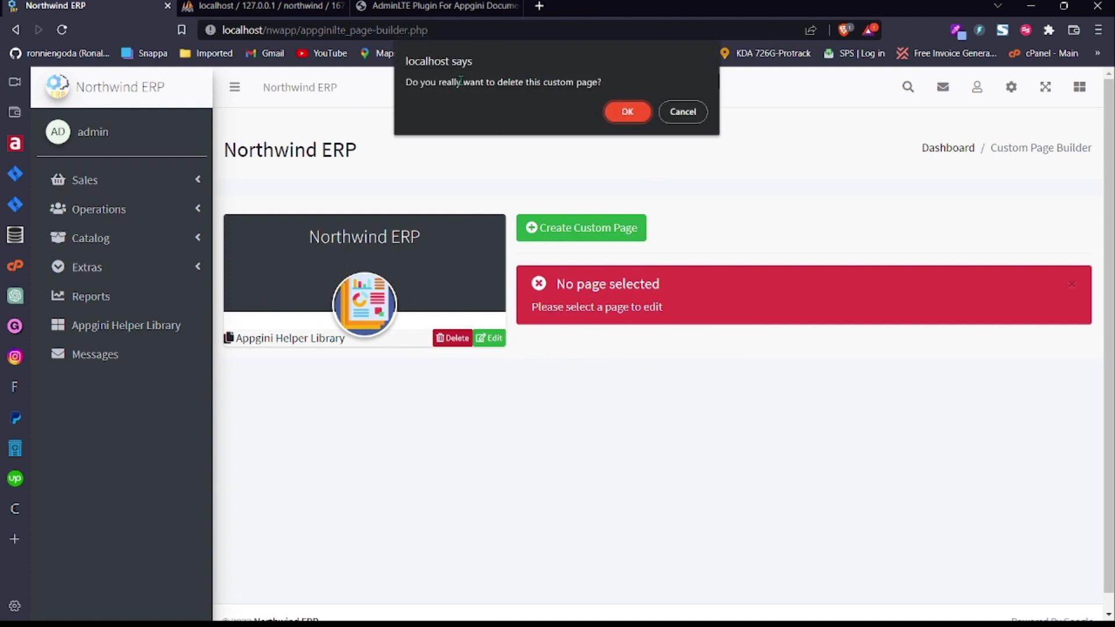
{"action": "left_click", "coordinate": [684, 112]}
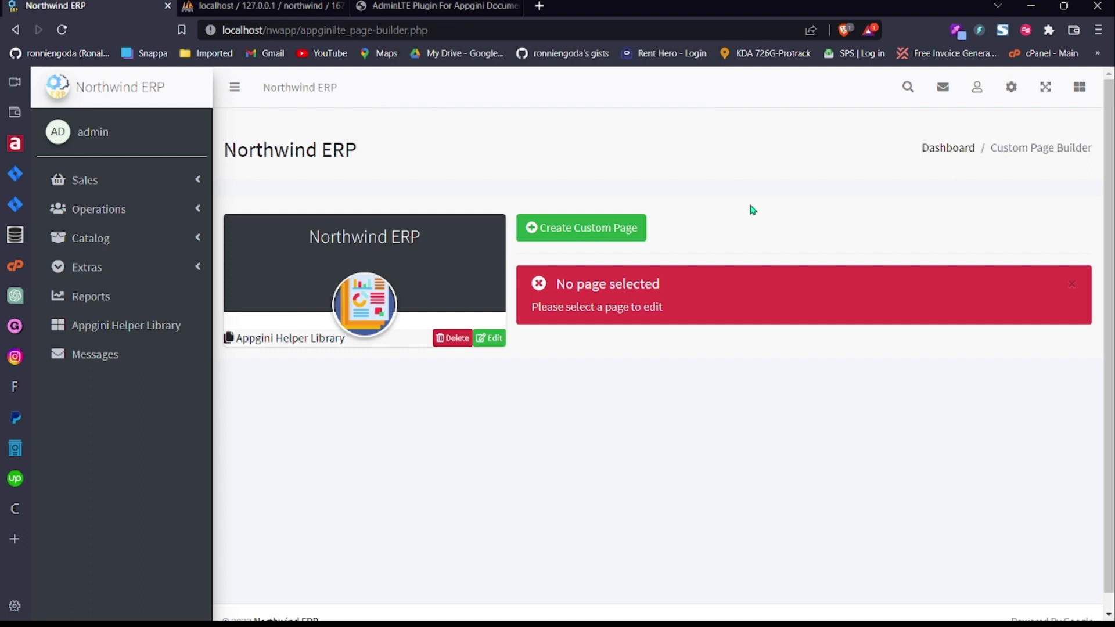
{"action": "left_click", "coordinate": [451, 339]}
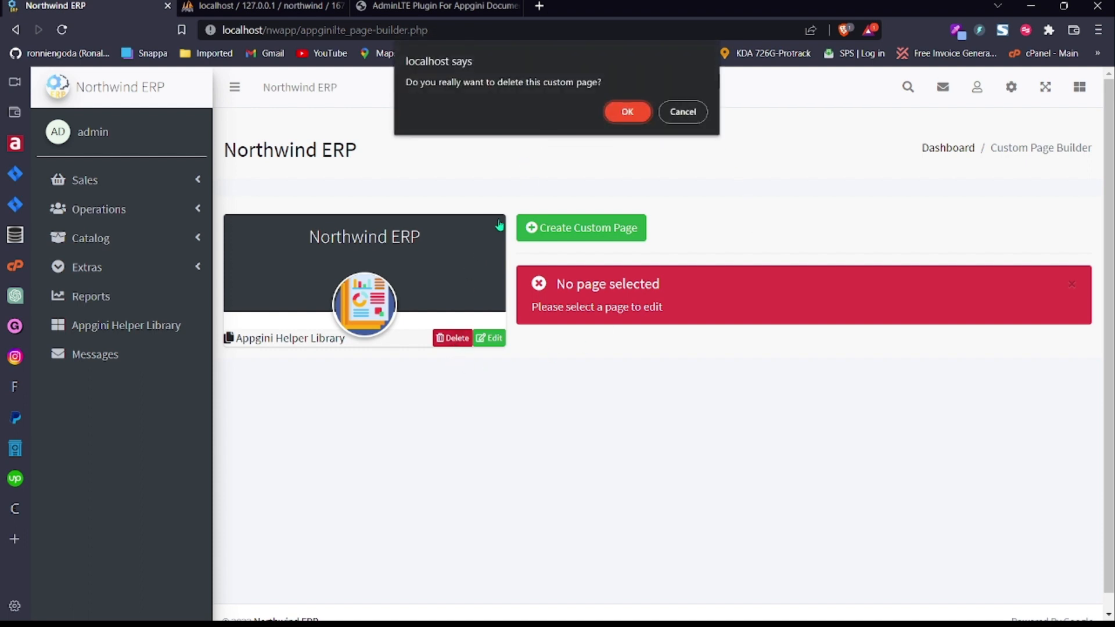
{"action": "left_click", "coordinate": [683, 112]}
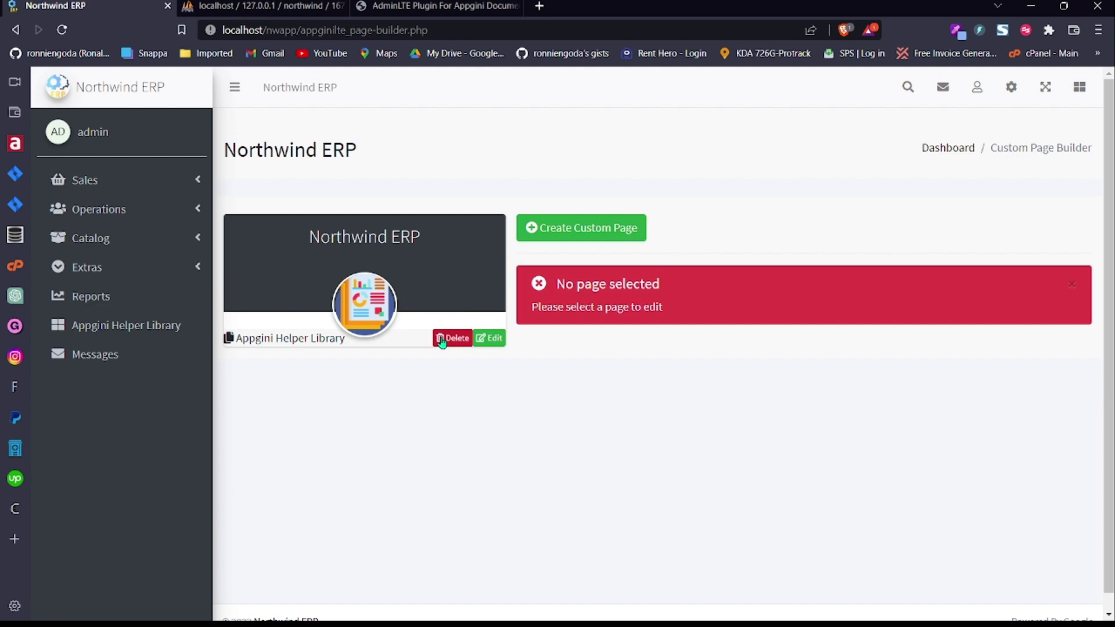
{"action": "left_click", "coordinate": [1013, 88]}
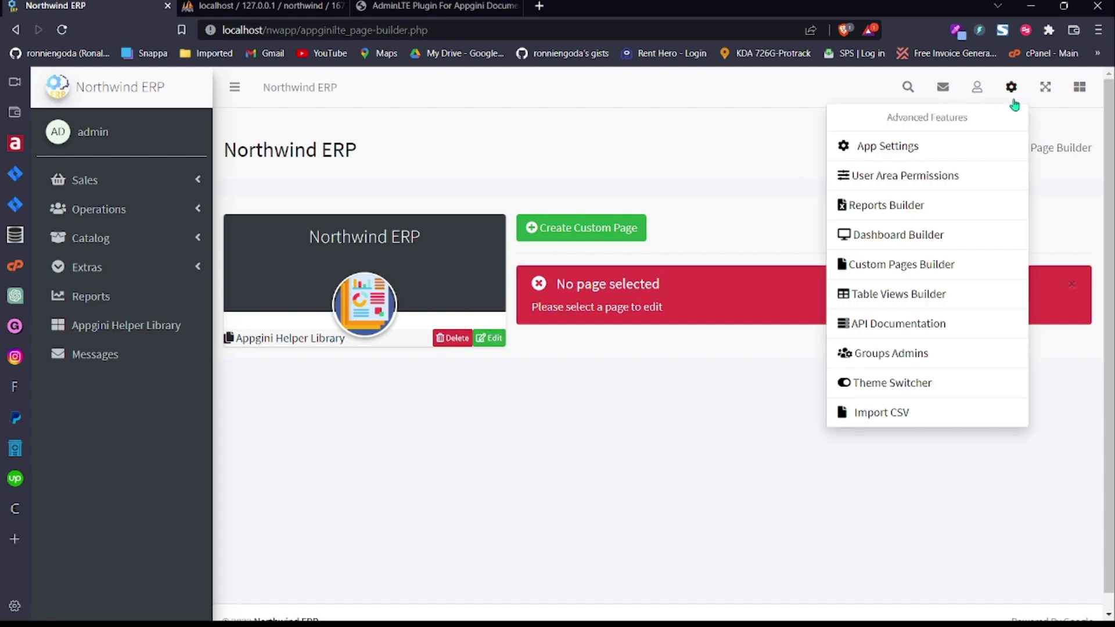
Step: Show the Customers reports in Reports Builder, cancelling the deletion of Customers Per Country
{"action": "left_click", "coordinate": [925, 209]}
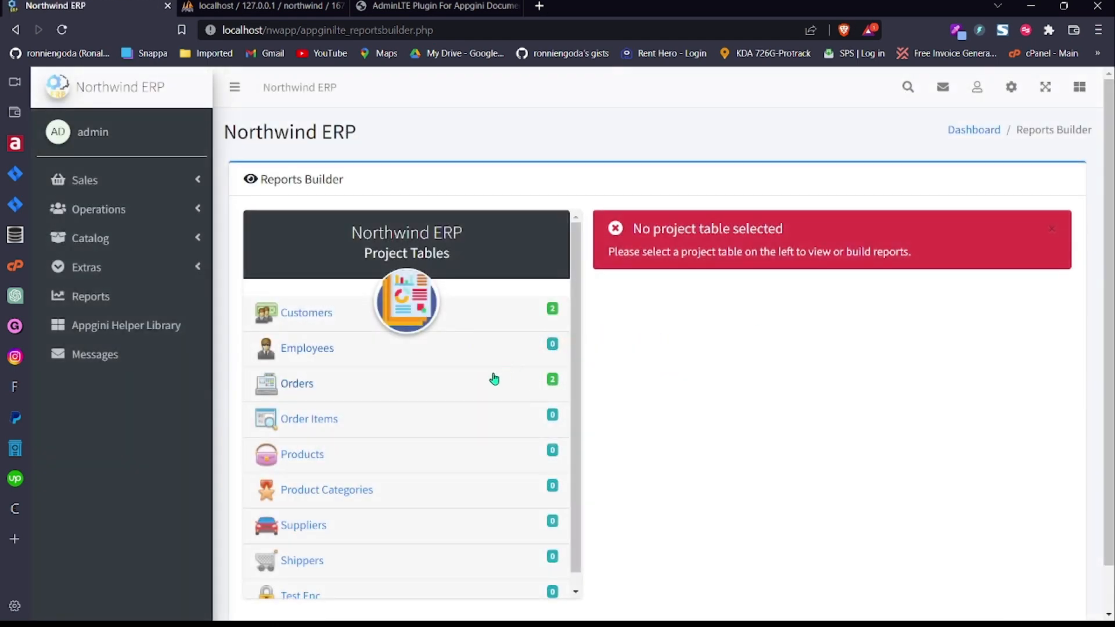
{"action": "left_click", "coordinate": [505, 316]}
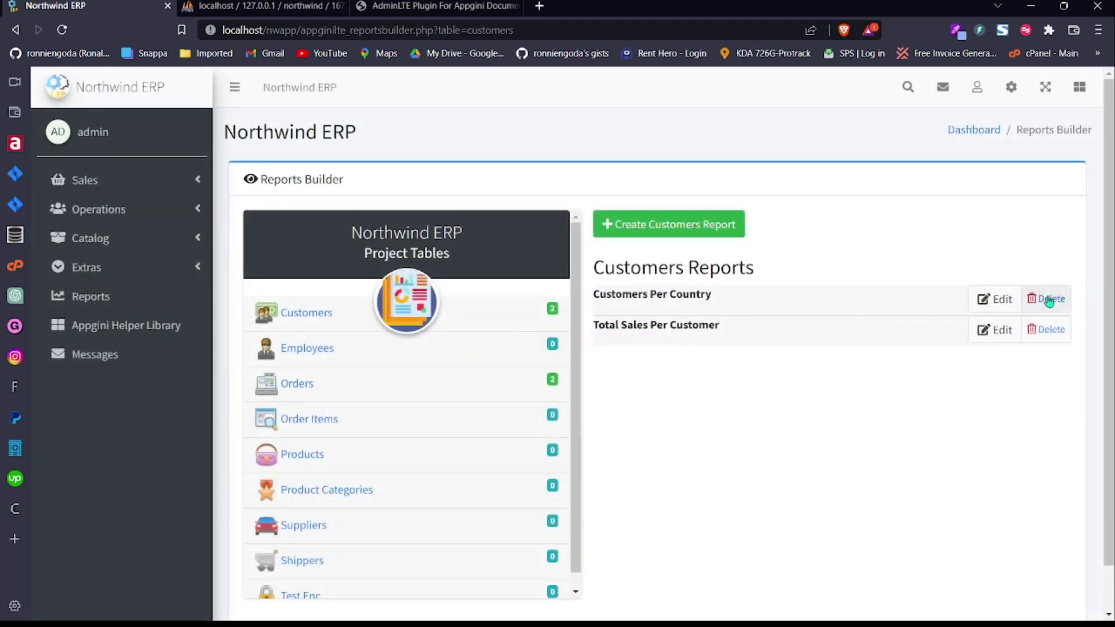
{"action": "left_click", "coordinate": [1048, 299]}
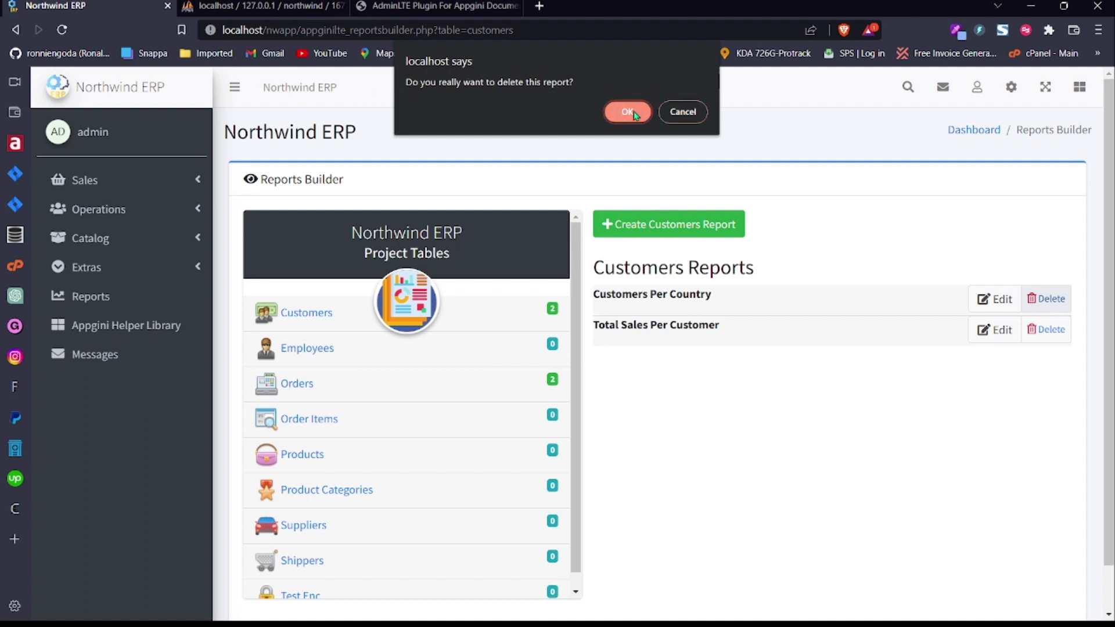
{"action": "left_click", "coordinate": [683, 112]}
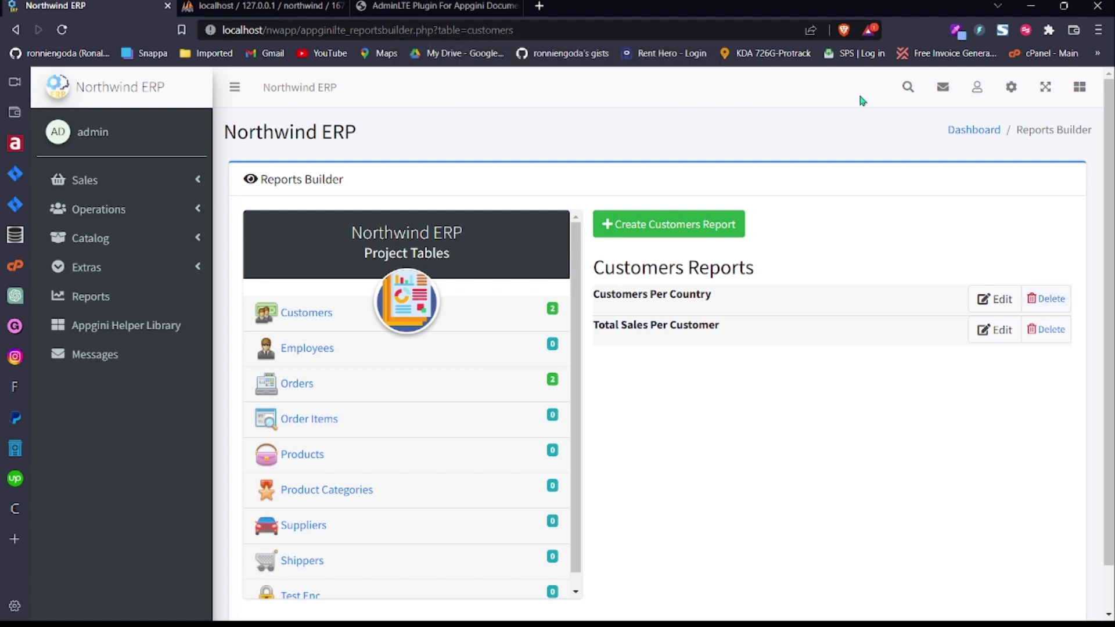
{"action": "left_click", "coordinate": [1012, 90]}
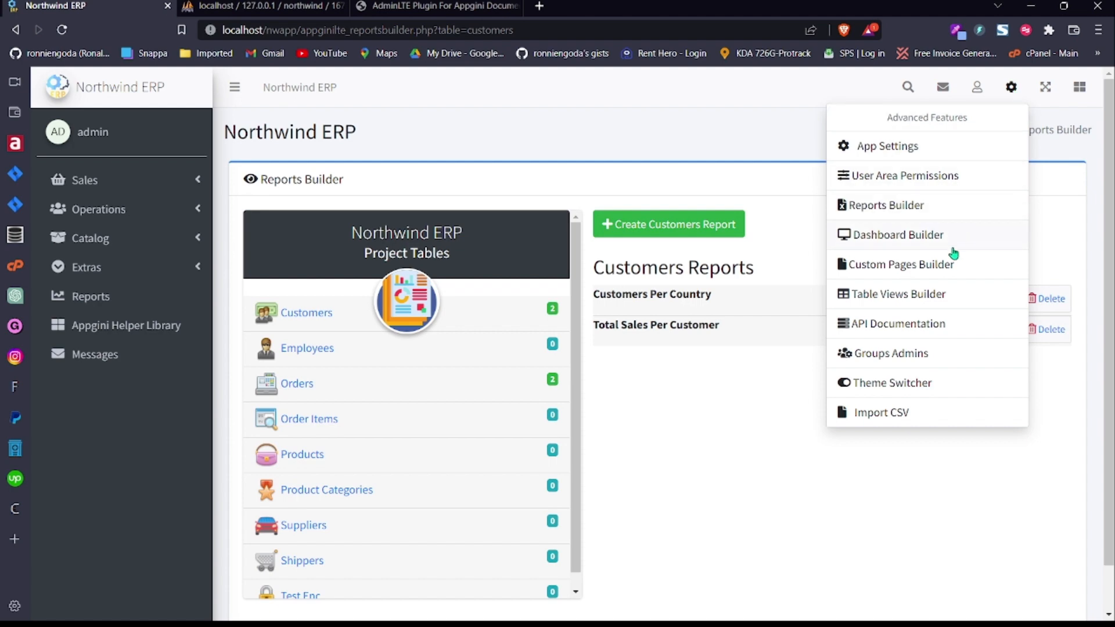
Step: Open Table Views Builder, listing Total Orders Shipped By Company and Total Sales Per Product
{"action": "left_click", "coordinate": [933, 297]}
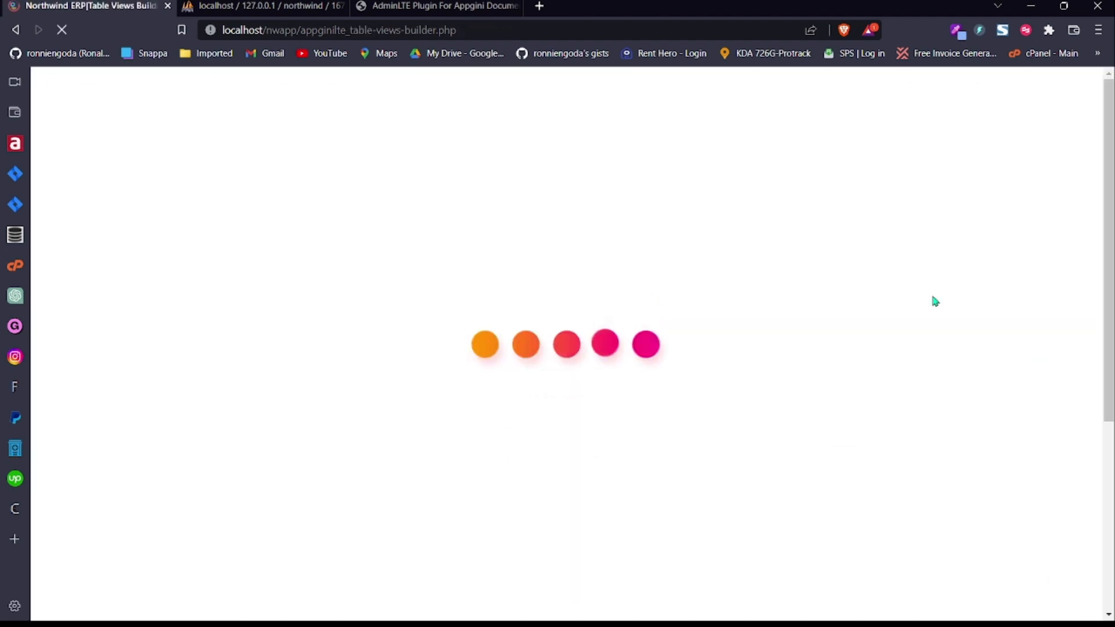
{"action": "mouse_move", "coordinate": [1110, 211]}
{"action": "left_mouse_down"}
{"action": "mouse_move", "coordinate": [1106, 267]}
{"action": "mouse_move", "coordinate": [1105, 201]}
{"action": "left_mouse_up"}
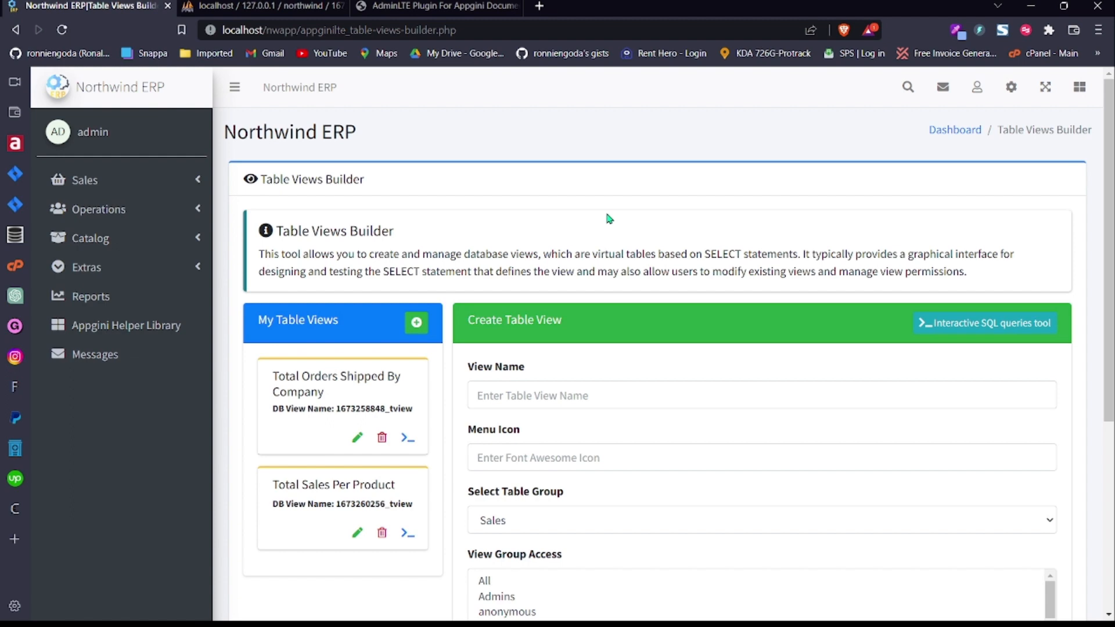
Step: Paste 'fas fa-universal-access' into the new view's Menu Icon field
{"action": "scroll", "coordinate": [1064, 285], "scroll_direction": "down", "scroll_amount": 3}
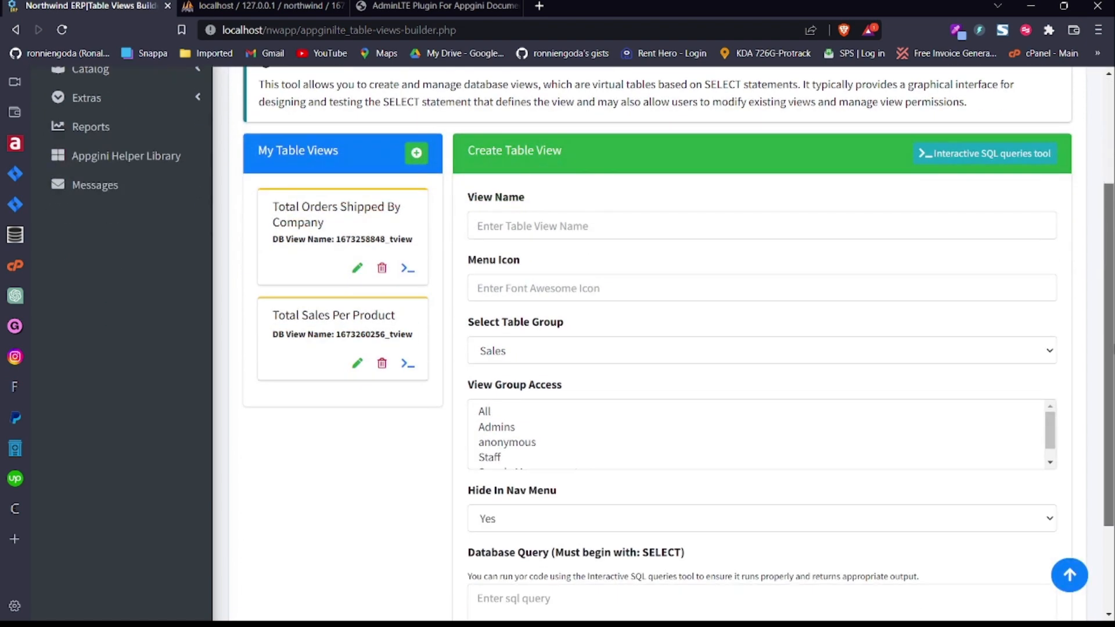
{"action": "scroll", "coordinate": [1062, 302], "scroll_direction": "up", "scroll_amount": 1}
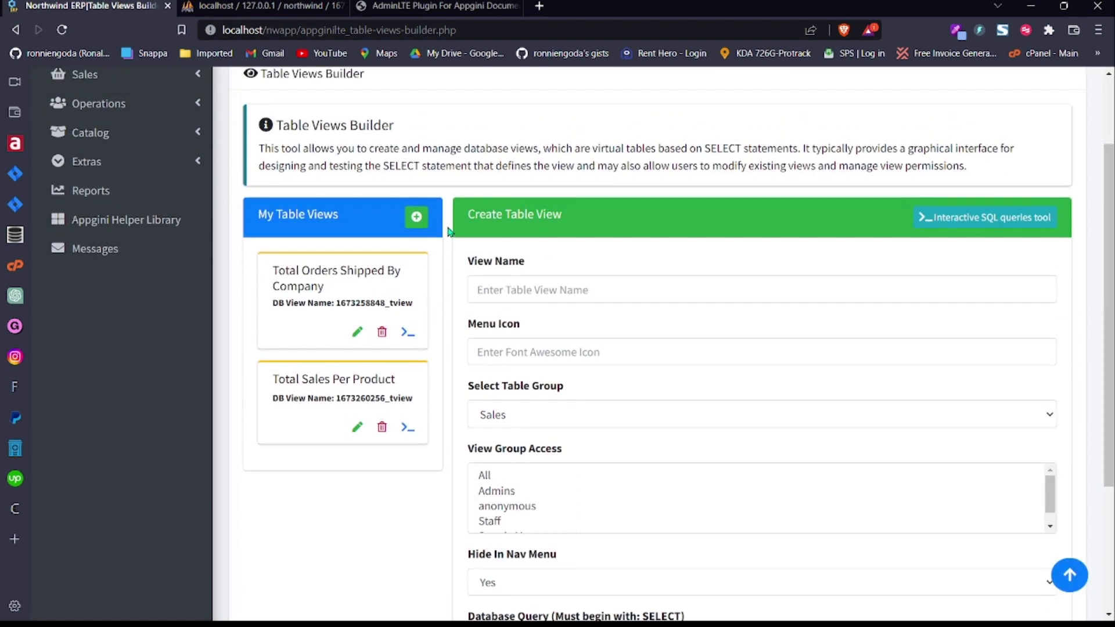
{"action": "left_click_drag", "start_coordinate": [1114, 284], "coordinate": [1114, 220]}
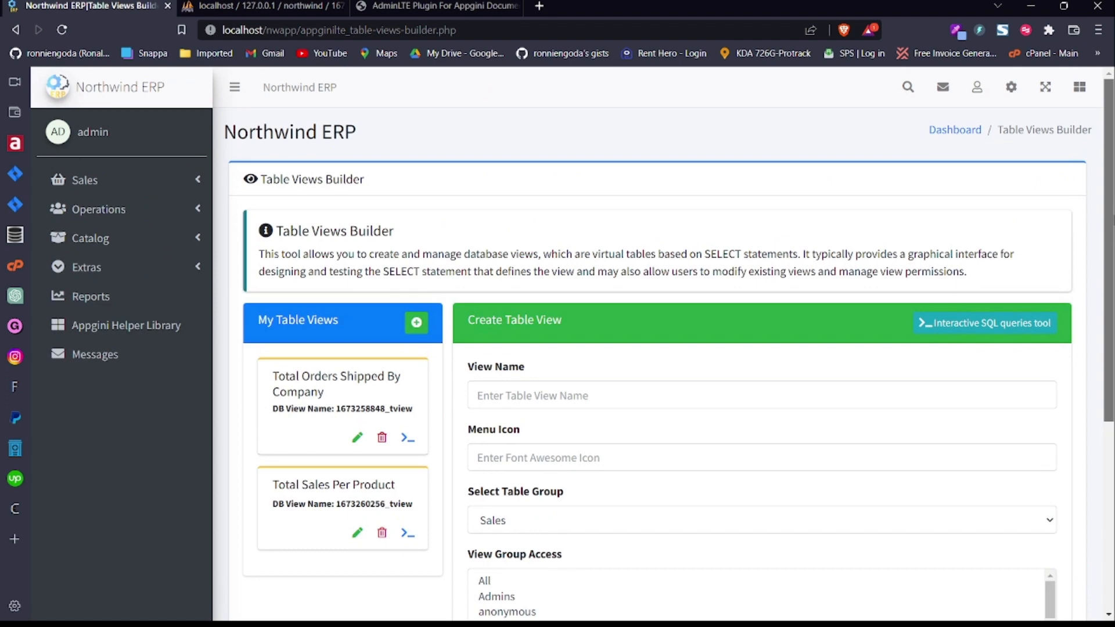
{"action": "scroll", "coordinate": [659, 183], "scroll_direction": "down", "scroll_amount": 2}
{"action": "double_click", "coordinate": [475, 202]}
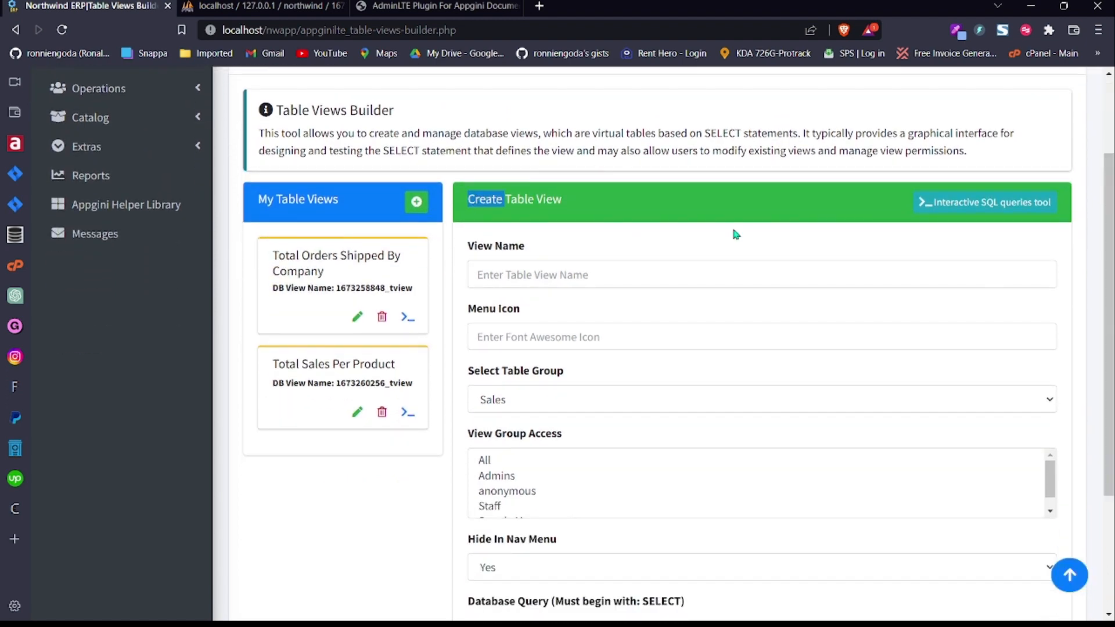
{"action": "left_click_drag", "start_coordinate": [1113, 259], "coordinate": [1114, 296]}
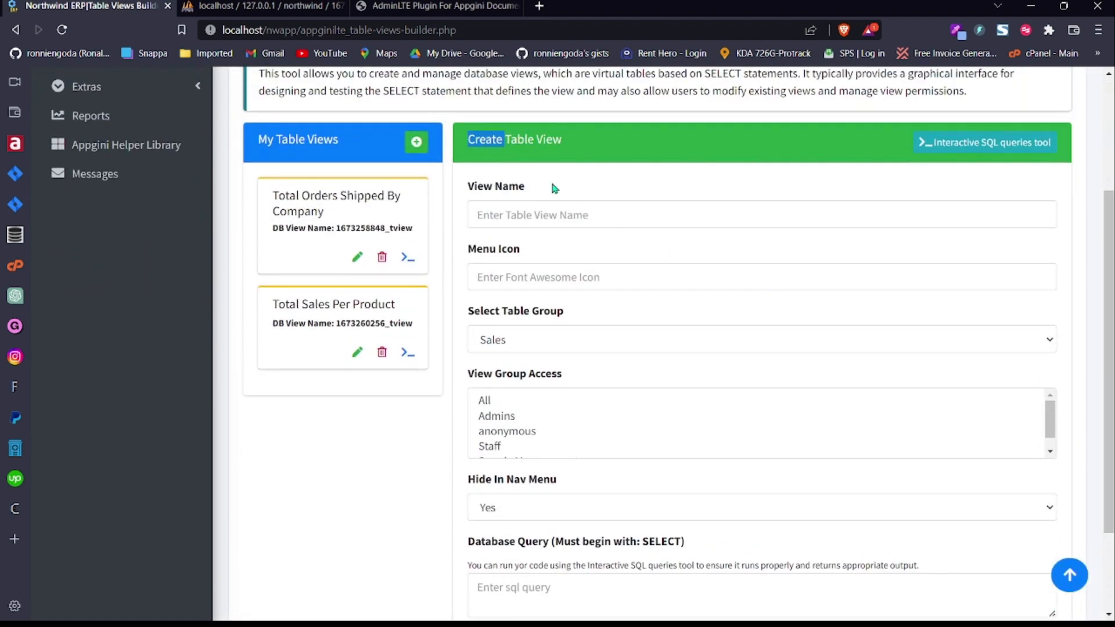
{"action": "left_click", "coordinate": [561, 273]}
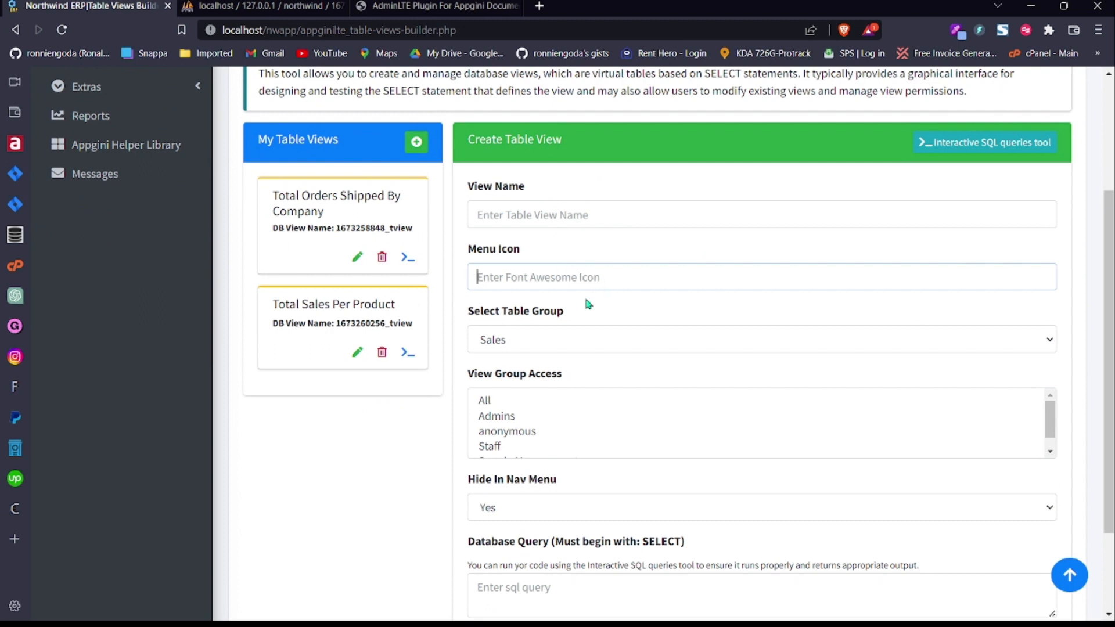
{"action": "type", "text": "fas fa-universal-access"}
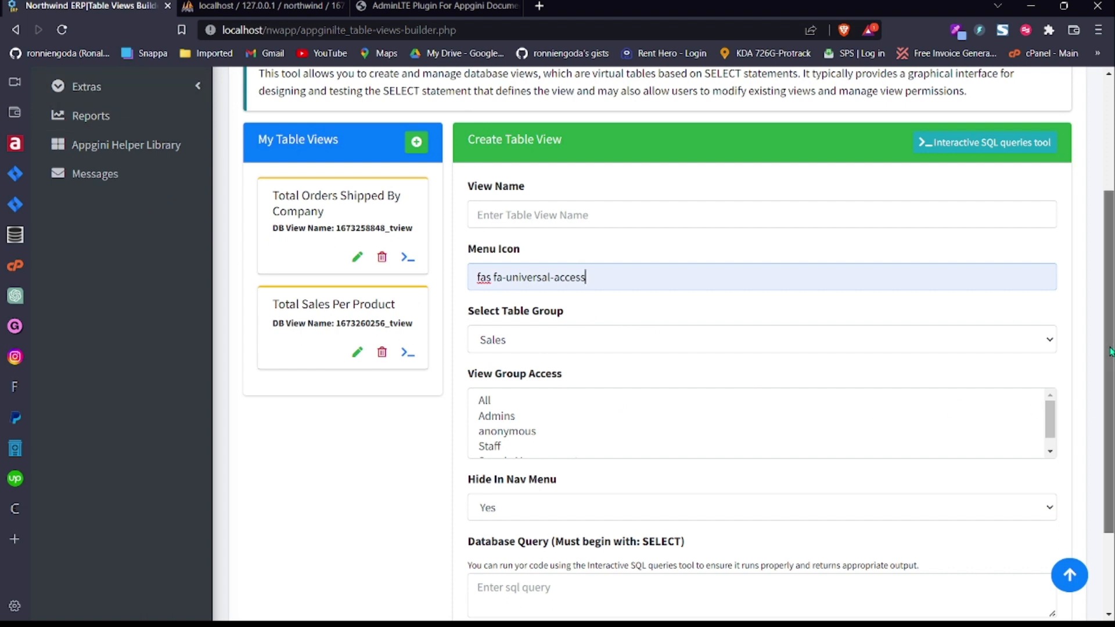
Step: Put the view in the Catalog table group and restrict access to Admins only
{"action": "scroll", "coordinate": [1110, 384], "scroll_direction": "up", "scroll_amount": 1}
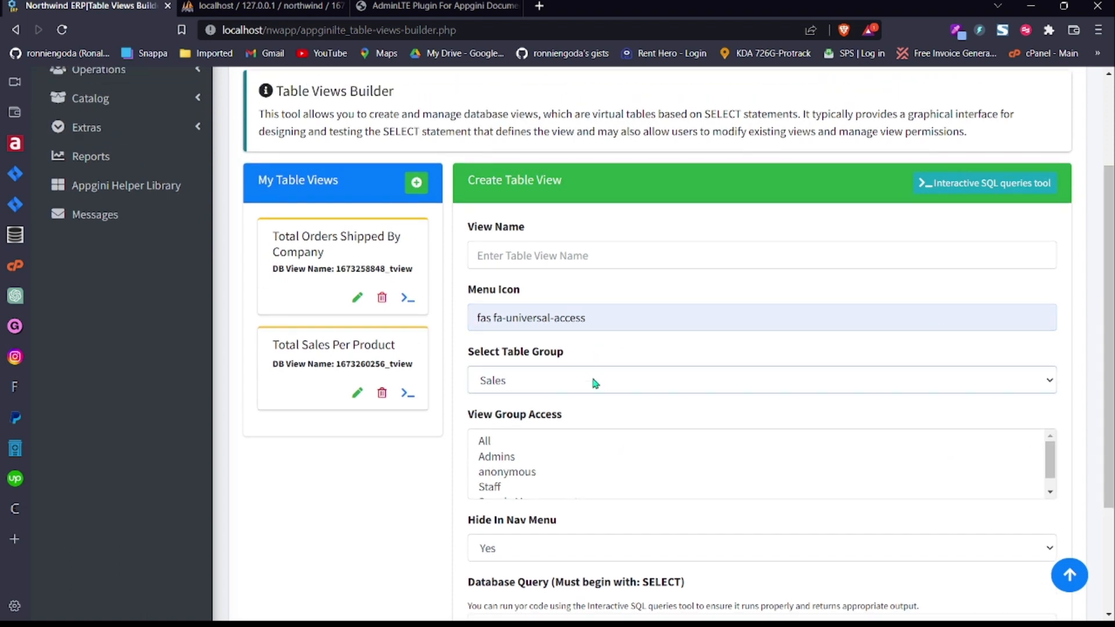
{"action": "scroll", "coordinate": [1097, 457], "scroll_direction": "up", "scroll_amount": 3}
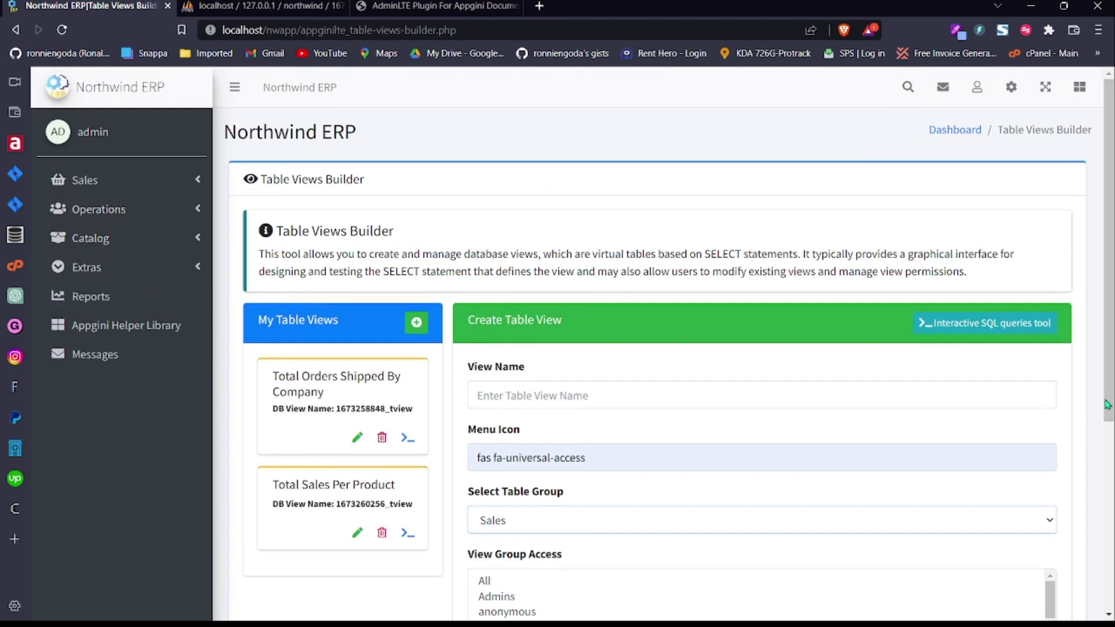
{"action": "scroll", "coordinate": [1110, 405], "scroll_direction": "down", "scroll_amount": 3}
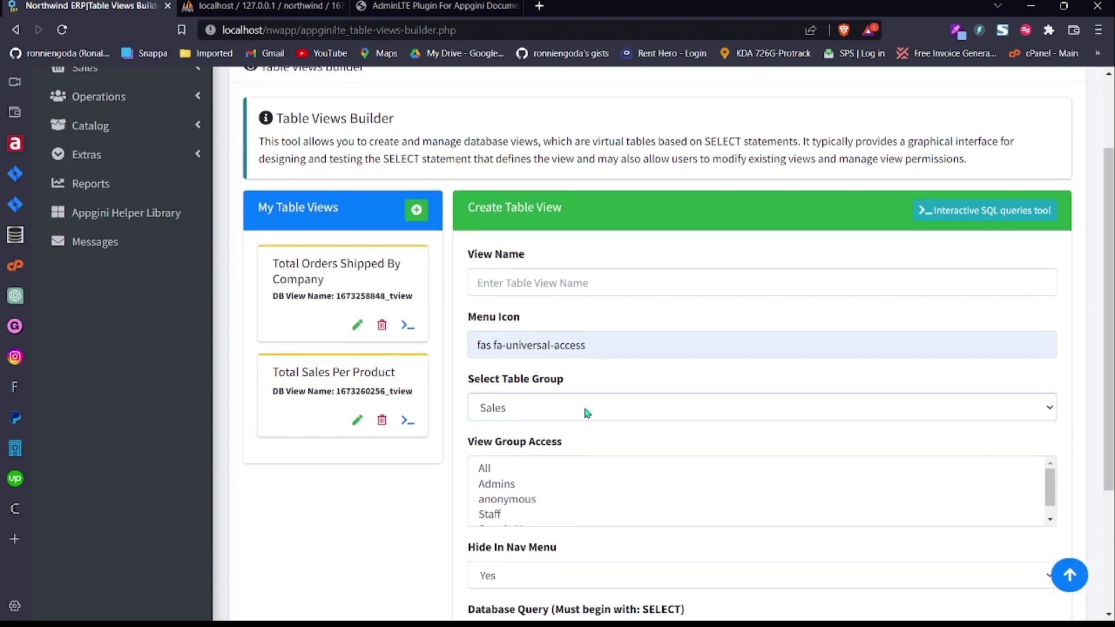
{"action": "left_click", "coordinate": [563, 475]}
{"action": "left_click_drag", "start_coordinate": [1110, 380], "coordinate": [1109, 466]}
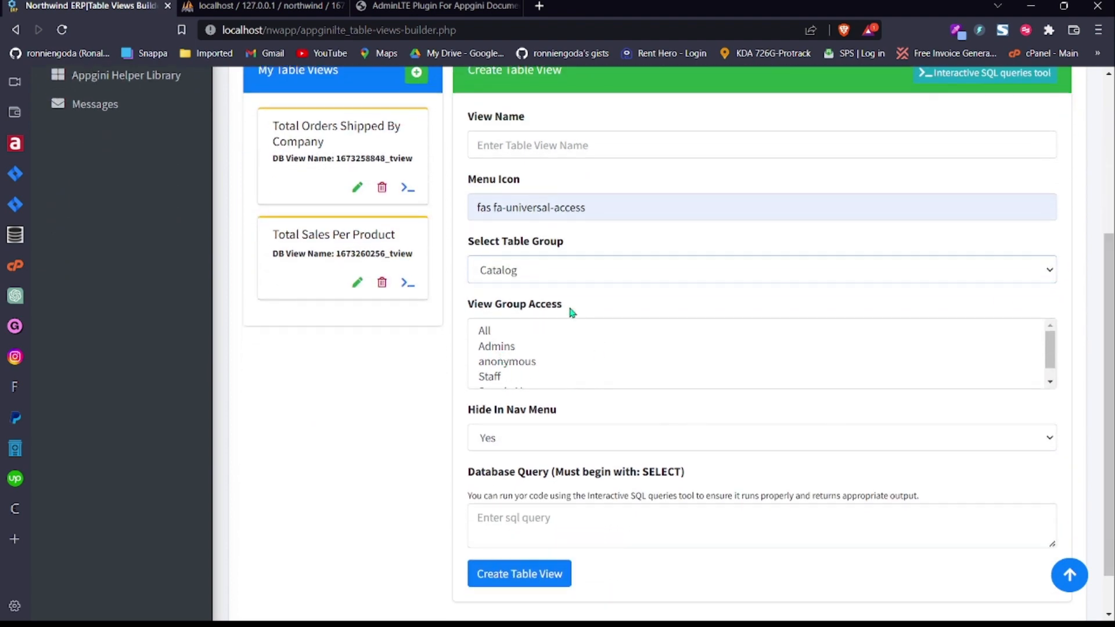
{"action": "left_click", "coordinate": [508, 349]}
{"action": "left_click", "coordinate": [509, 362], "text": "ctrl"}
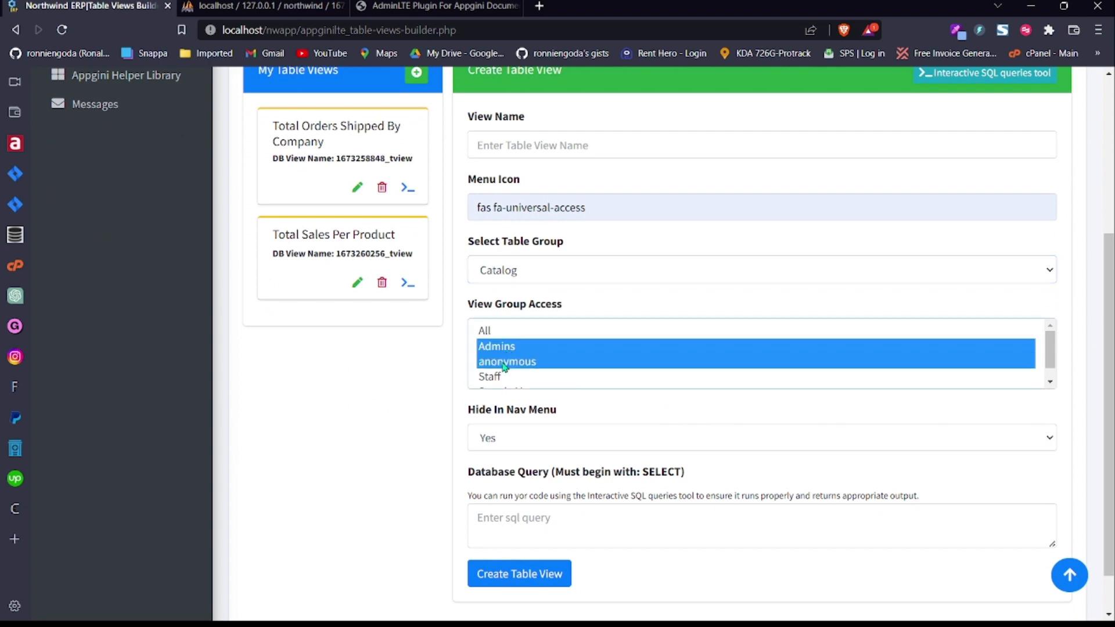
{"action": "left_click", "coordinate": [499, 380], "text": "ctrl"}
{"action": "left_click", "coordinate": [509, 364]}
{"action": "left_click", "coordinate": [508, 351]}
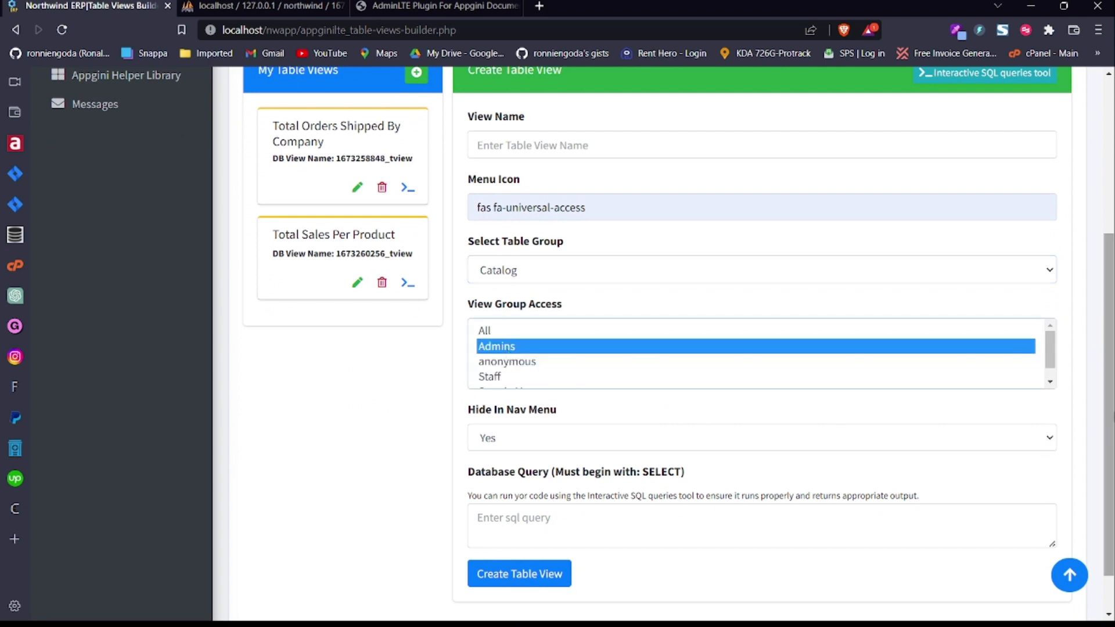
Step: Set Hide In Nav Menu to No so the view stays visible in navigation
{"action": "scroll", "coordinate": [634, 399], "scroll_direction": "down", "scroll_amount": 1}
{"action": "left_click", "coordinate": [528, 384]}
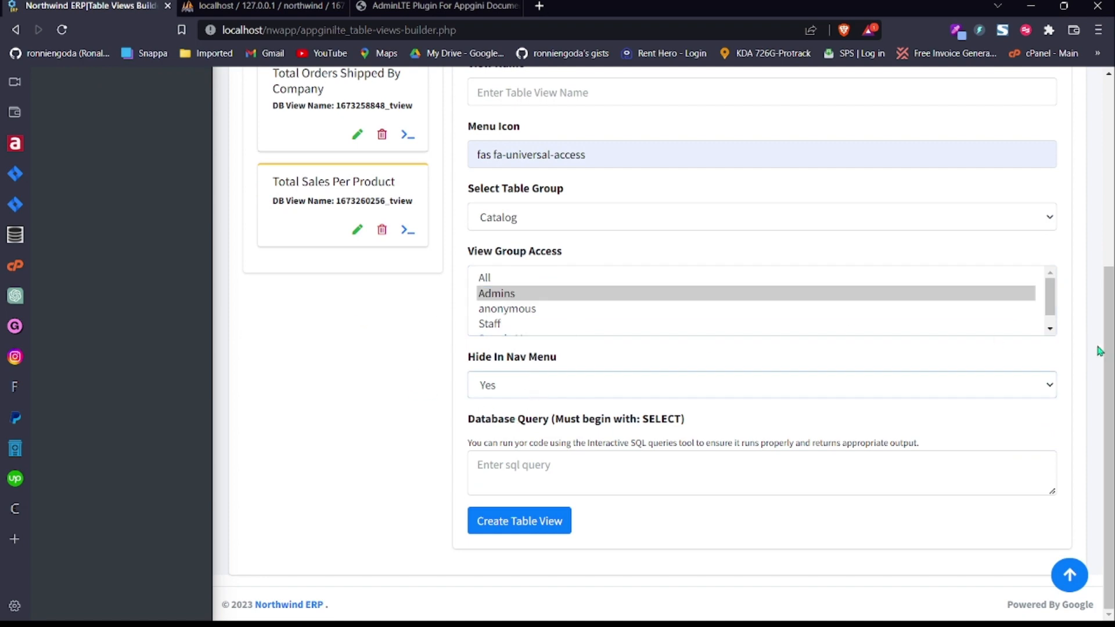
{"action": "left_click_drag", "start_coordinate": [1109, 371], "coordinate": [1114, 241]}
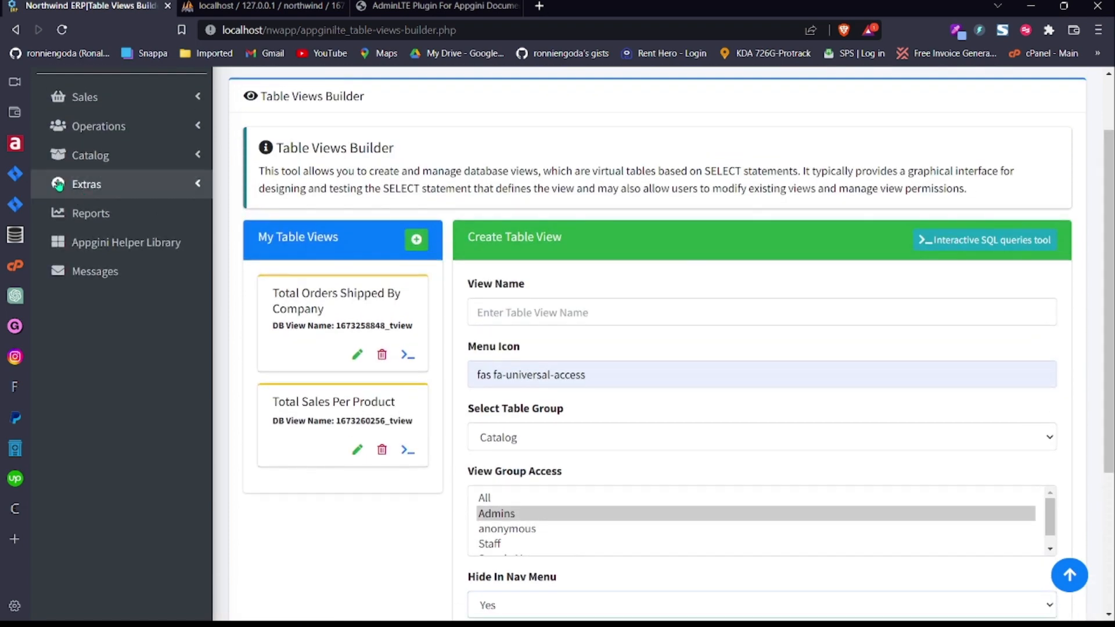
{"action": "left_click", "coordinate": [106, 99]}
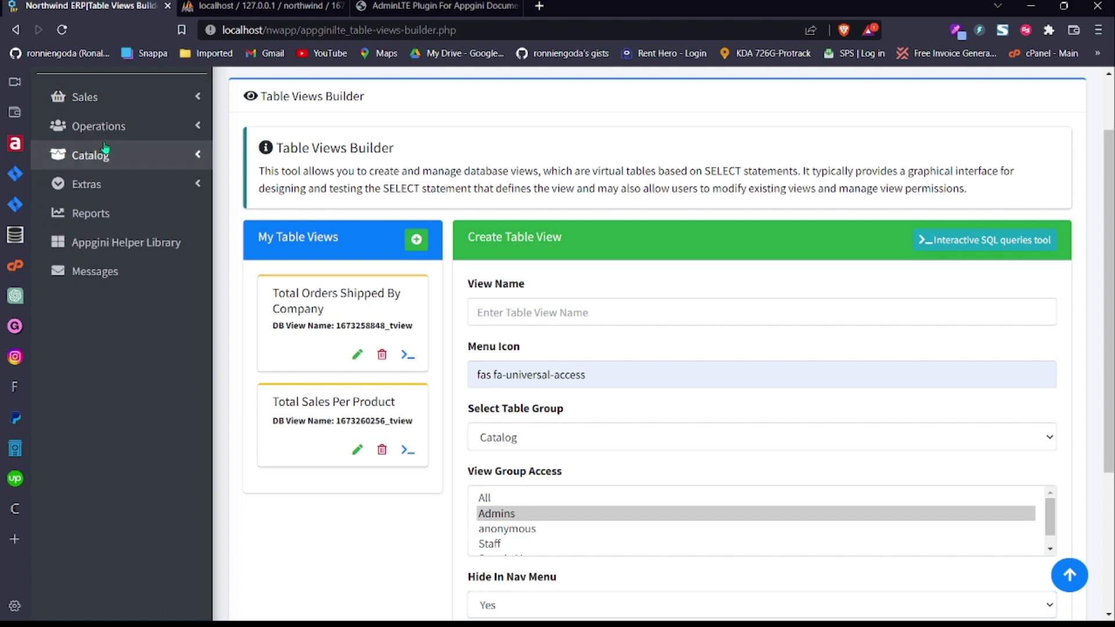
{"action": "double_click", "coordinate": [105, 150]}
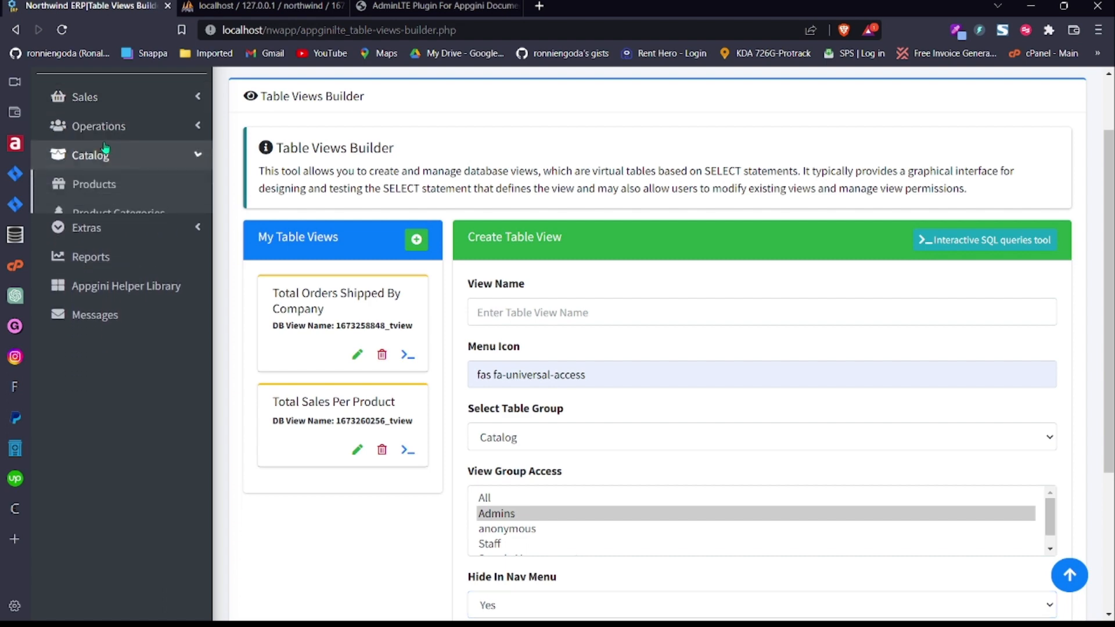
{"action": "left_click", "coordinate": [556, 434]}
{"action": "left_click_drag", "start_coordinate": [1112, 373], "coordinate": [1114, 510]}
{"action": "left_click", "coordinate": [561, 388]}
{"action": "left_click", "coordinate": [521, 430]}
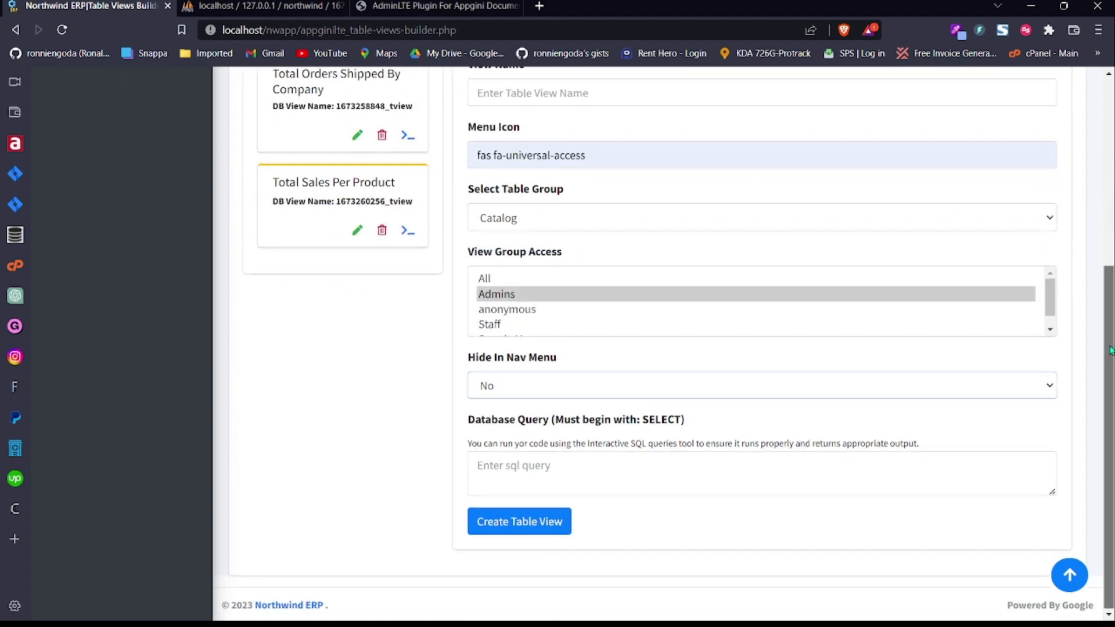
{"action": "left_click", "coordinate": [523, 468]}
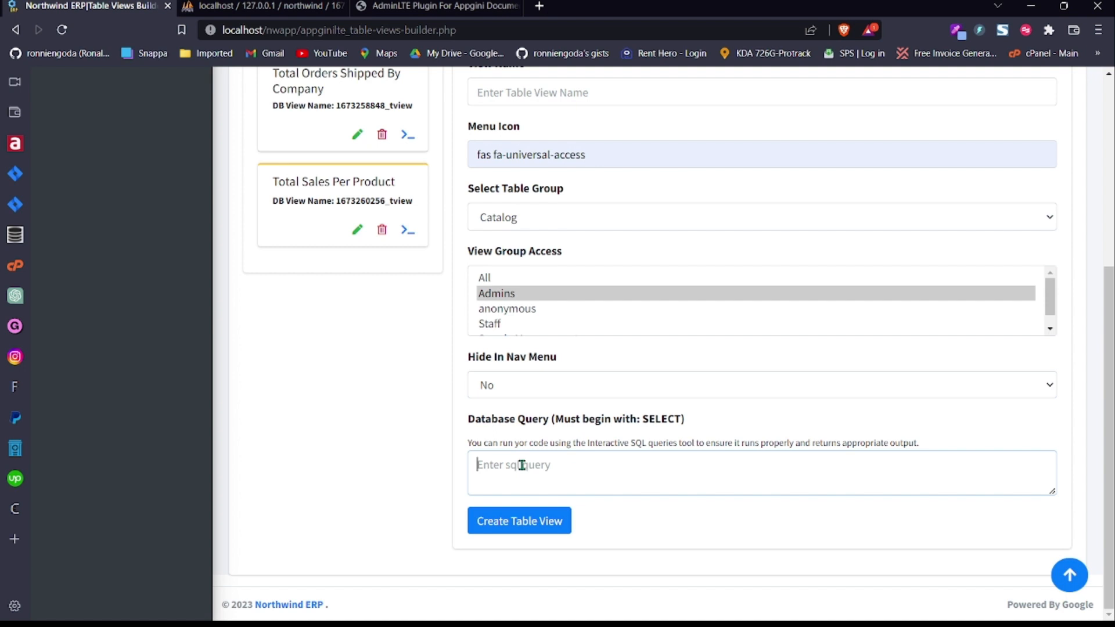
{"action": "left_click_drag", "start_coordinate": [1113, 481], "coordinate": [1113, 302]}
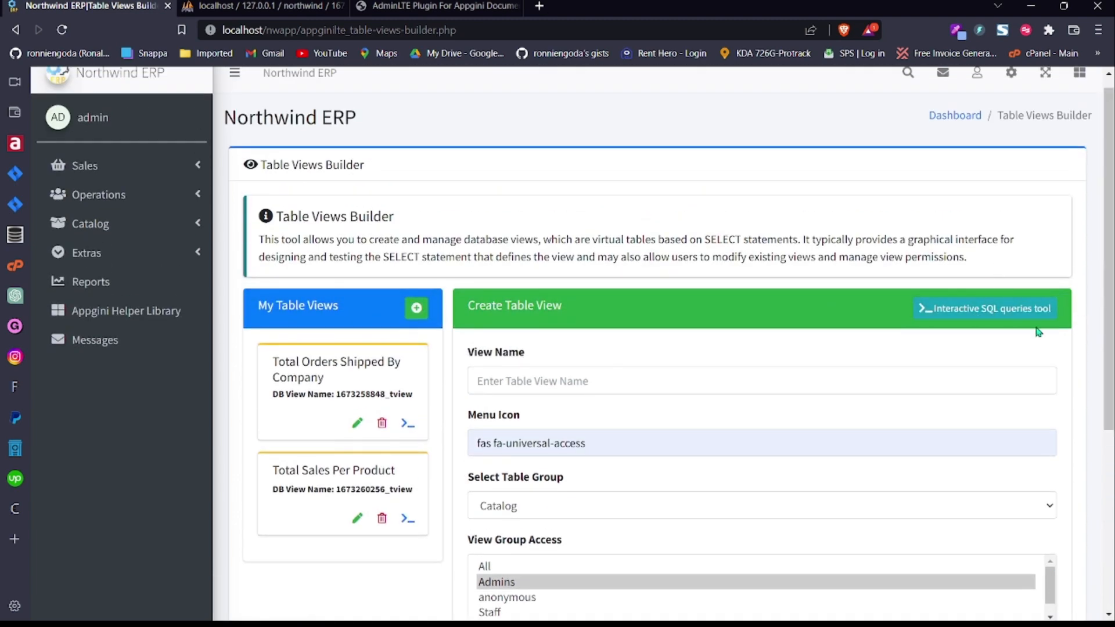
{"action": "left_click_drag", "start_coordinate": [1109, 281], "coordinate": [1095, 456]}
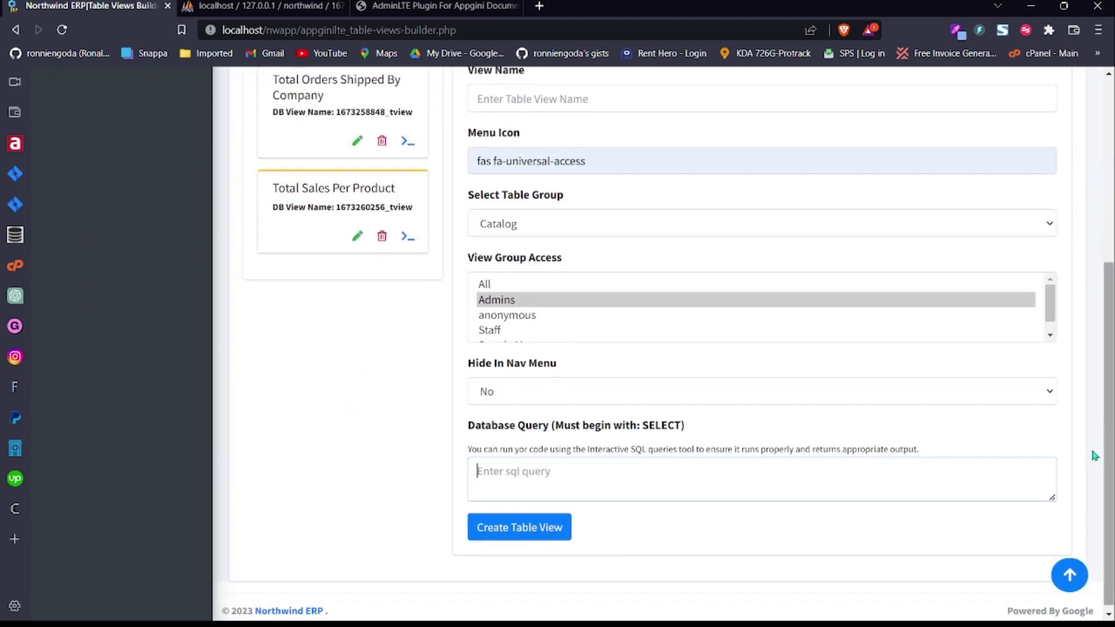
{"action": "left_click_drag", "start_coordinate": [1109, 398], "coordinate": [1109, 363]}
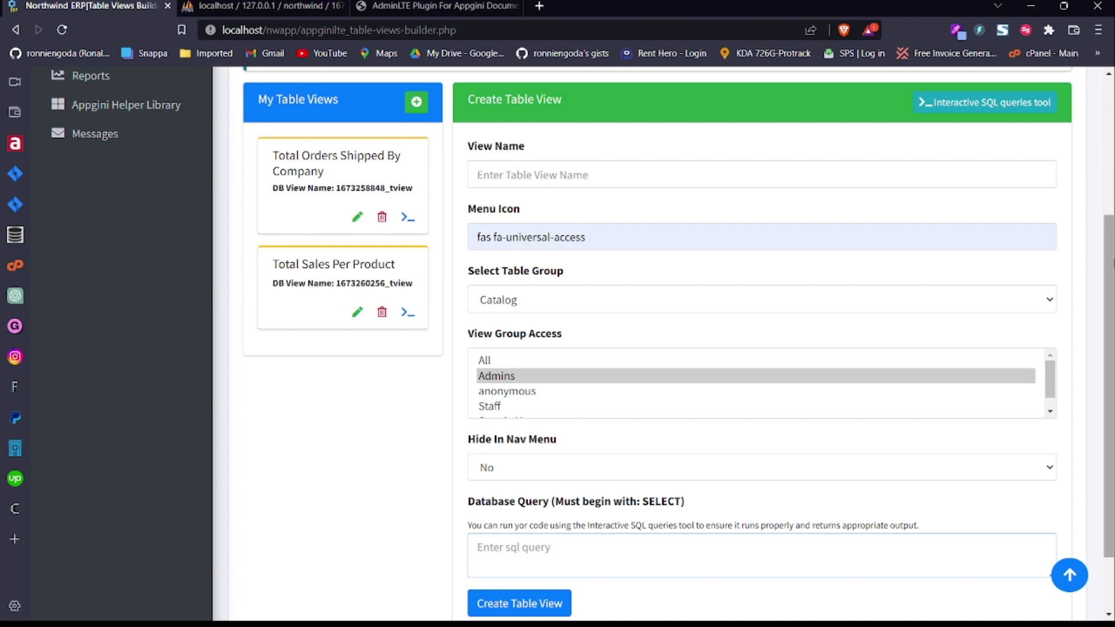
{"action": "left_click_drag", "start_coordinate": [1111, 253], "coordinate": [1111, 174]}
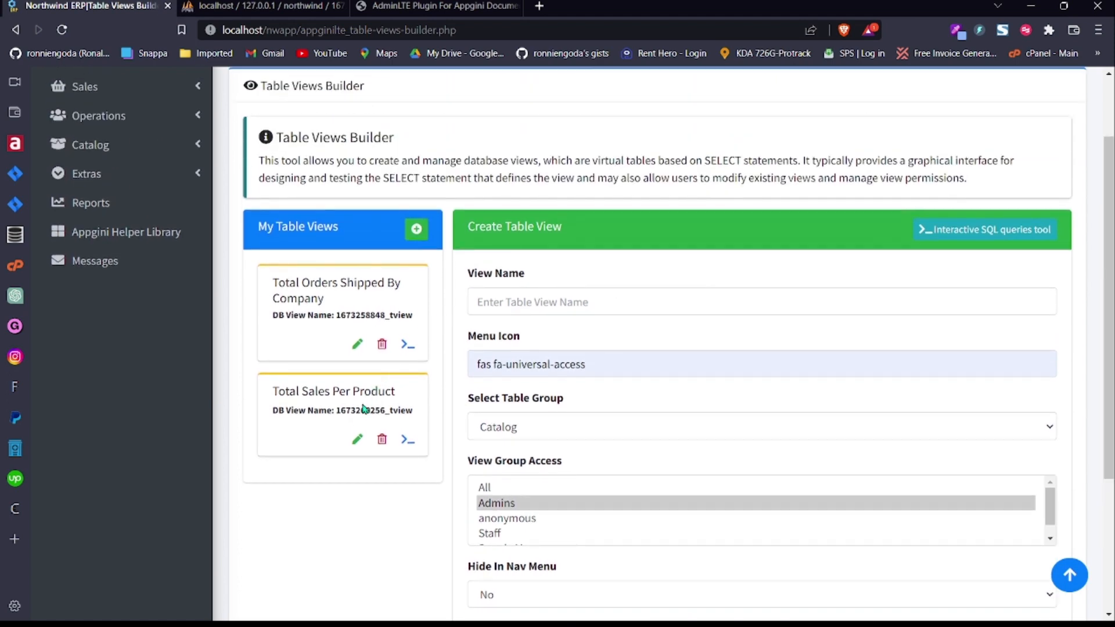
{"action": "left_click_drag", "start_coordinate": [272, 390], "coordinate": [410, 396]}
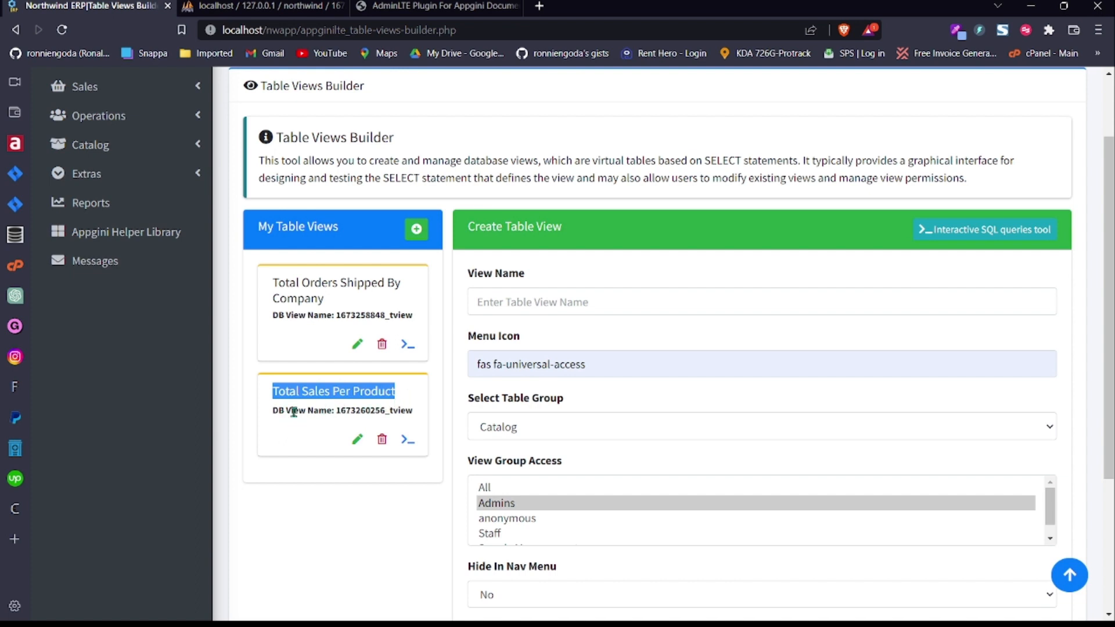
{"action": "left_click_drag", "start_coordinate": [335, 411], "coordinate": [408, 411]}
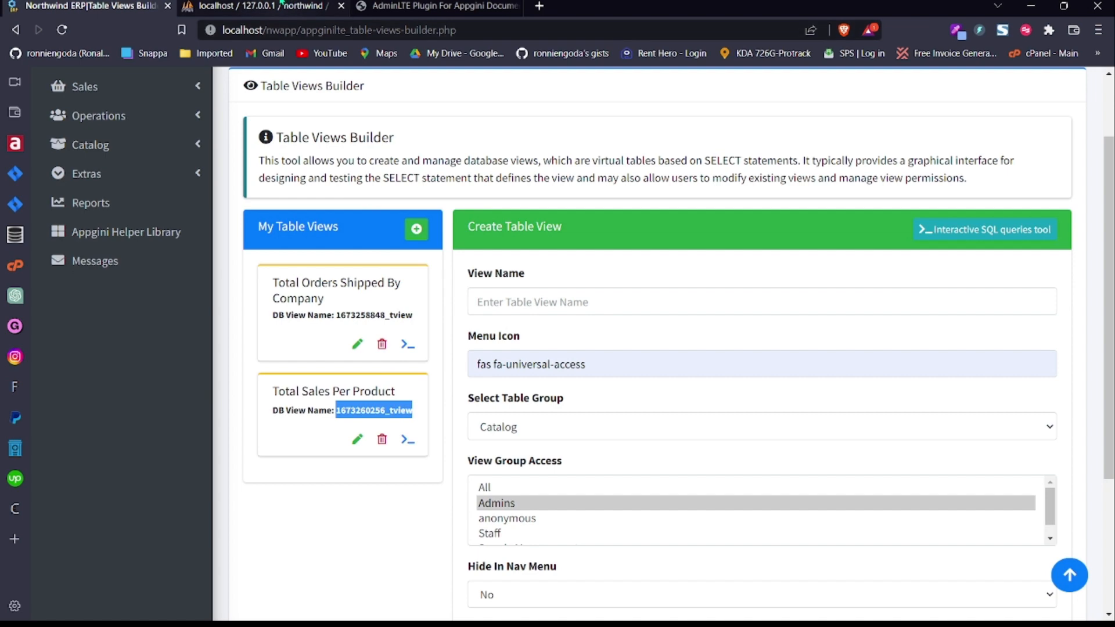
{"action": "left_click", "coordinate": [281, 6]}
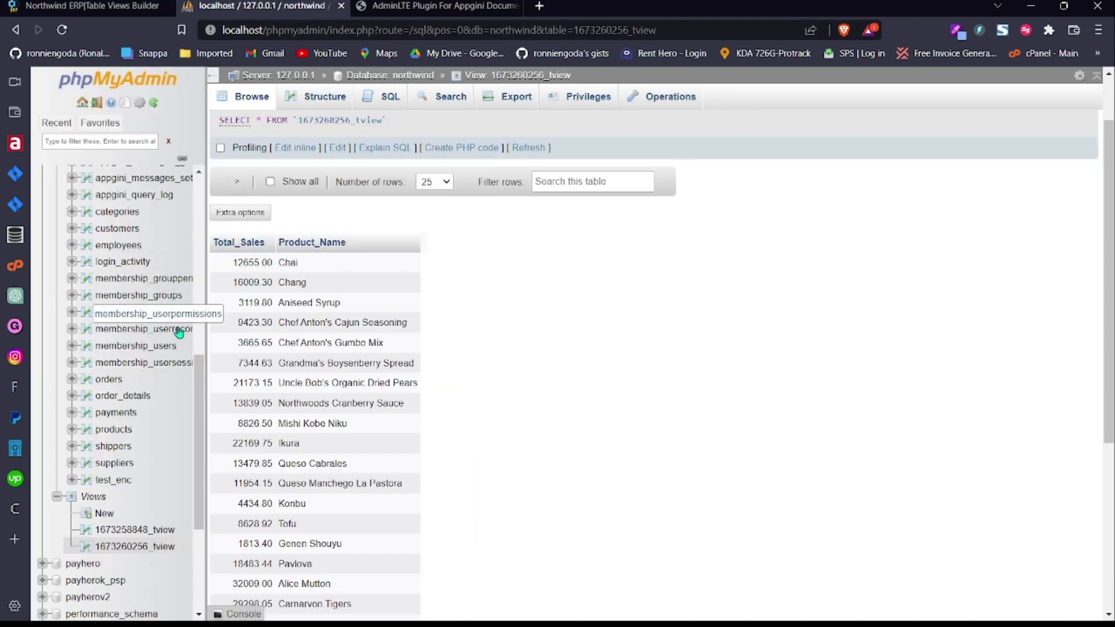
{"action": "scroll", "coordinate": [201, 352], "scroll_direction": "up", "scroll_amount": 3}
{"action": "scroll", "coordinate": [201, 352], "scroll_direction": "up", "scroll_amount": 2}
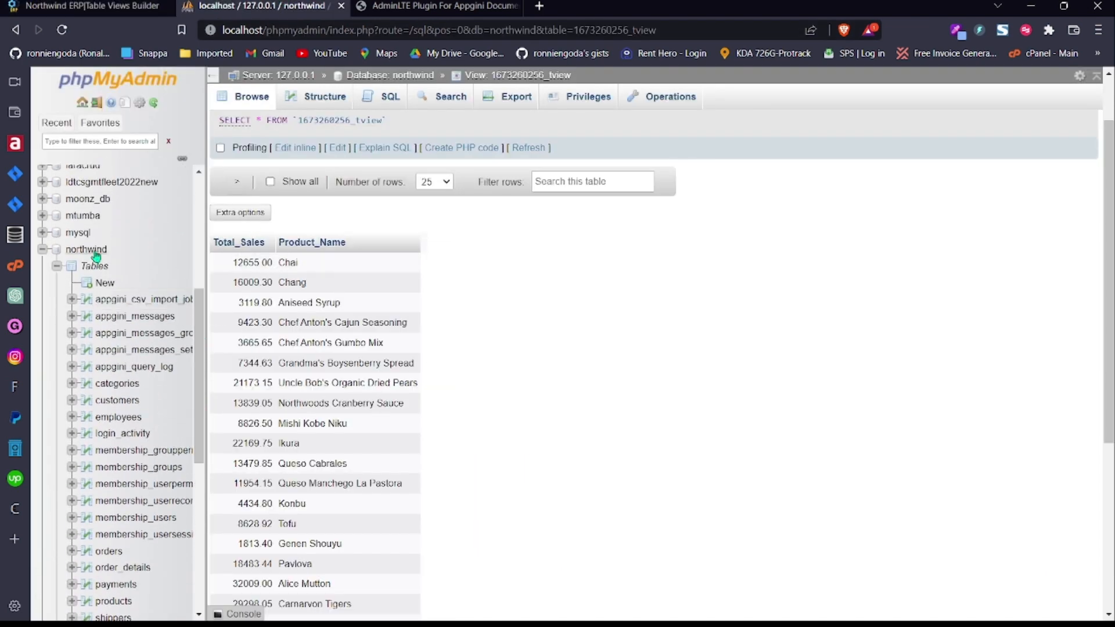
{"action": "scroll", "coordinate": [199, 327], "scroll_direction": "down", "scroll_amount": 6}
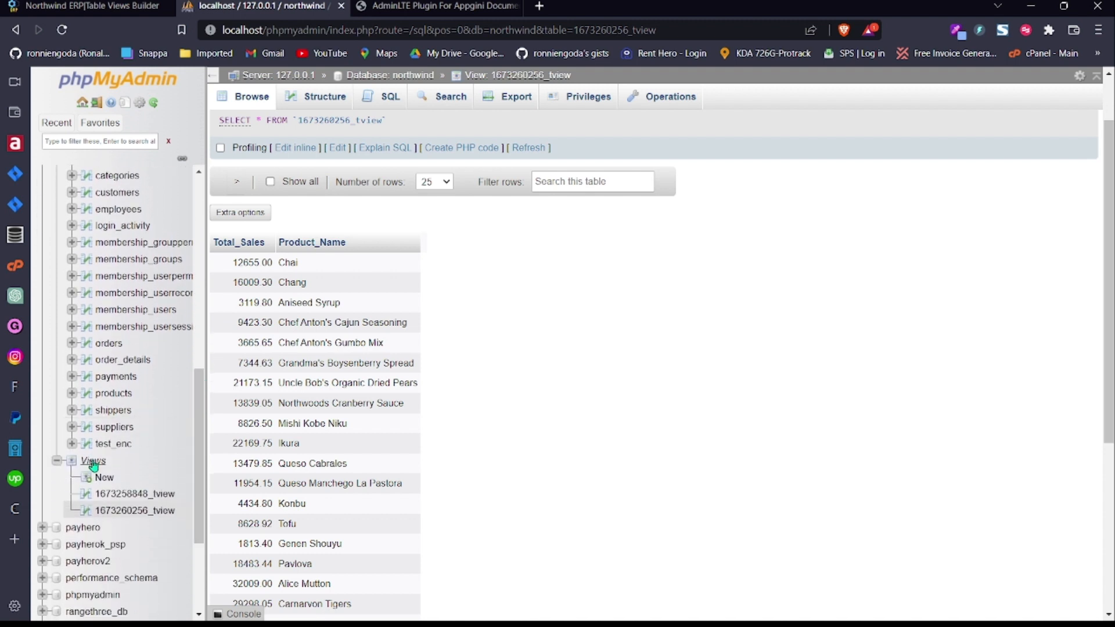
{"action": "left_click", "coordinate": [133, 512]}
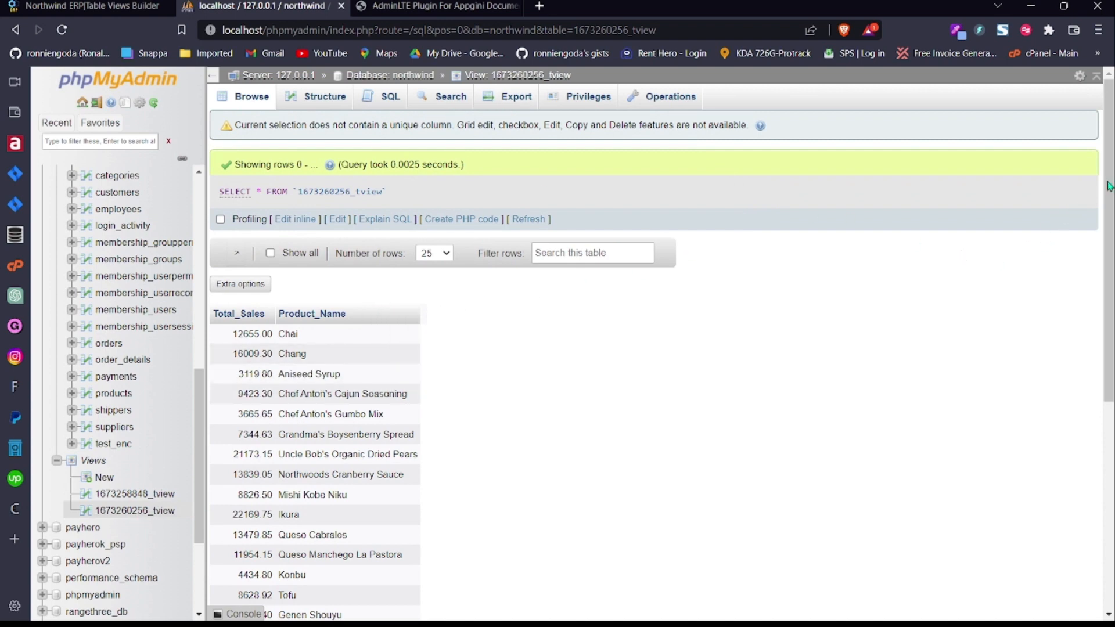
{"action": "scroll", "coordinate": [987, 267], "scroll_direction": "down", "scroll_amount": 2}
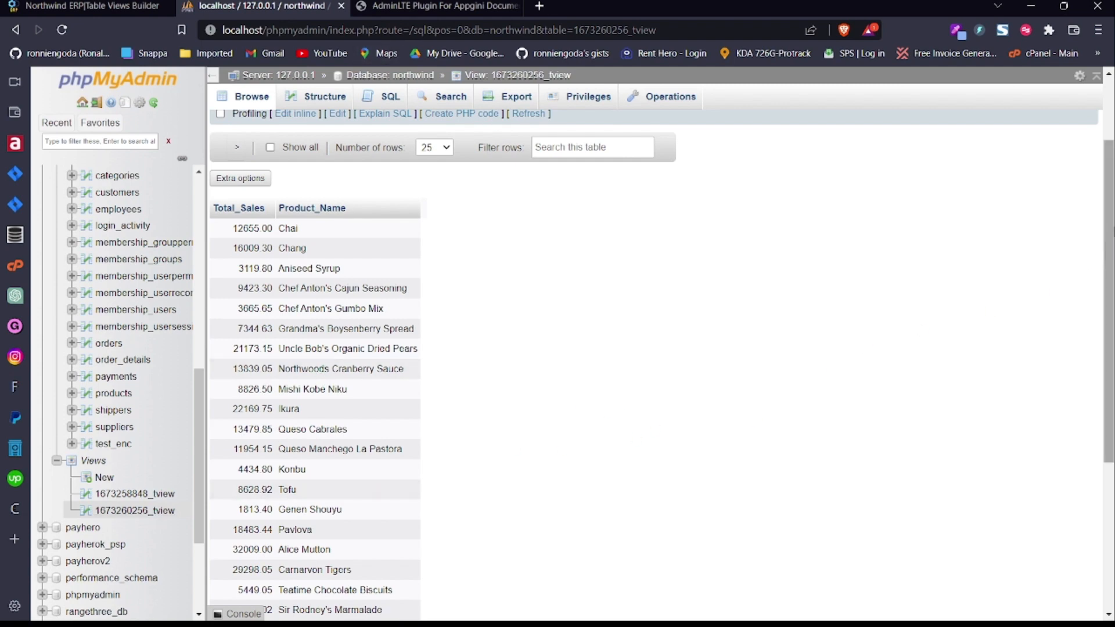
{"action": "mouse_move", "coordinate": [1114, 224]}
{"action": "left_mouse_down"}
{"action": "mouse_move", "coordinate": [1114, 441]}
{"action": "mouse_move", "coordinate": [1113, 226]}
{"action": "left_mouse_up"}
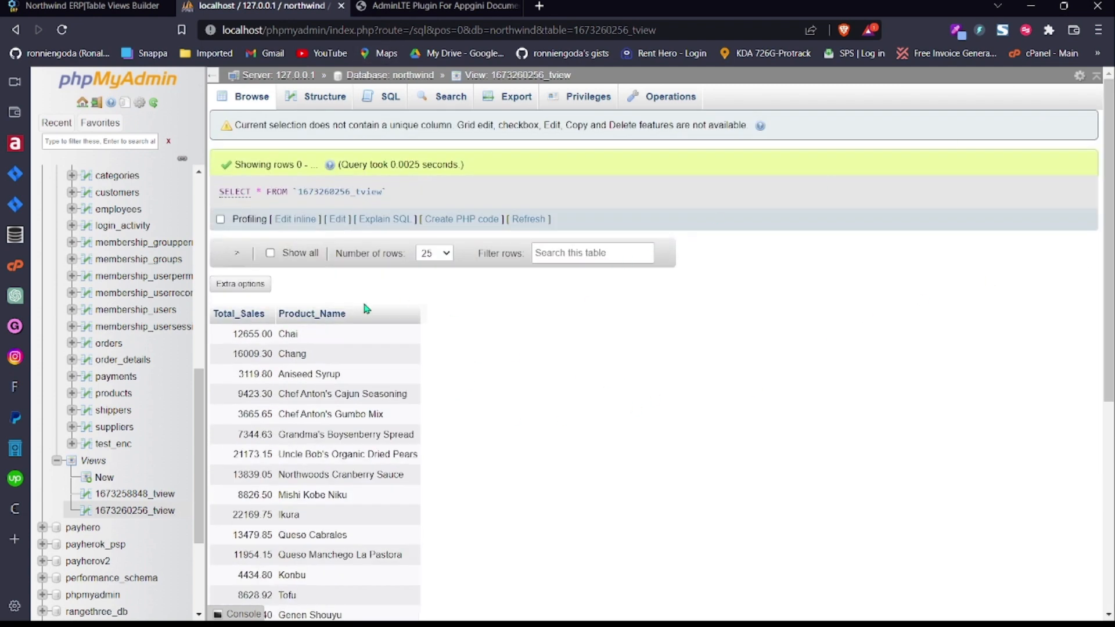
Step: Edit Total Sales Per Product and check its name and fas fa-money-bill-alt icon
{"action": "left_click", "coordinate": [87, 6]}
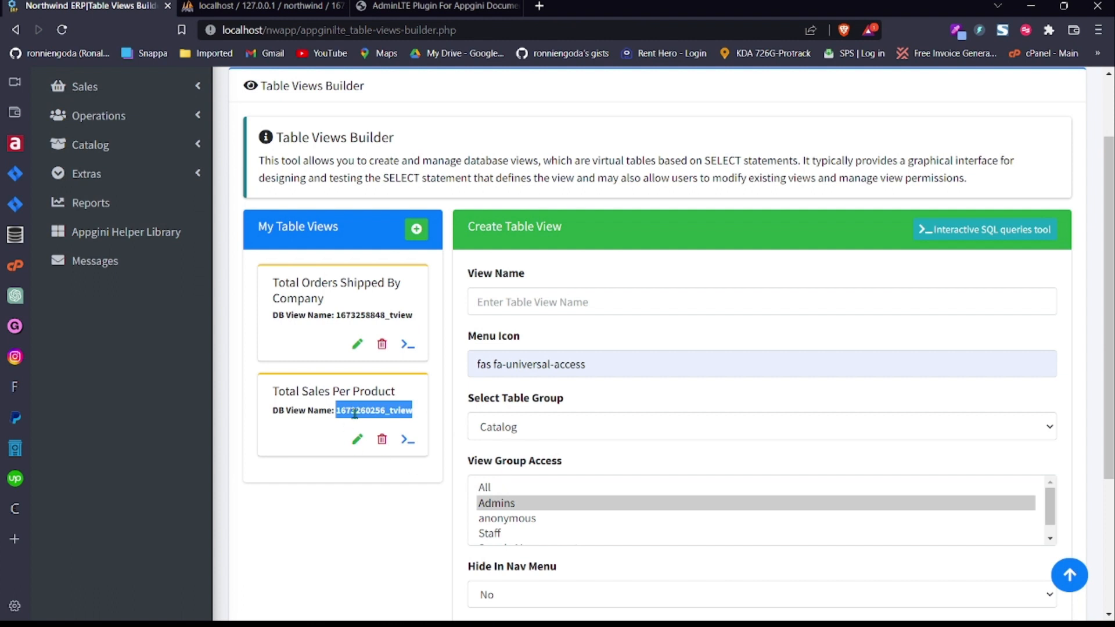
{"action": "left_click", "coordinate": [278, 441]}
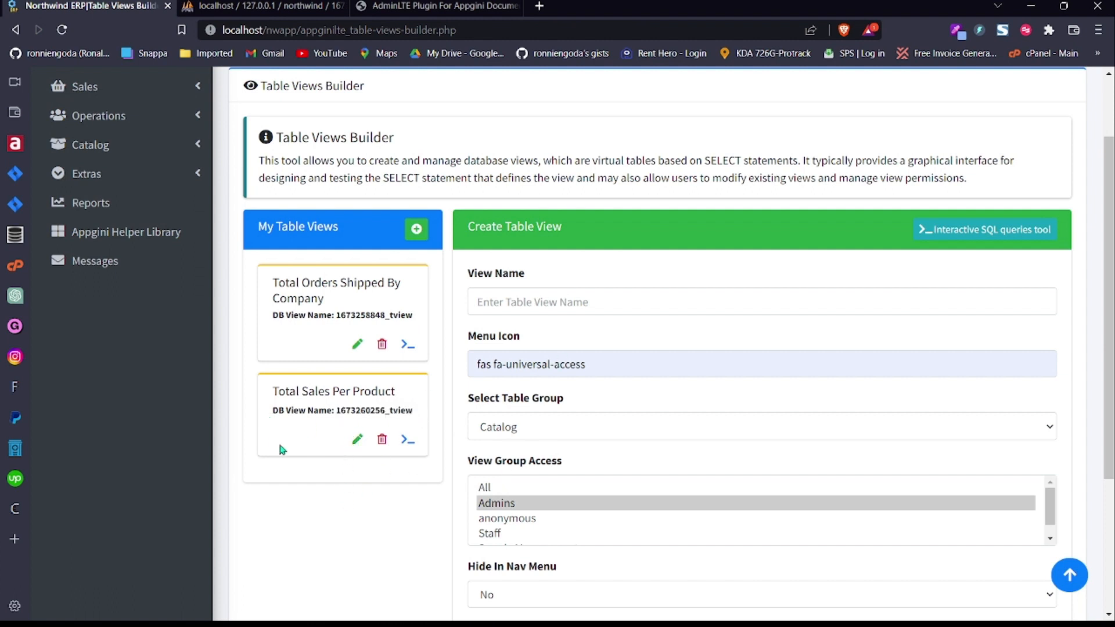
{"action": "left_click", "coordinate": [357, 441]}
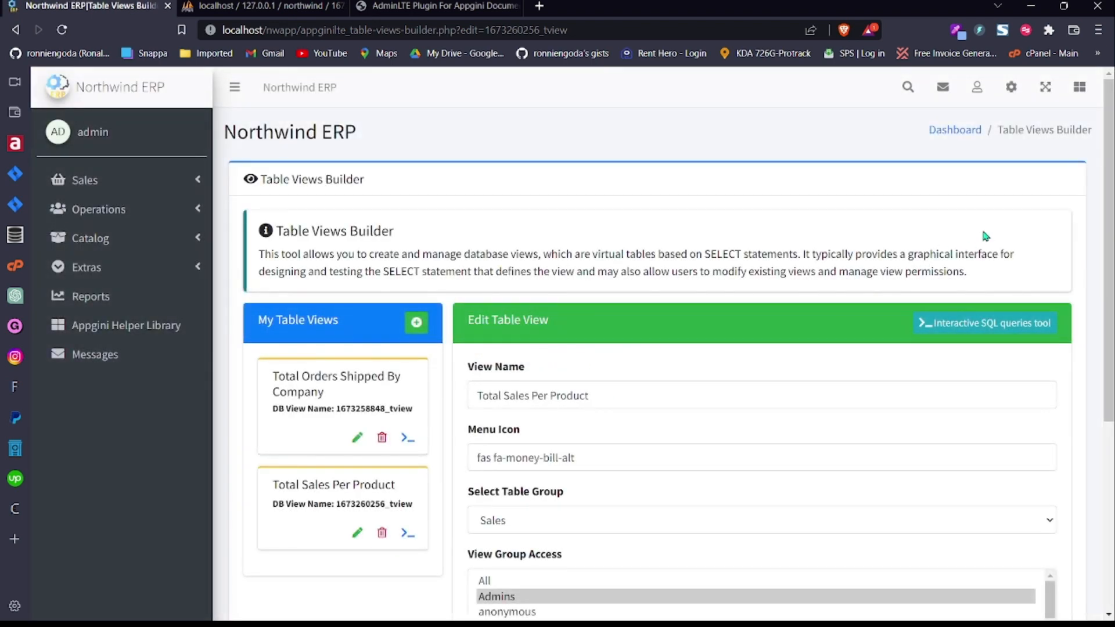
{"action": "scroll", "coordinate": [616, 291], "scroll_direction": "down", "scroll_amount": 2}
{"action": "left_click", "coordinate": [630, 247]}
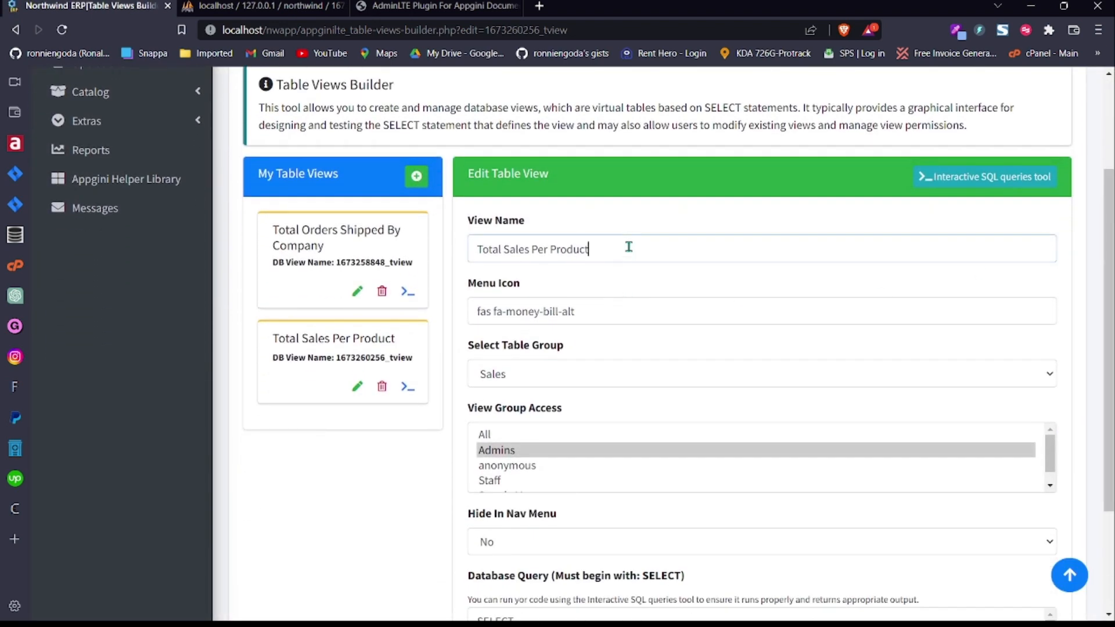
{"action": "left_click", "coordinate": [621, 312]}
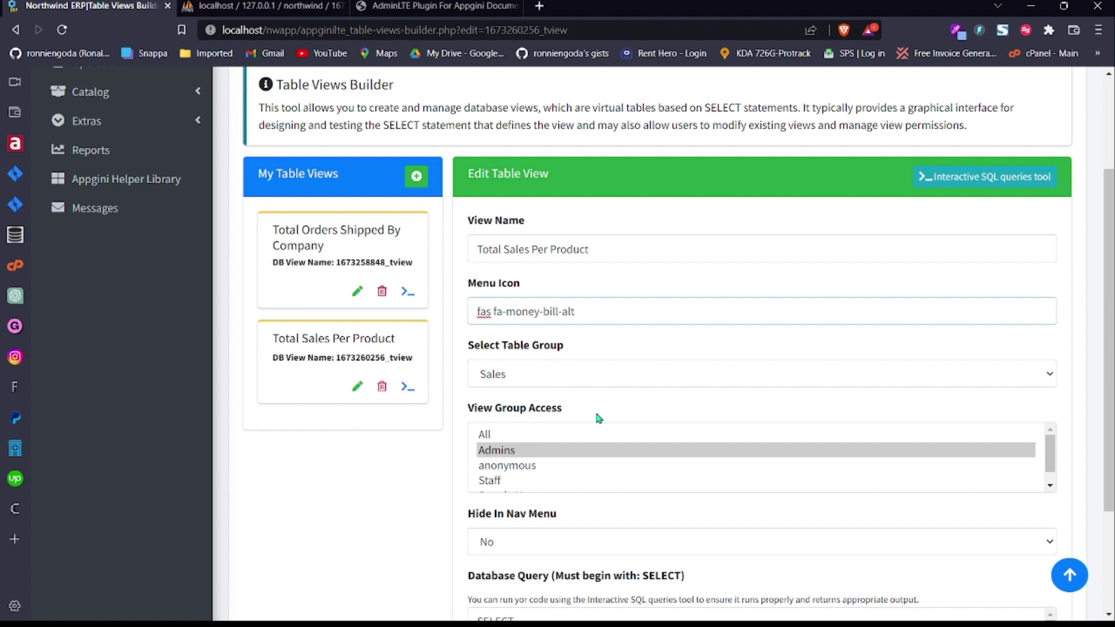
Step: Check the view under Sales in the menu and enlarge the Database Query box
{"action": "scroll", "coordinate": [526, 213], "scroll_direction": "up", "scroll_amount": 3}
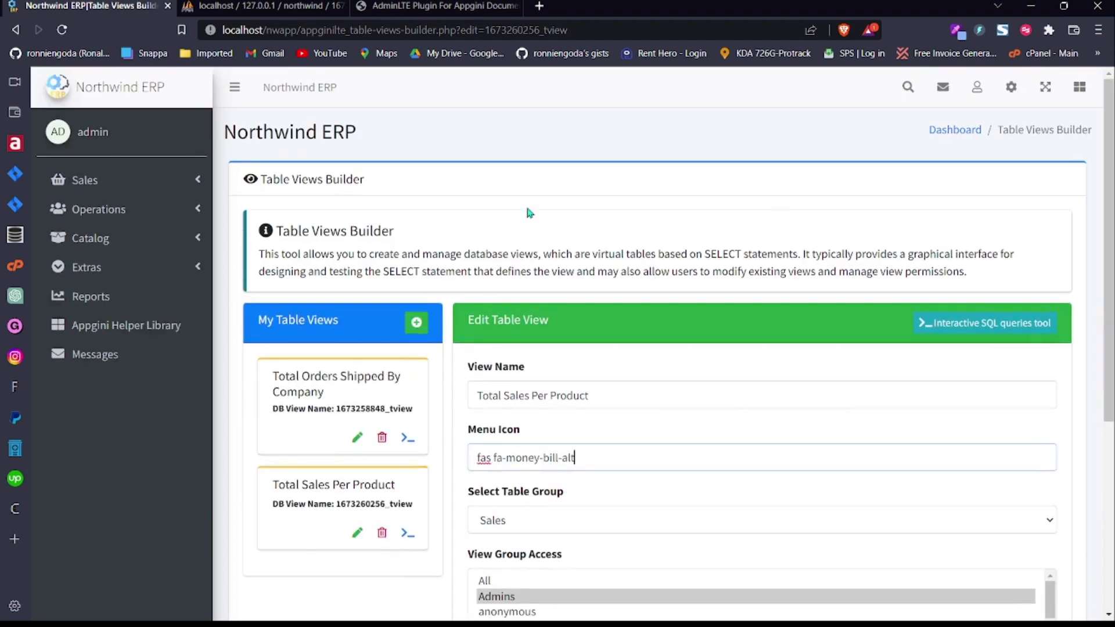
{"action": "left_click", "coordinate": [174, 179]}
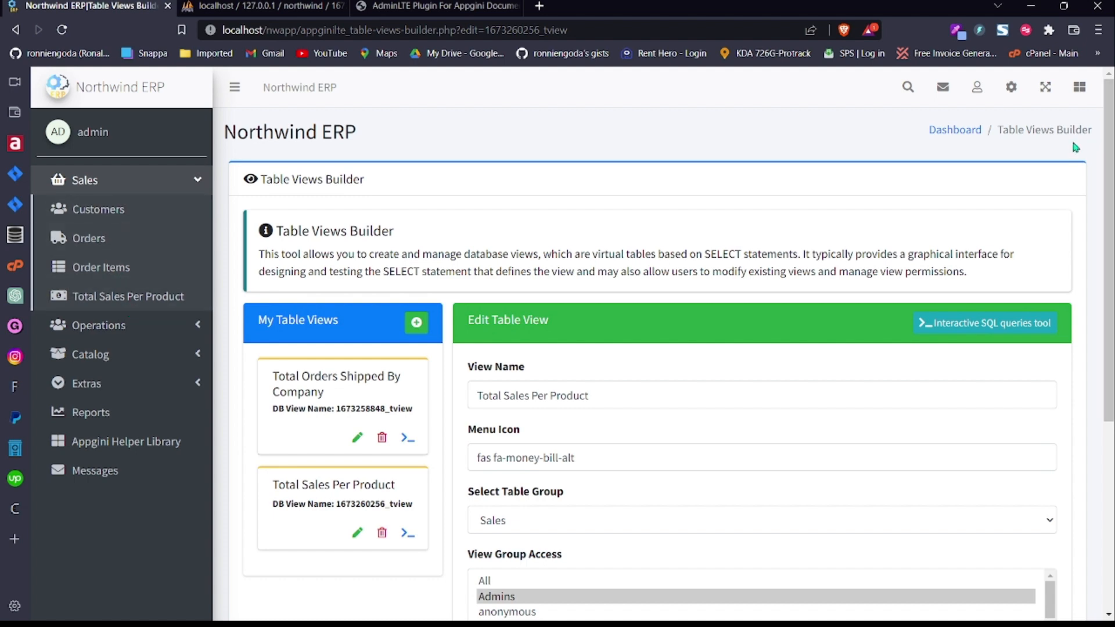
{"action": "scroll", "coordinate": [128, 310], "scroll_direction": "down", "scroll_amount": 4}
{"action": "scroll", "coordinate": [690, 356], "scroll_direction": "down", "scroll_amount": 1}
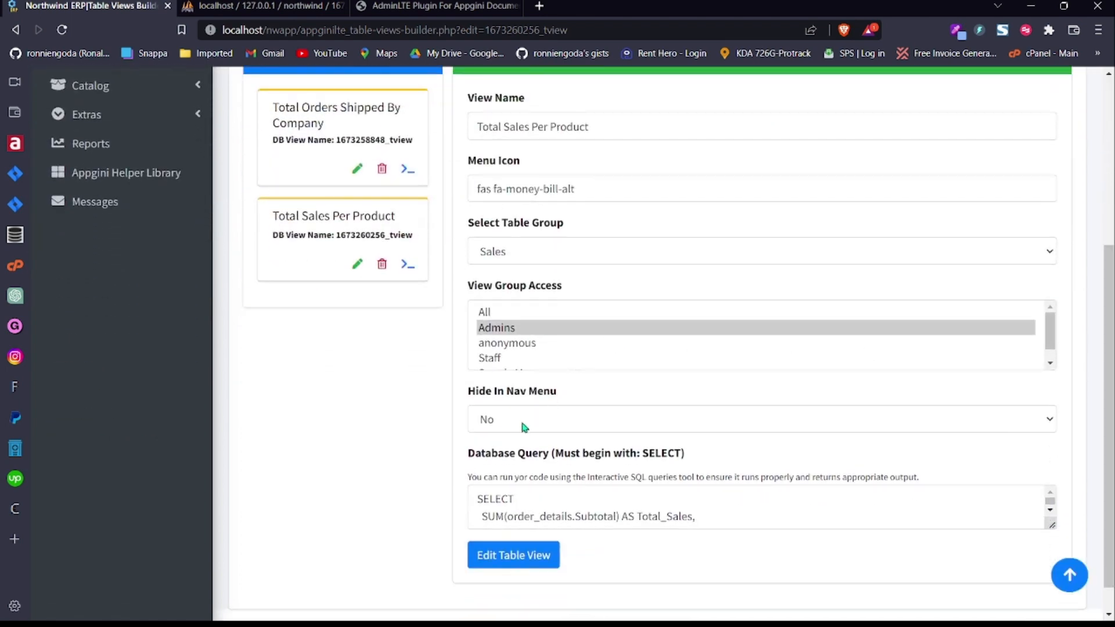
{"action": "scroll", "coordinate": [1033, 447], "scroll_direction": "down", "scroll_amount": 1}
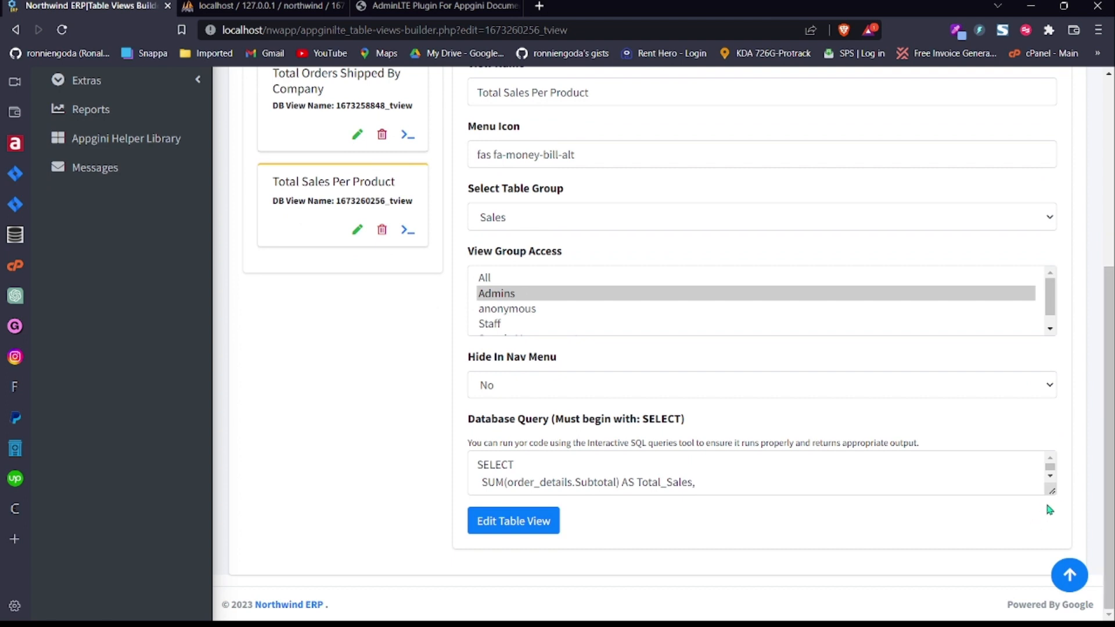
{"action": "left_click_drag", "start_coordinate": [1051, 496], "coordinate": [1051, 622]}
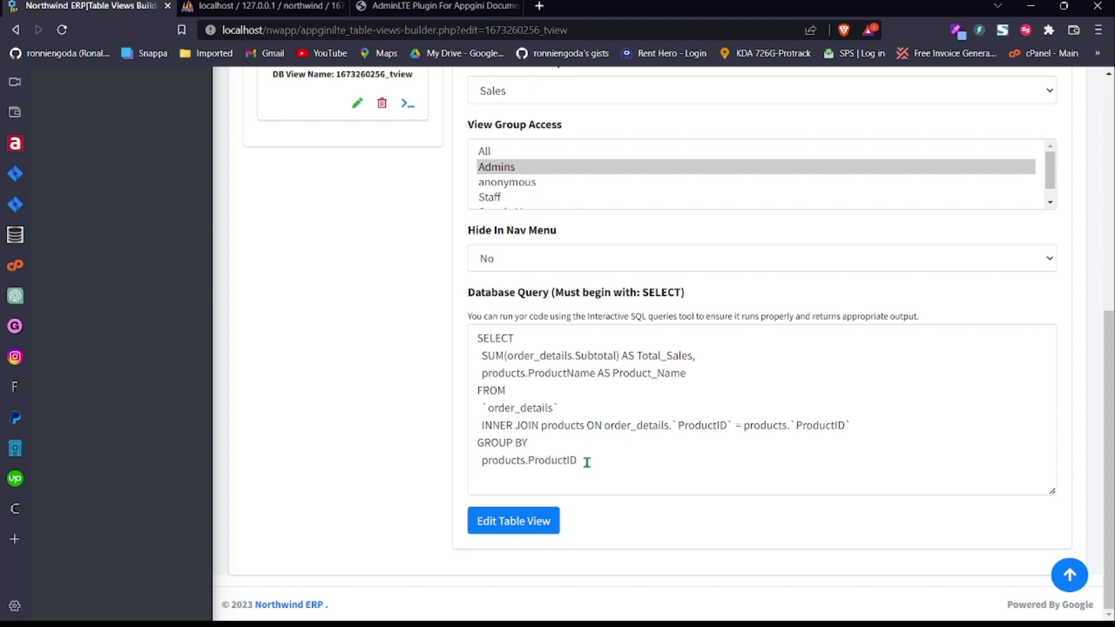
{"action": "left_click", "coordinate": [539, 6]}
{"action": "left_click", "coordinate": [8, 237]}
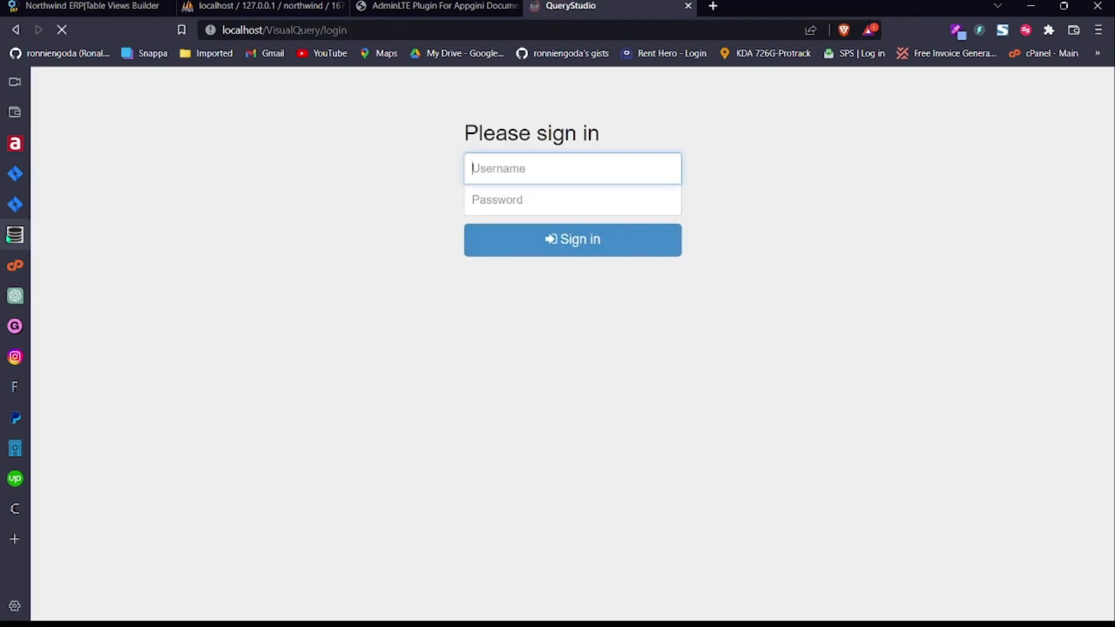
{"action": "left_click", "coordinate": [616, 240]}
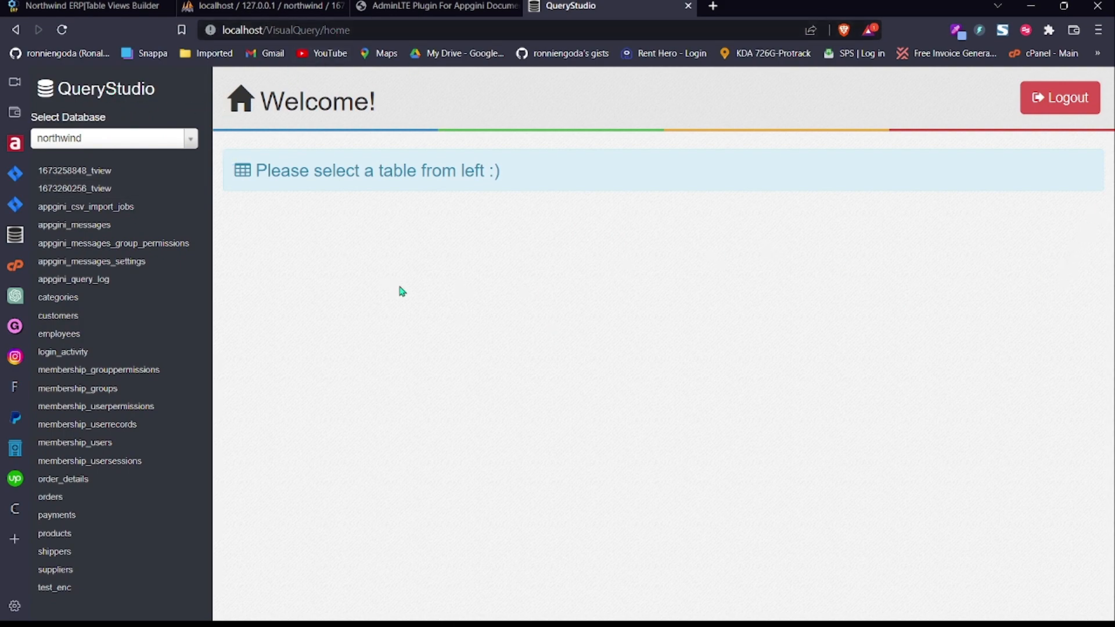
{"action": "left_click", "coordinate": [192, 141]}
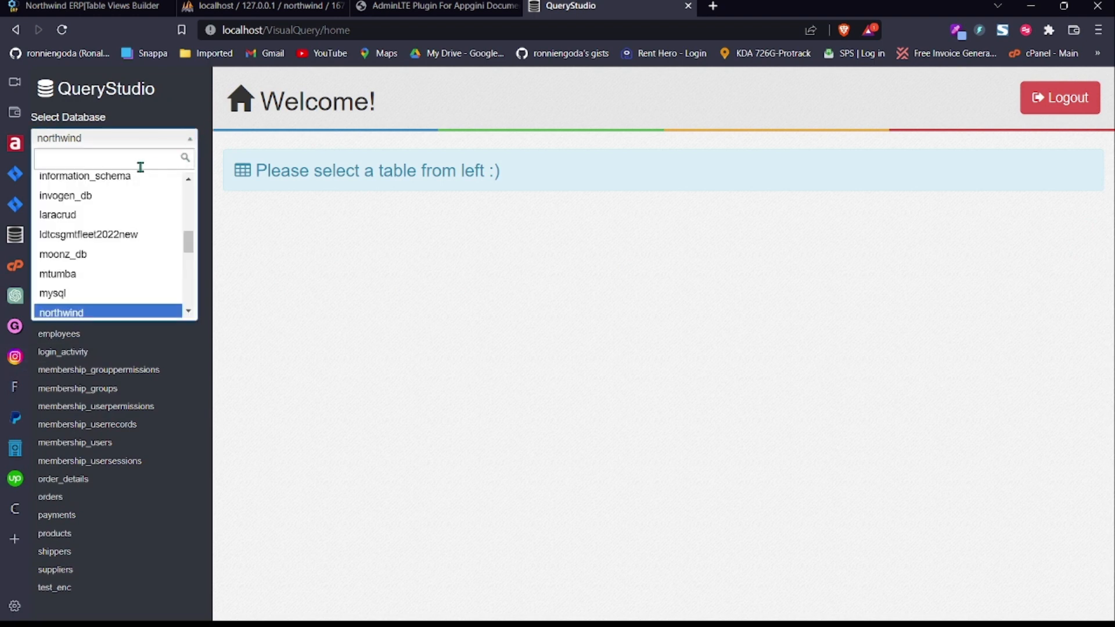
{"action": "type", "text": "north"}
{"action": "left_click", "coordinate": [125, 182]}
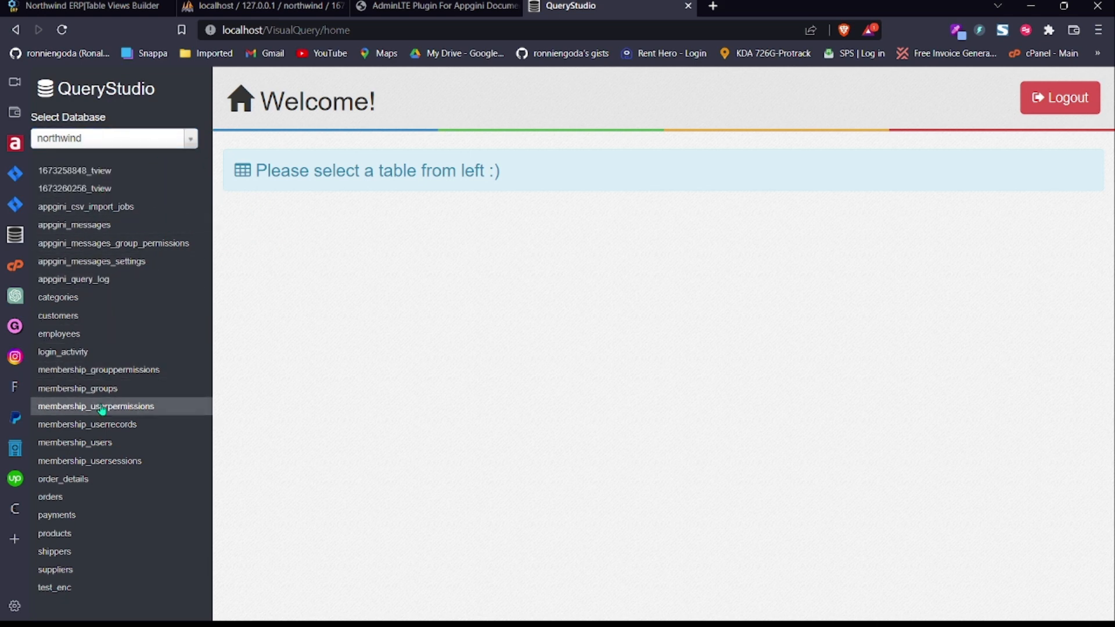
{"action": "left_click", "coordinate": [103, 189]}
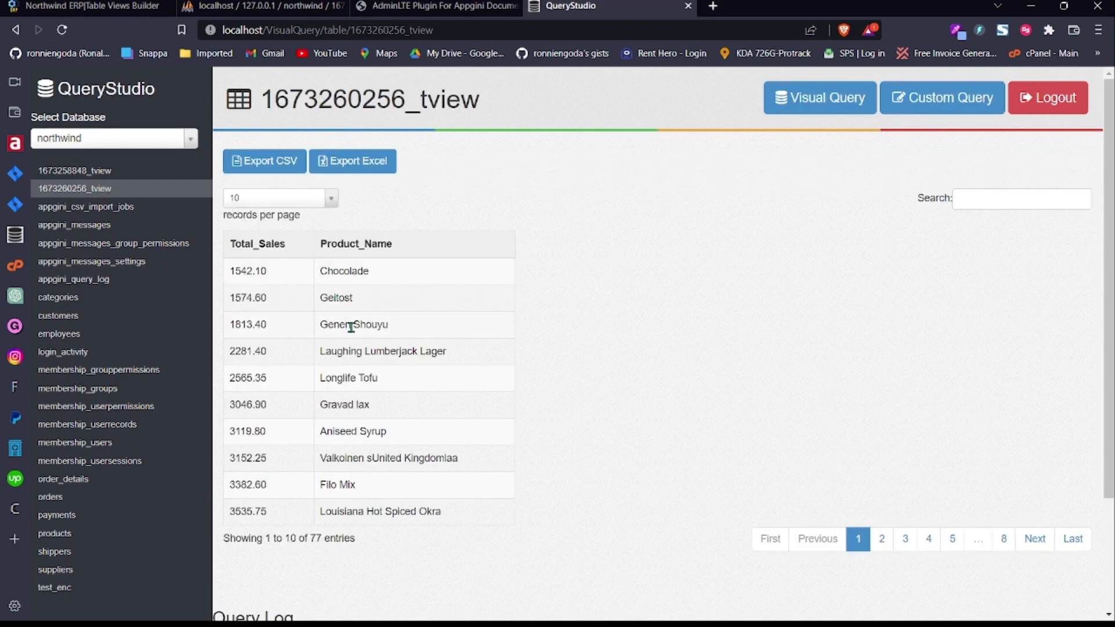
{"action": "scroll", "coordinate": [1111, 281], "scroll_direction": "down", "scroll_amount": 3}
{"action": "scroll", "coordinate": [1111, 281], "scroll_direction": "up", "scroll_amount": 3}
{"action": "left_click", "coordinate": [832, 95]}
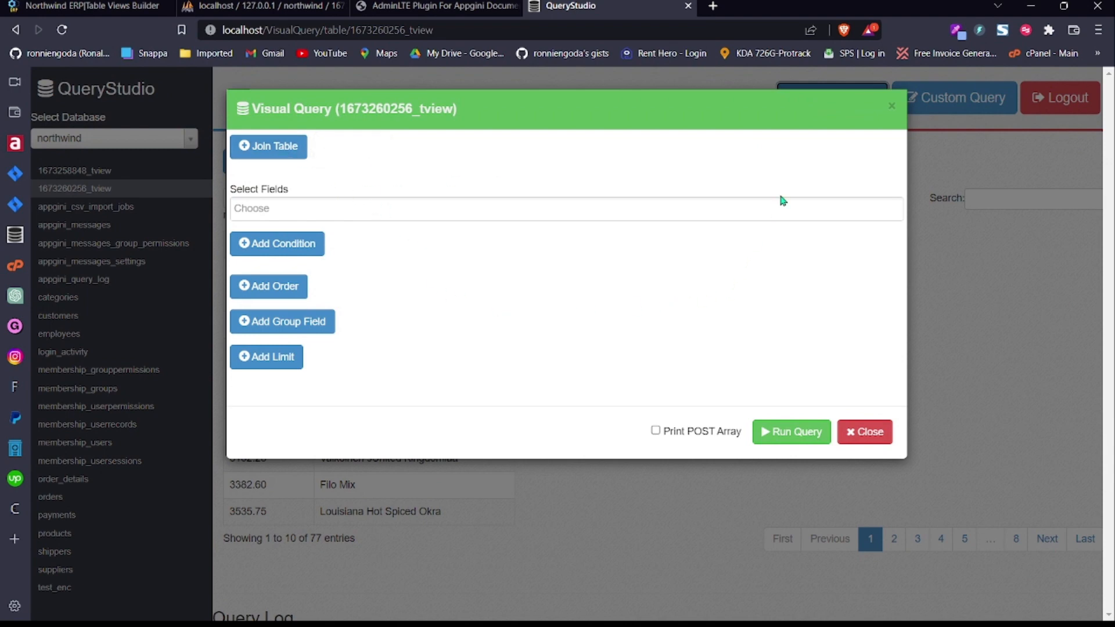
{"action": "left_click", "coordinate": [890, 114]}
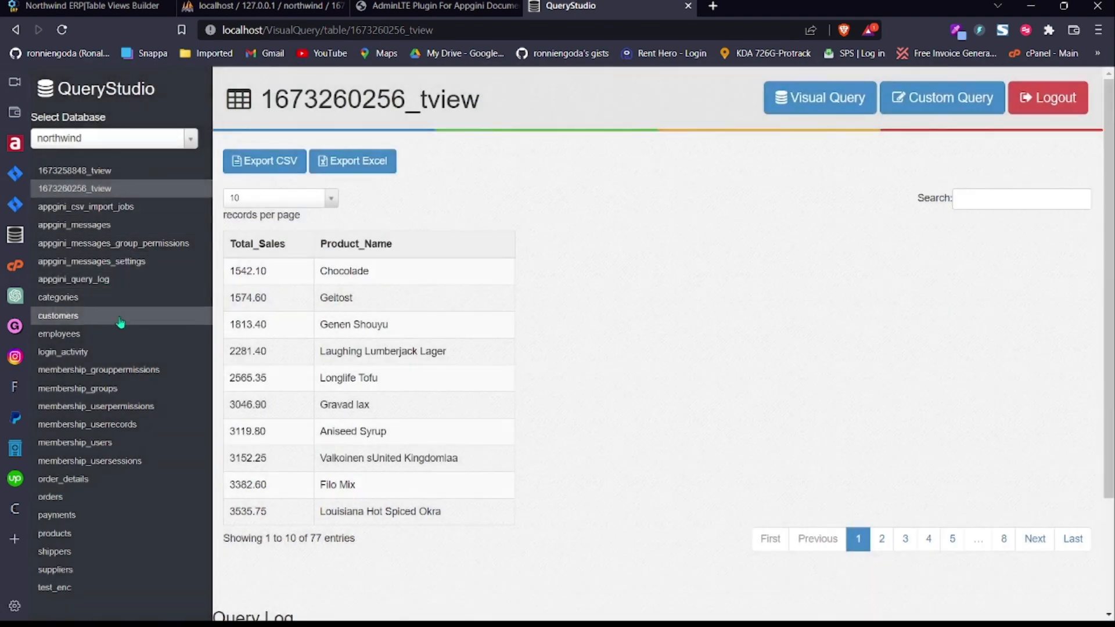
{"action": "scroll", "coordinate": [102, 470], "scroll_direction": "down", "scroll_amount": 1}
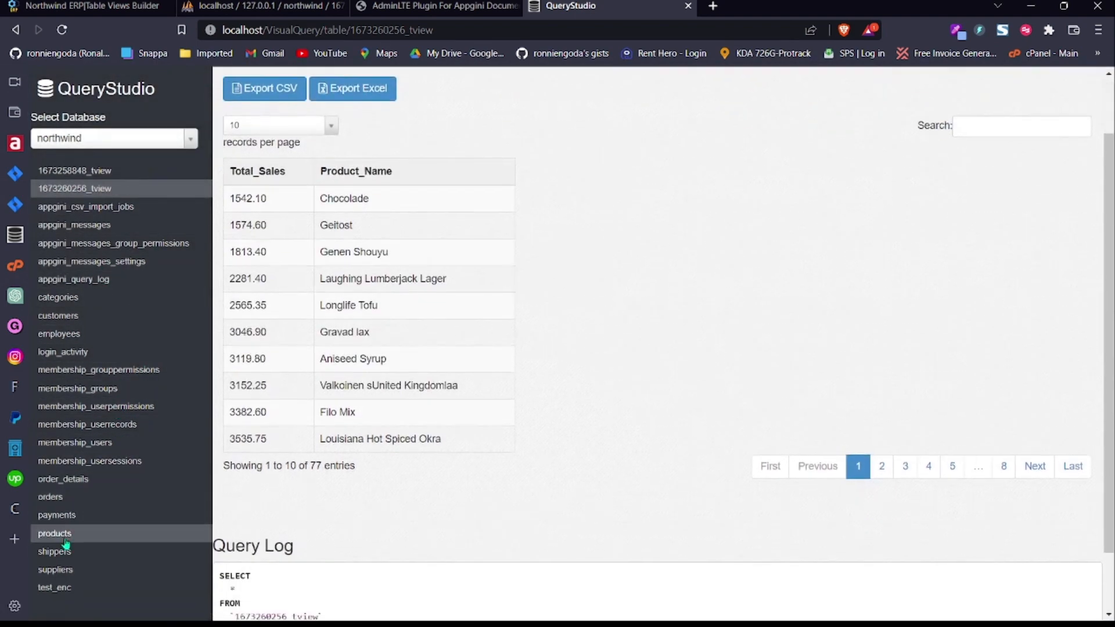
{"action": "left_click", "coordinate": [64, 536]}
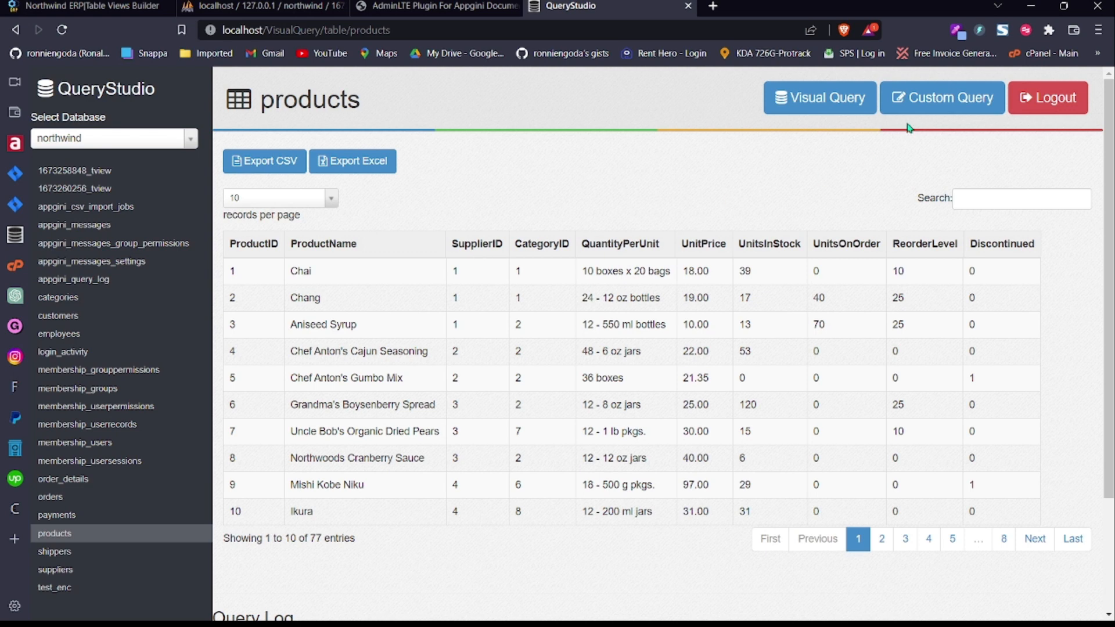
Step: Add an INNER JOIN from products to suppliers matching CompanyName with SupplierID
{"action": "left_click", "coordinate": [820, 97]}
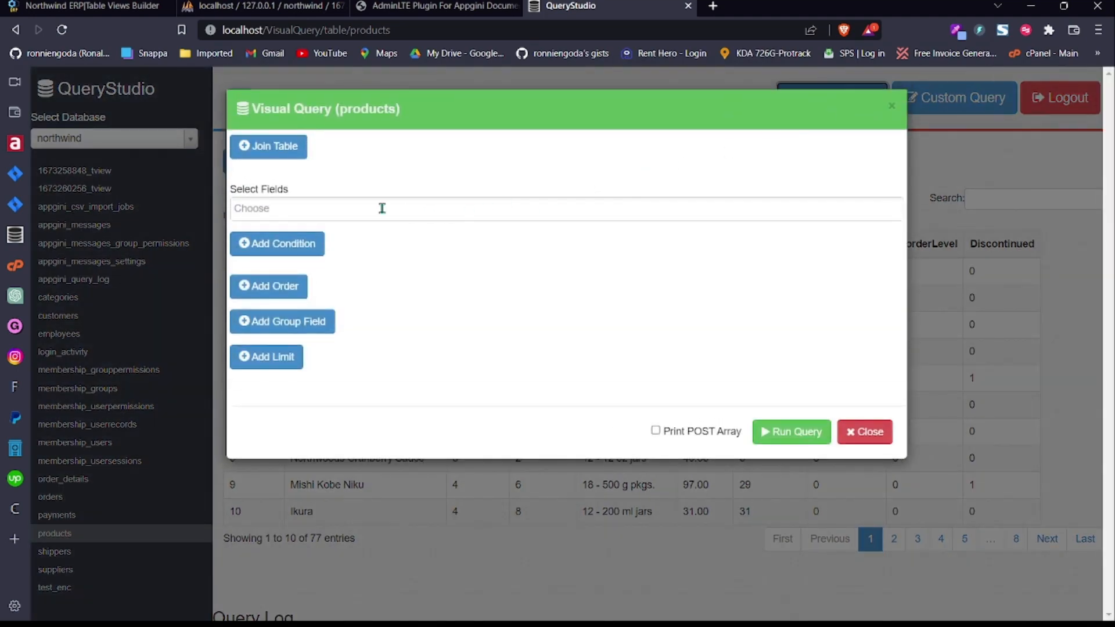
{"action": "left_click", "coordinate": [273, 145]}
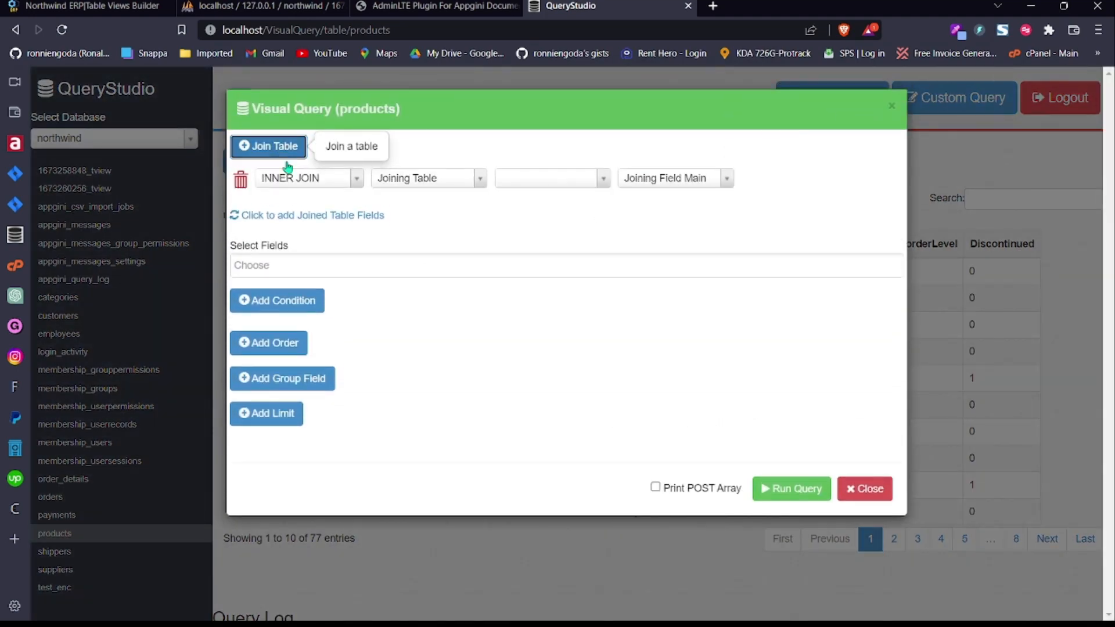
{"action": "left_click", "coordinate": [529, 179]}
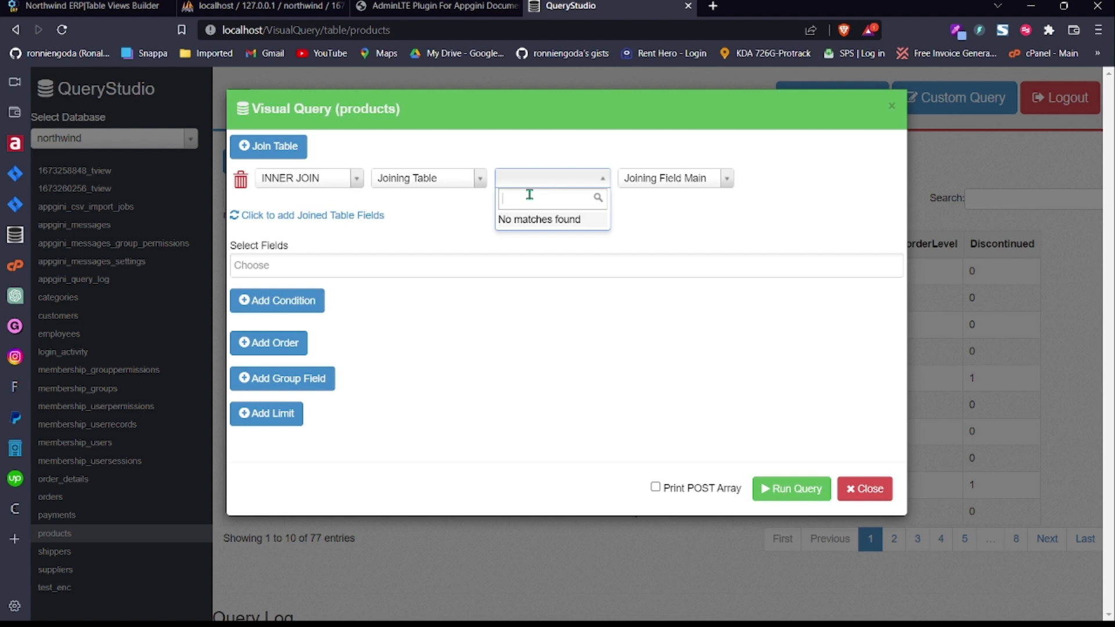
{"action": "left_click", "coordinate": [453, 179]}
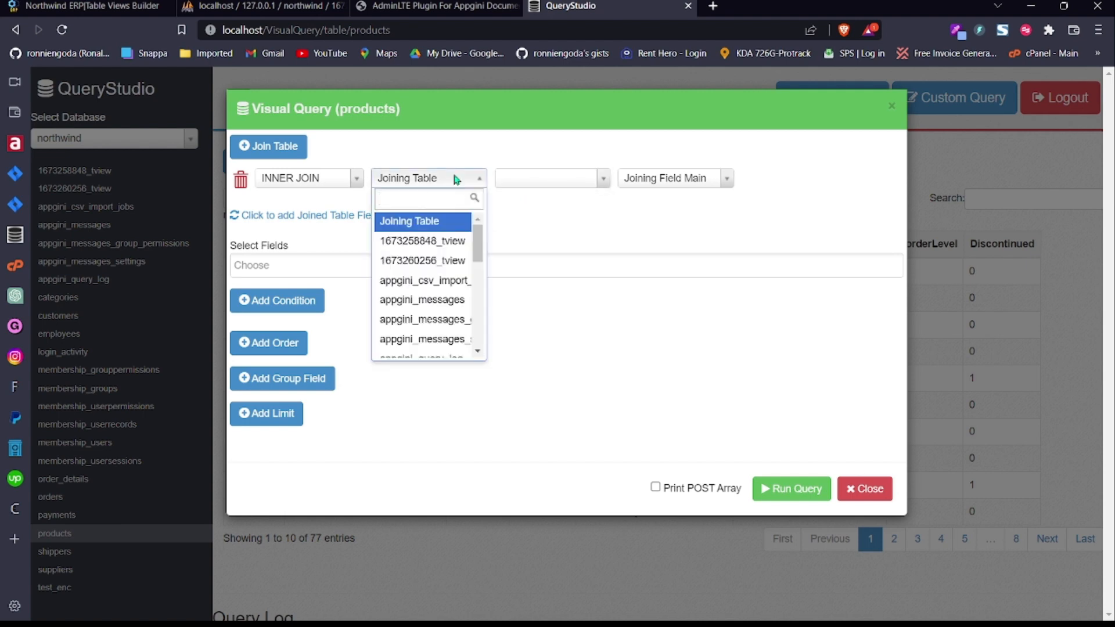
{"action": "type", "text": "suppl"}
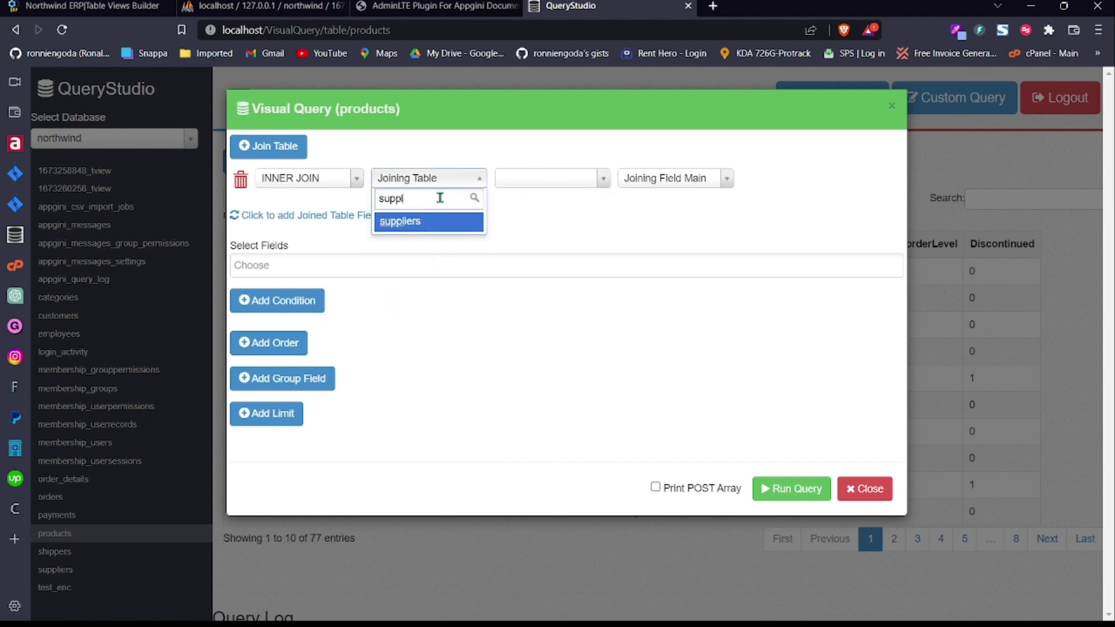
{"action": "left_click", "coordinate": [416, 225]}
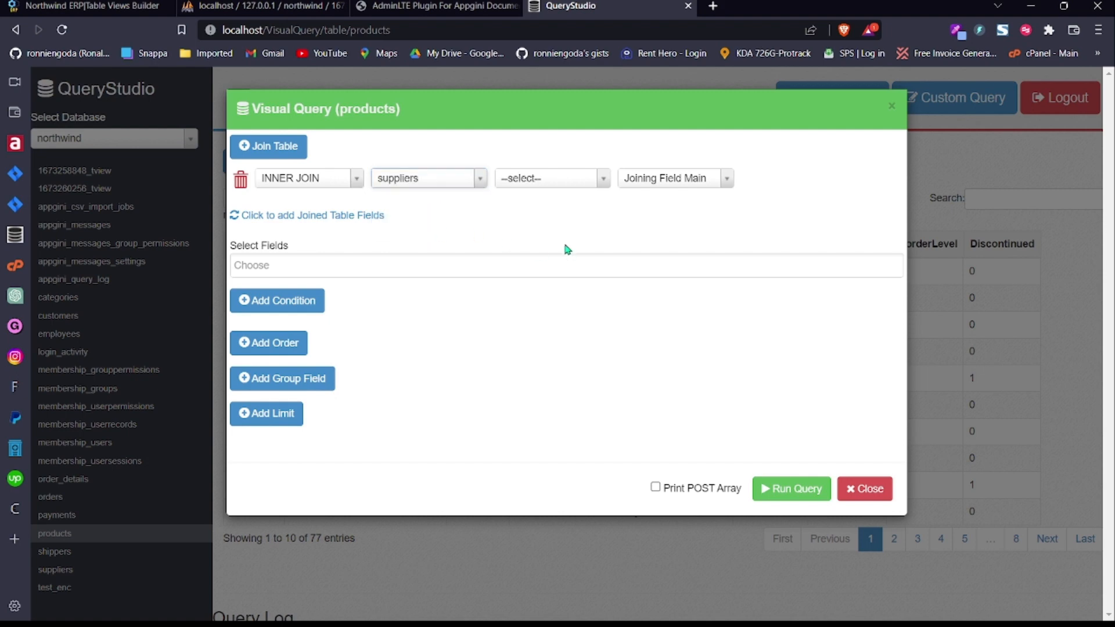
{"action": "left_click", "coordinate": [584, 178]}
{"action": "left_click", "coordinate": [569, 258]}
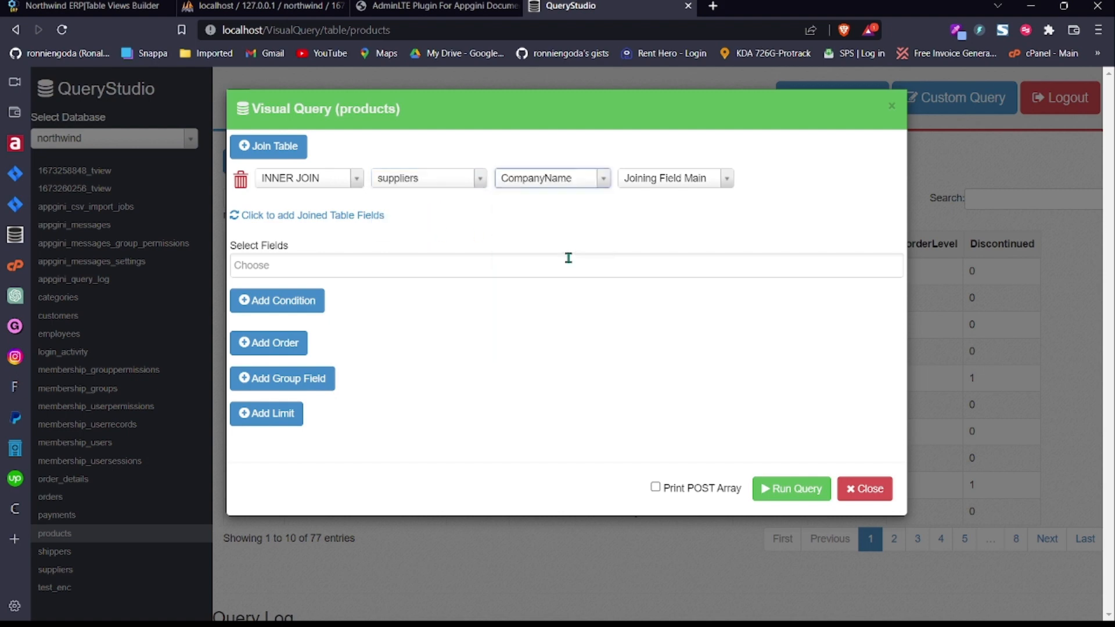
{"action": "left_click", "coordinate": [693, 181]}
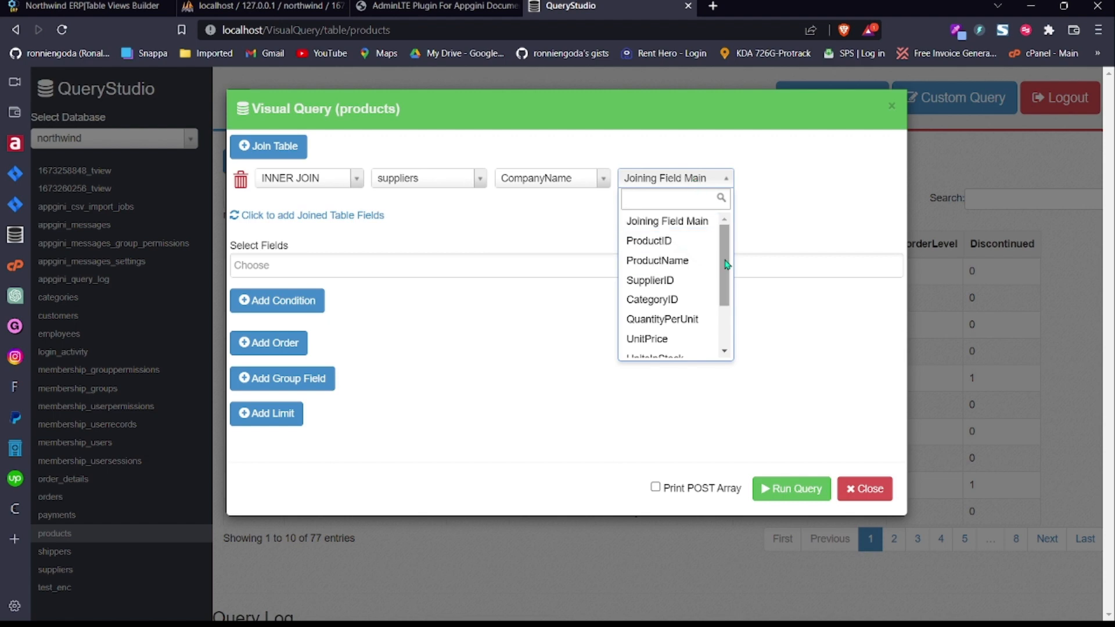
{"action": "left_click", "coordinate": [660, 281]}
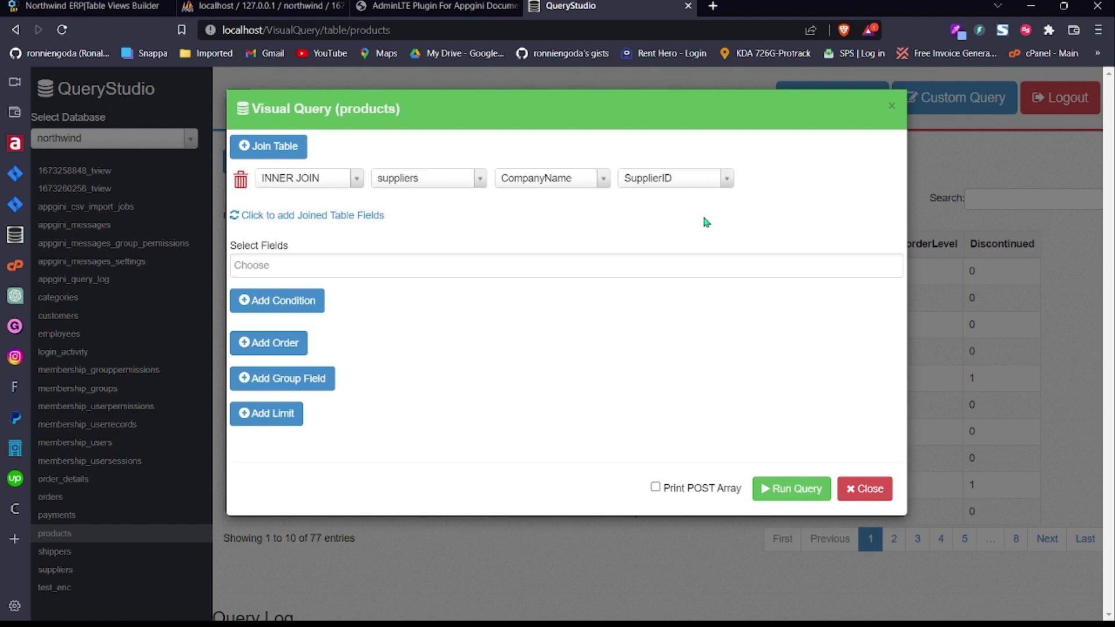
Step: Add ProductName to the output fields and load the joined suppliers fields
{"action": "left_click", "coordinate": [395, 262]}
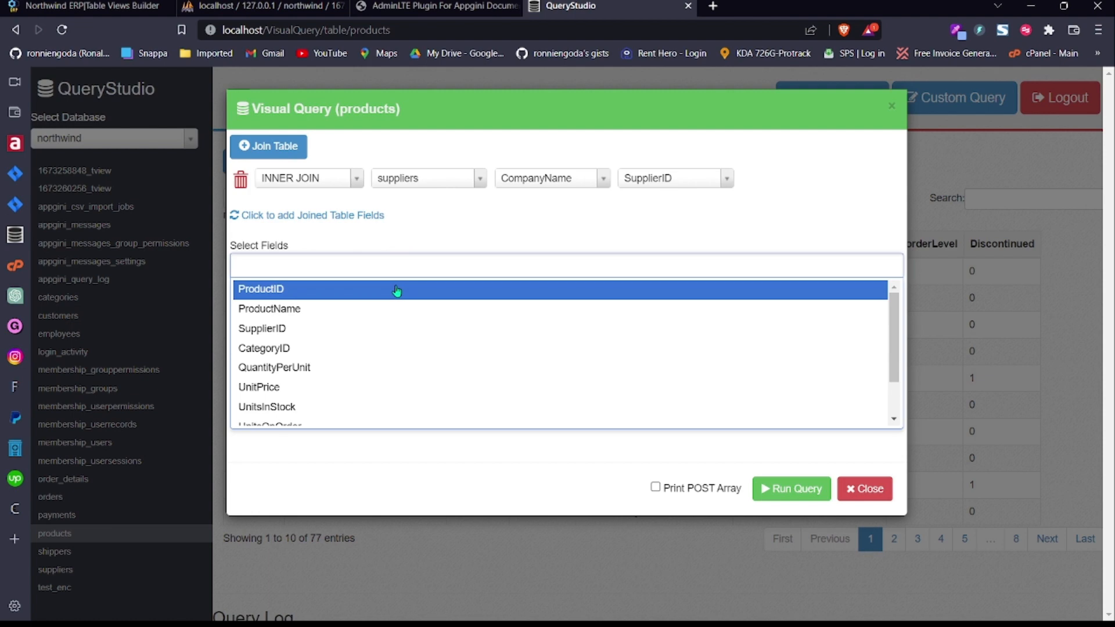
{"action": "left_click", "coordinate": [385, 312]}
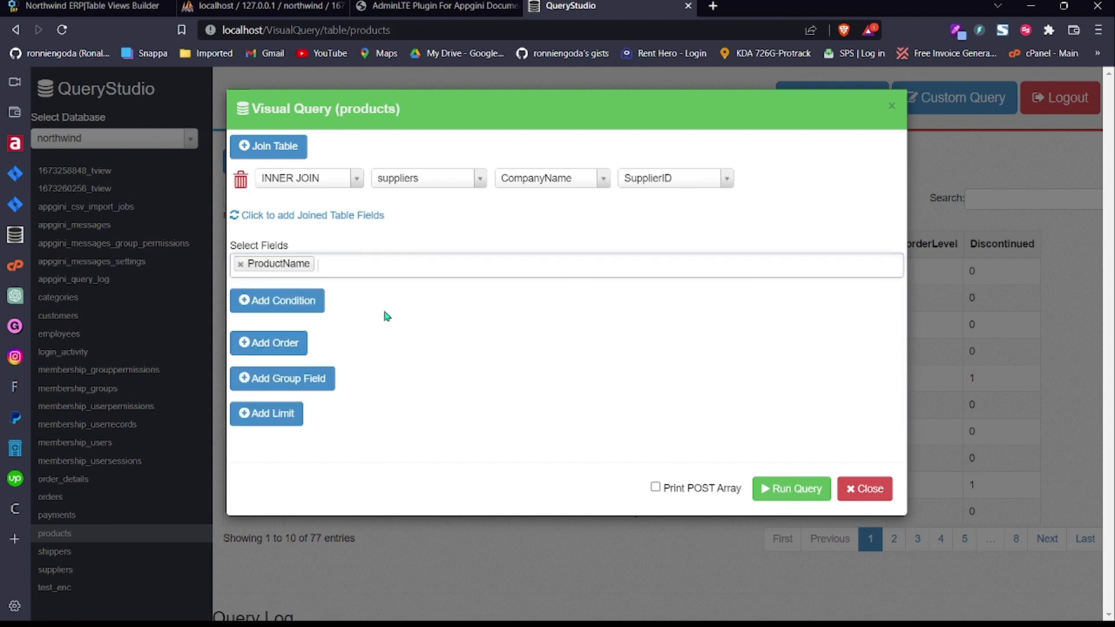
{"action": "left_click", "coordinate": [417, 266]}
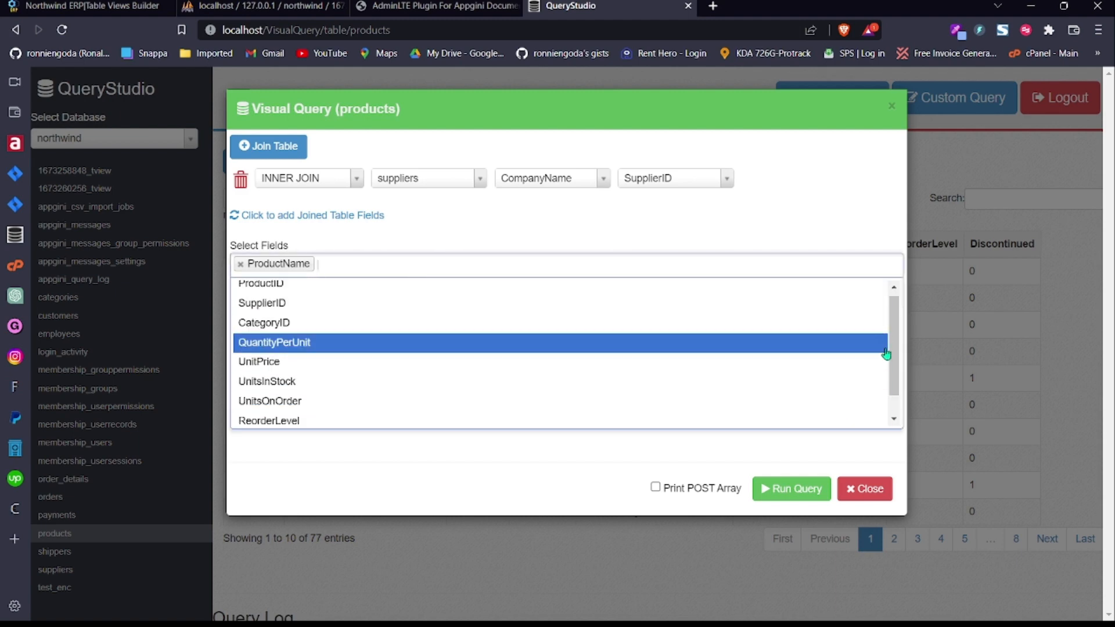
{"action": "left_click_drag", "start_coordinate": [895, 356], "coordinate": [898, 280]}
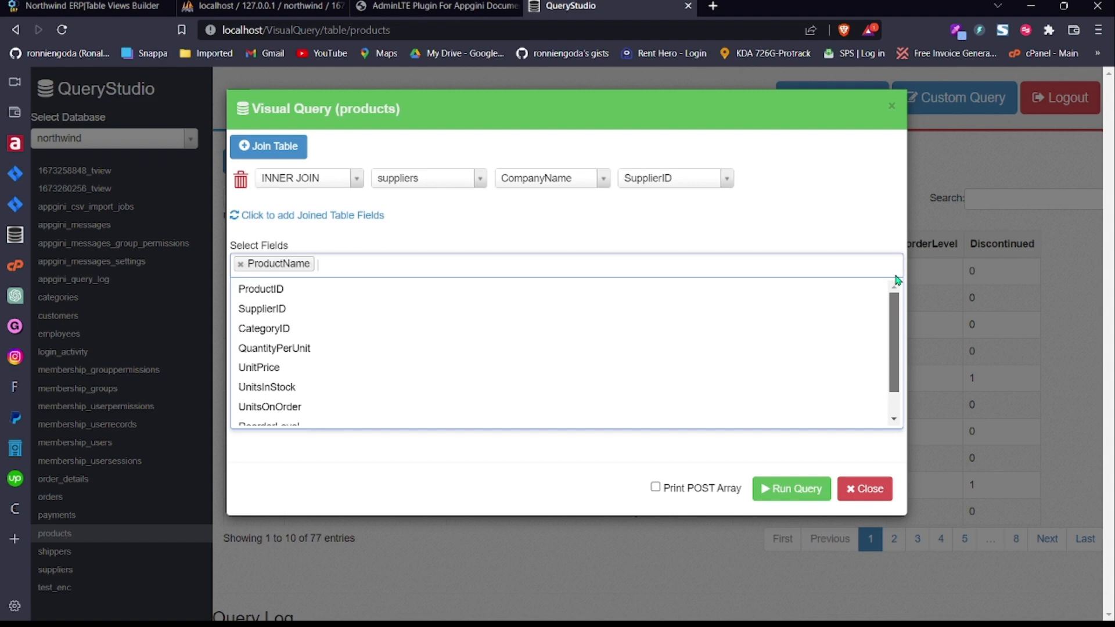
{"action": "left_click", "coordinate": [445, 217]}
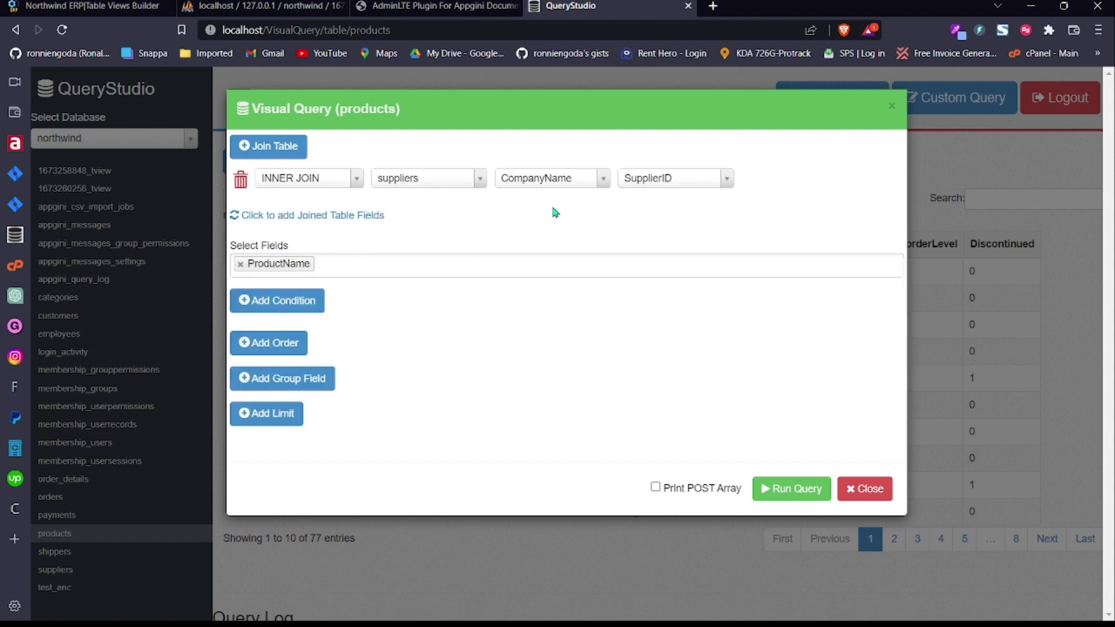
{"action": "left_click", "coordinate": [341, 217]}
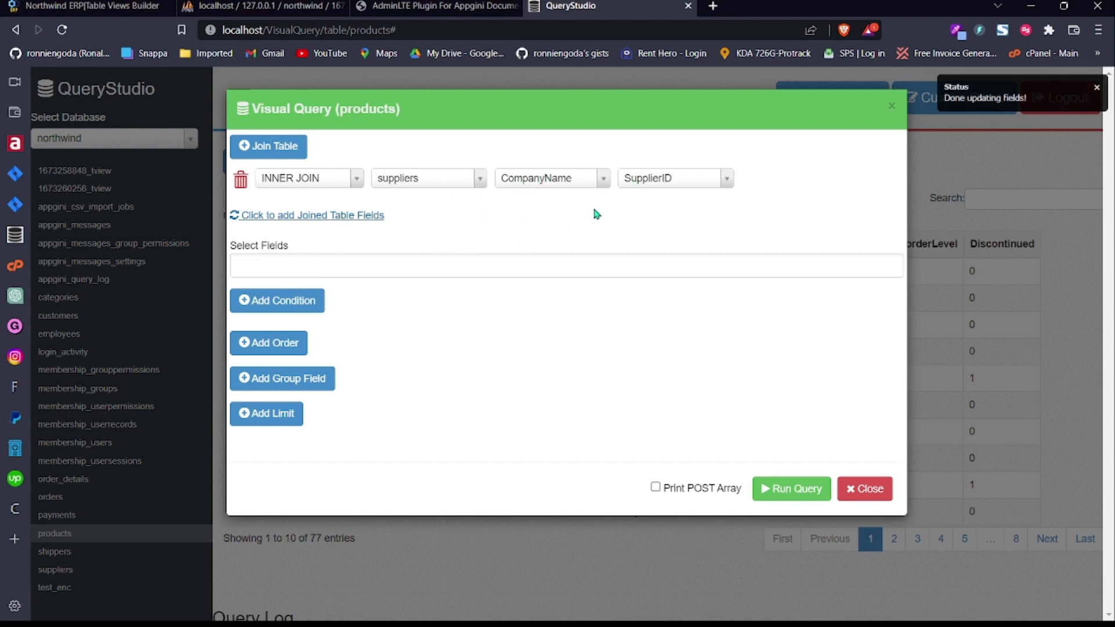
Step: Select products.ProductName and suppliers.CompanyName as the query's output fields
{"action": "left_click", "coordinate": [334, 276]}
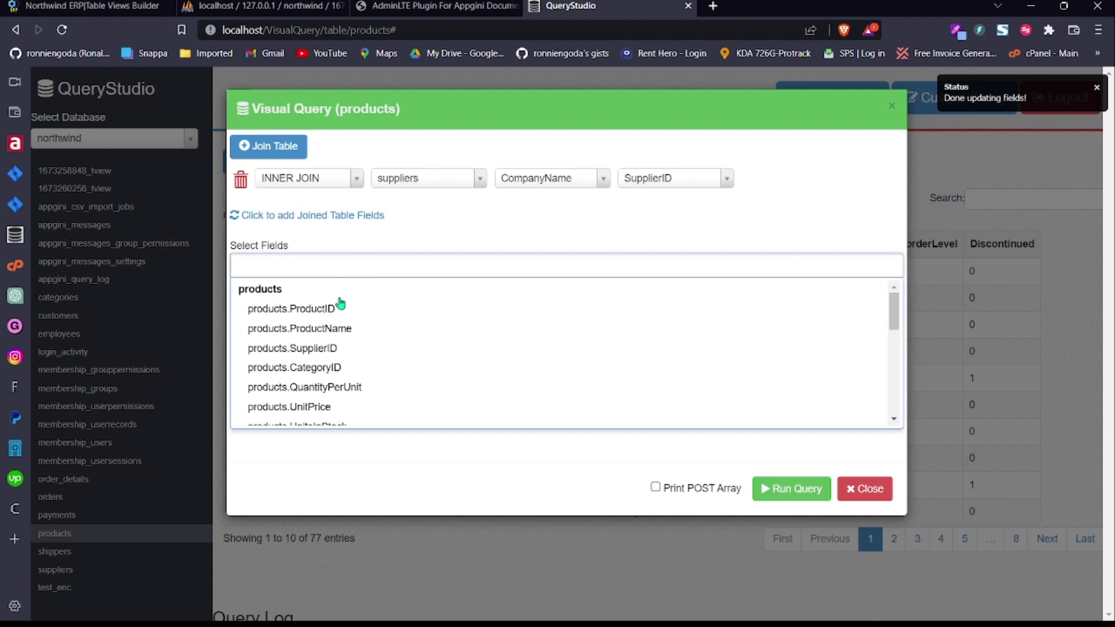
{"action": "left_click_drag", "start_coordinate": [895, 315], "coordinate": [894, 304]}
{"action": "left_click", "coordinate": [482, 329]}
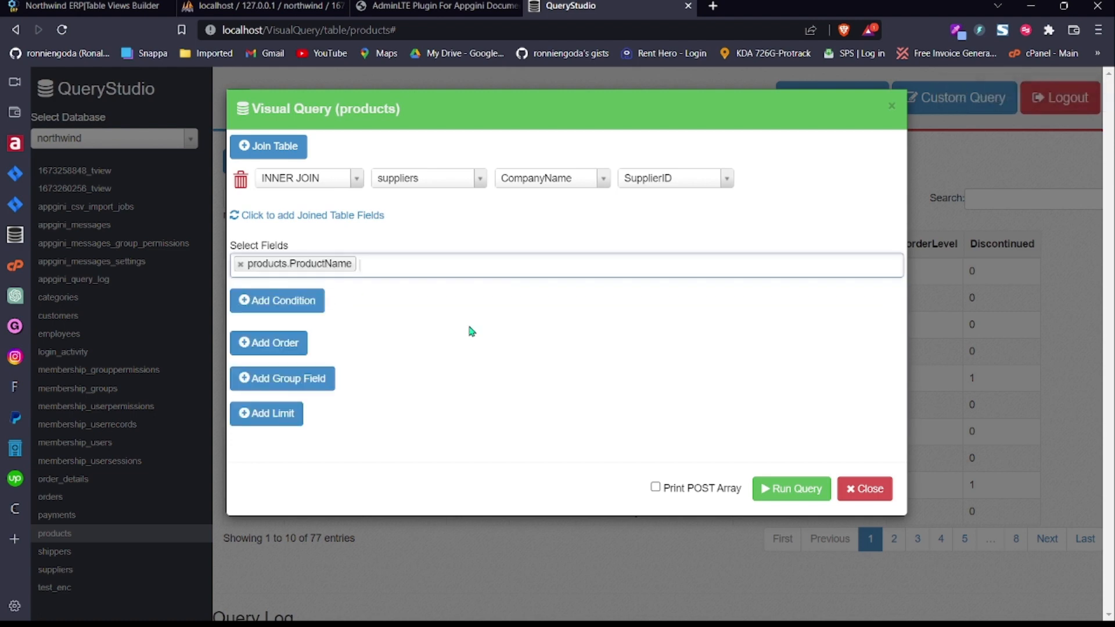
{"action": "left_click", "coordinate": [475, 266]}
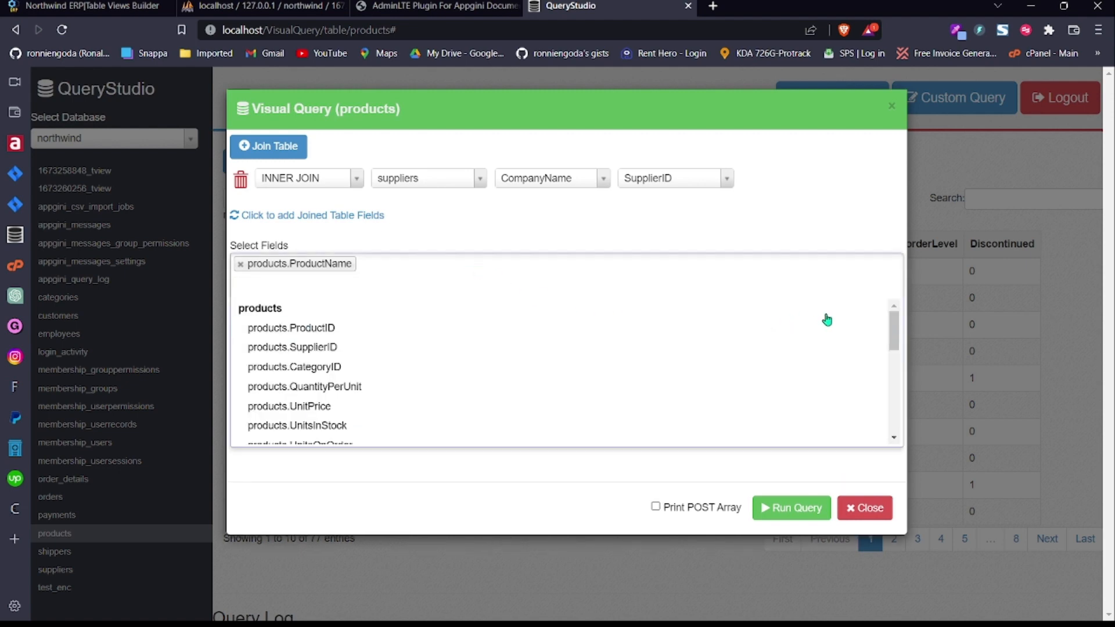
{"action": "left_click_drag", "start_coordinate": [894, 319], "coordinate": [900, 388]}
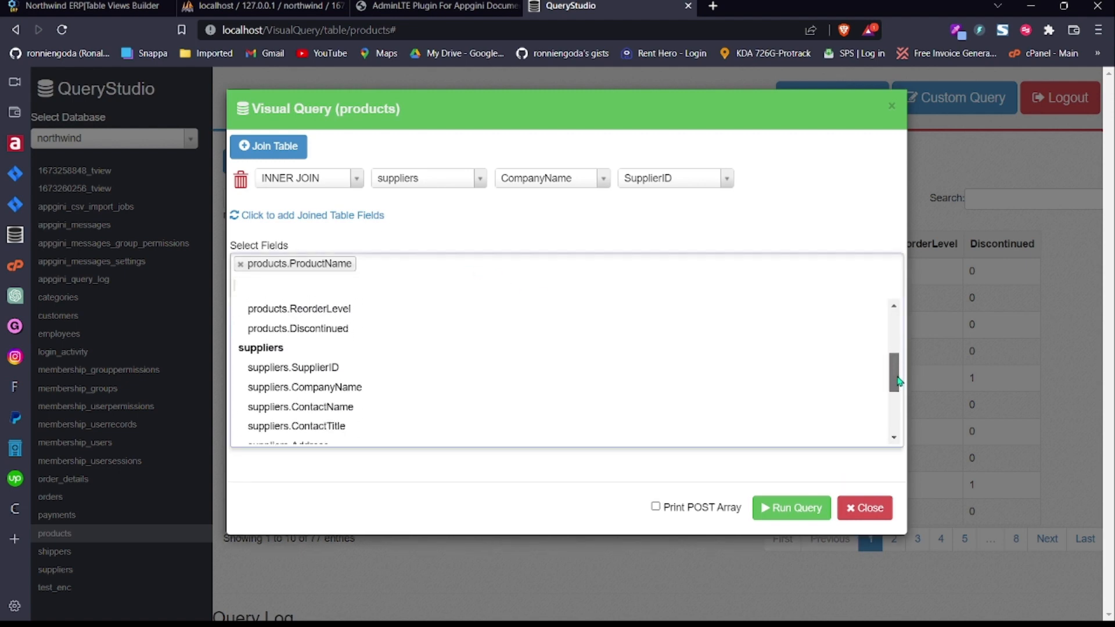
{"action": "left_click", "coordinate": [442, 385]}
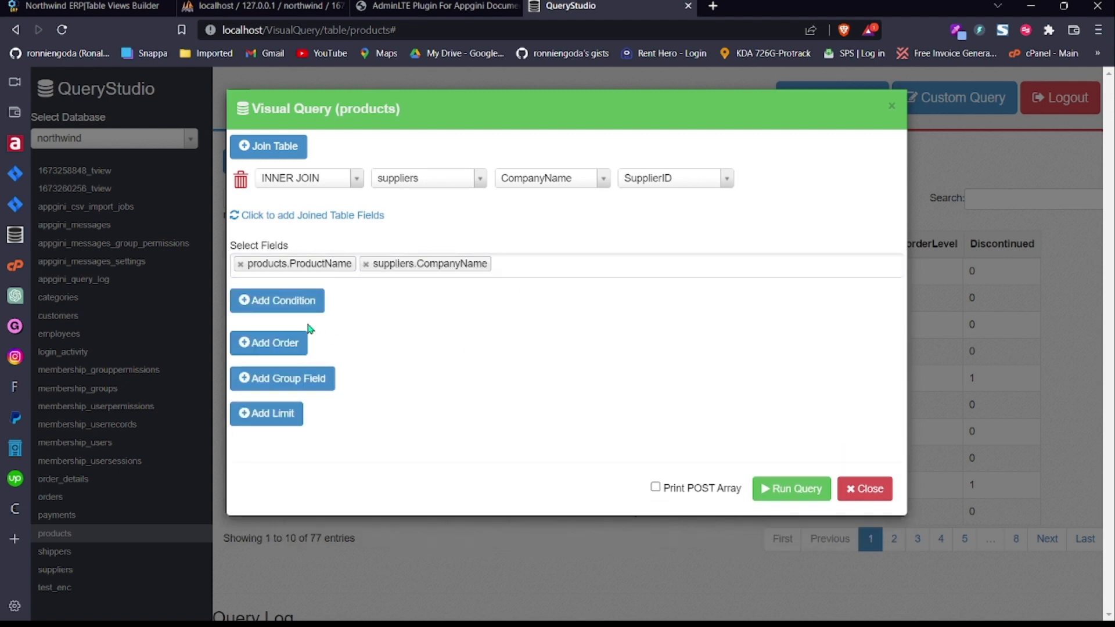
Step: Add a WHERE condition and then delete it, leaving the query unfiltered
{"action": "left_click", "coordinate": [275, 301]}
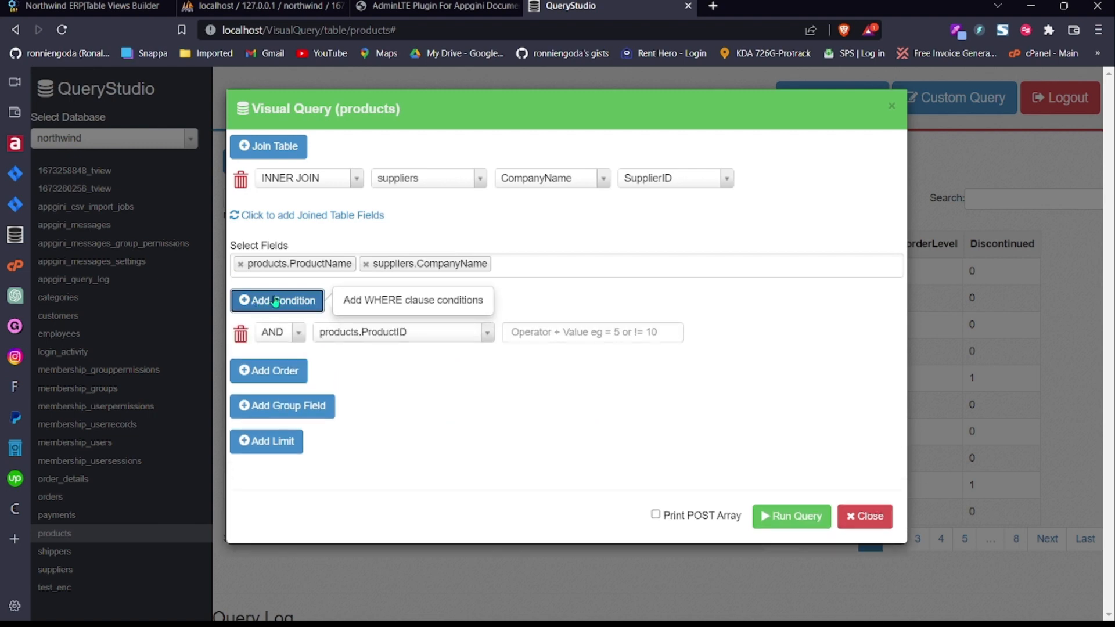
{"action": "left_click", "coordinate": [620, 335]}
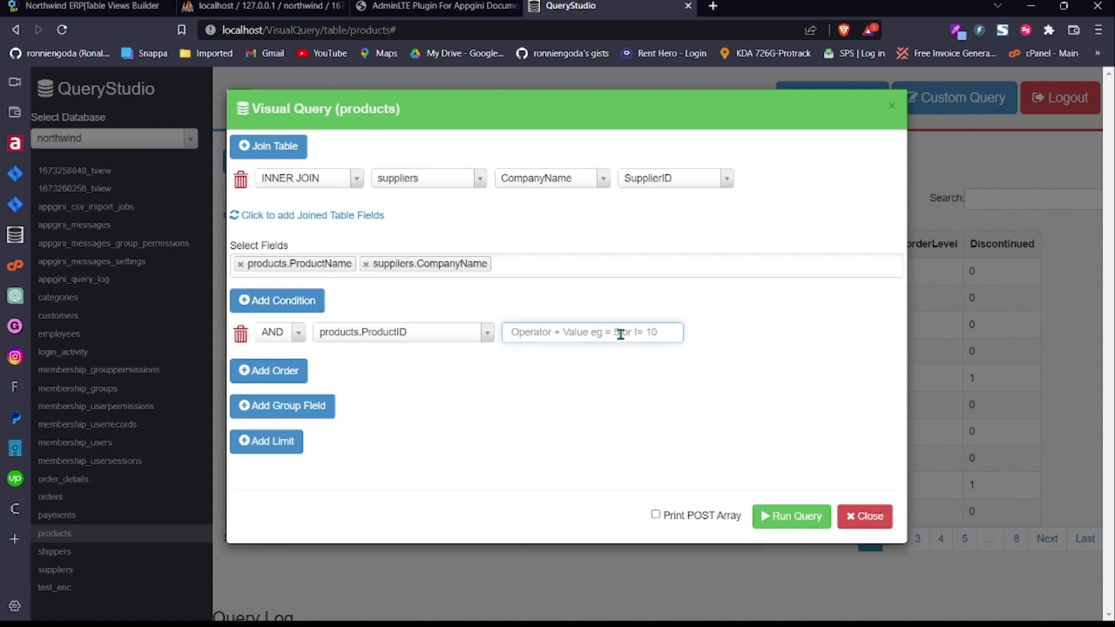
{"action": "left_click", "coordinate": [240, 335]}
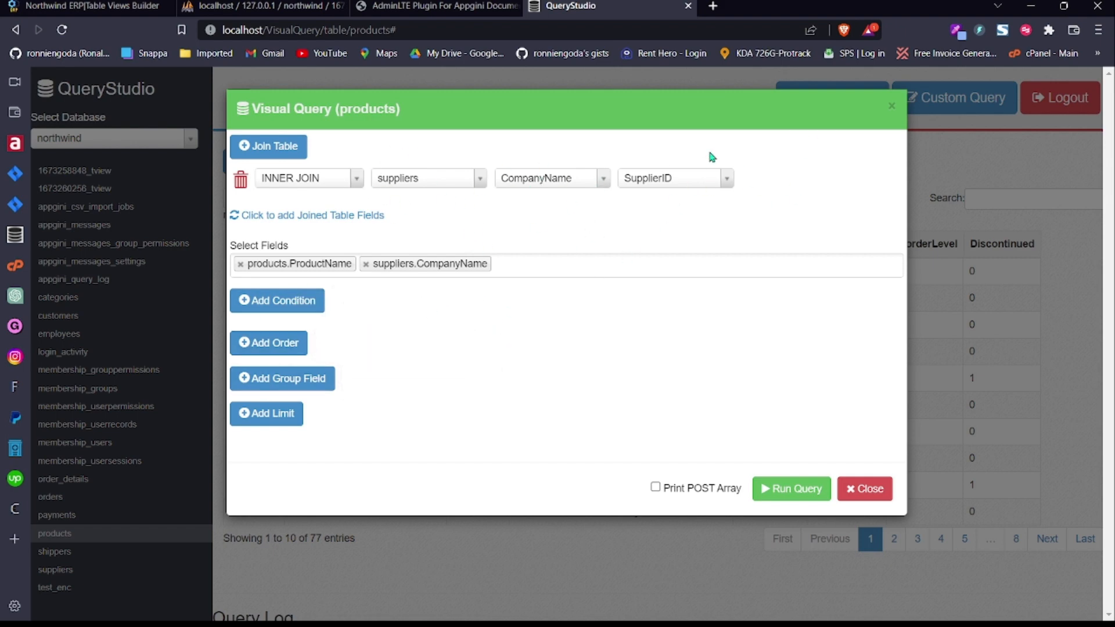
Step: Close the Visual Query dialog and select the view's SUM Total_Sales query grouped by products.ProductID
{"action": "left_click", "coordinate": [891, 110]}
{"action": "left_click", "coordinate": [110, 6]}
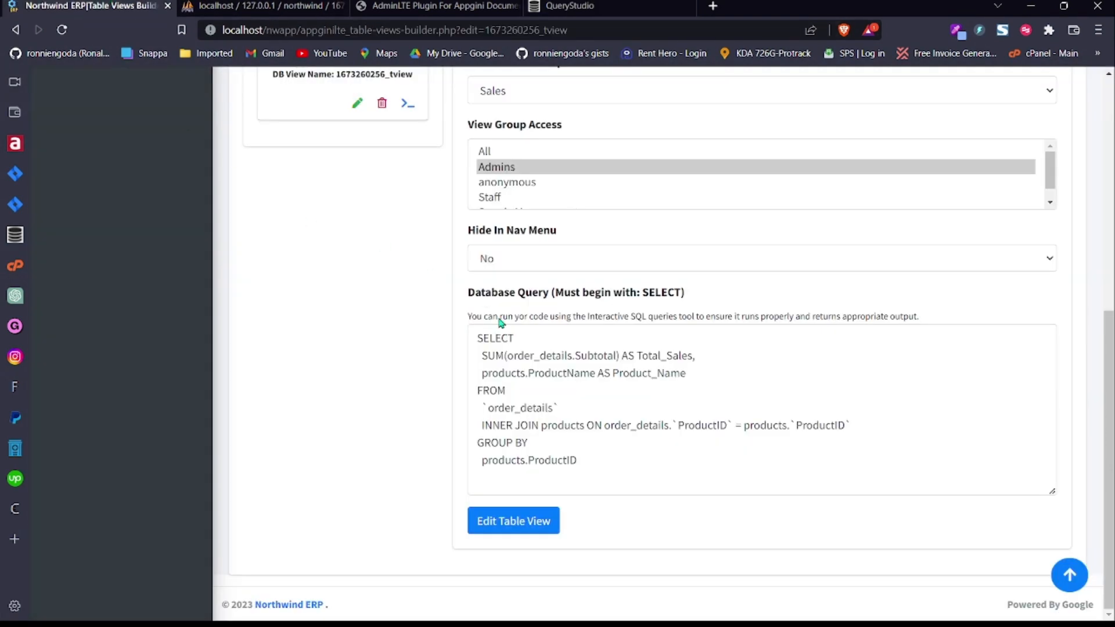
{"action": "left_click_drag", "start_coordinate": [577, 460], "coordinate": [475, 329]}
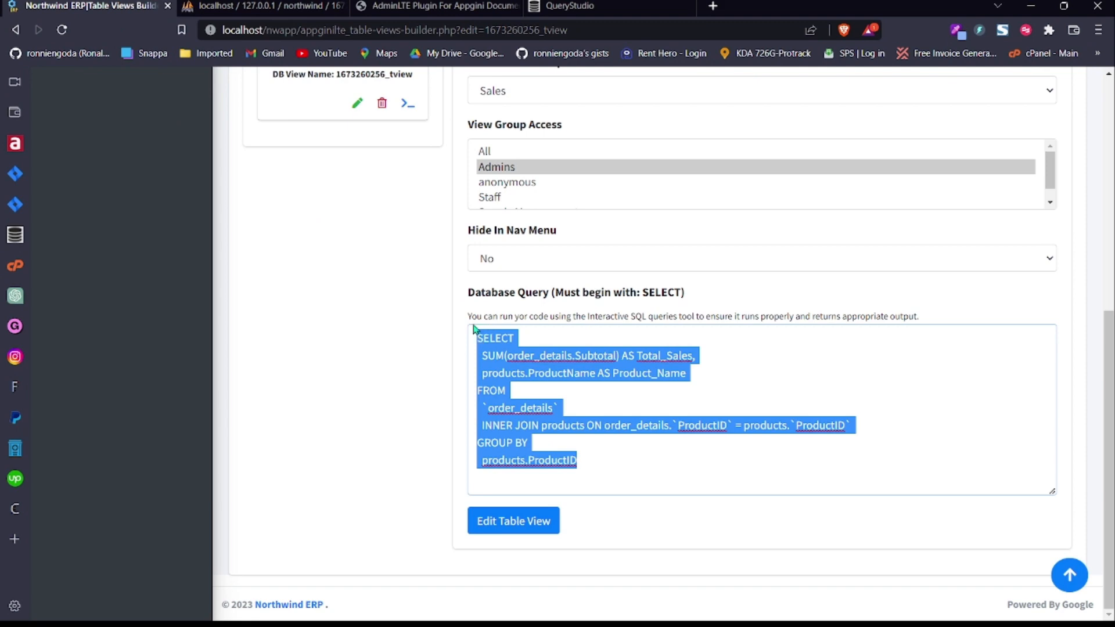
{"action": "left_click_drag", "start_coordinate": [1109, 474], "coordinate": [1108, 260]}
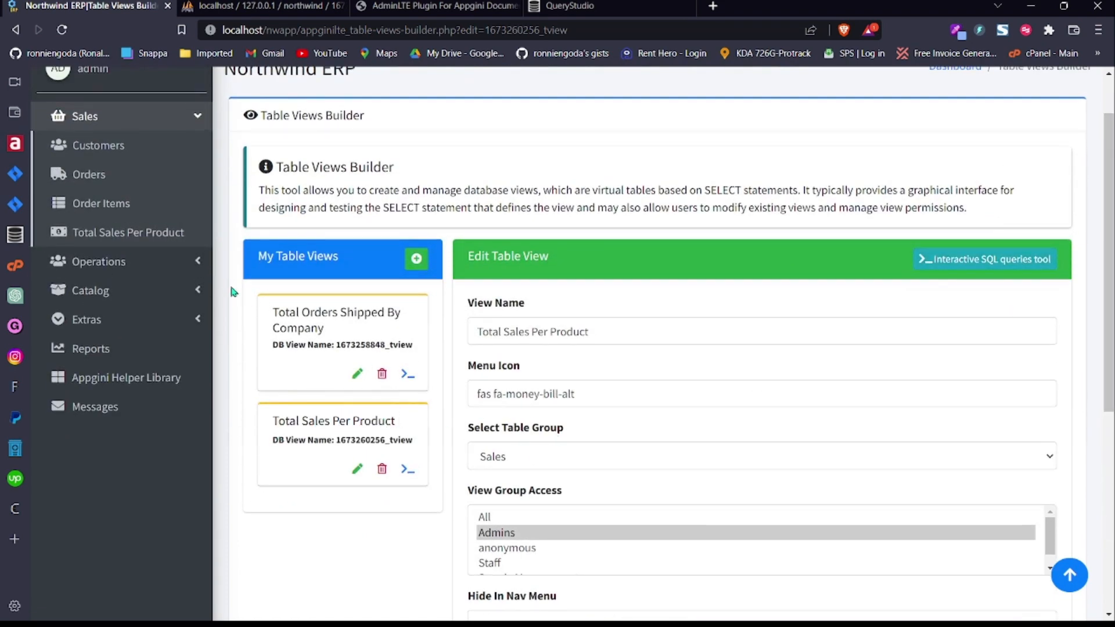
Step: Open Total Sales Per Product and search 'tar' to show only Tarte au sucre (48198.65)
{"action": "left_click", "coordinate": [137, 236]}
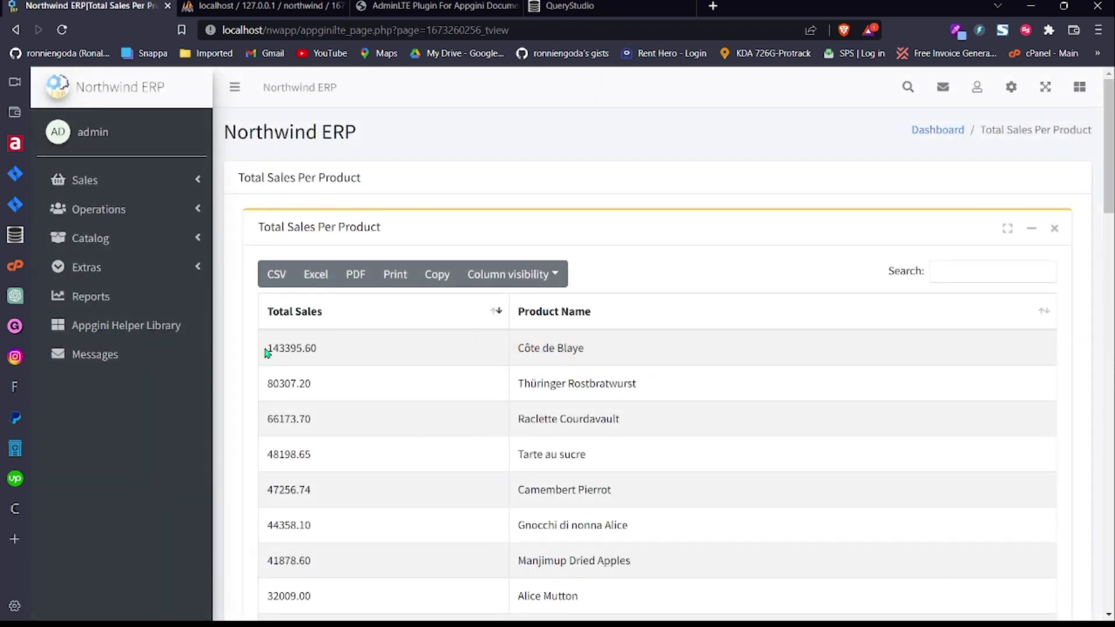
{"action": "left_click_drag", "start_coordinate": [1111, 186], "coordinate": [1111, 145]}
{"action": "left_click", "coordinate": [949, 277]}
{"action": "type", "text": "ta"}
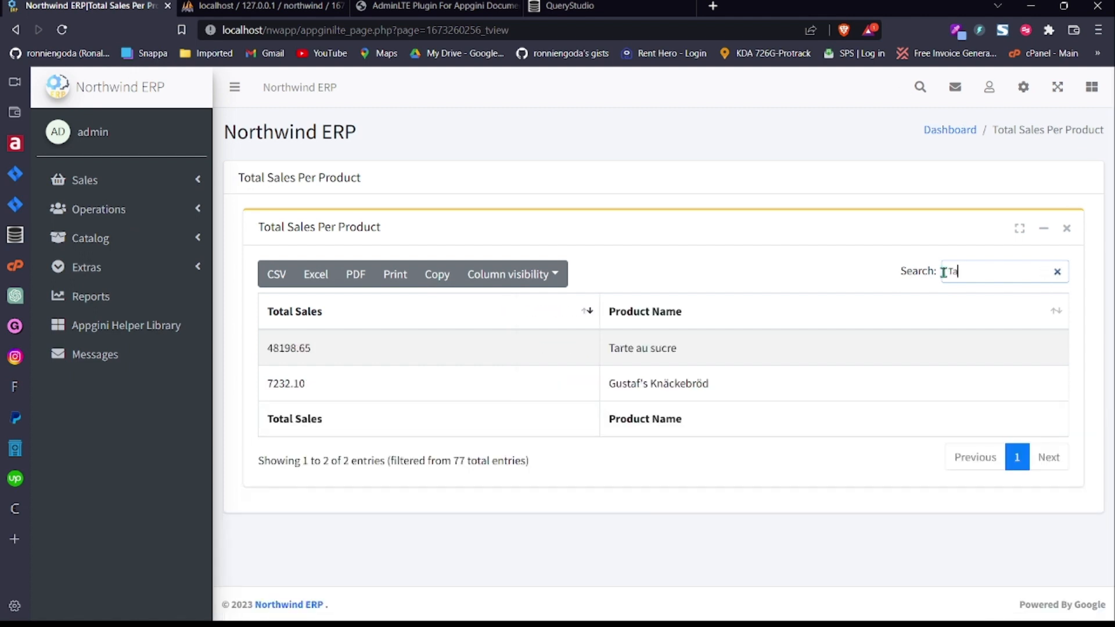
{"action": "type", "text": "r"}
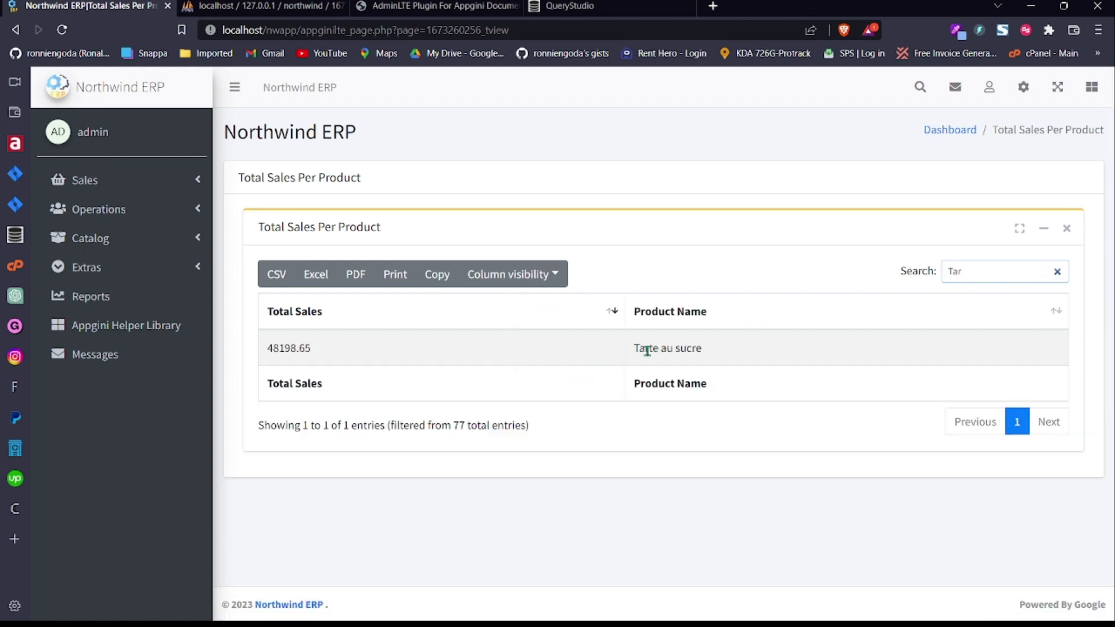
{"action": "left_click_drag", "start_coordinate": [634, 349], "coordinate": [714, 347]}
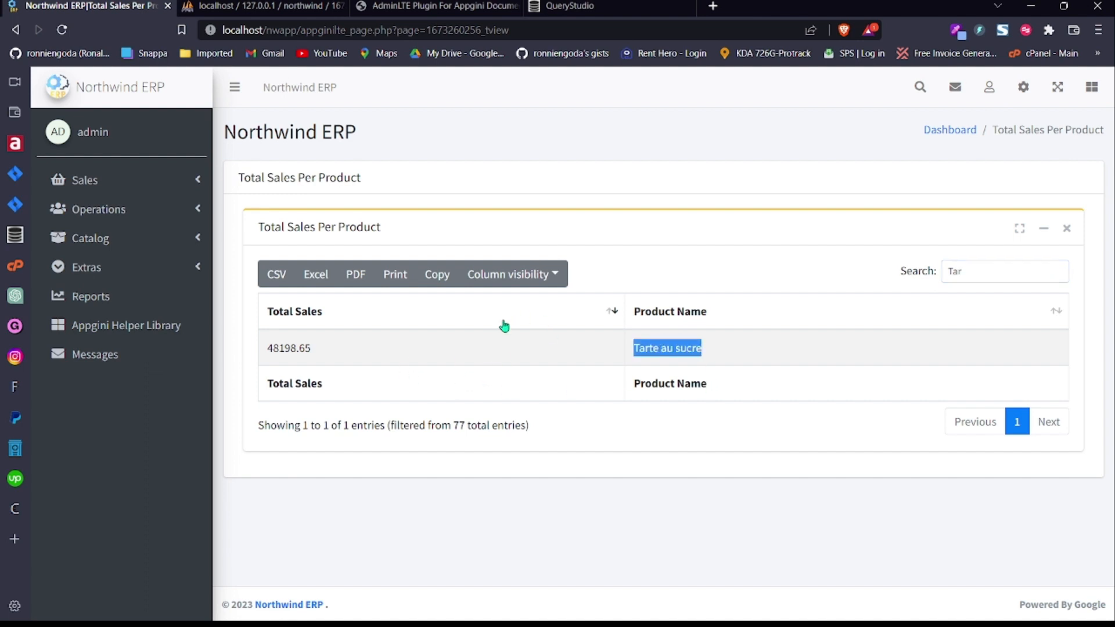
Step: Try printing the filtered table, cancel, and review the Column visibility options
{"action": "left_click", "coordinate": [395, 275]}
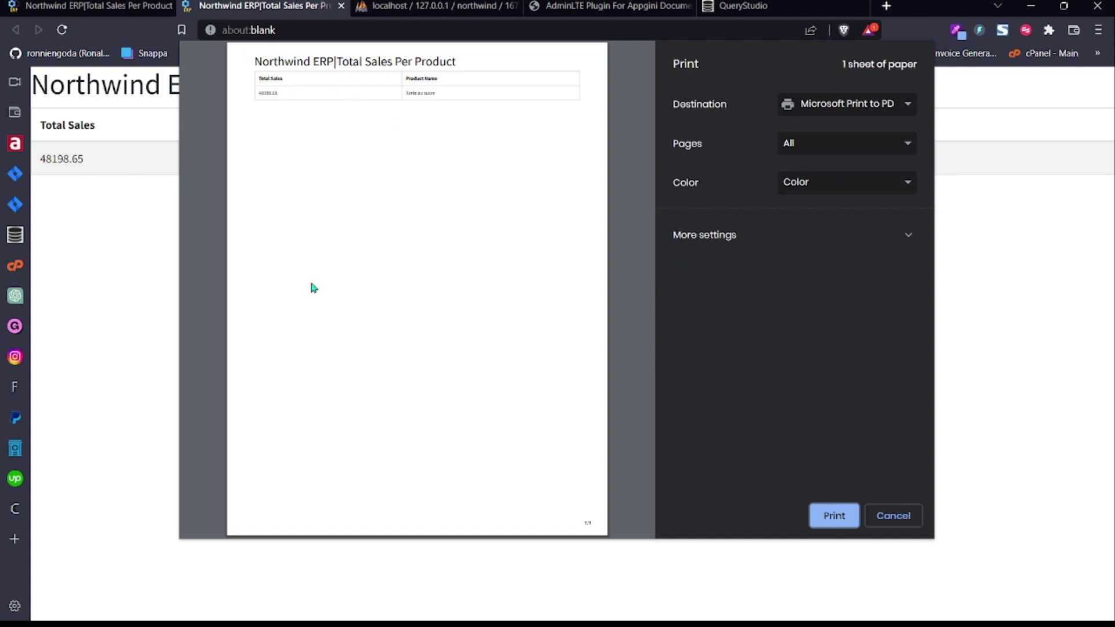
{"action": "left_click", "coordinate": [912, 520]}
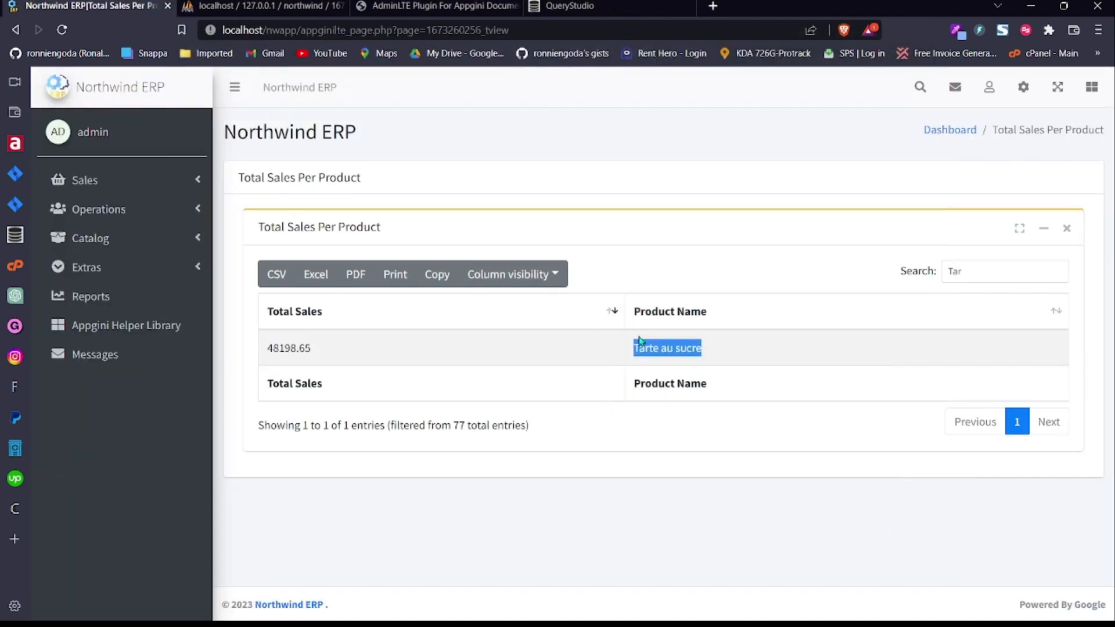
{"action": "left_click", "coordinate": [687, 285]}
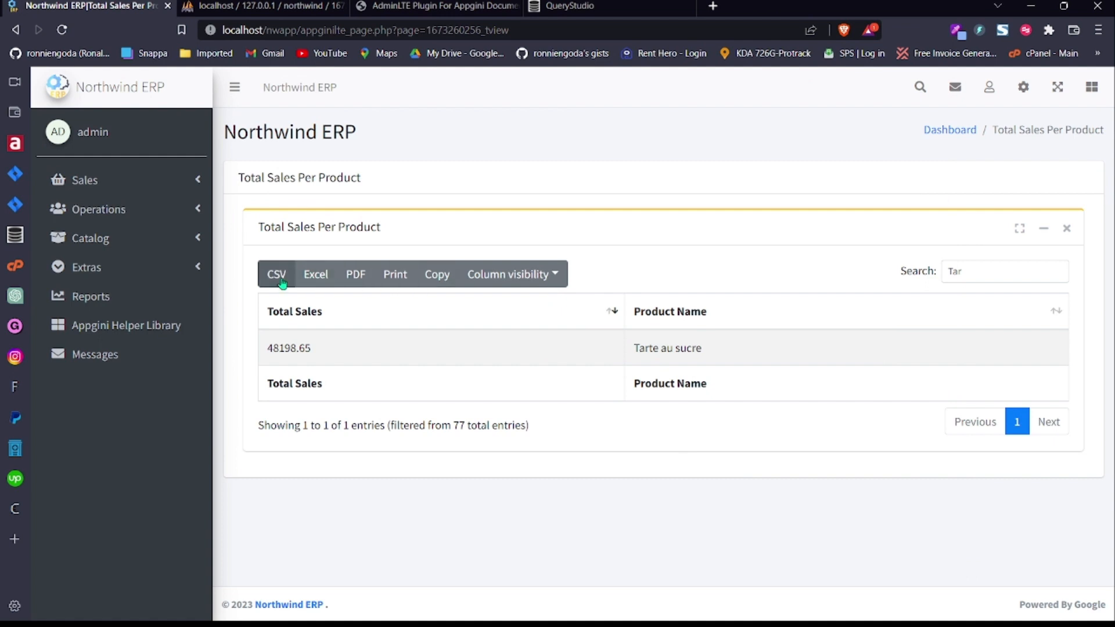
{"action": "left_click", "coordinate": [491, 287]}
{"action": "left_click", "coordinate": [624, 266]}
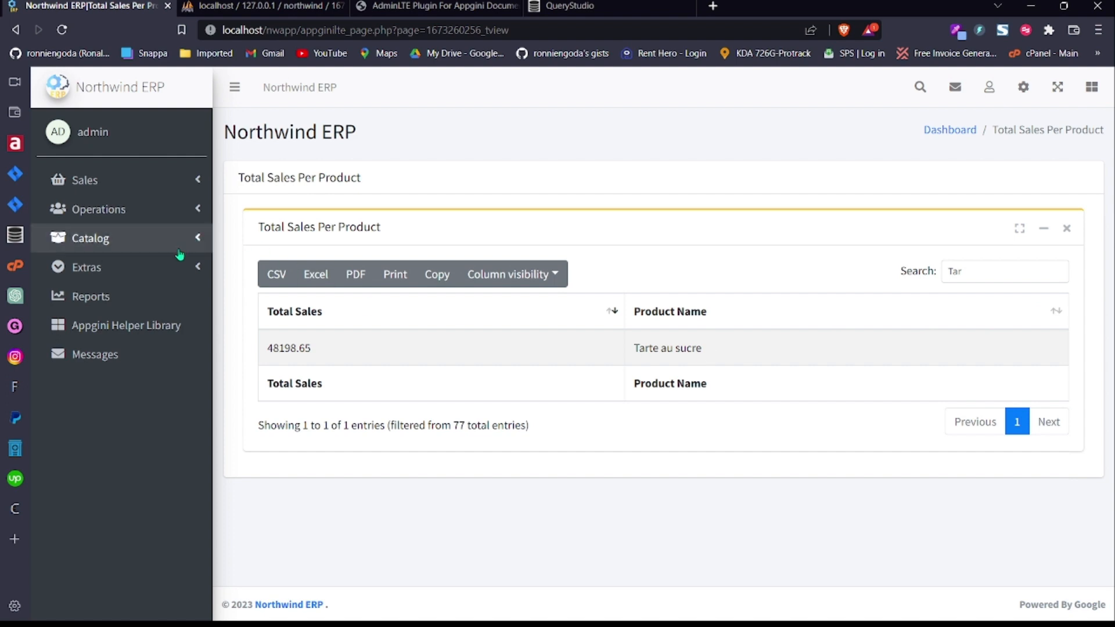
{"action": "left_click", "coordinate": [184, 191]}
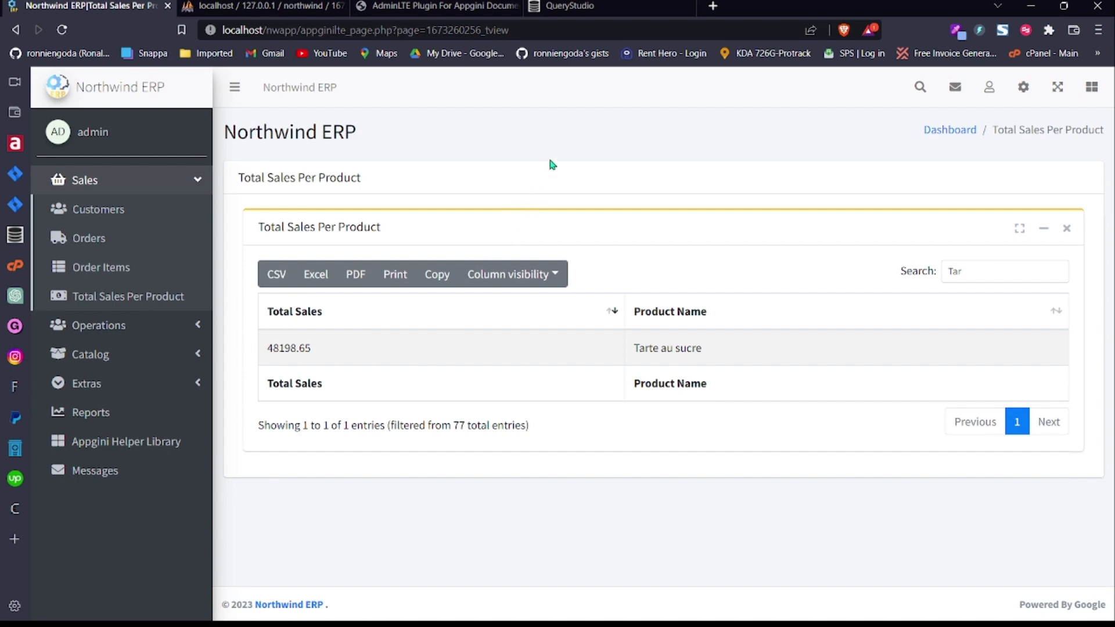
{"action": "left_click", "coordinate": [1025, 87]}
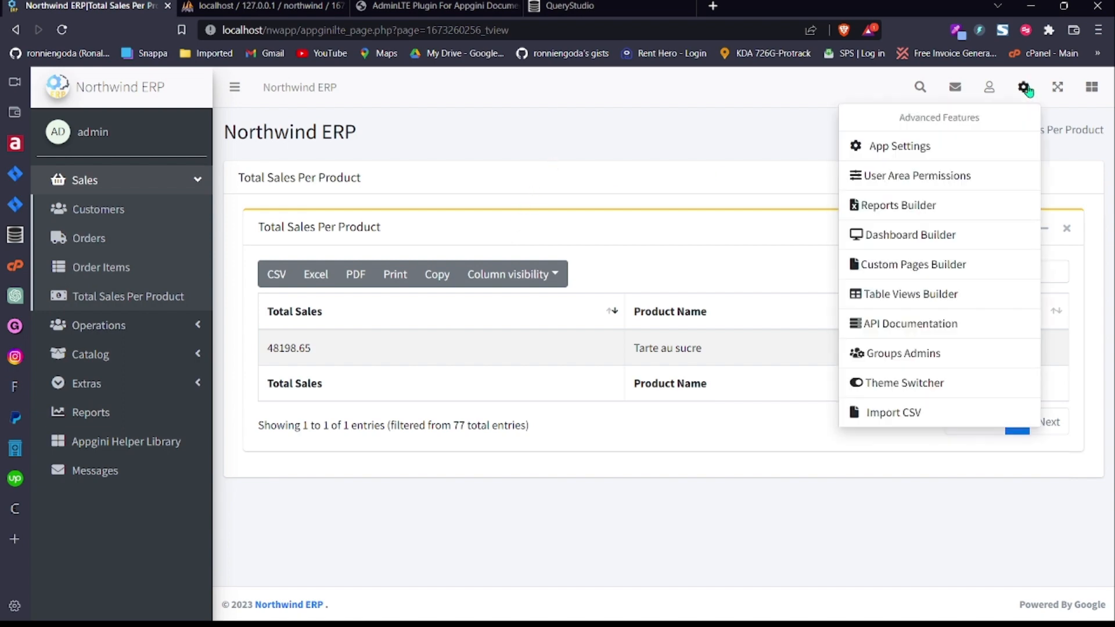
Step: Visit the Table Views Builder, then reopen the Total Sales Per Product view from Sales
{"action": "left_click", "coordinate": [913, 296]}
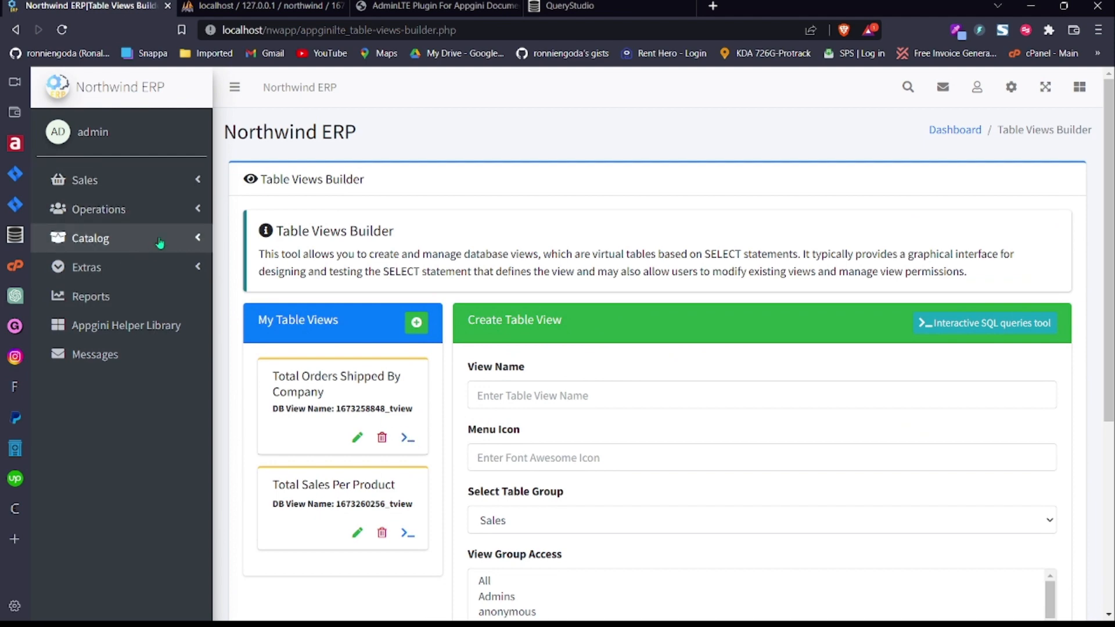
{"action": "left_click", "coordinate": [134, 181]}
{"action": "left_click", "coordinate": [153, 298]}
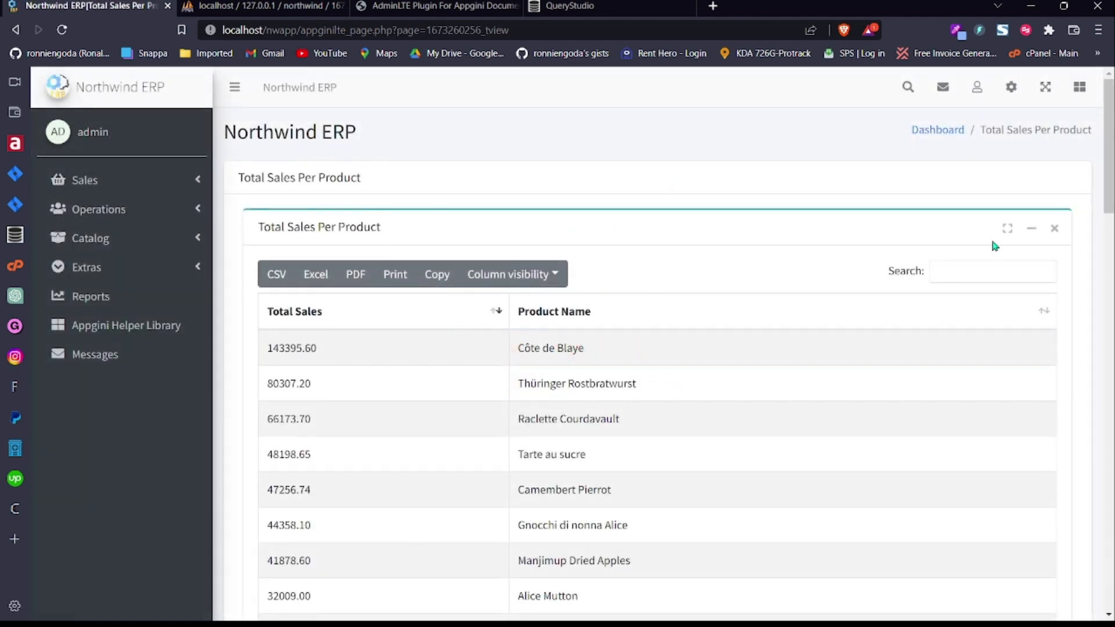
{"action": "left_click_drag", "start_coordinate": [1109, 157], "coordinate": [1098, 561]}
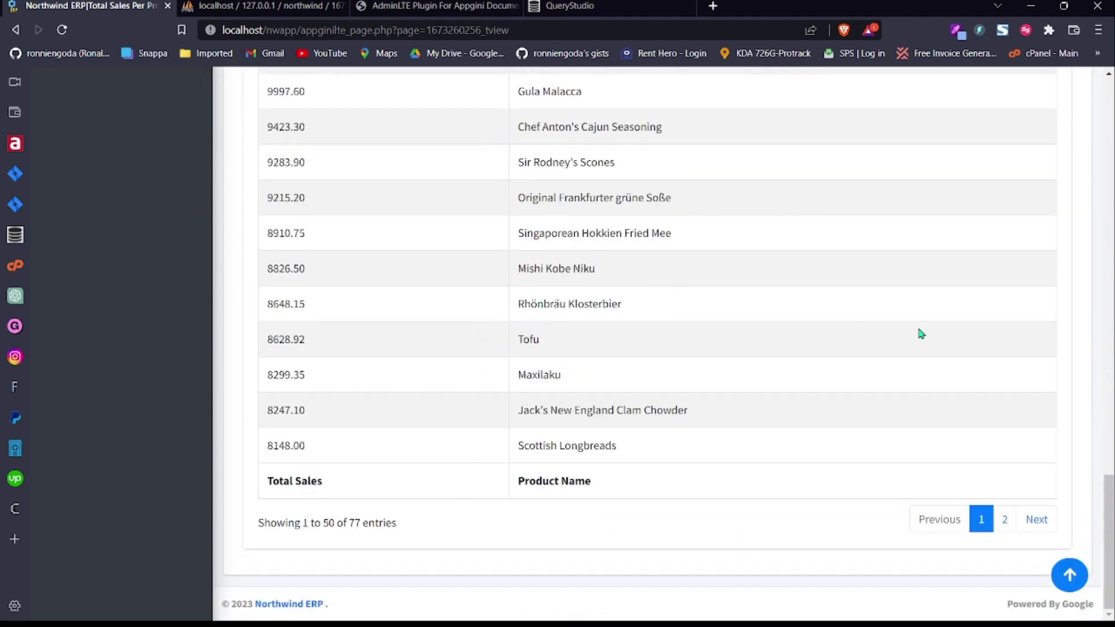
{"action": "left_click_drag", "start_coordinate": [1112, 541], "coordinate": [1106, 129]}
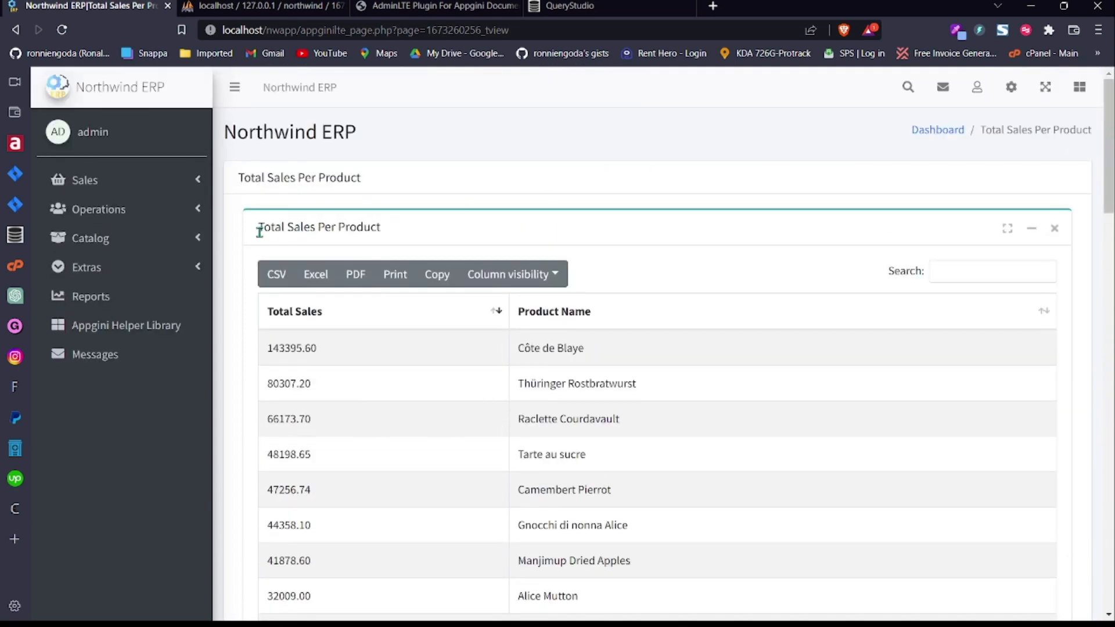
{"action": "left_click_drag", "start_coordinate": [258, 228], "coordinate": [431, 244]}
{"action": "left_click", "coordinate": [353, 225]}
{"action": "left_click", "coordinate": [1011, 88]}
{"action": "left_click", "coordinate": [903, 292]}
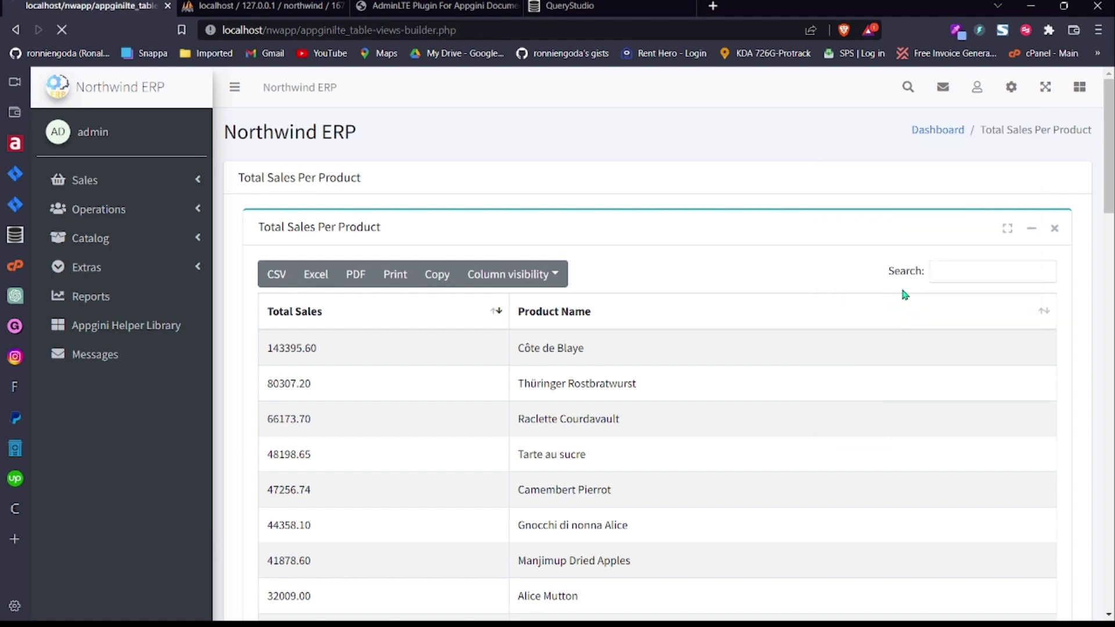
{"action": "scroll", "coordinate": [650, 389], "scroll_direction": "down", "scroll_amount": 3}
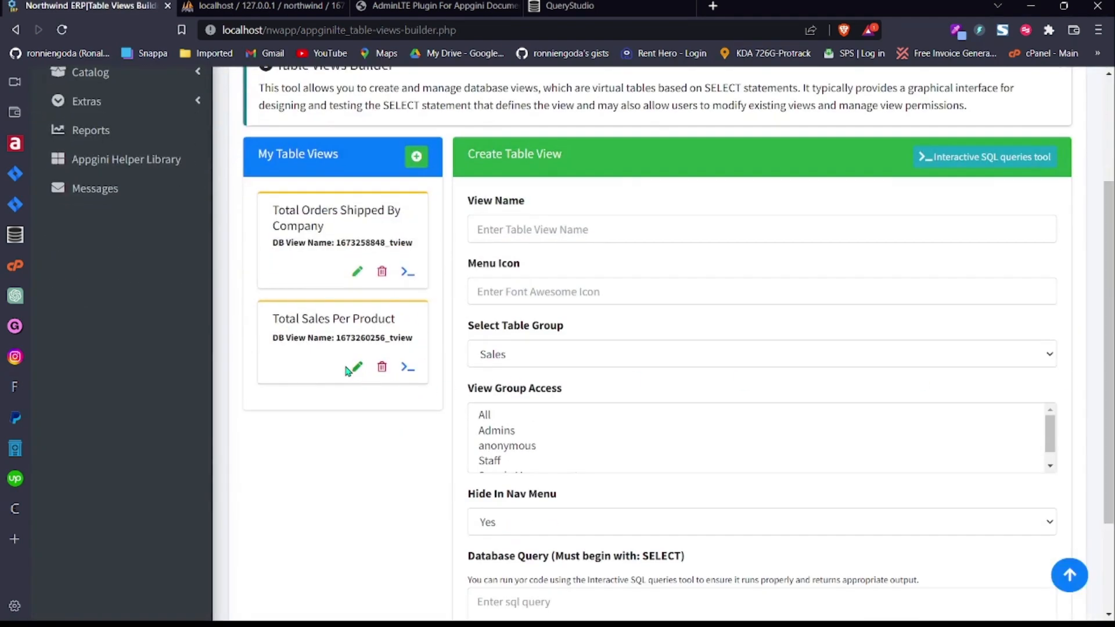
{"action": "left_click", "coordinate": [406, 368]}
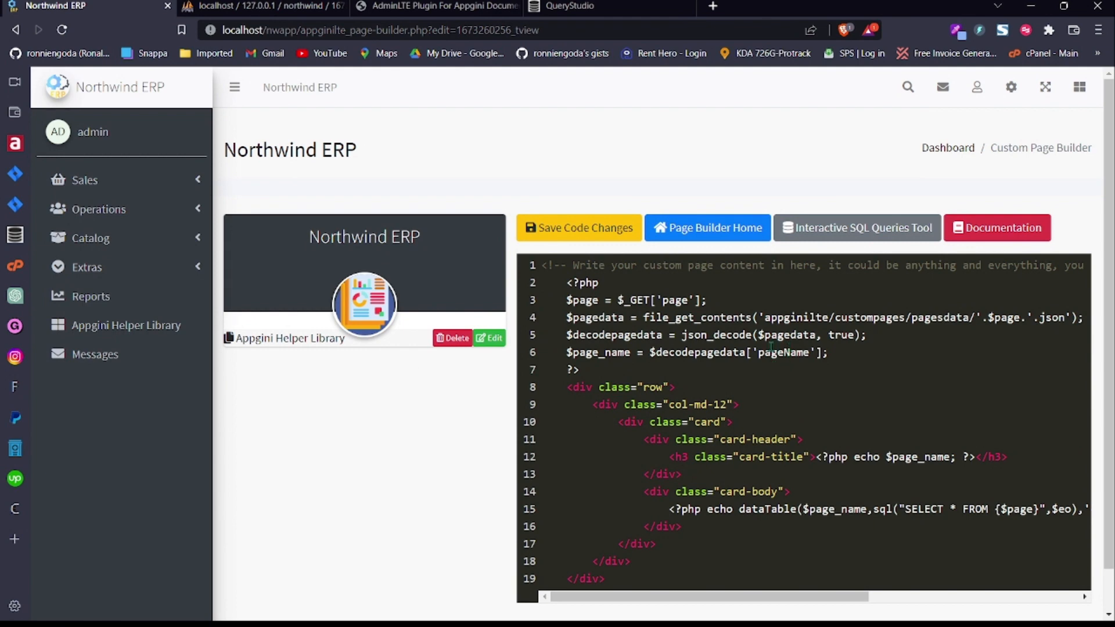
Step: Insert <h2>Test Add Code</h2> on line 15 inside the card-body div and save the code
{"action": "scroll", "coordinate": [1017, 366], "scroll_direction": "down", "scroll_amount": 1}
{"action": "scroll", "coordinate": [985, 395], "scroll_direction": "up", "scroll_amount": 1}
{"action": "left_click_drag", "start_coordinate": [696, 598], "coordinate": [646, 592]}
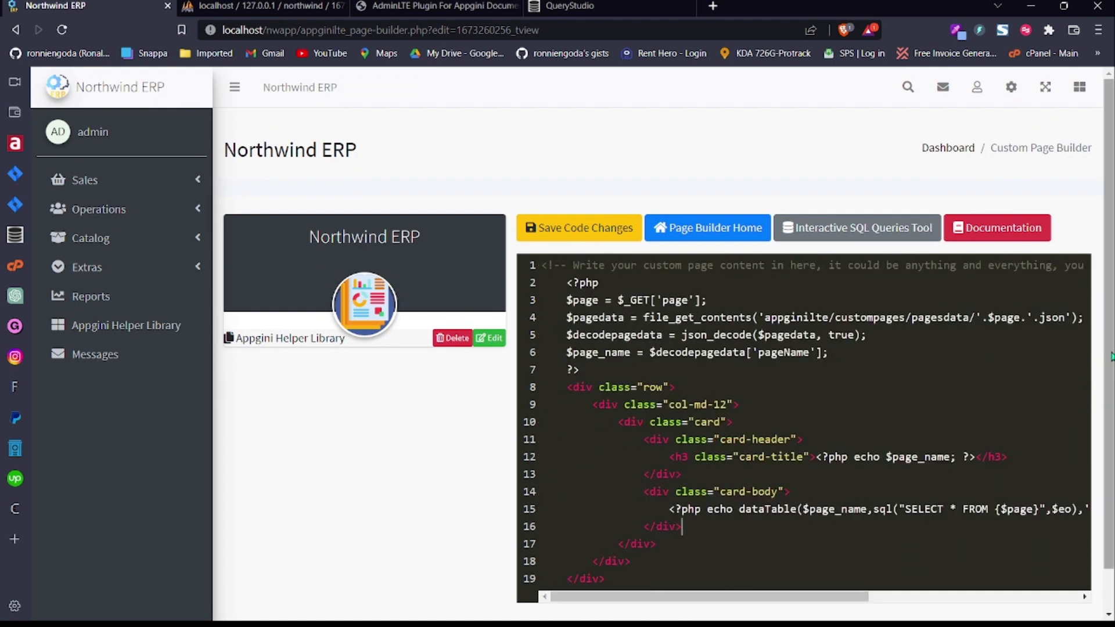
{"action": "scroll", "coordinate": [644, 591], "scroll_direction": "down", "scroll_amount": 1}
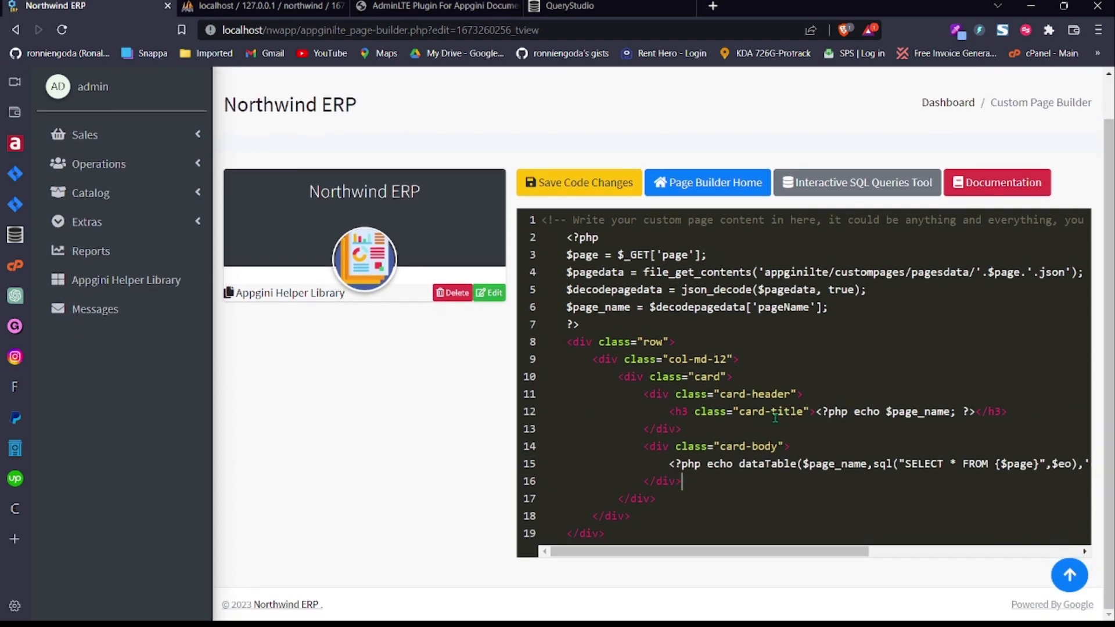
{"action": "left_click", "coordinate": [807, 447]}
{"action": "key", "text": "Return"}
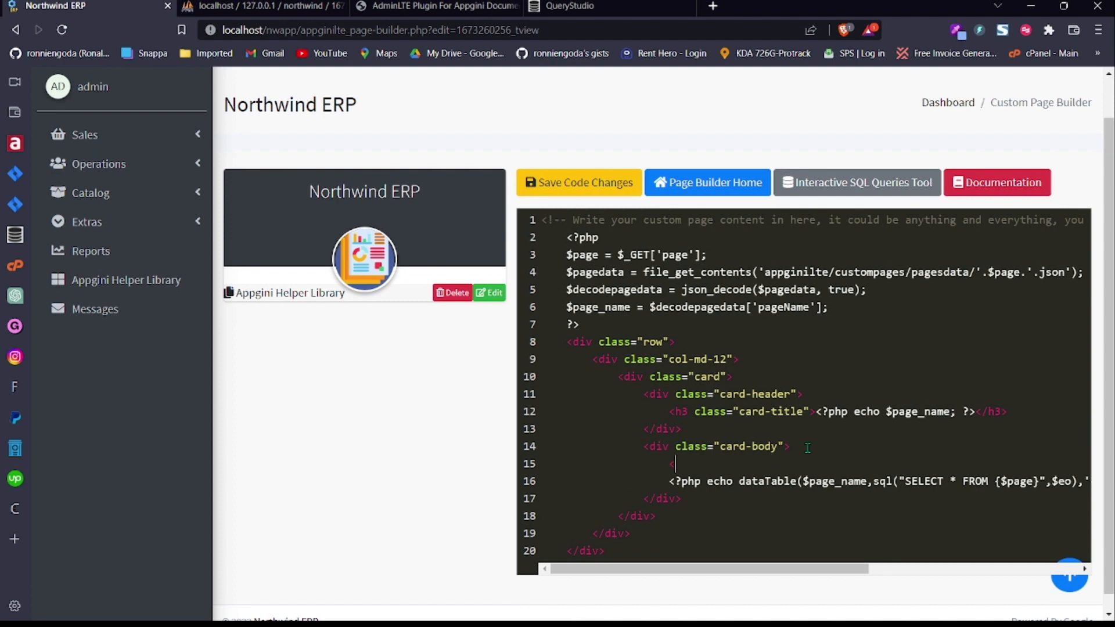
{"action": "type", "text": "<h2>"}
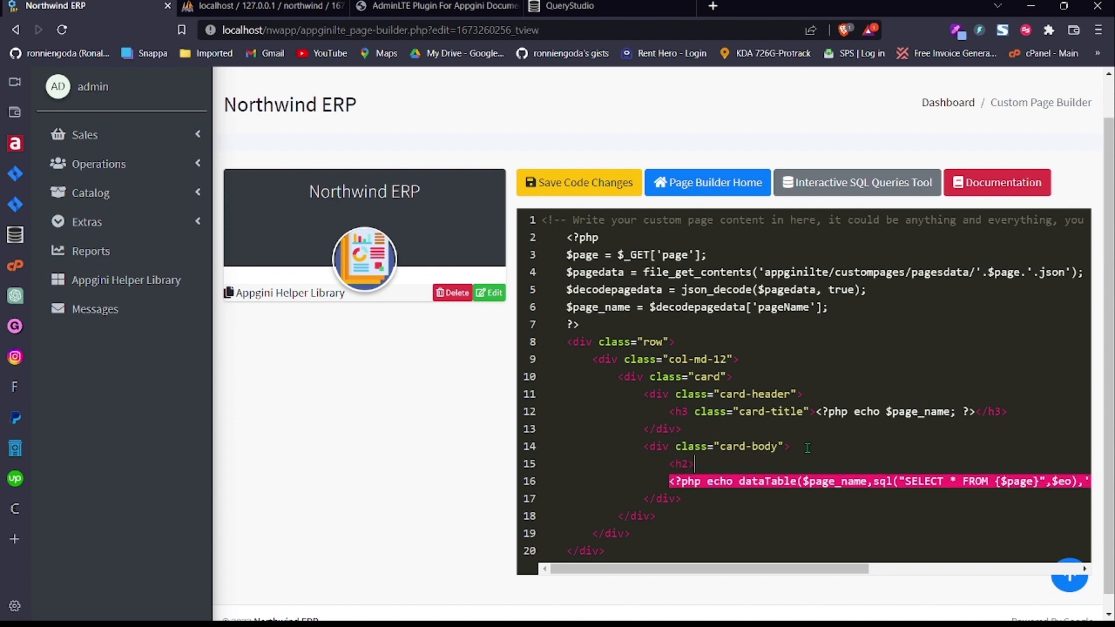
{"action": "type", "text": "</h2>"}
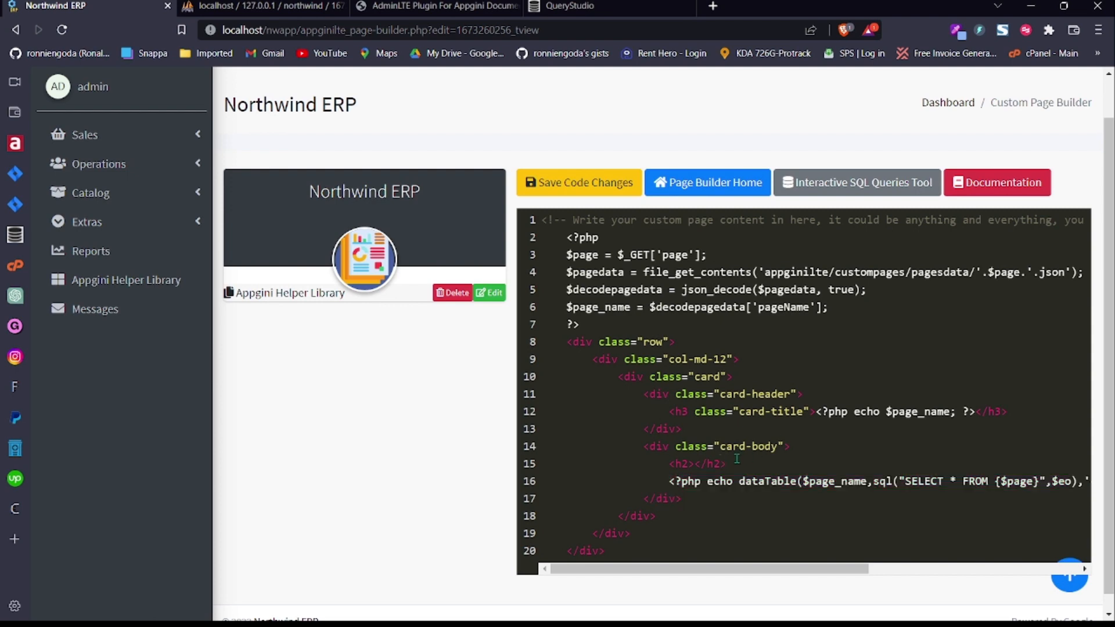
{"action": "left_click", "coordinate": [694, 464]}
{"action": "type", "text": "Test Add Code"}
{"action": "left_click", "coordinate": [613, 190]}
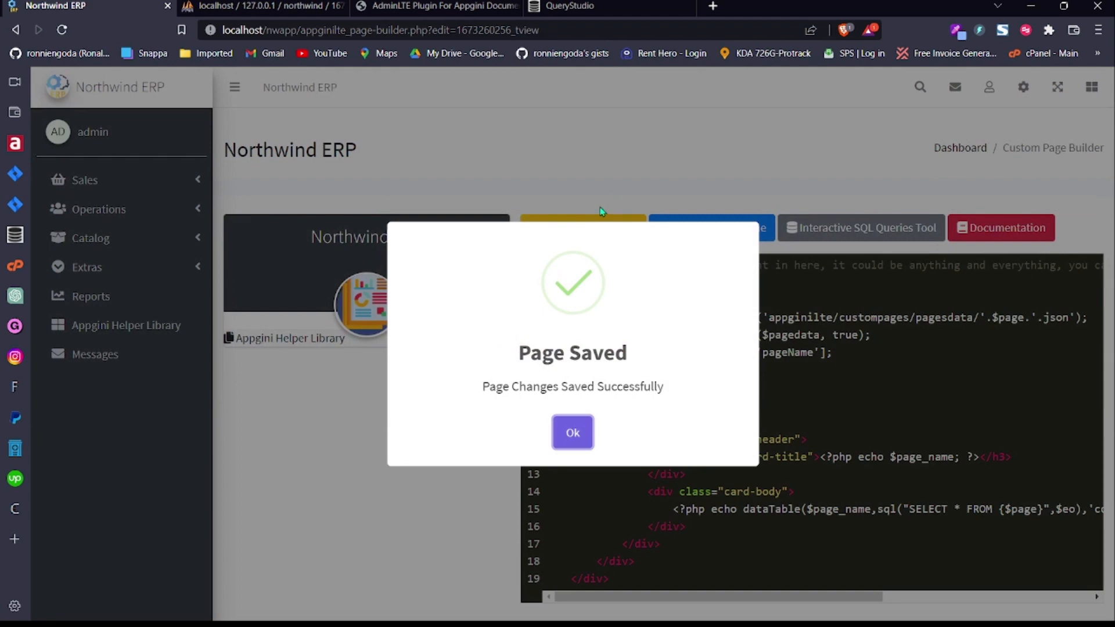
Step: Dismiss Page Saved and open Total Sales Per Product to see the Test Add Code heading
{"action": "left_click", "coordinate": [573, 432]}
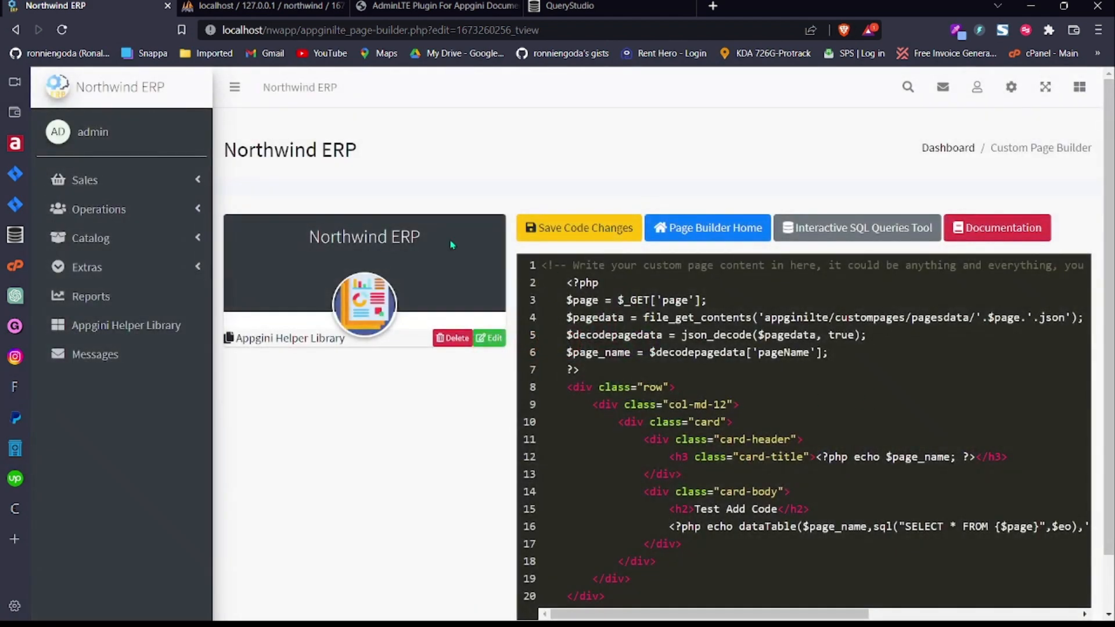
{"action": "left_click", "coordinate": [111, 180]}
{"action": "left_click", "coordinate": [159, 302]}
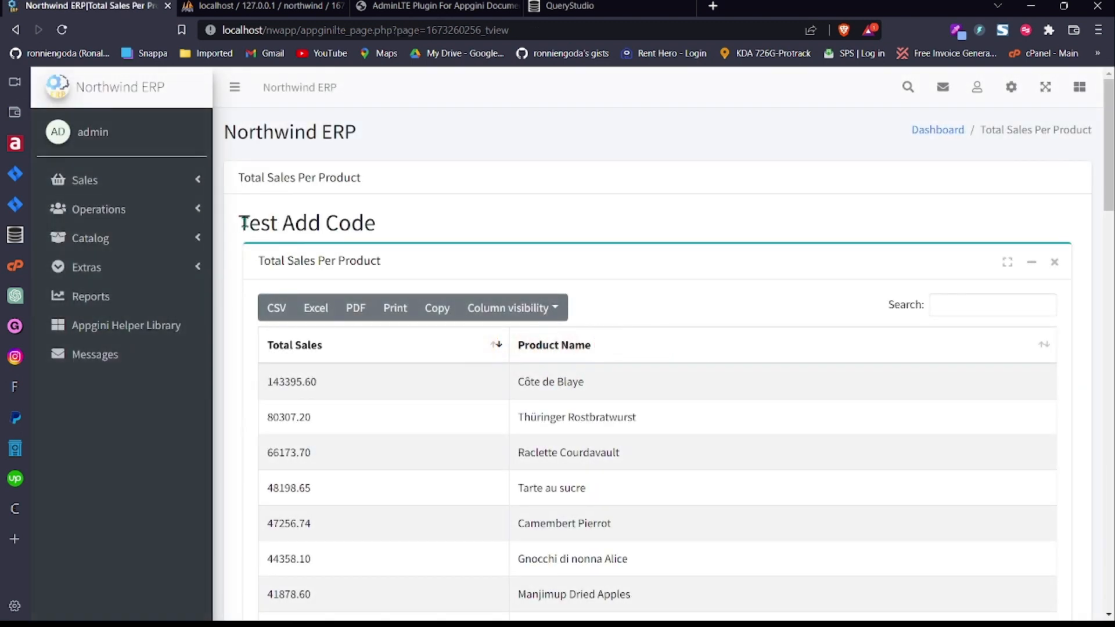
{"action": "left_click_drag", "start_coordinate": [244, 222], "coordinate": [410, 229]}
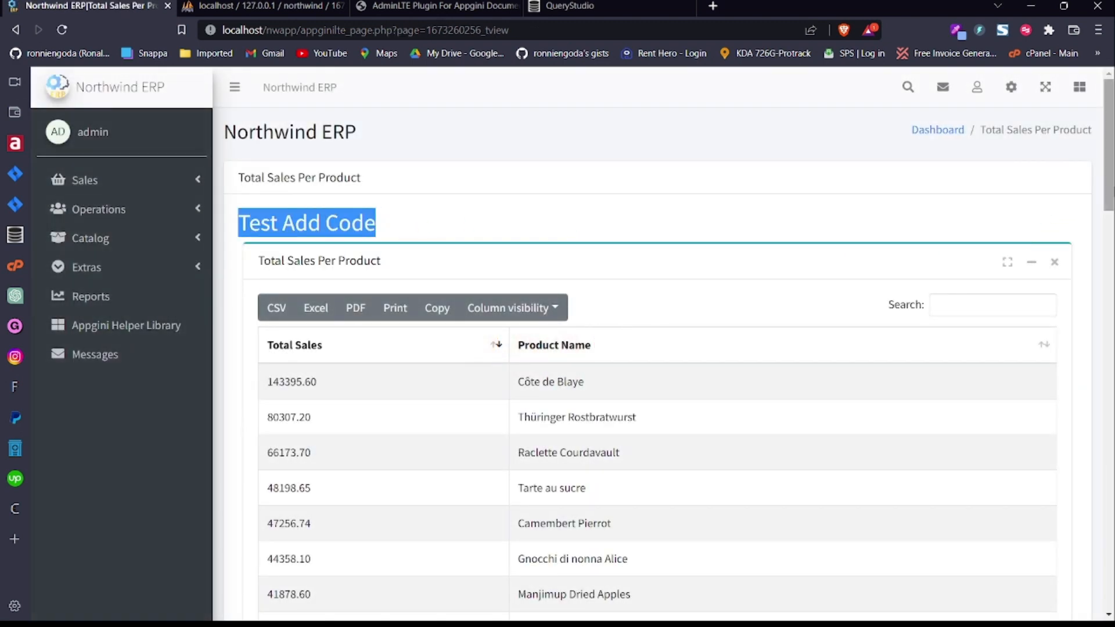
Step: Scroll through the table, noting it shows 50 of 77 entries per page
{"action": "scroll", "coordinate": [656, 343], "scroll_direction": "down", "scroll_amount": 20}
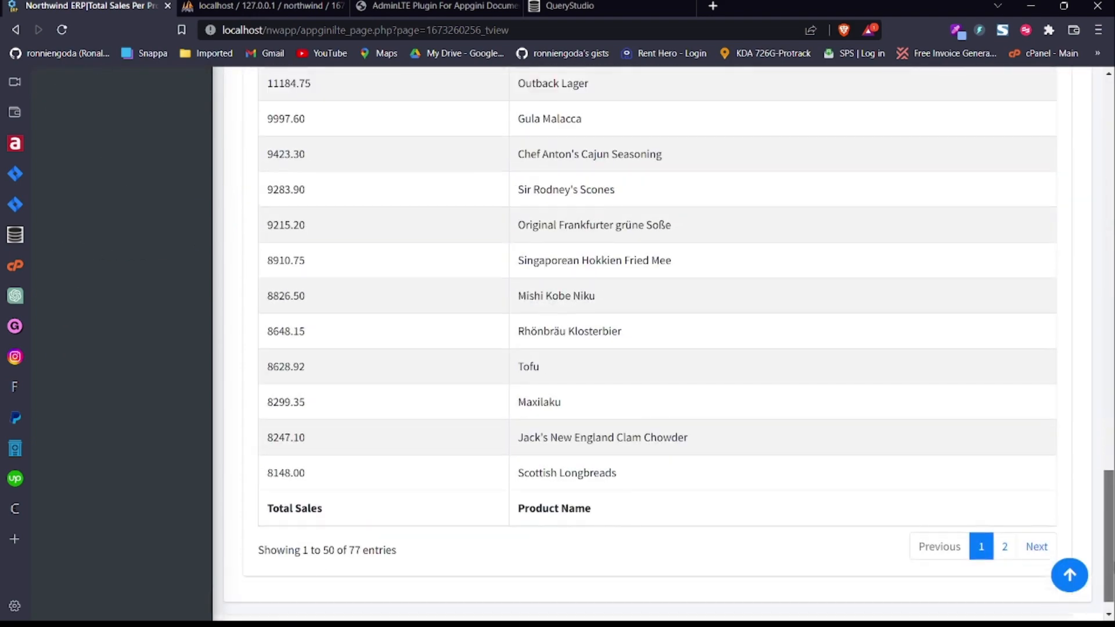
{"action": "left_click_drag", "start_coordinate": [1110, 555], "coordinate": [1112, 164]}
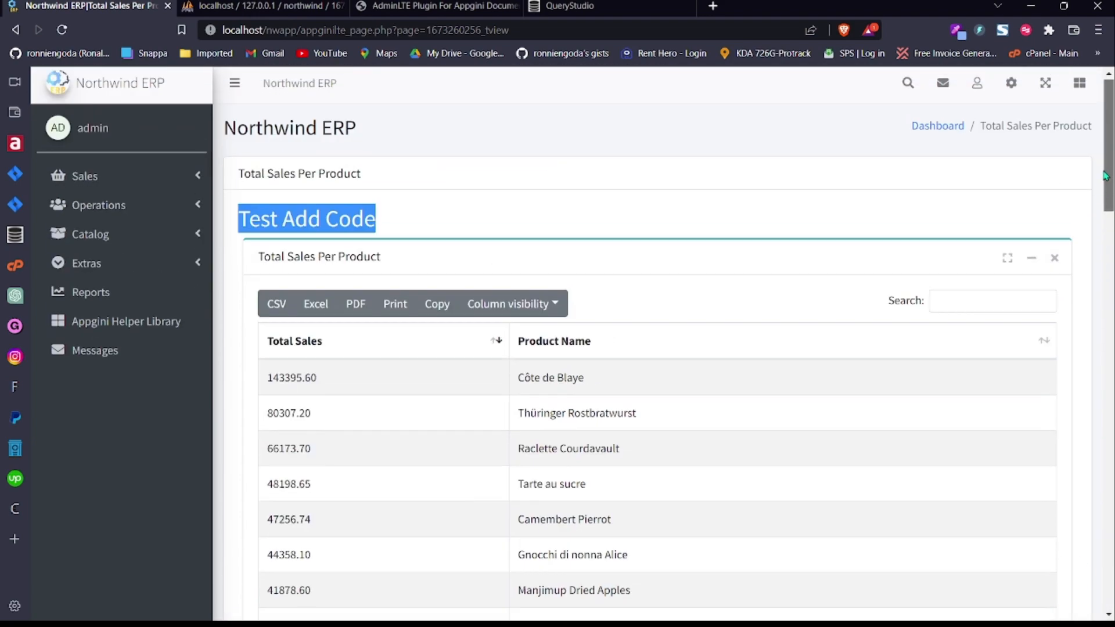
{"action": "scroll", "coordinate": [973, 202], "scroll_direction": "down", "scroll_amount": 10}
{"action": "scroll", "coordinate": [251, 496], "scroll_direction": "down", "scroll_amount": 12}
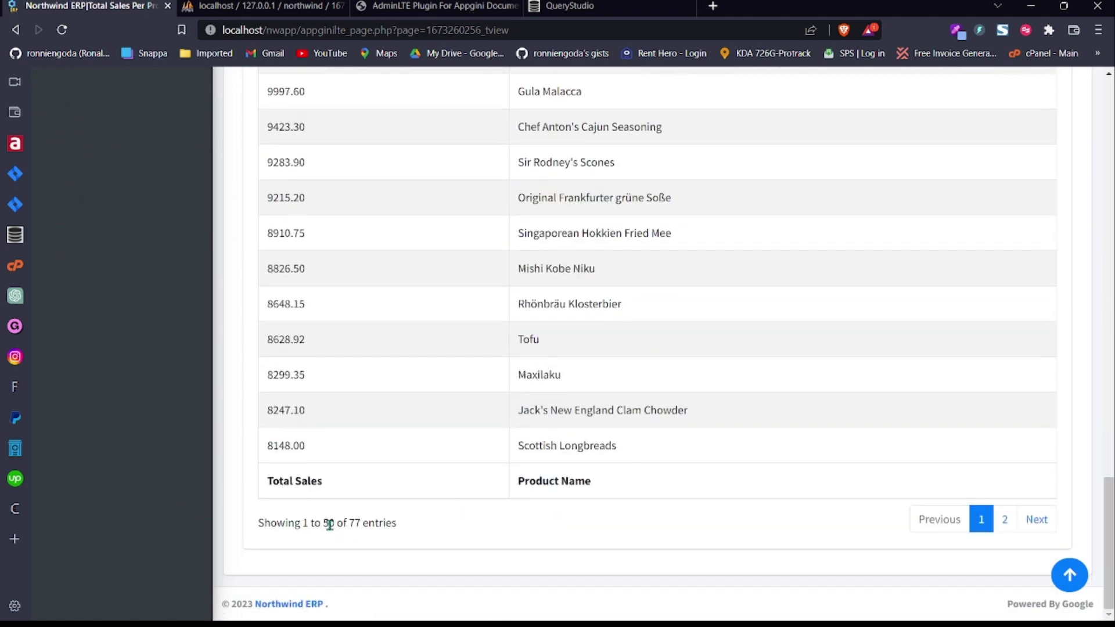
{"action": "double_click", "coordinate": [329, 525]}
{"action": "left_click_drag", "start_coordinate": [1113, 509], "coordinate": [1108, 99]}
{"action": "left_click", "coordinate": [1013, 88]}
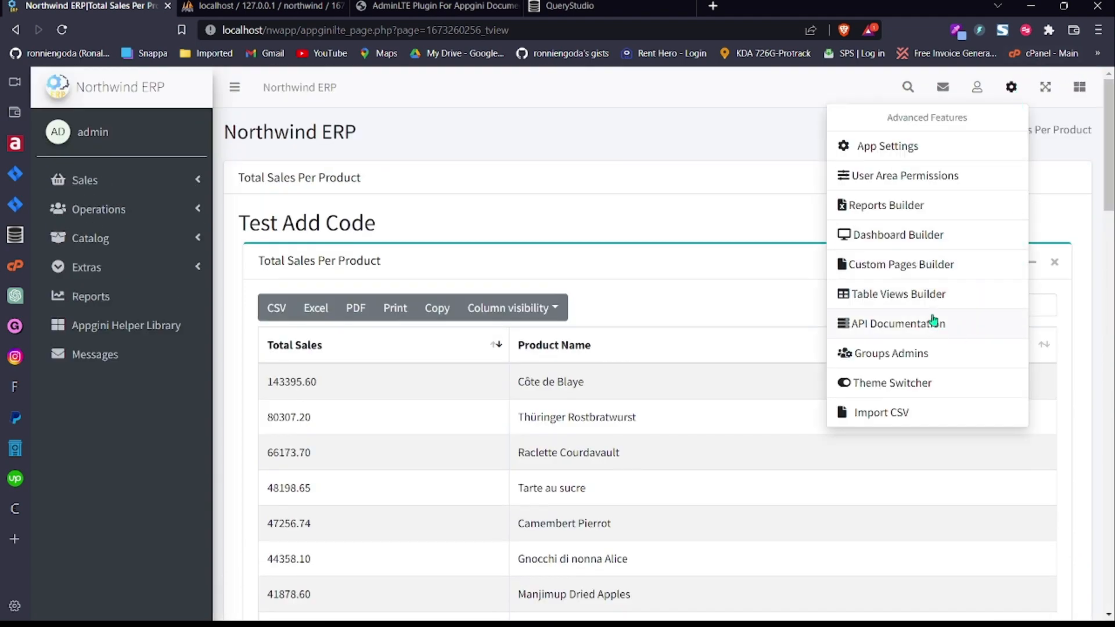
Step: Open the Total Sales Per Product page code and delete the Test Add Code heading line
{"action": "left_click", "coordinate": [932, 294]}
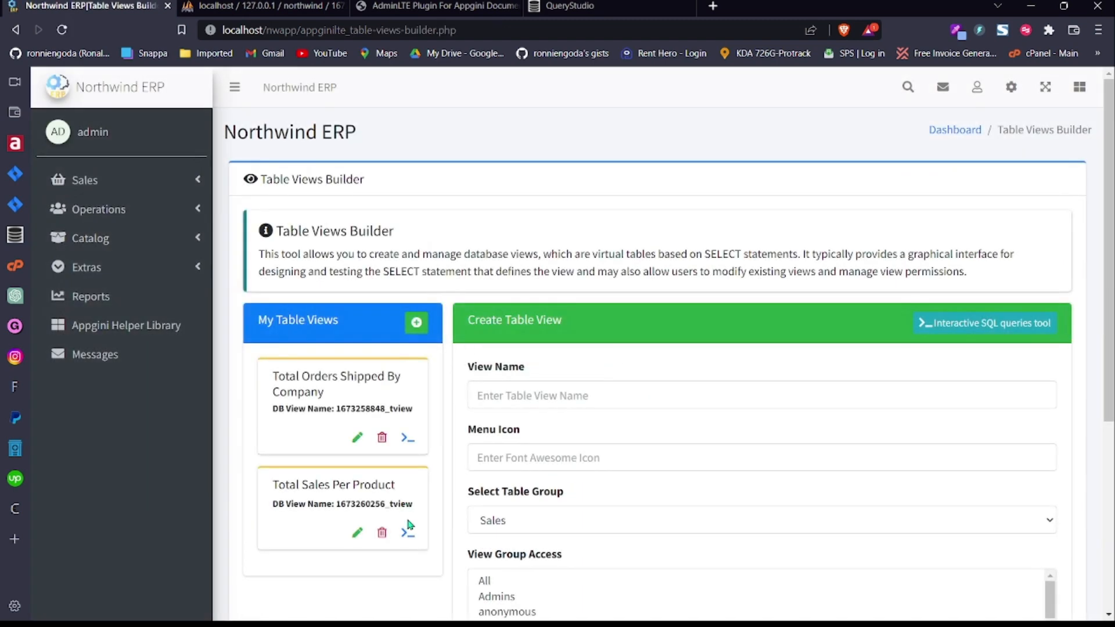
{"action": "left_click", "coordinate": [408, 533]}
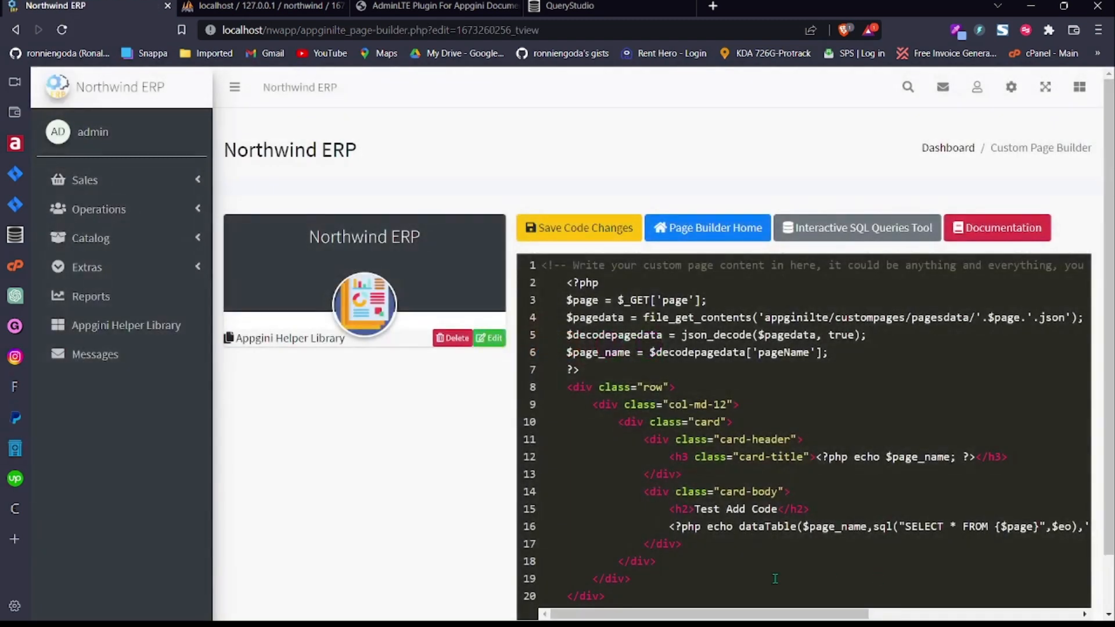
{"action": "left_click_drag", "start_coordinate": [806, 497], "coordinate": [815, 508]}
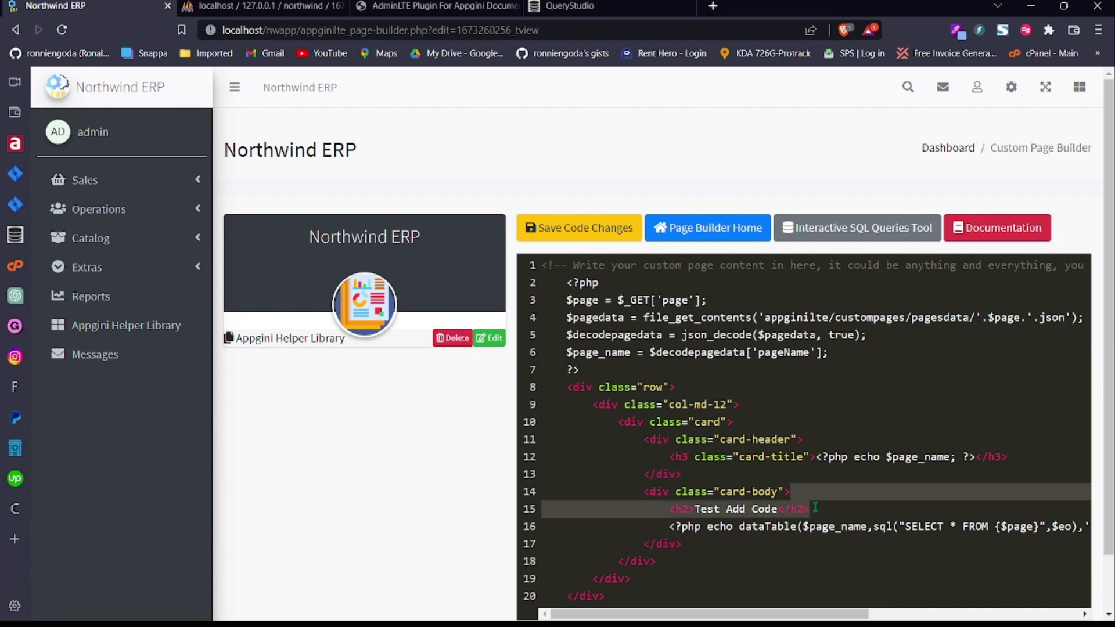
{"action": "key", "text": "BackSpace"}
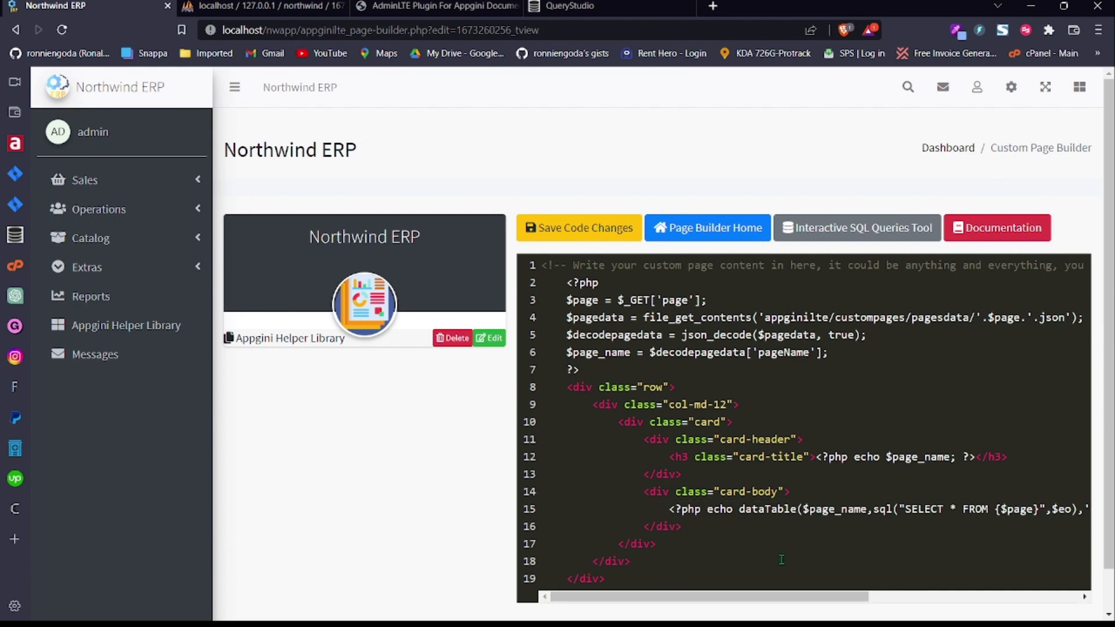
Step: Change the dataTable rows-per-page value from 50 to 20 and save the code
{"action": "double_click", "coordinate": [776, 509]}
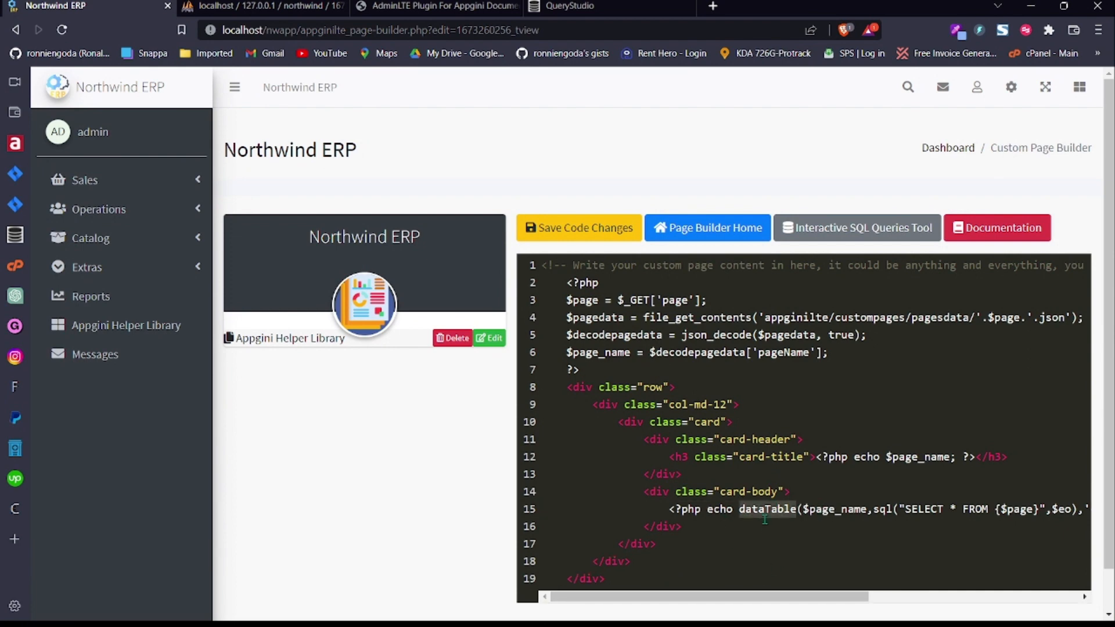
{"action": "left_click_drag", "start_coordinate": [776, 596], "coordinate": [1016, 596]}
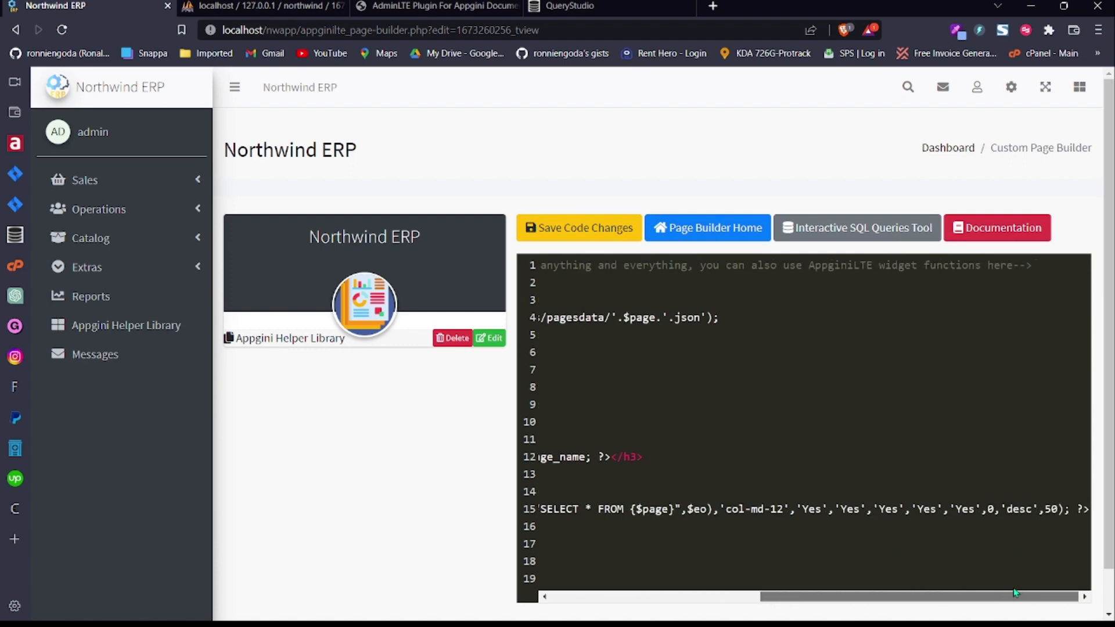
{"action": "double_click", "coordinate": [1055, 509]}
{"action": "type", "text": "20"}
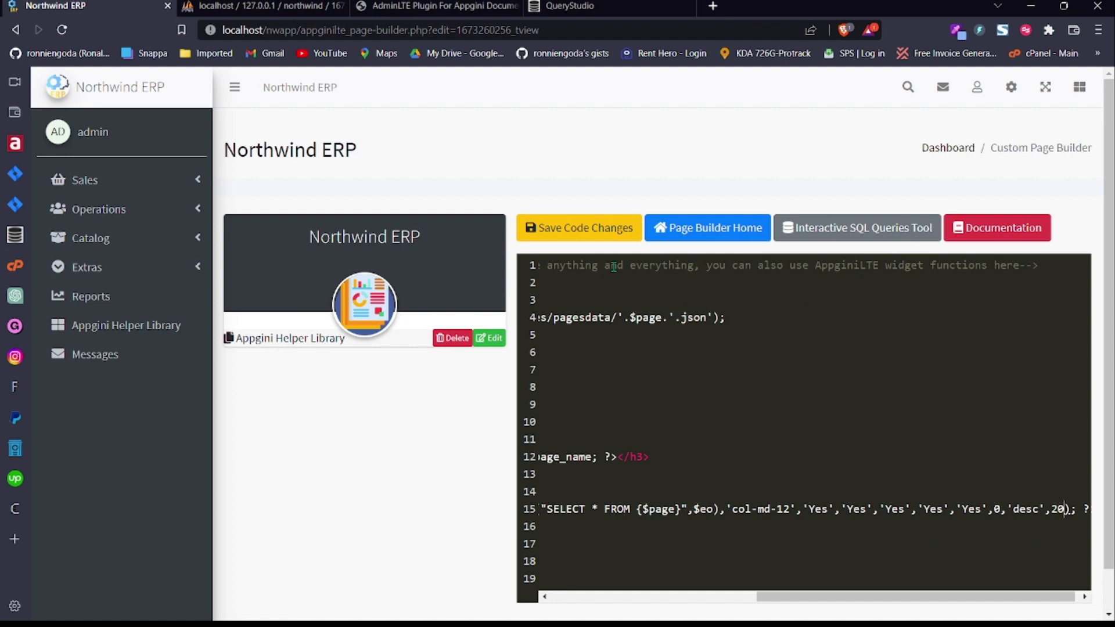
{"action": "left_click", "coordinate": [600, 236]}
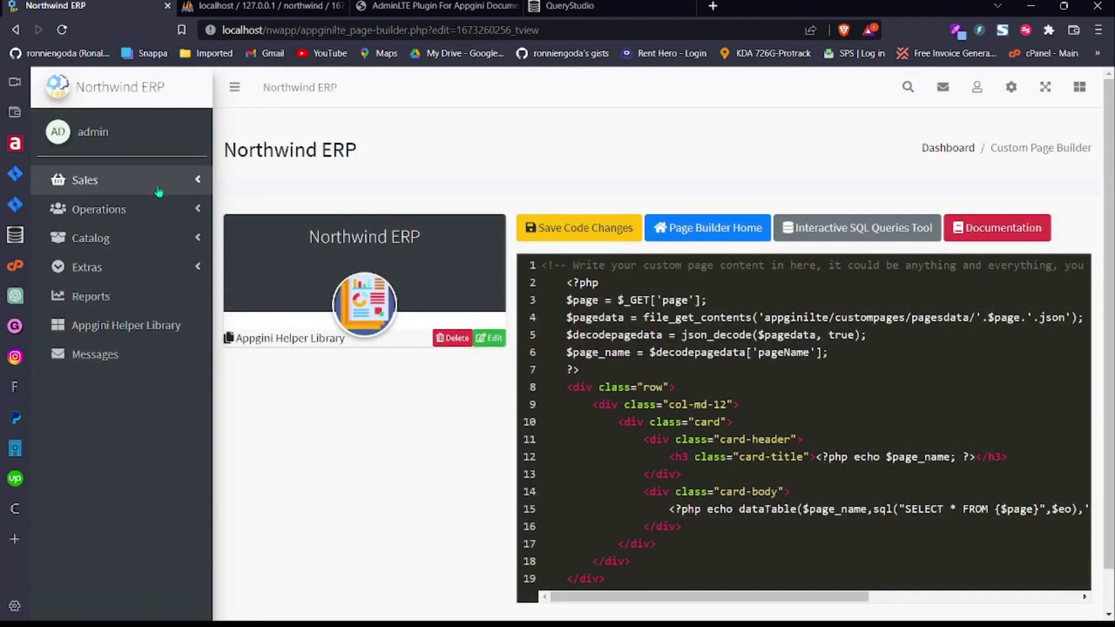
Step: Open Total Sales Per Product and page through pages 2–4 of the 20-row table
{"action": "left_click", "coordinate": [158, 180]}
{"action": "left_click", "coordinate": [174, 294]}
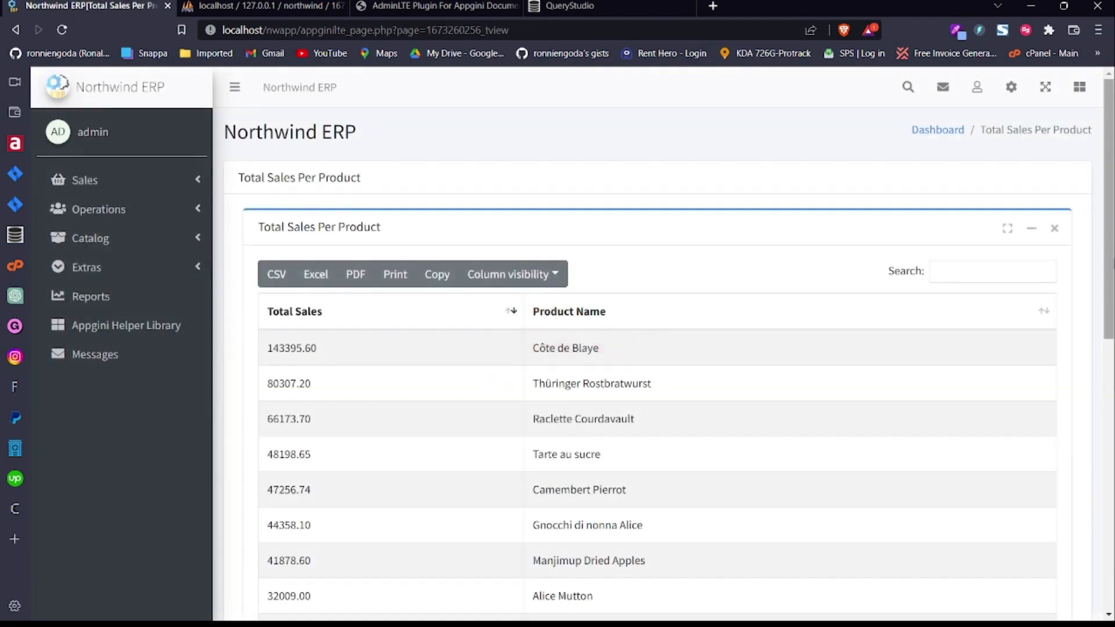
{"action": "scroll", "coordinate": [846, 538], "scroll_direction": "down", "scroll_amount": 10}
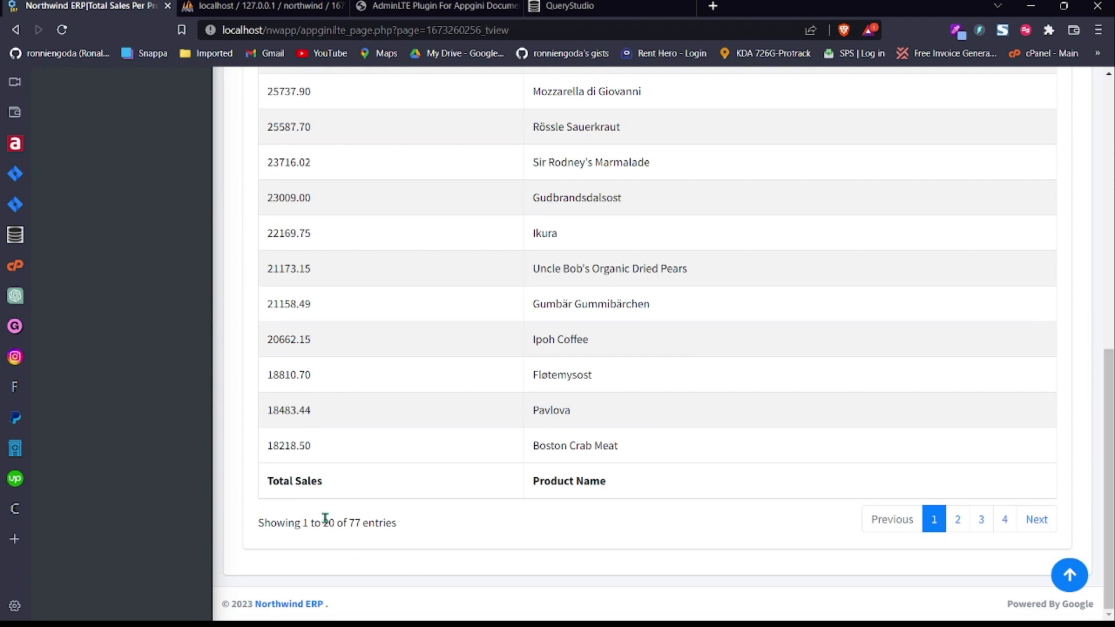
{"action": "double_click", "coordinate": [327, 522]}
{"action": "left_click", "coordinate": [958, 519]}
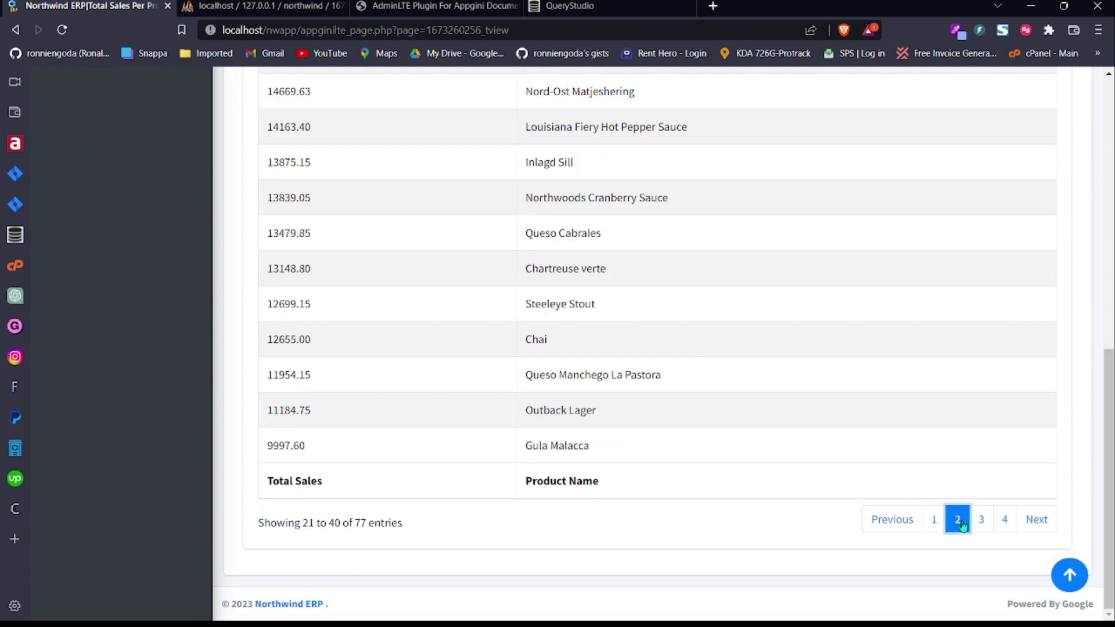
{"action": "left_click", "coordinate": [981, 520]}
{"action": "left_click", "coordinate": [1005, 519]}
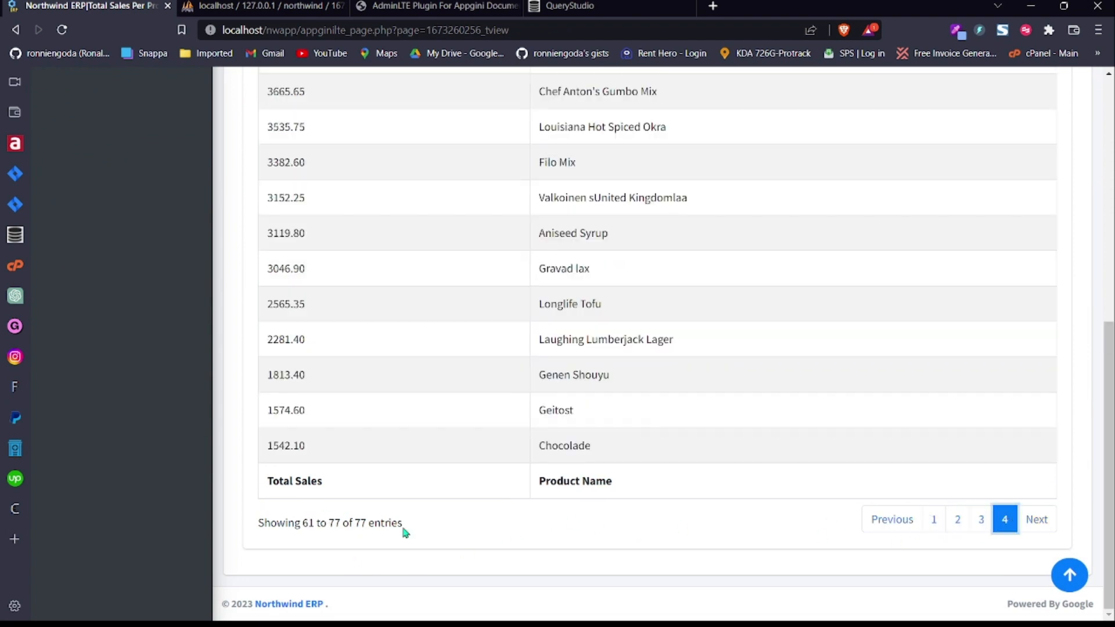
Step: Return to the Table Views Builder from the Advanced Features menu
{"action": "left_click_drag", "start_coordinate": [1109, 482], "coordinate": [1109, 233]}
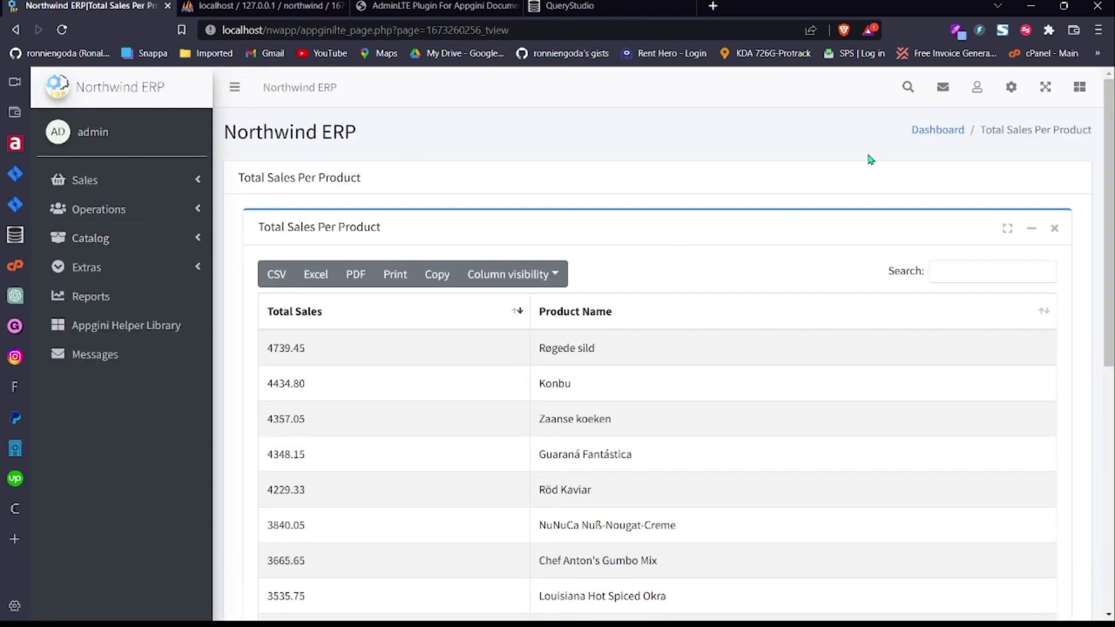
{"action": "left_click", "coordinate": [1011, 89]}
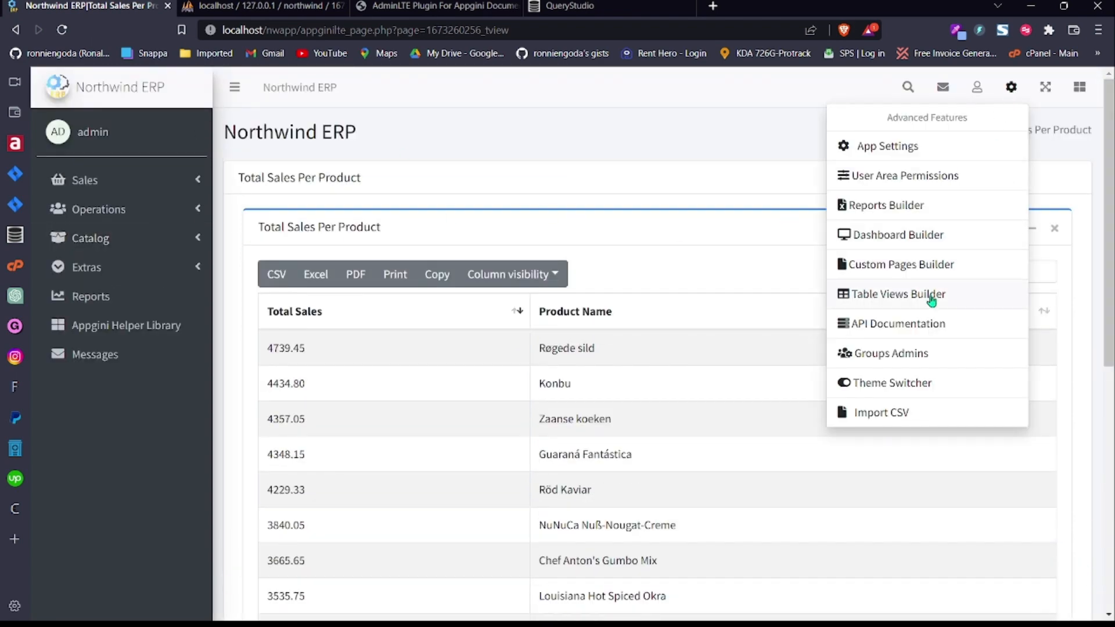
{"action": "left_click", "coordinate": [931, 296]}
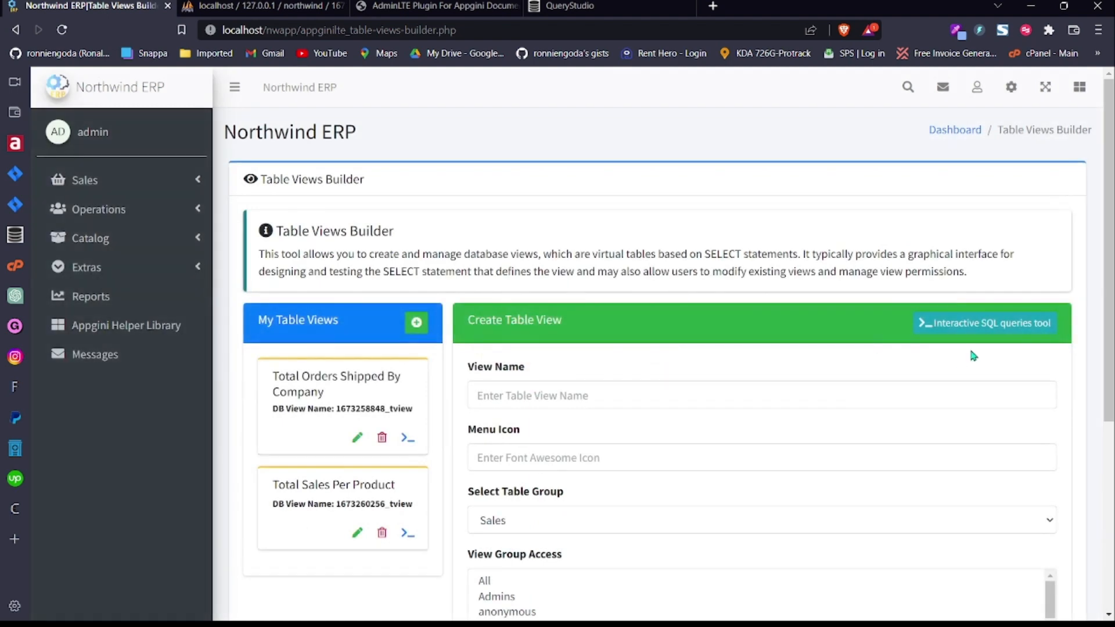
{"action": "left_click", "coordinate": [1011, 88]}
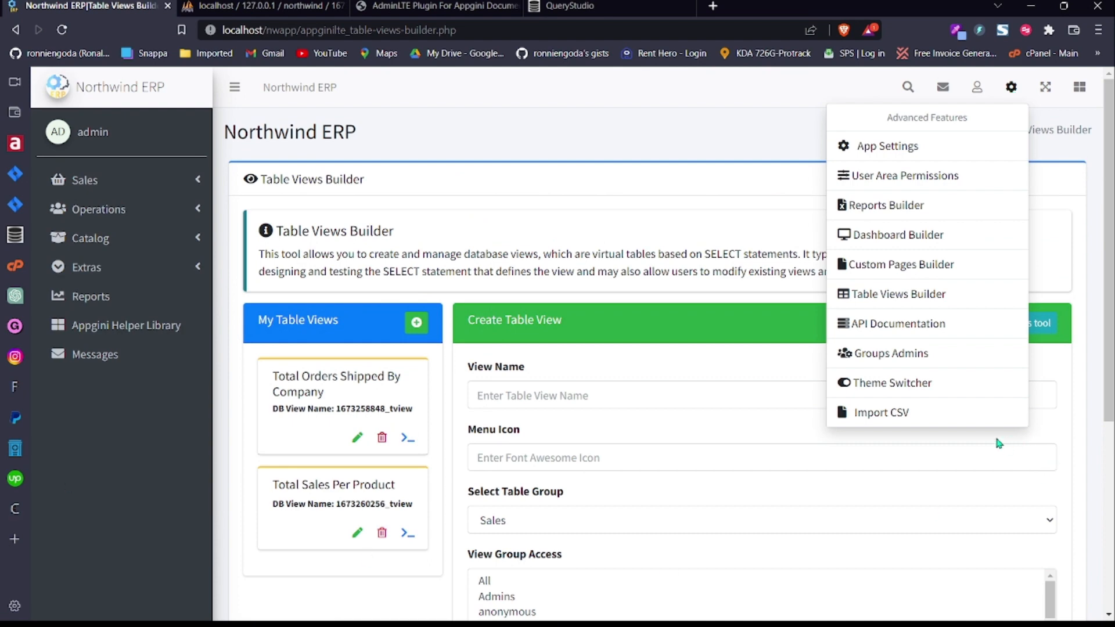
Step: Open the Customers list from Sales and collapse the sidebar to icons
{"action": "left_click", "coordinate": [687, 133]}
{"action": "left_click", "coordinate": [167, 179]}
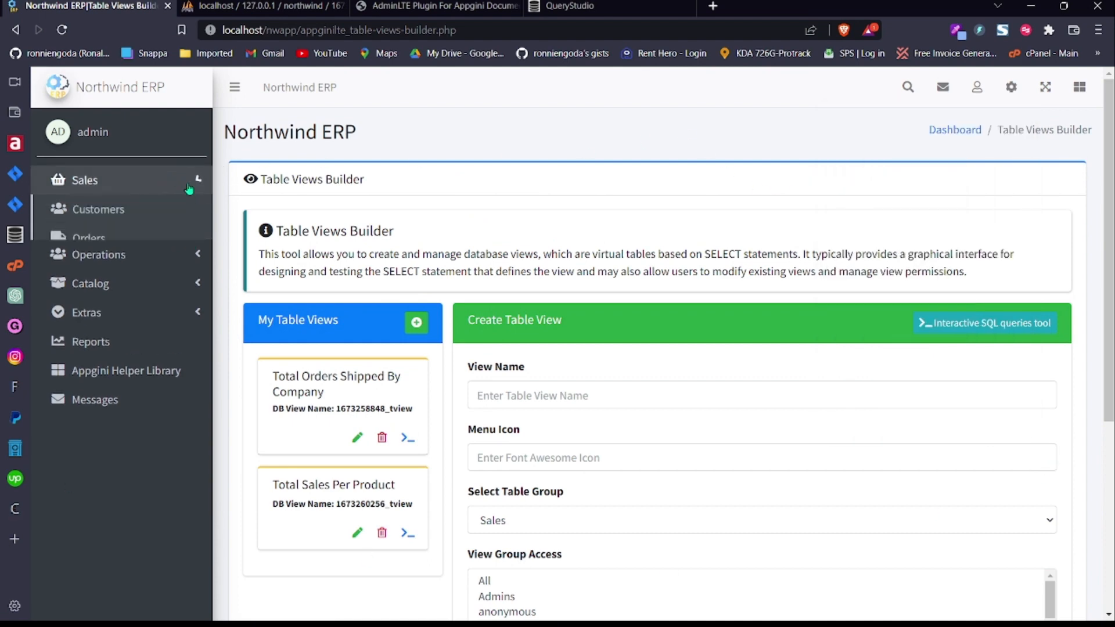
{"action": "left_click", "coordinate": [150, 212]}
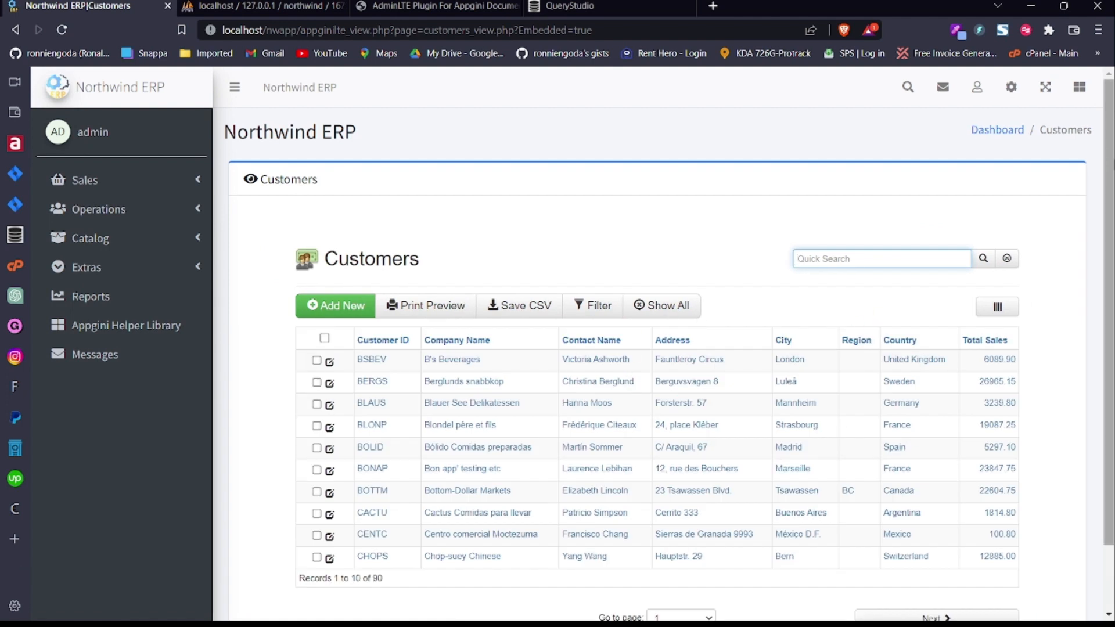
{"action": "left_click", "coordinate": [235, 88]}
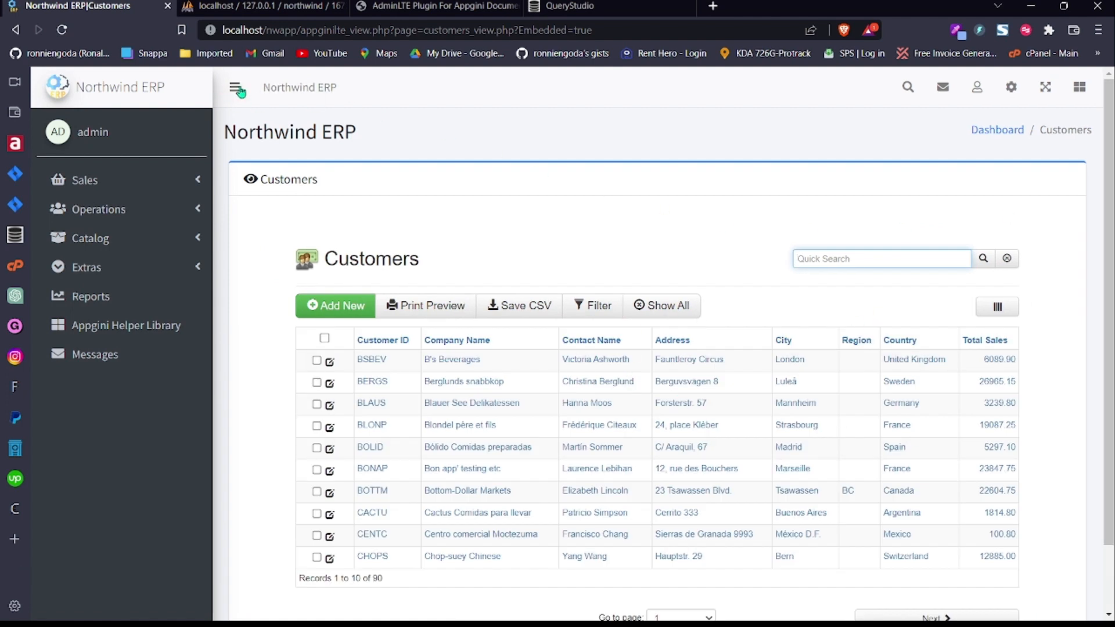
{"action": "triple_click", "coordinate": [1041, 342]}
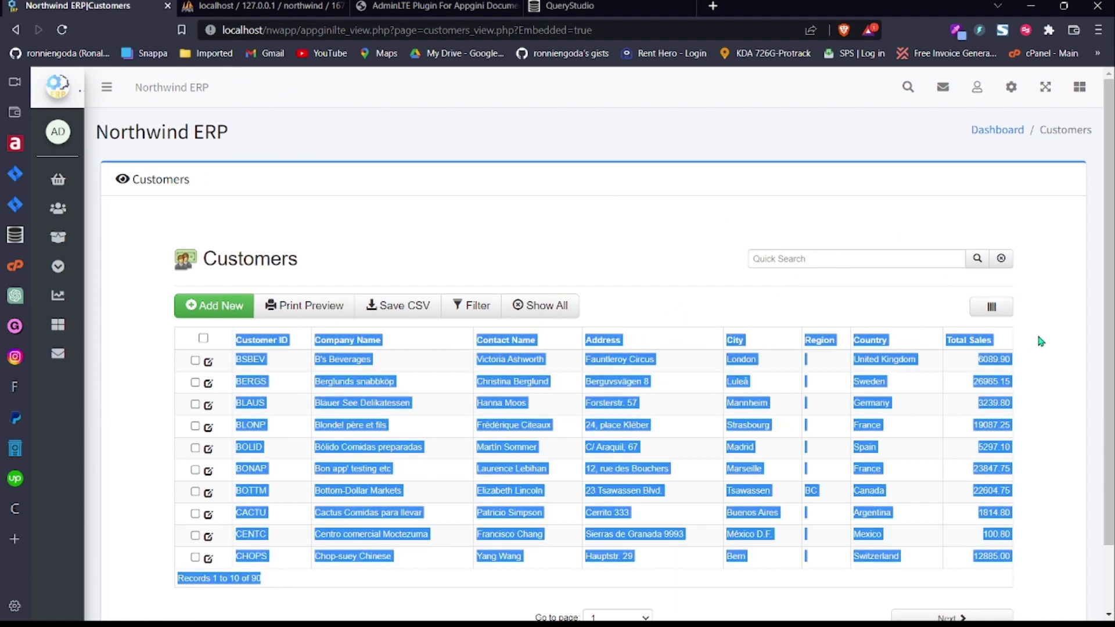
{"action": "left_click", "coordinate": [563, 223]}
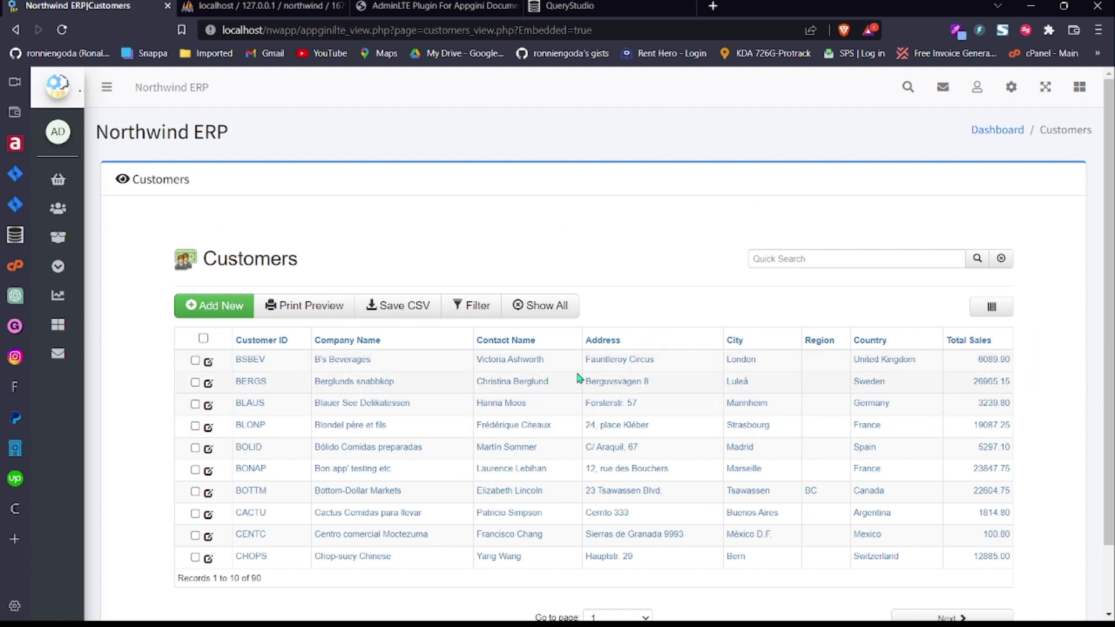
Step: Toggle the navigation sidebar between expanded and icon-only several times
{"action": "left_click", "coordinate": [106, 87]}
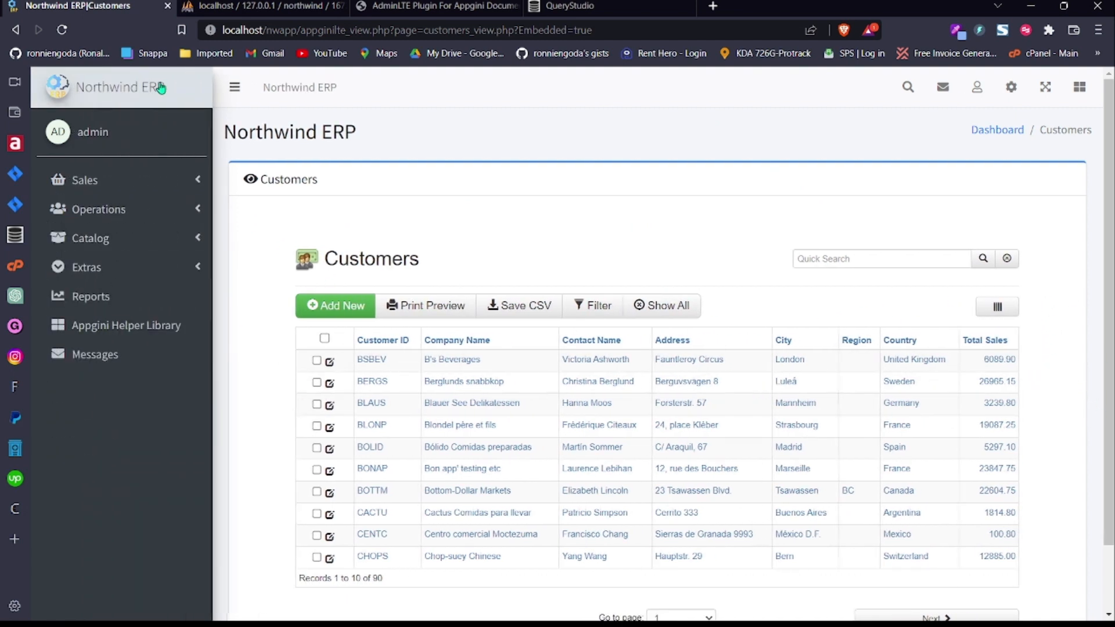
{"action": "left_click", "coordinate": [233, 89]}
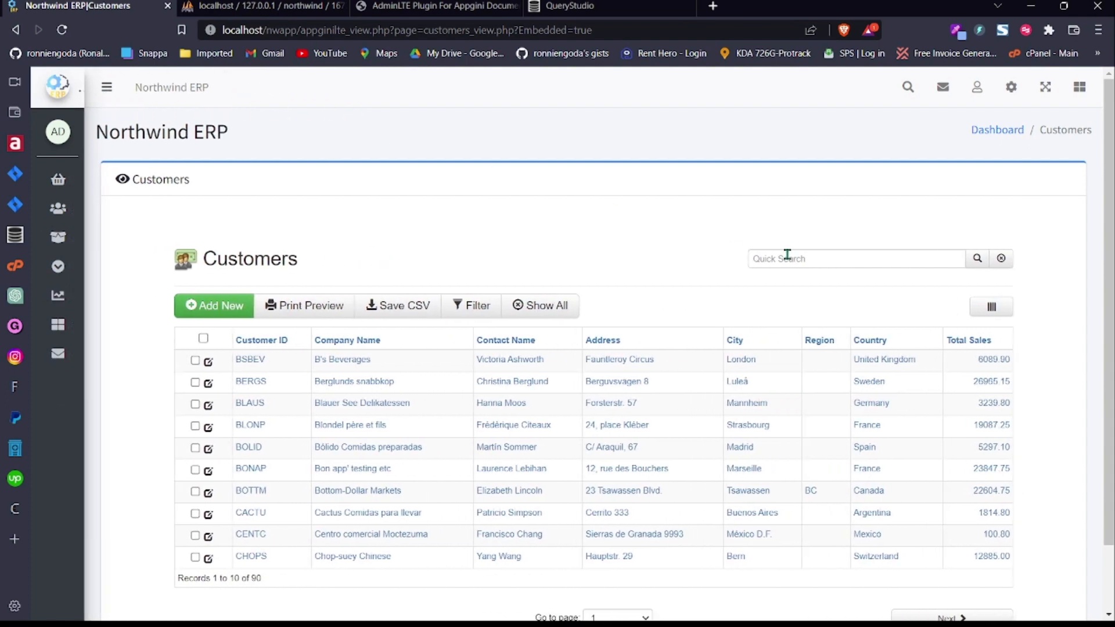
{"action": "left_click", "coordinate": [106, 87]}
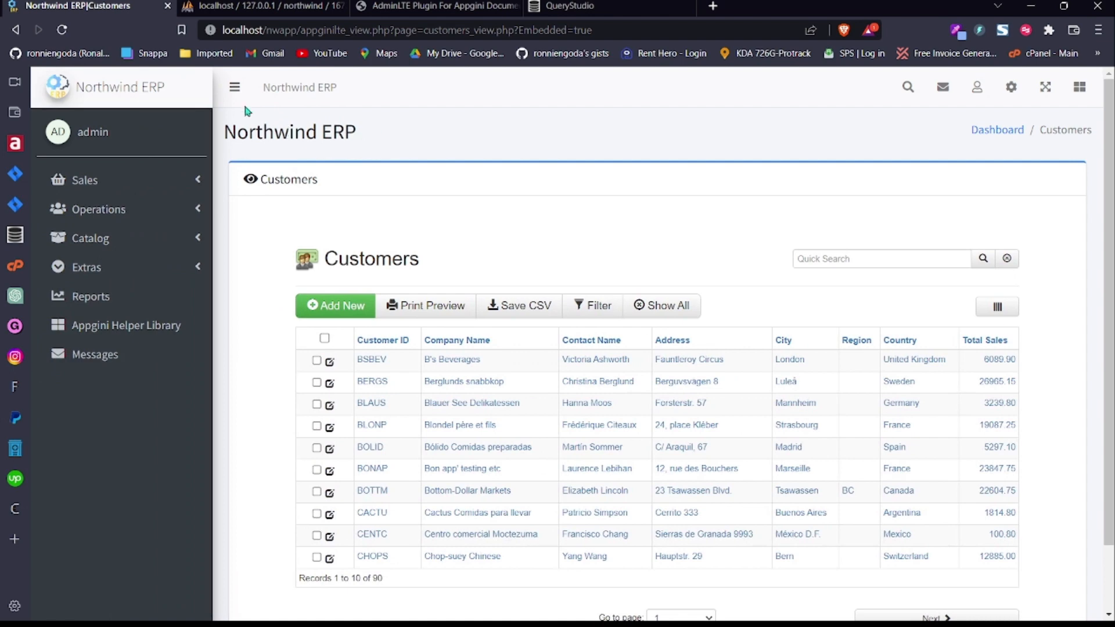
{"action": "left_click", "coordinate": [234, 88]}
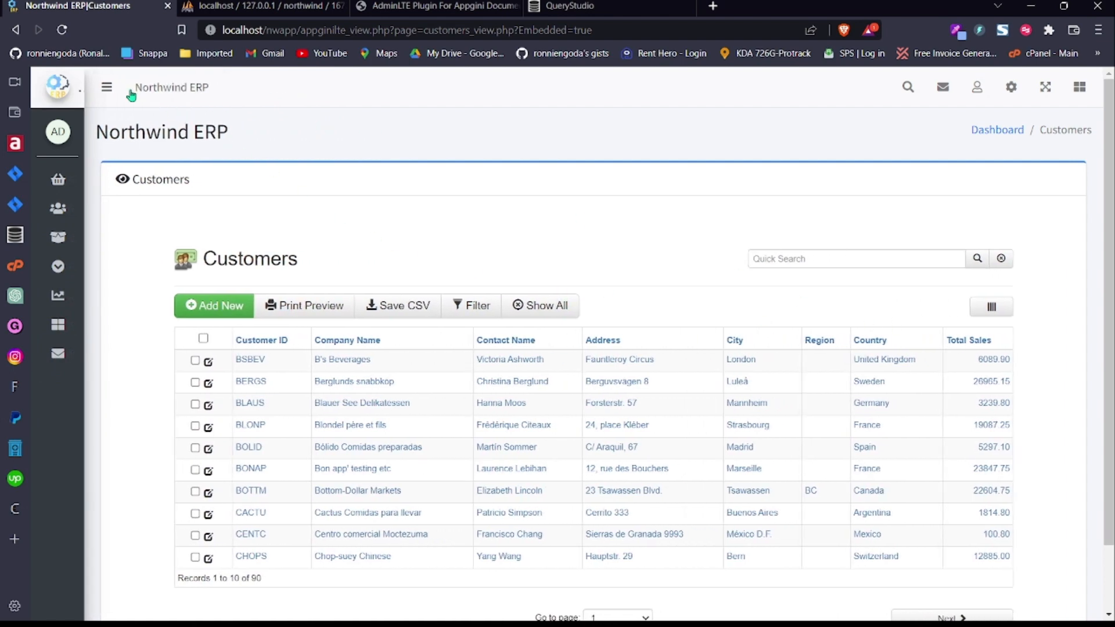
{"action": "left_click", "coordinate": [106, 87]}
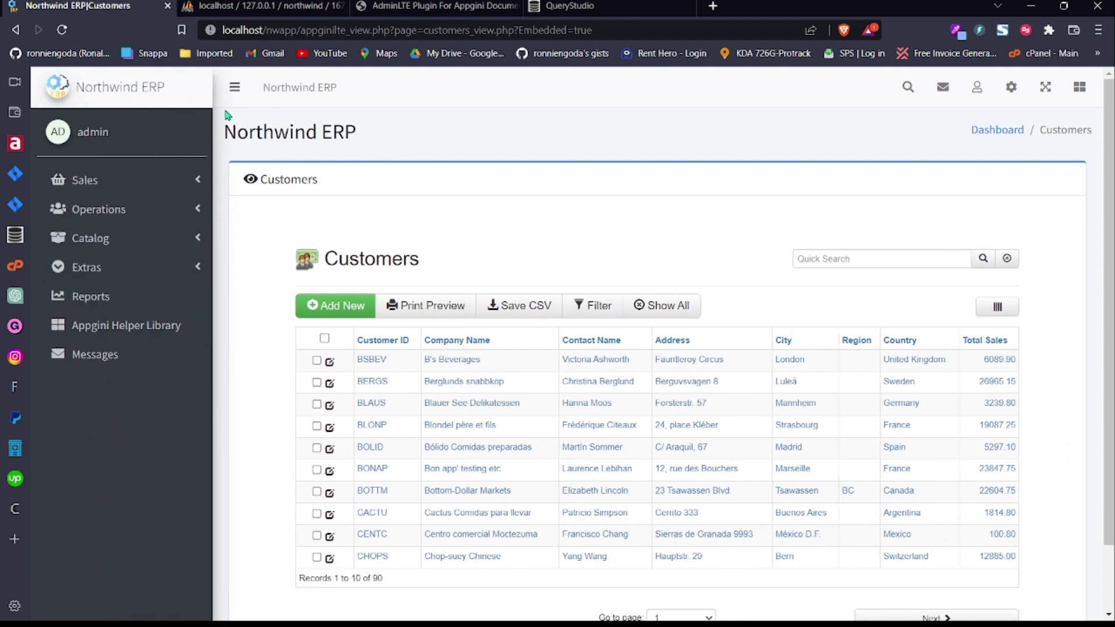
{"action": "left_click", "coordinate": [234, 88]}
{"action": "scroll", "coordinate": [1098, 274], "scroll_direction": "down", "scroll_amount": 1}
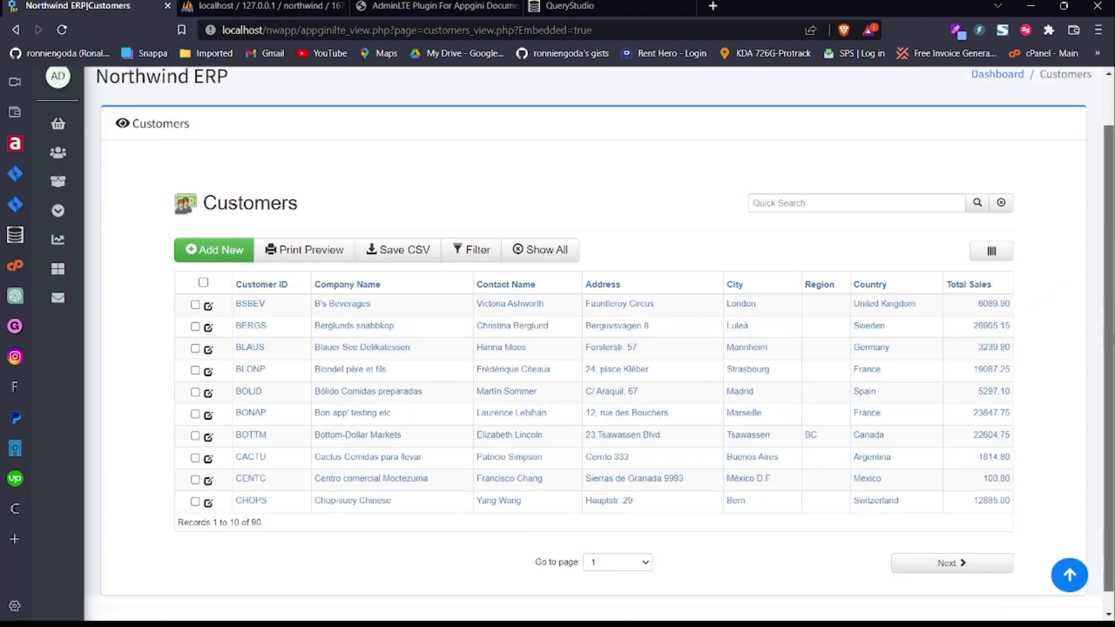
{"action": "scroll", "coordinate": [709, 390], "scroll_direction": "up", "scroll_amount": 1}
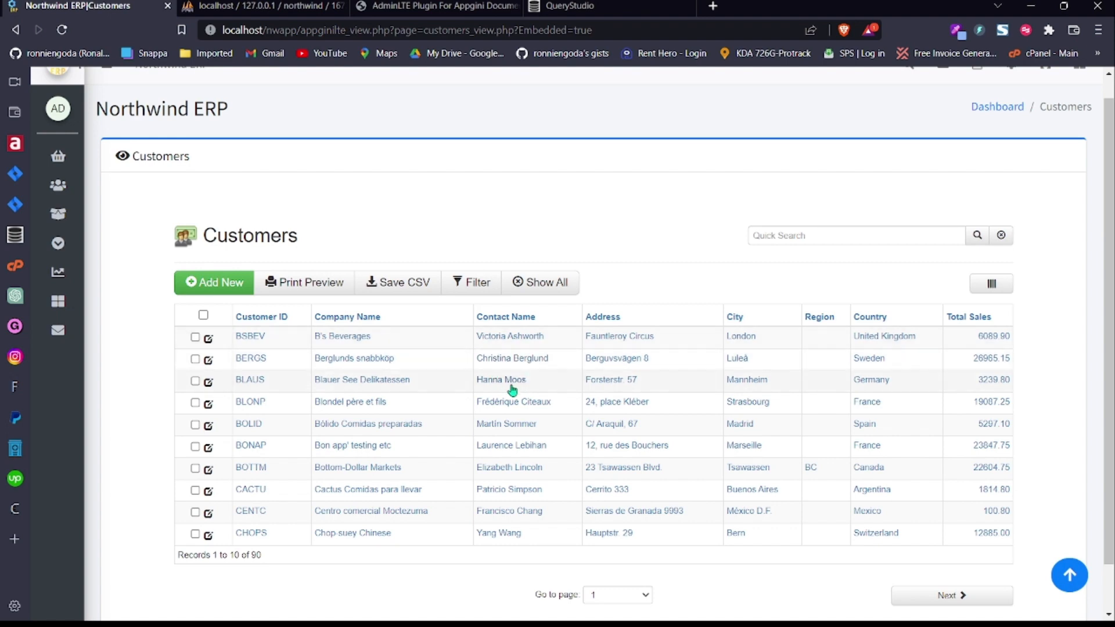
{"action": "scroll", "coordinate": [516, 381], "scroll_direction": "down", "scroll_amount": 1}
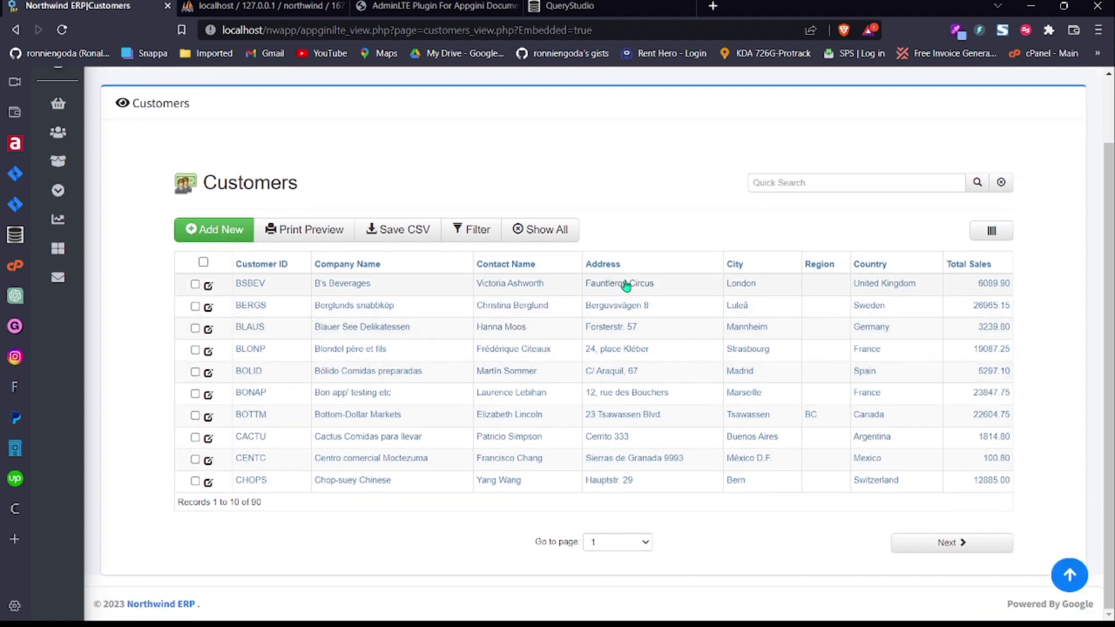
{"action": "scroll", "coordinate": [250, 297], "scroll_direction": "up", "scroll_amount": 1}
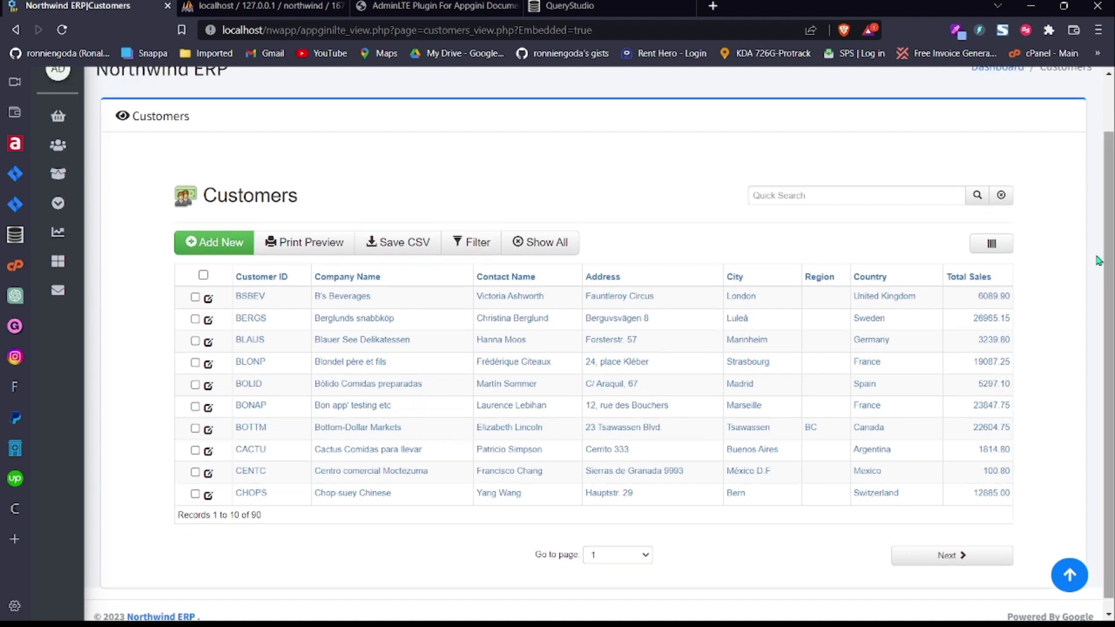
Step: Open the BSBEV (B's Beverages) record, close the theme bar, and view its 10 orders
{"action": "left_click", "coordinate": [208, 298]}
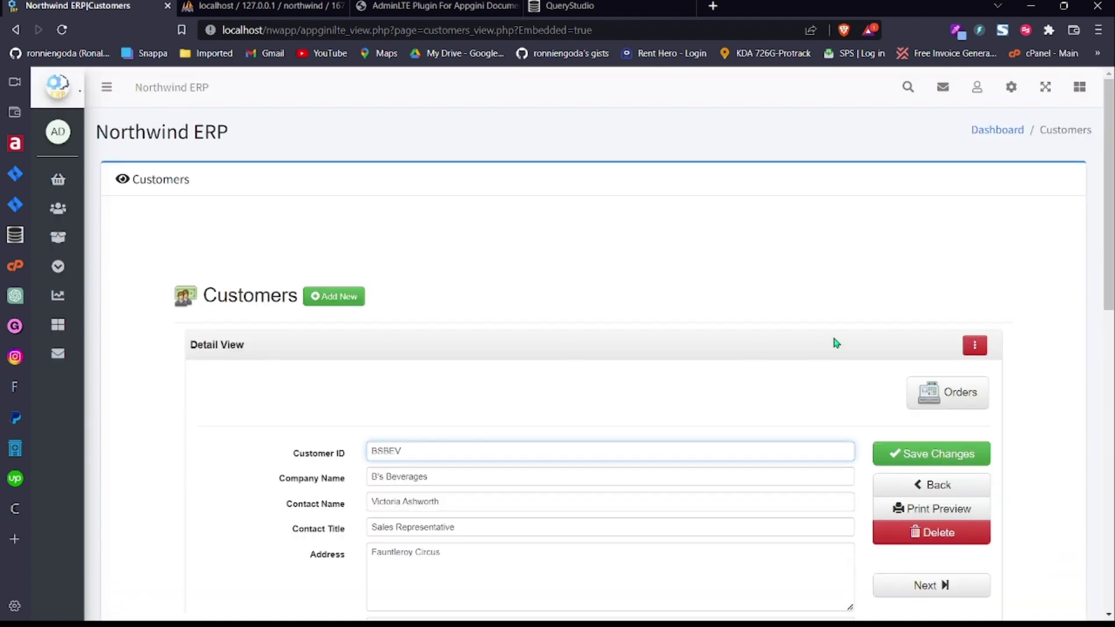
{"action": "left_click_drag", "start_coordinate": [1109, 203], "coordinate": [1109, 496]}
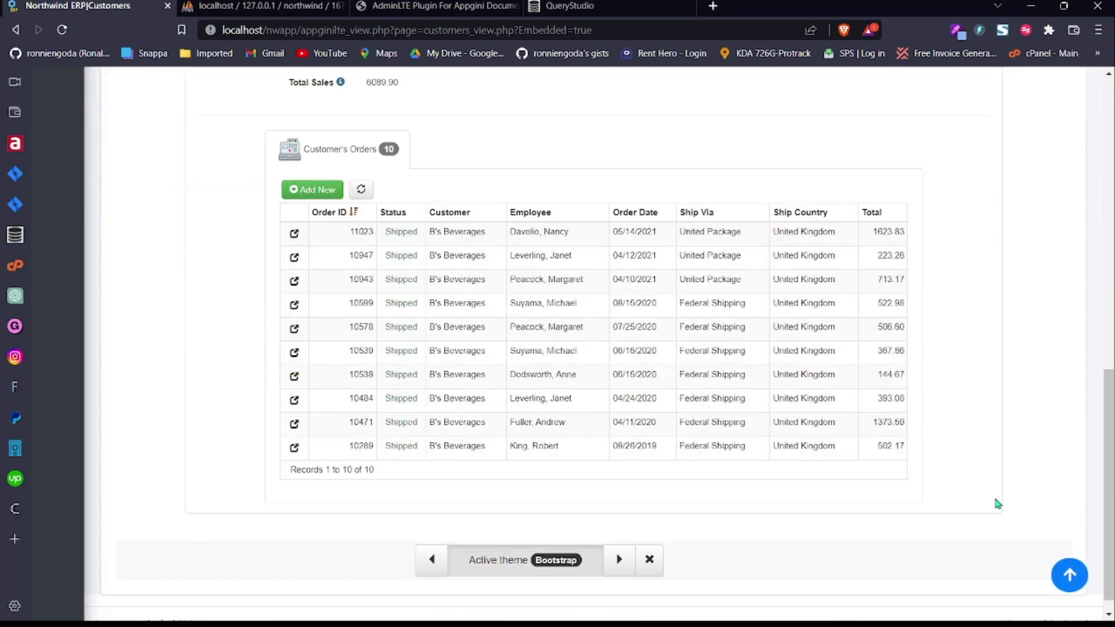
{"action": "left_click", "coordinate": [646, 557]}
{"action": "left_click_drag", "start_coordinate": [1106, 411], "coordinate": [1086, 89]}
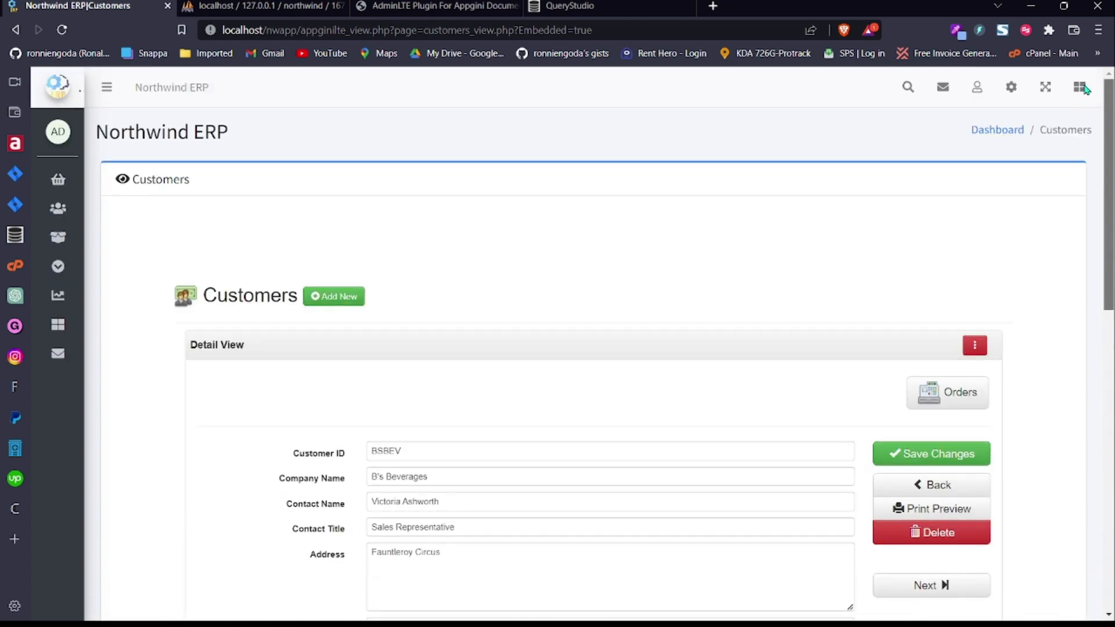
Step: Load the homepage via the Northwind ERP brand link and scroll through its summary boxes and order charts
{"action": "left_click", "coordinate": [106, 87]}
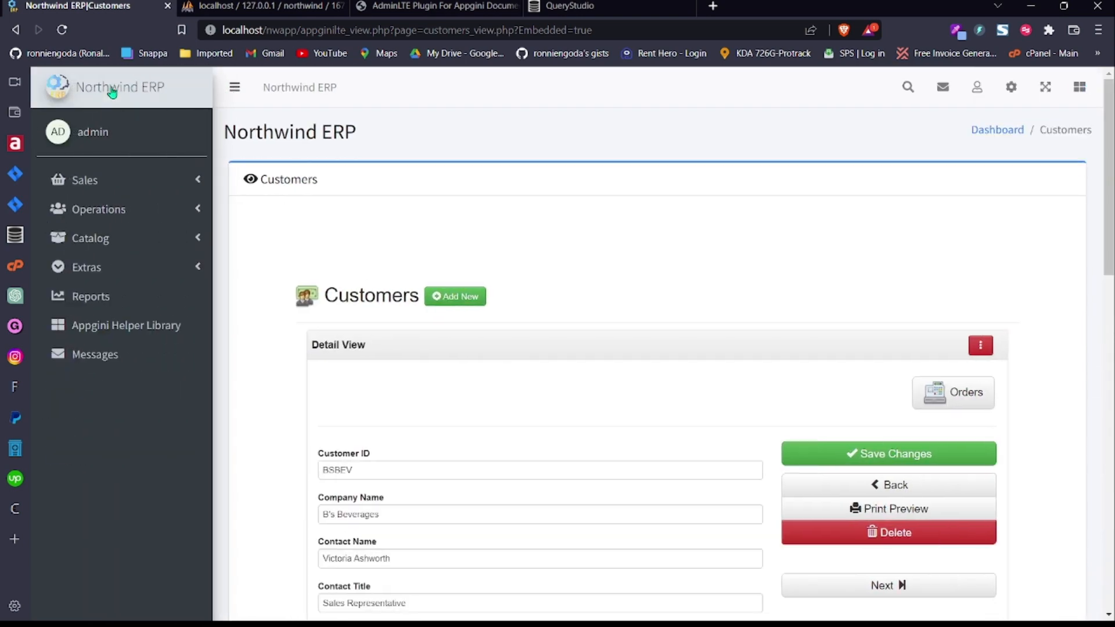
{"action": "left_click", "coordinate": [139, 103]}
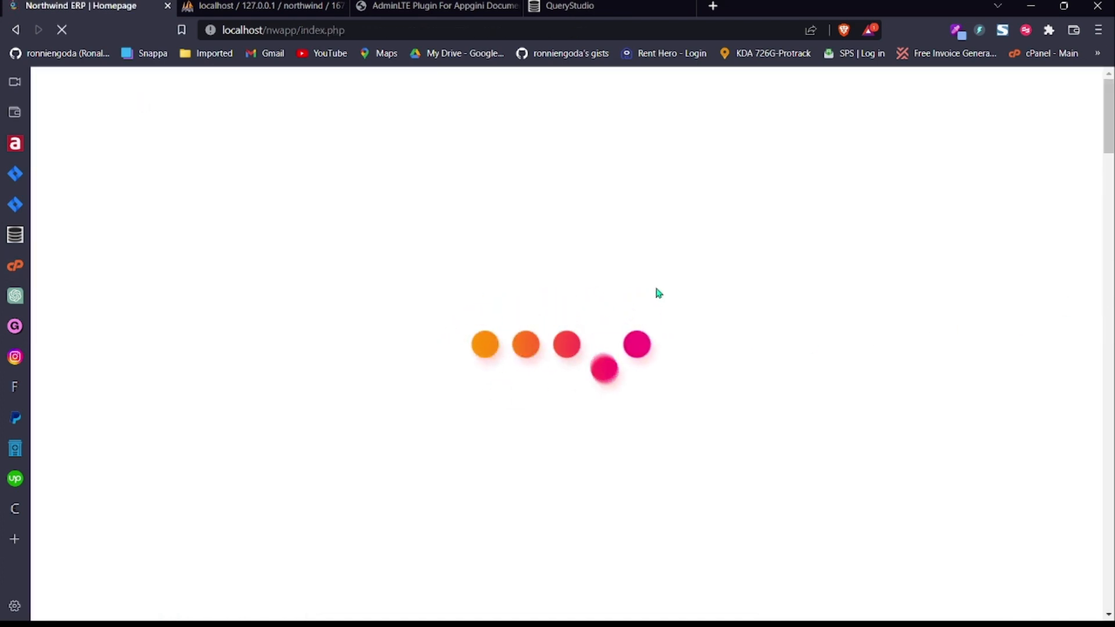
{"action": "scroll", "coordinate": [563, 273], "scroll_direction": "down", "scroll_amount": 5}
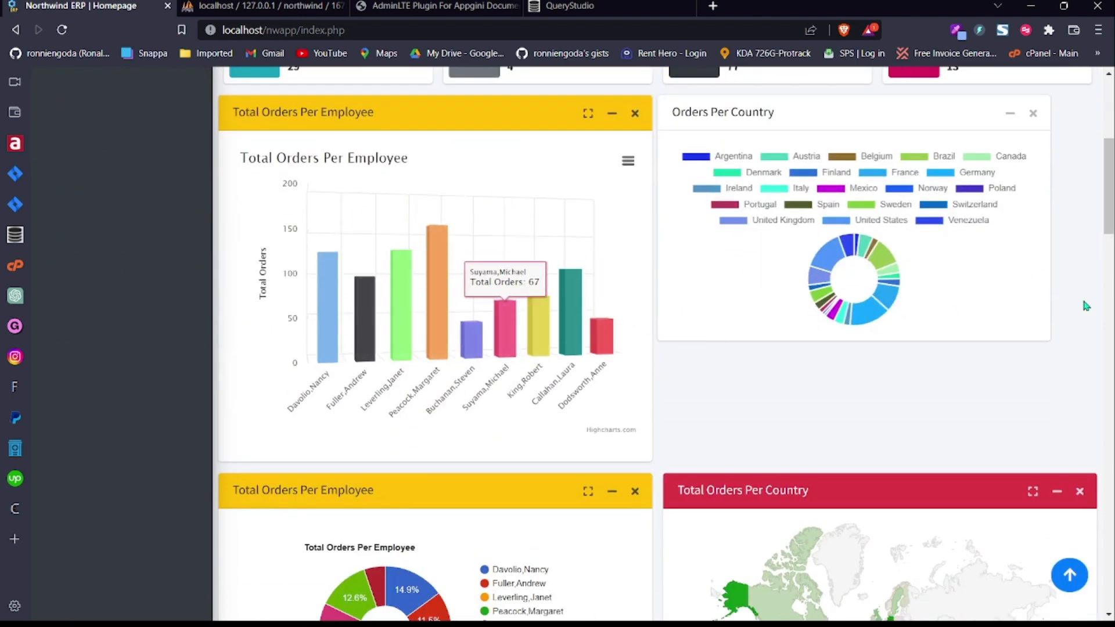
{"action": "scroll", "coordinate": [606, 154], "scroll_direction": "down", "scroll_amount": 5}
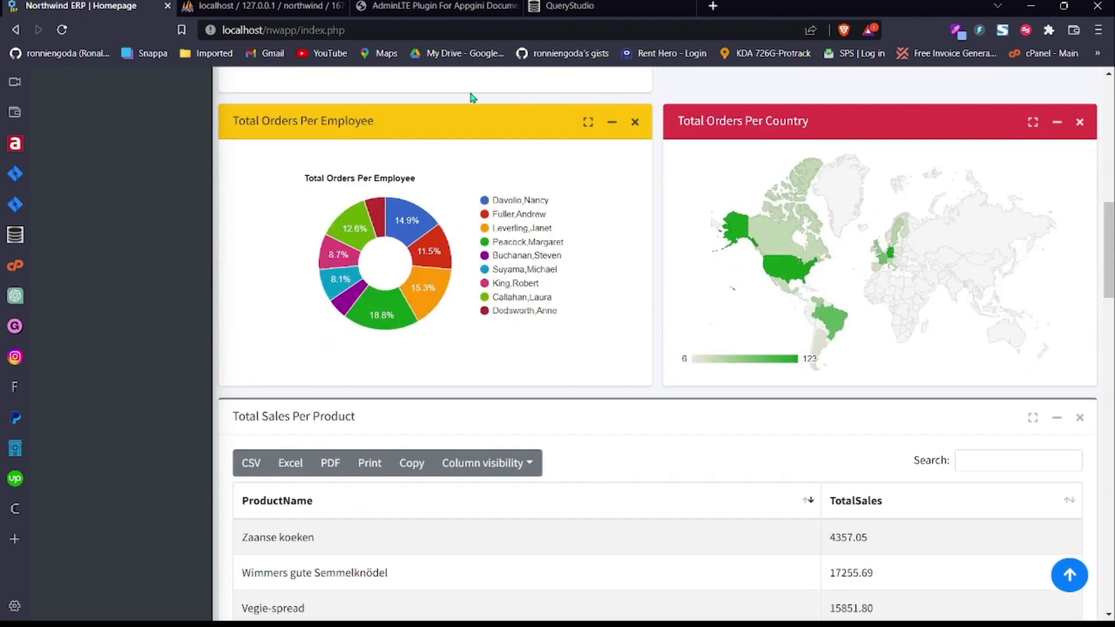
{"action": "left_click", "coordinate": [429, 7]}
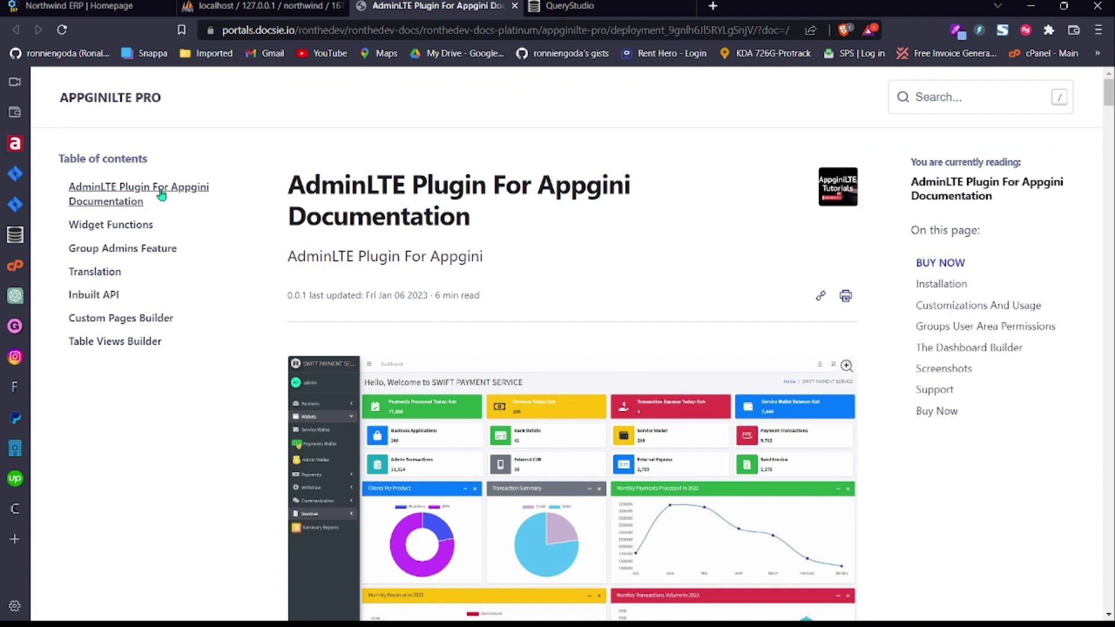
{"action": "left_click", "coordinate": [76, 6]}
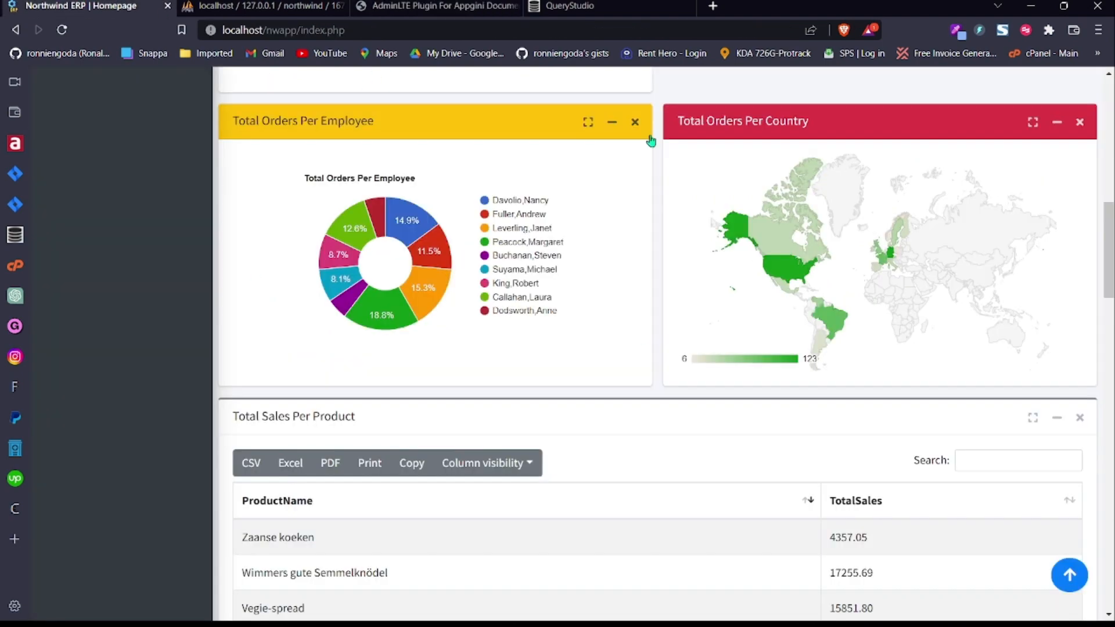
{"action": "scroll", "coordinate": [1109, 245], "scroll_direction": "up", "scroll_amount": 1}
{"action": "scroll", "coordinate": [1110, 246], "scroll_direction": "up", "scroll_amount": 10}
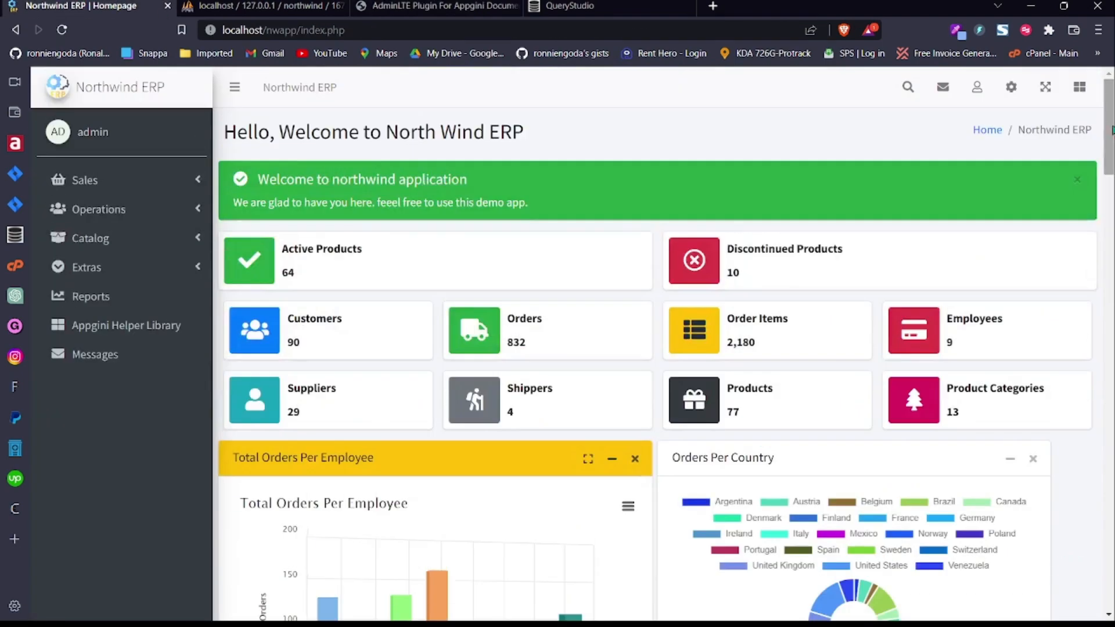
{"action": "left_click", "coordinate": [1012, 87]}
Step: Open Dashboard Builder to see Admins_Top.php code, then switch to the AdminLTE Plugin documentation tab
{"action": "left_click", "coordinate": [898, 235]}
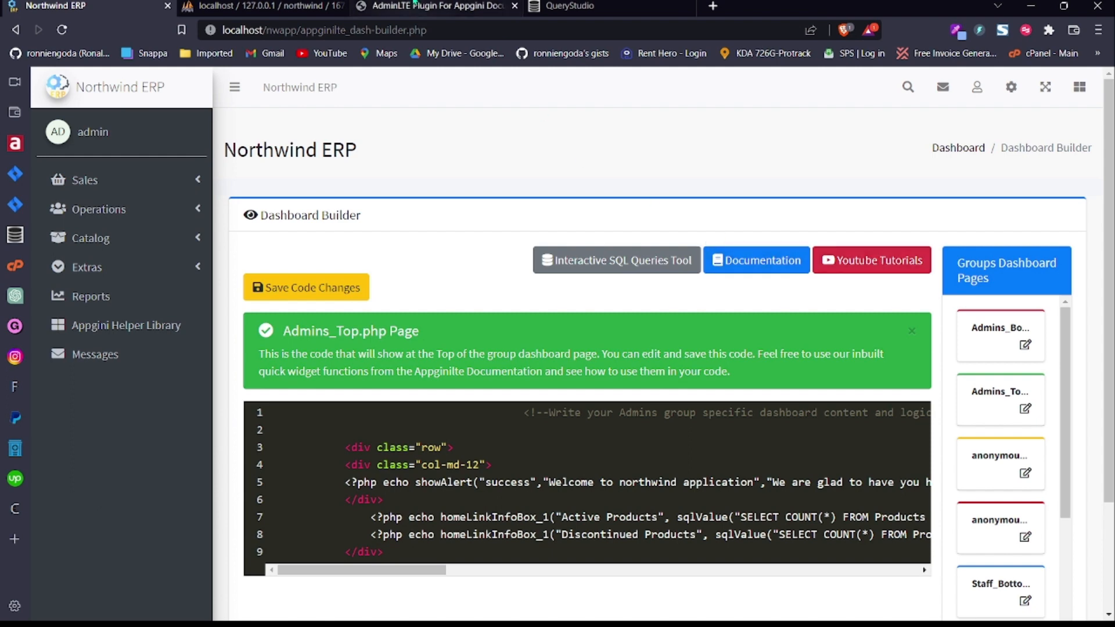
{"action": "left_click", "coordinate": [415, 4]}
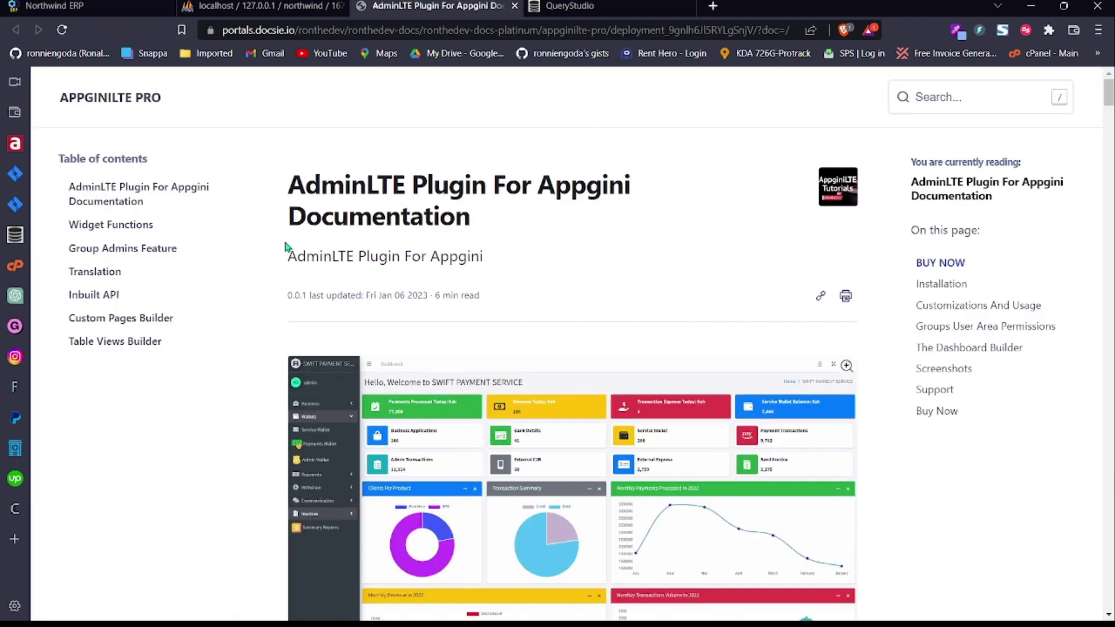
Step: Go to the Widget Functions page and jump to its Google Charts section of seven chart types
{"action": "left_click", "coordinate": [121, 231]}
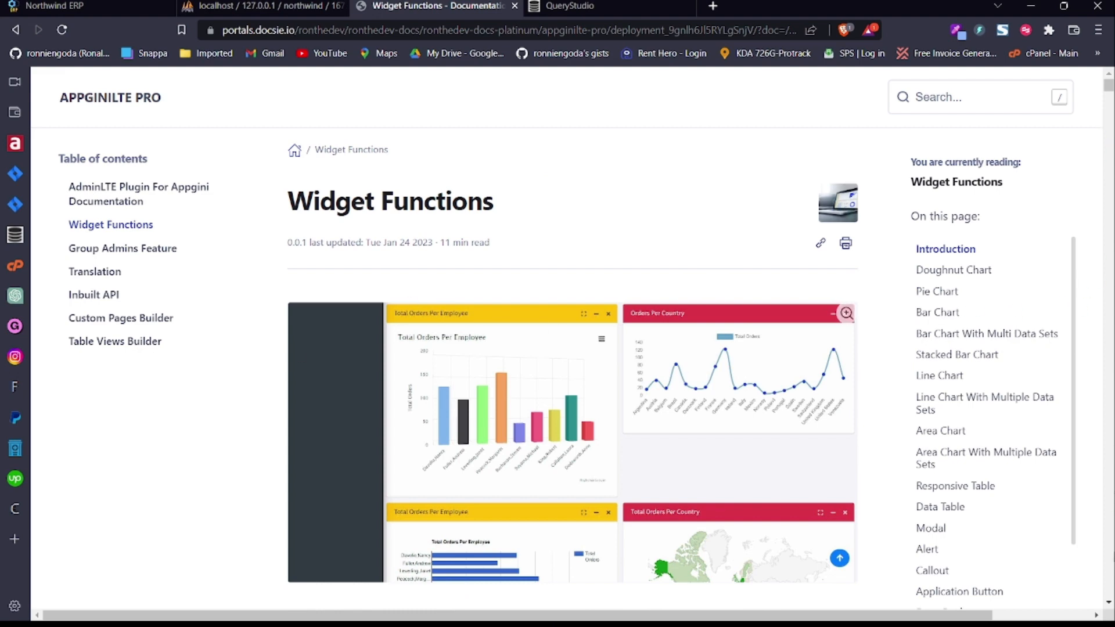
{"action": "scroll", "coordinate": [847, 313], "scroll_direction": "down", "scroll_amount": 3}
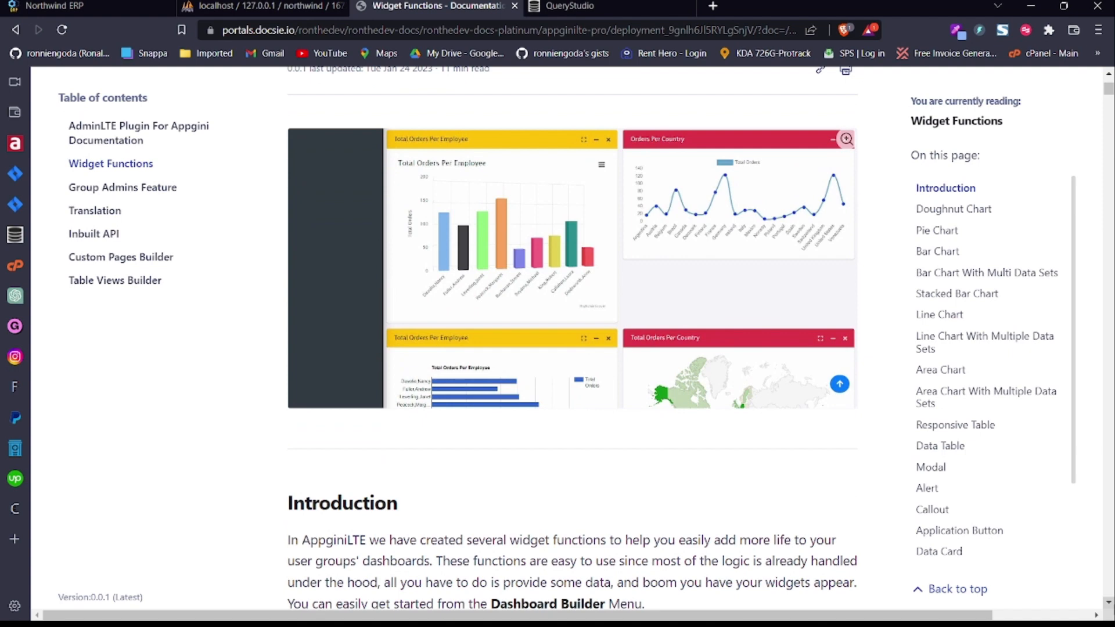
{"action": "scroll", "coordinate": [1084, 373], "scroll_direction": "down", "scroll_amount": 1}
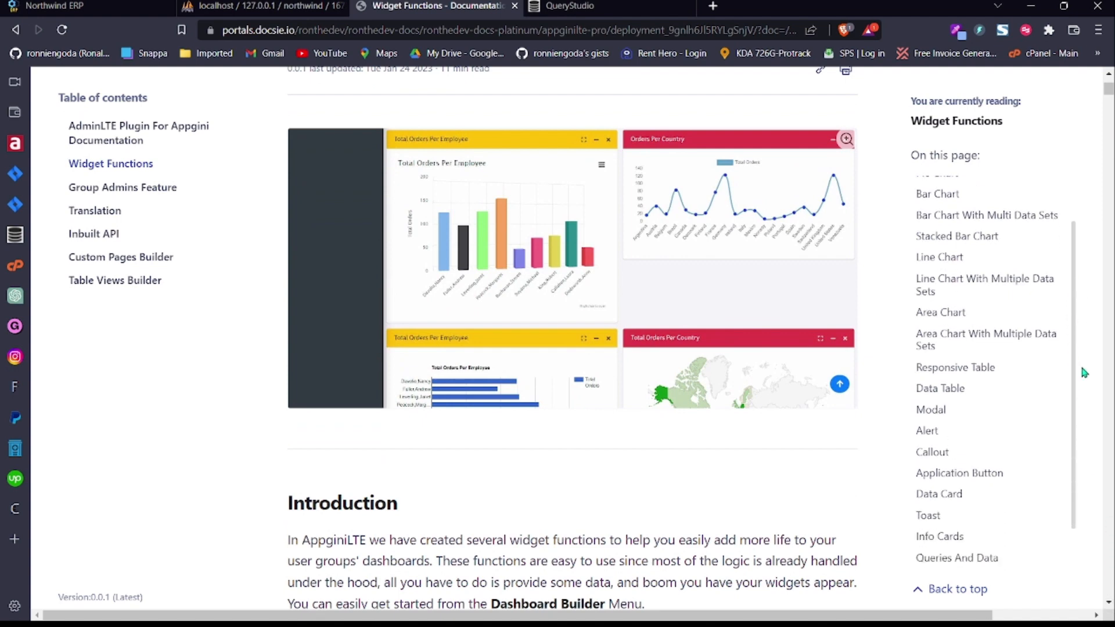
{"action": "scroll", "coordinate": [1083, 373], "scroll_direction": "down", "scroll_amount": 1}
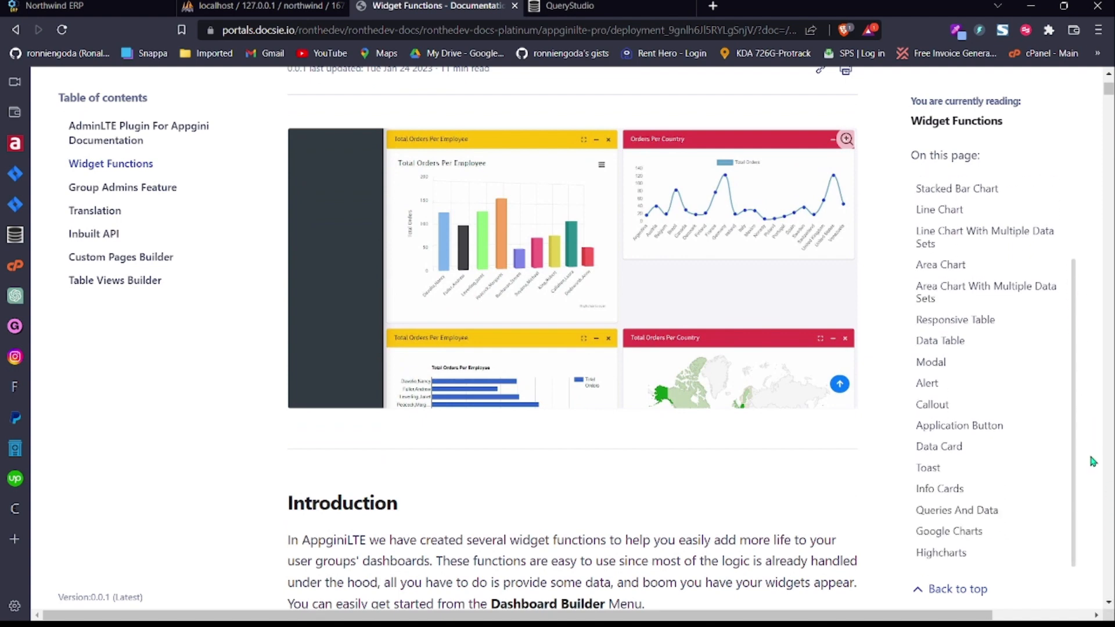
{"action": "left_click", "coordinate": [959, 537]}
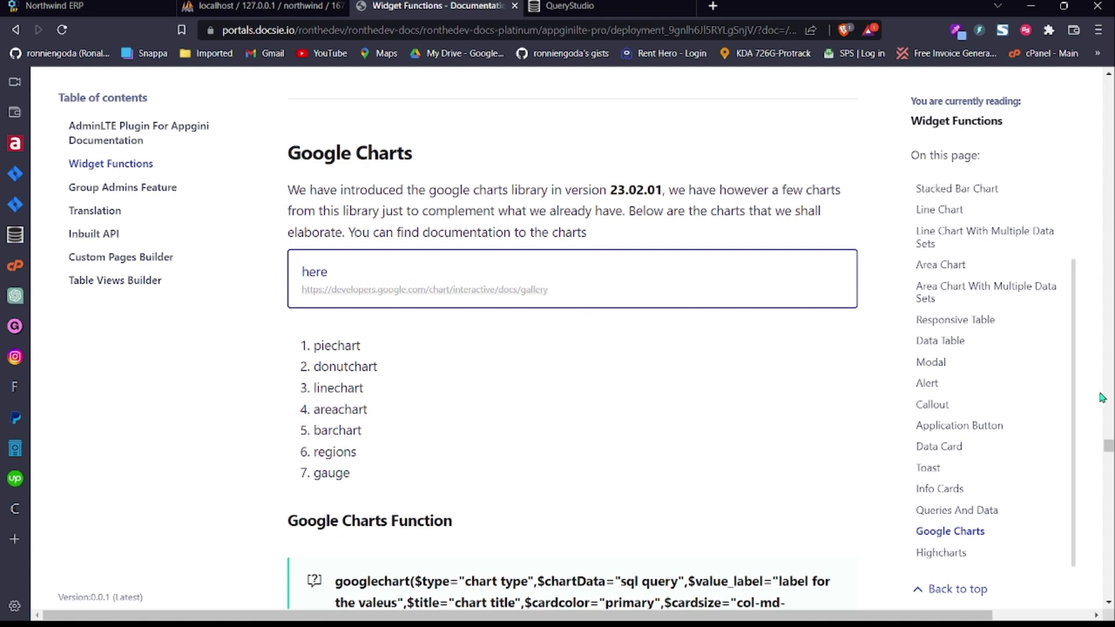
{"action": "left_click", "coordinate": [1110, 603]}
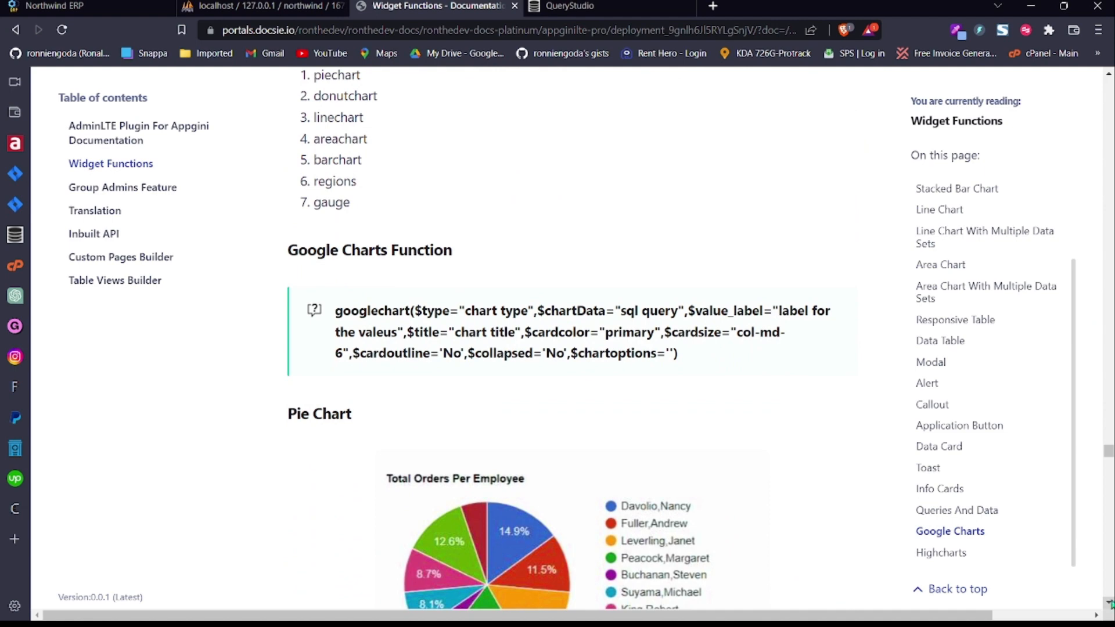
{"action": "scroll", "coordinate": [1110, 603], "scroll_direction": "down", "scroll_amount": 6}
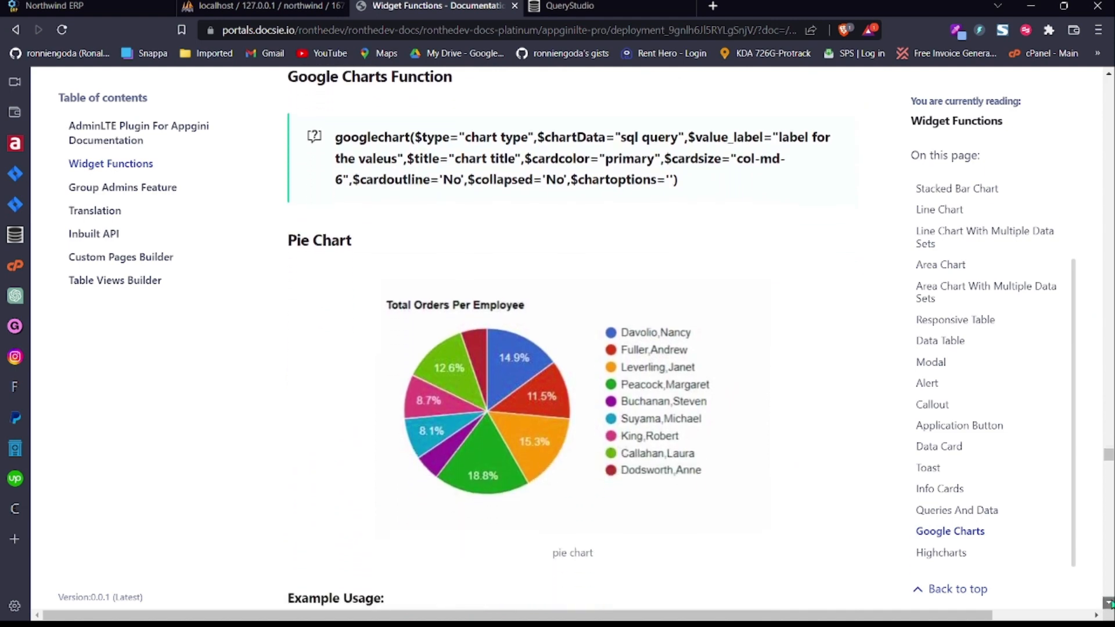
{"action": "left_click", "coordinate": [1110, 603]}
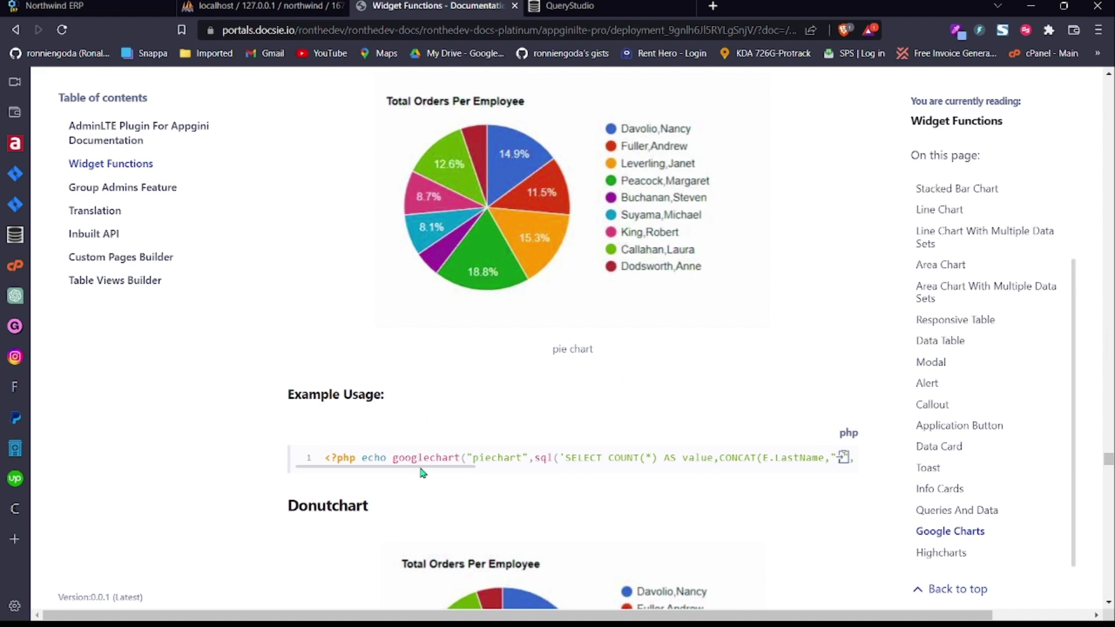
{"action": "left_click_drag", "start_coordinate": [420, 467], "coordinate": [431, 470]}
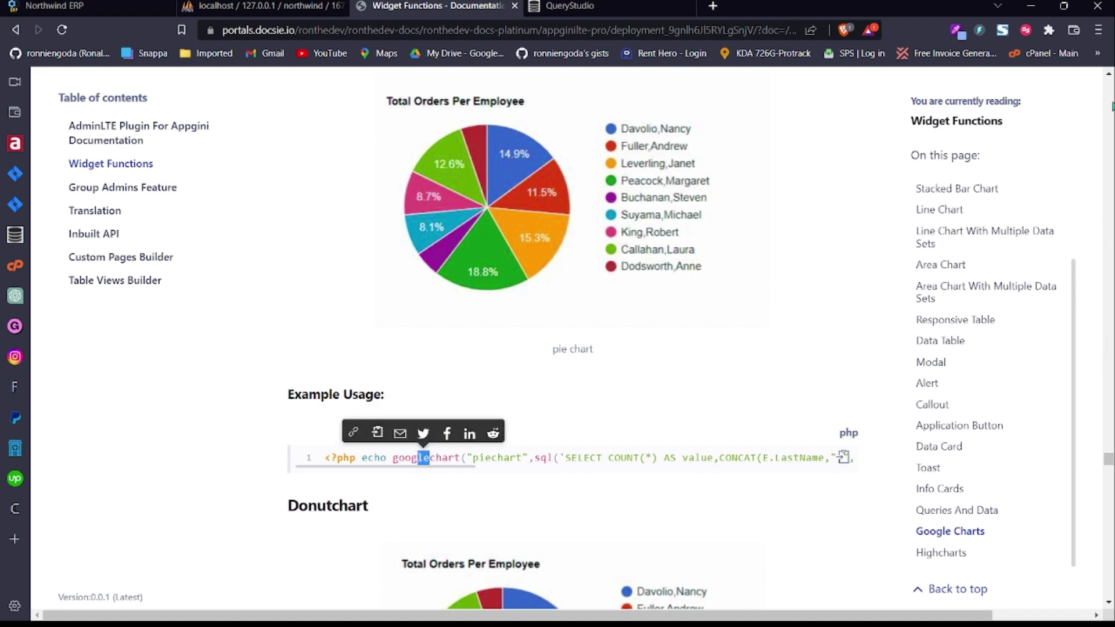
{"action": "scroll", "coordinate": [600, 172], "scroll_direction": "up", "scroll_amount": 4}
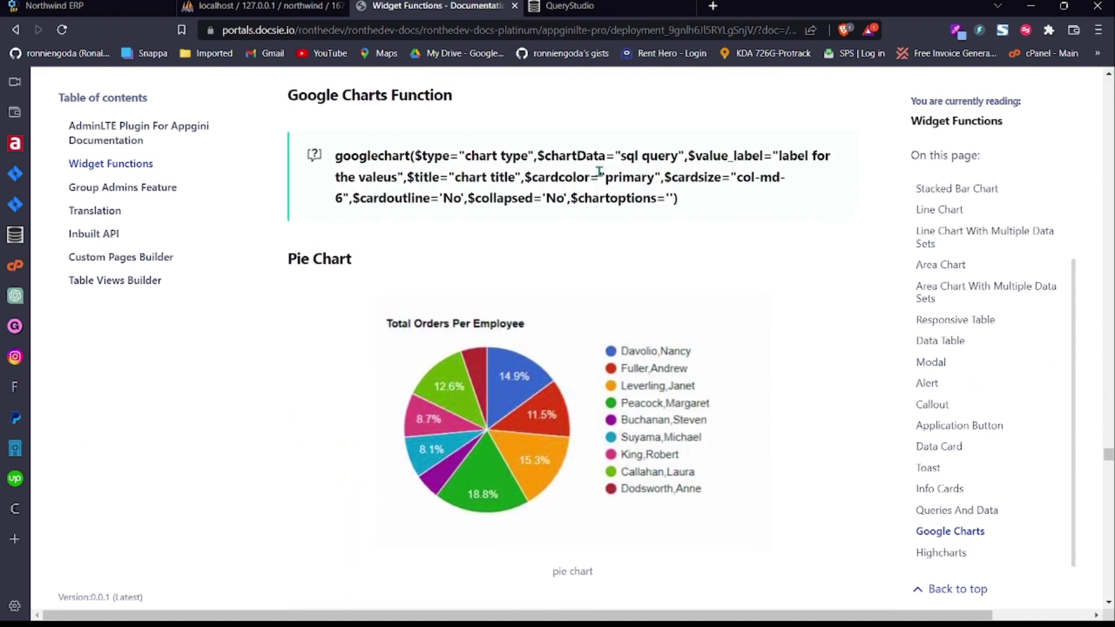
{"action": "double_click", "coordinate": [578, 156]}
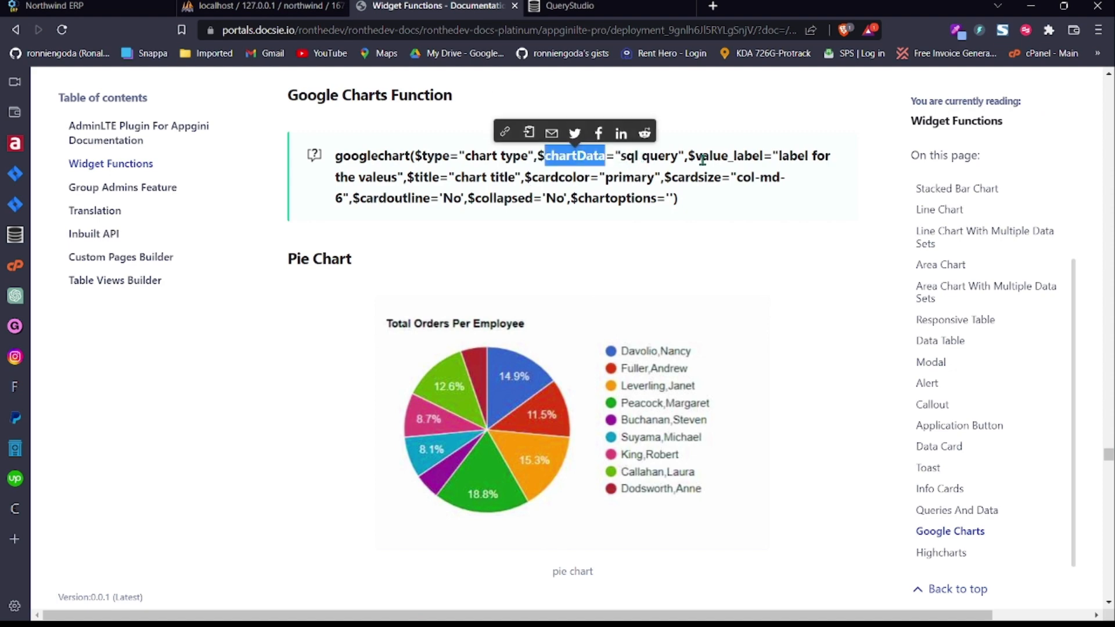
{"action": "double_click", "coordinate": [723, 157]}
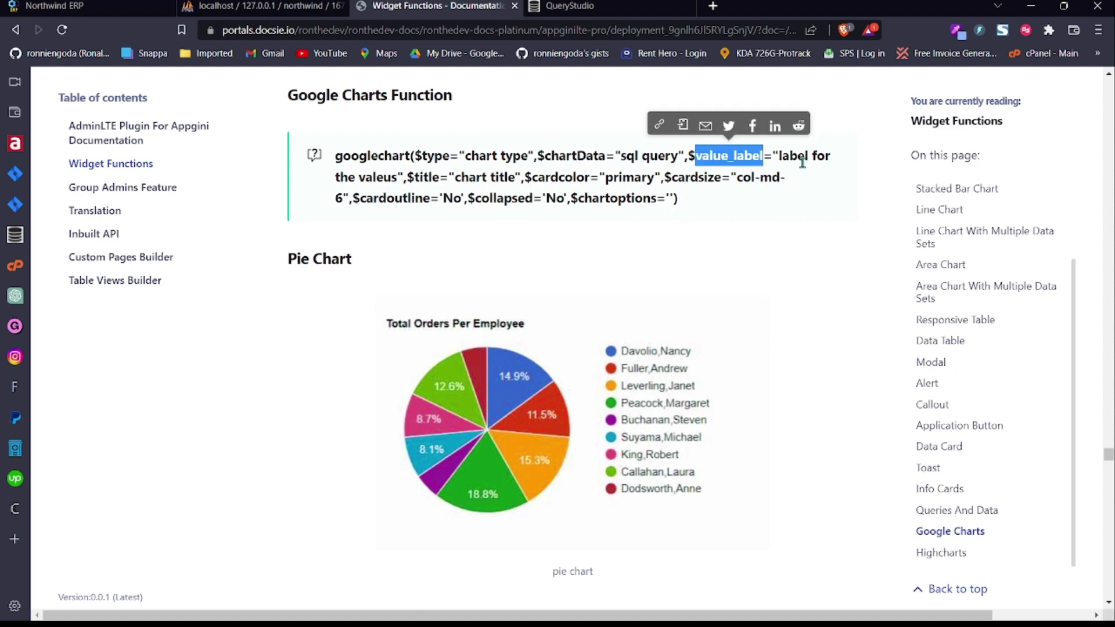
{"action": "double_click", "coordinate": [430, 177]}
{"action": "double_click", "coordinate": [572, 178]}
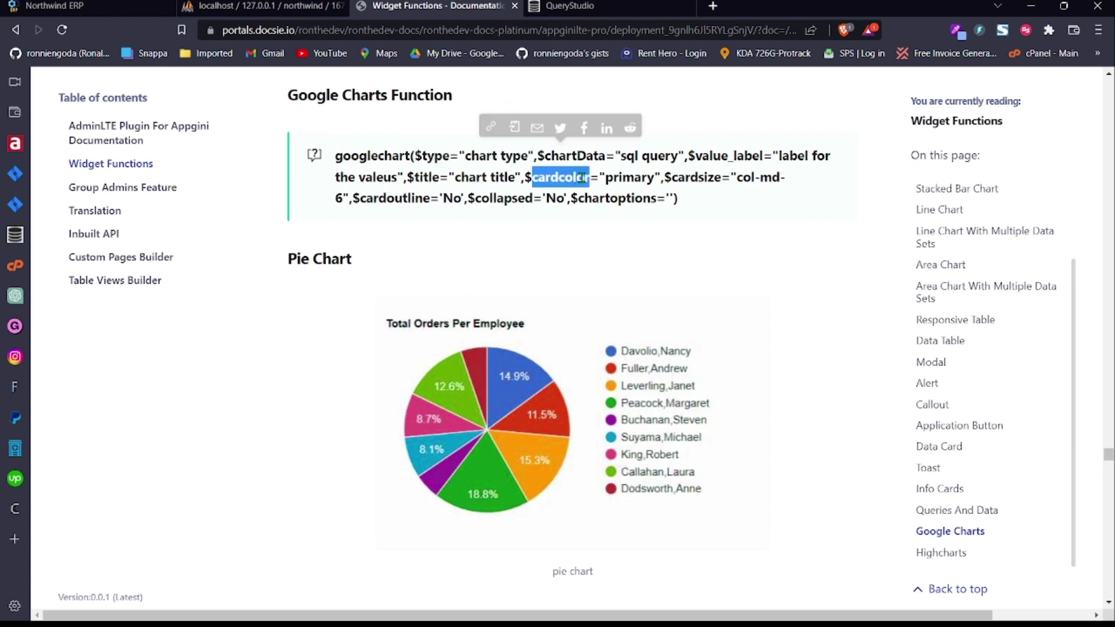
{"action": "double_click", "coordinate": [630, 177]}
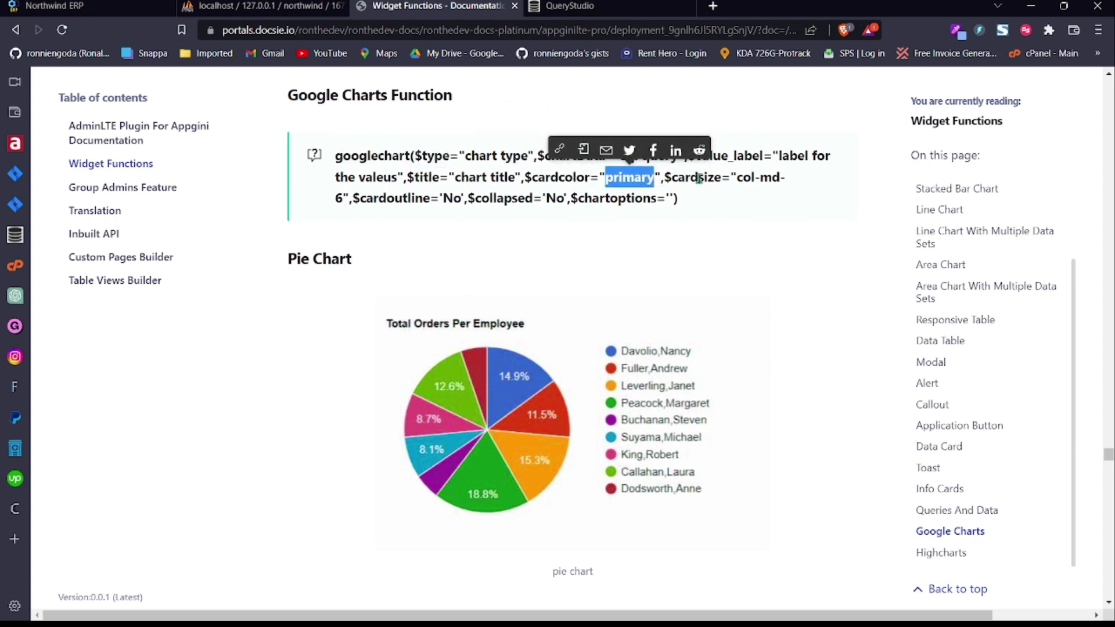
{"action": "double_click", "coordinate": [699, 177]}
{"action": "double_click", "coordinate": [401, 198]}
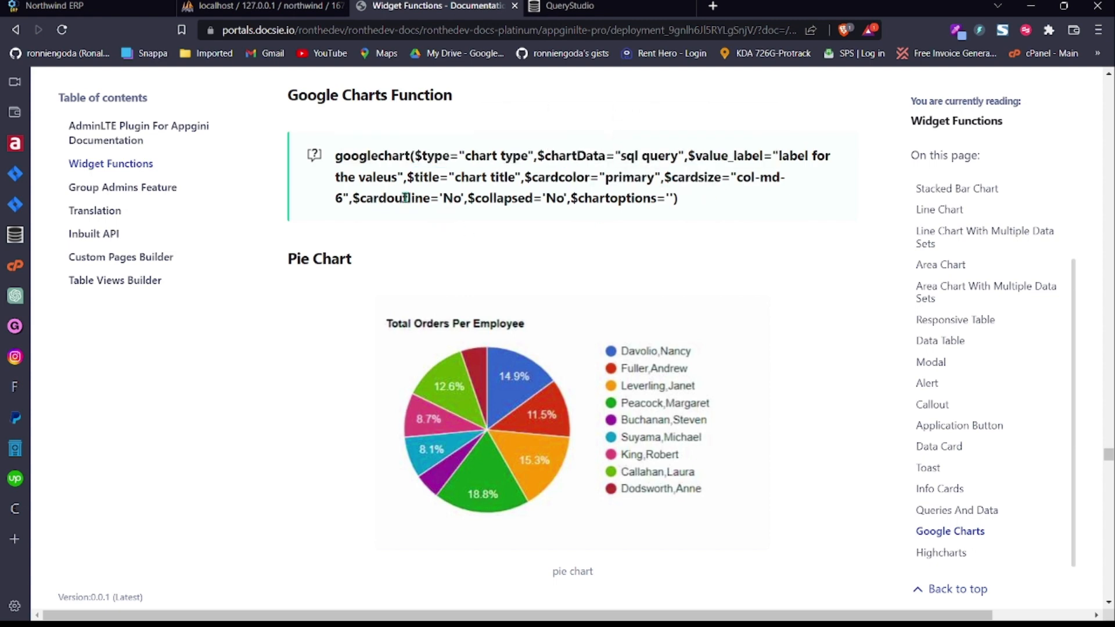
{"action": "double_click", "coordinate": [511, 198]}
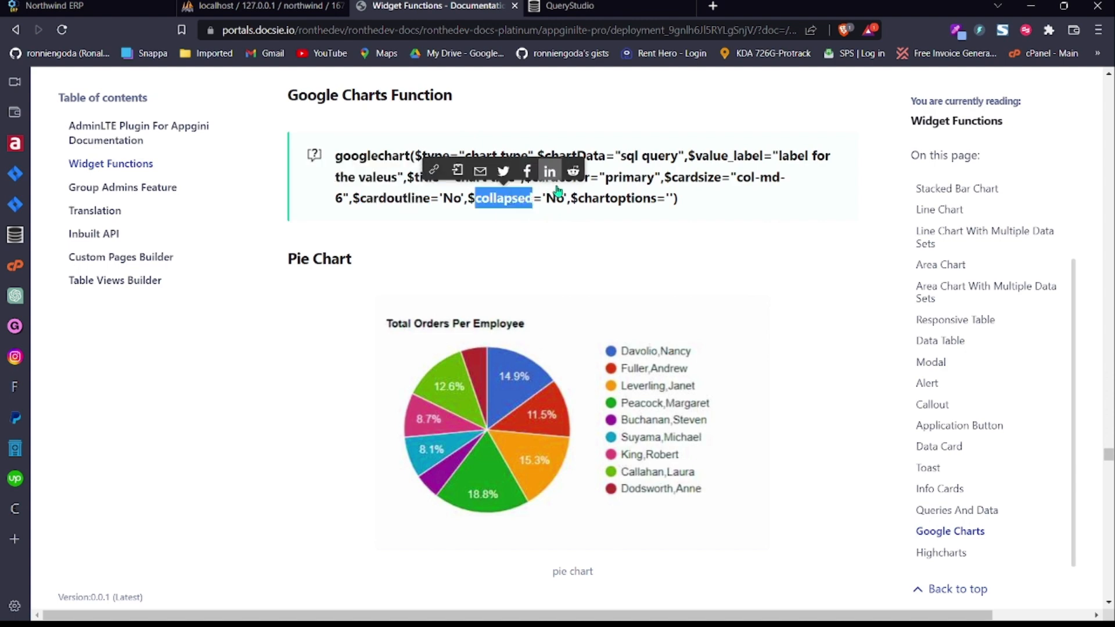
{"action": "double_click", "coordinate": [612, 198]}
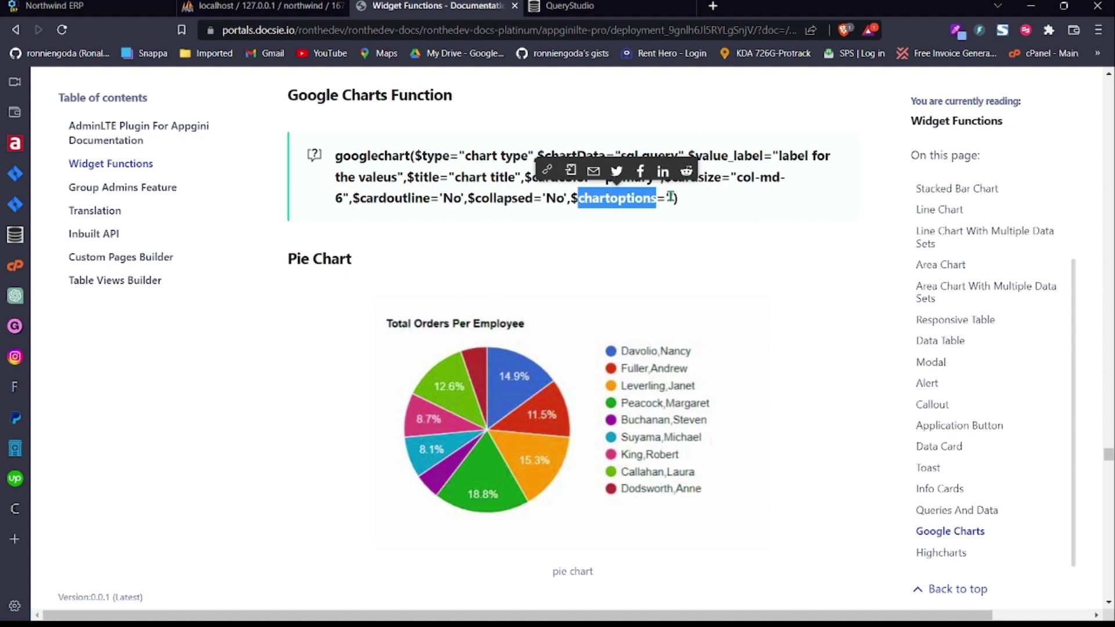
{"action": "double_click", "coordinate": [671, 198]}
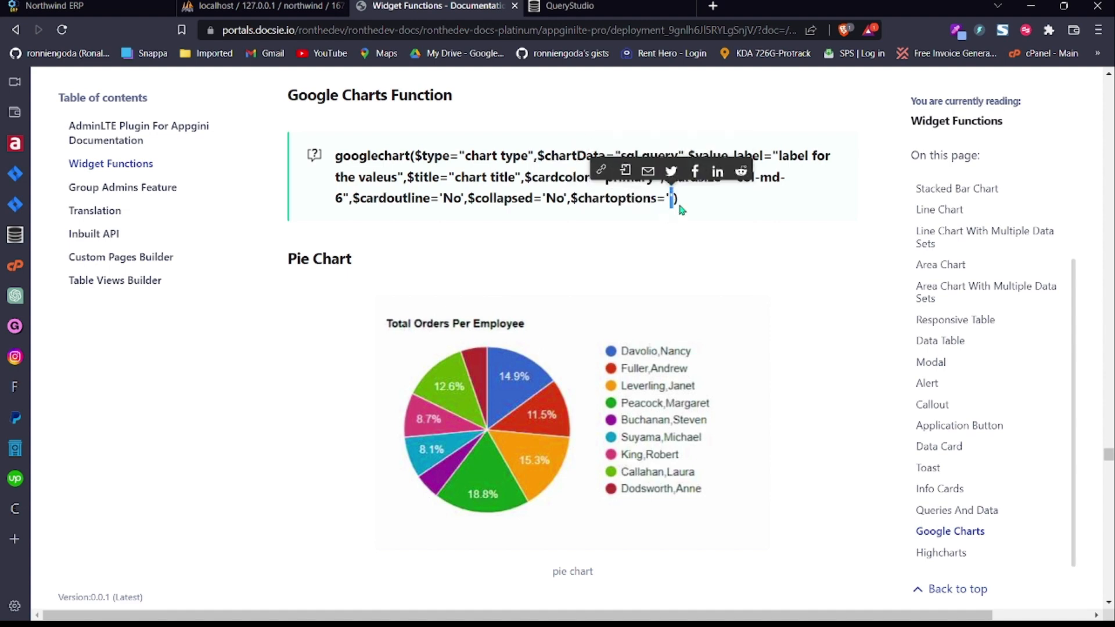
{"action": "left_click", "coordinate": [687, 201]}
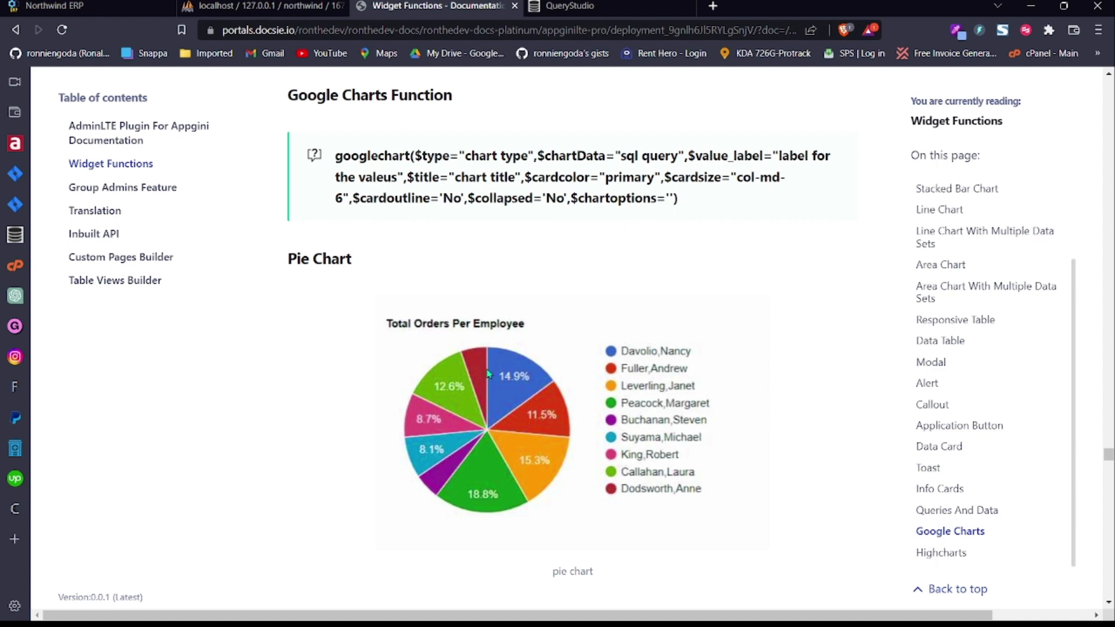
Step: Scroll through the Google Charts examples, then jump to the Highcharts section
{"action": "scroll", "coordinate": [1109, 602], "scroll_direction": "down", "scroll_amount": 7}
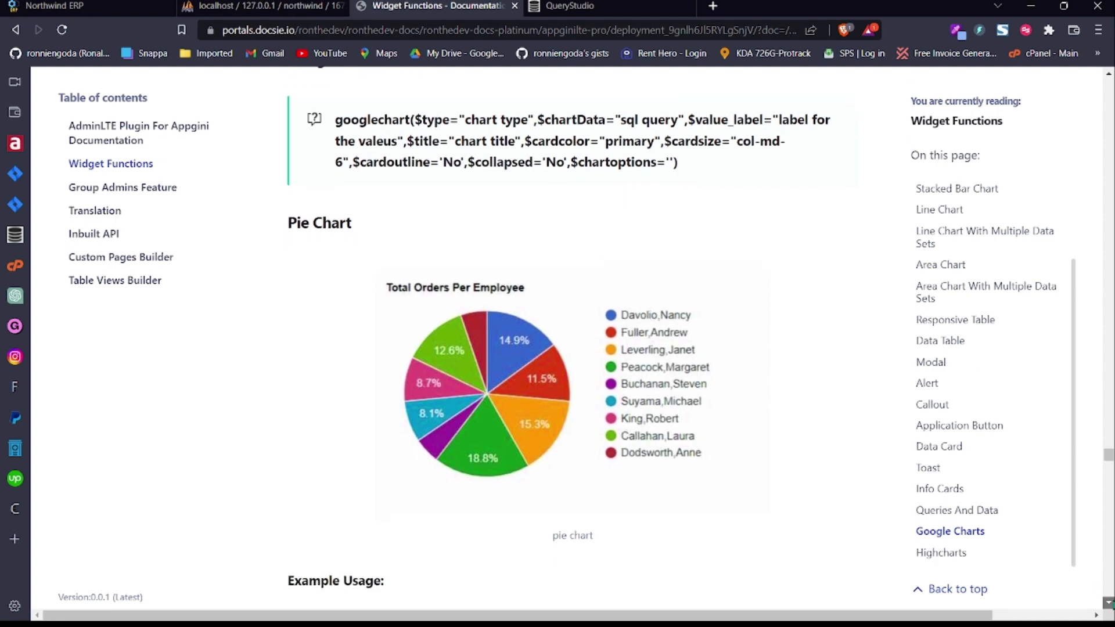
{"action": "scroll", "coordinate": [1109, 602], "scroll_direction": "down", "scroll_amount": 10}
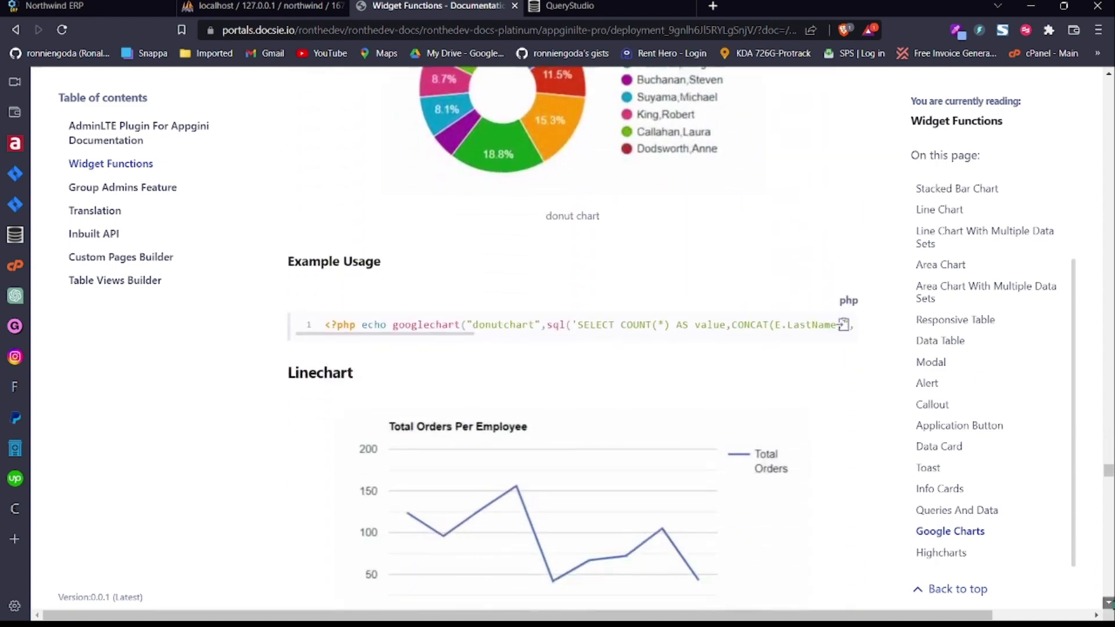
{"action": "scroll", "coordinate": [1109, 603], "scroll_direction": "down", "scroll_amount": 11}
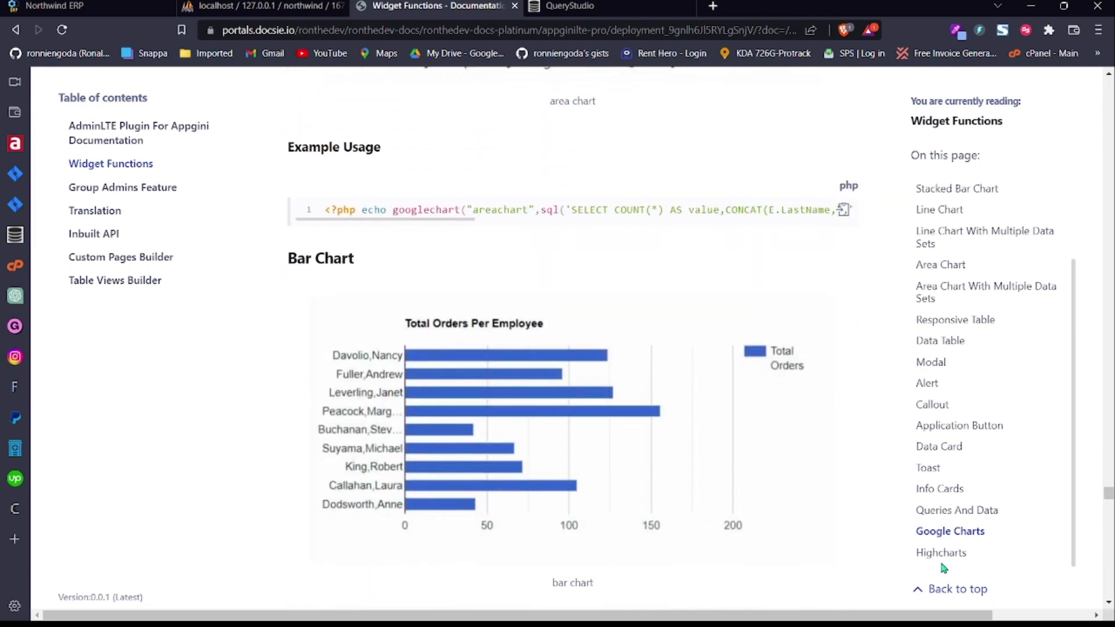
{"action": "left_click", "coordinate": [941, 553]}
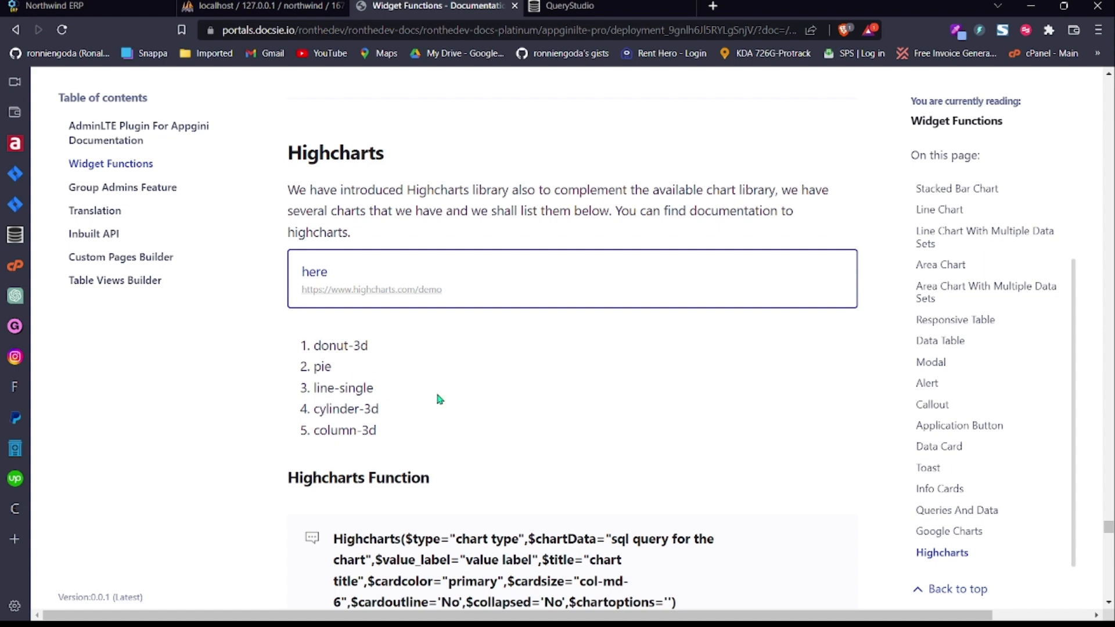
Step: Step down through the Highcharts examples, then go back up to the Modal section showing showModal()
{"action": "left_click", "coordinate": [1110, 602]}
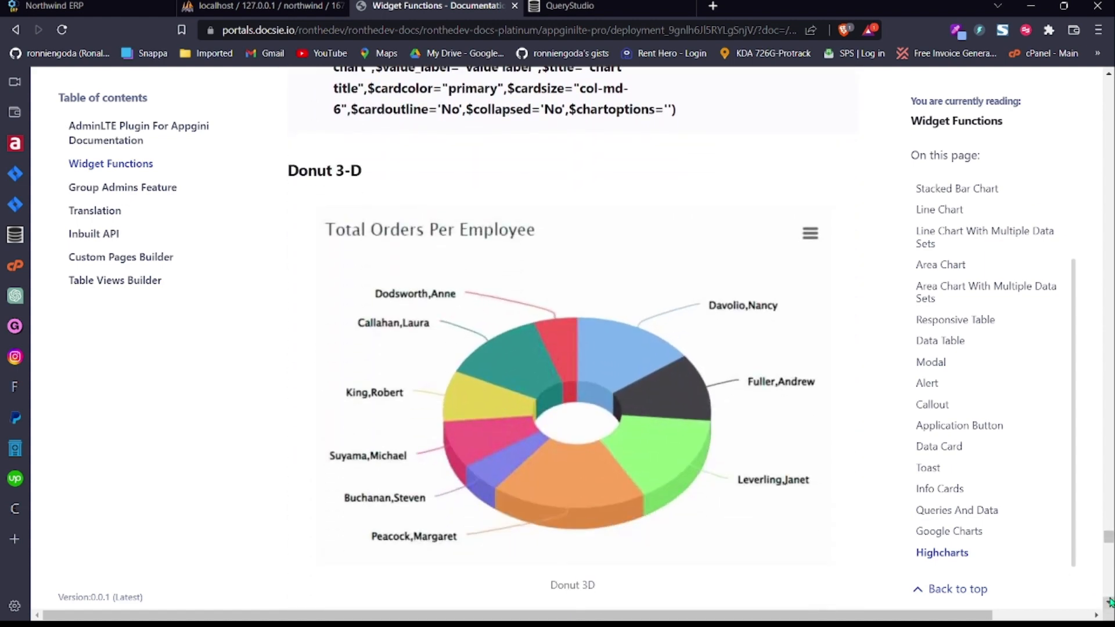
{"action": "left_click", "coordinate": [1109, 601]}
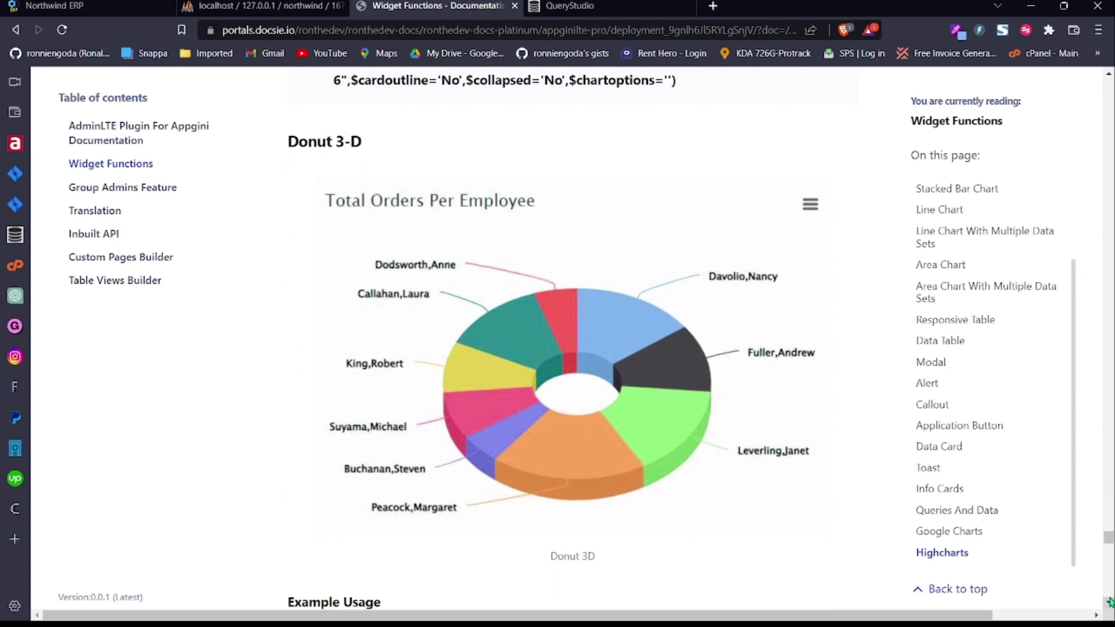
{"action": "left_click", "coordinate": [1110, 602]}
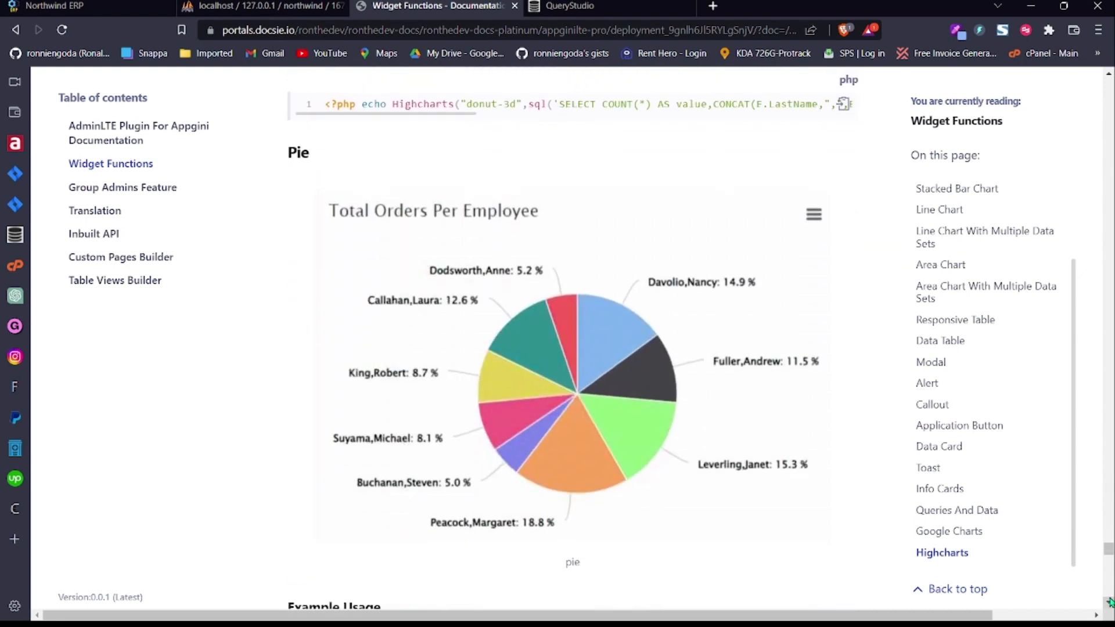
{"action": "left_click", "coordinate": [1110, 601]}
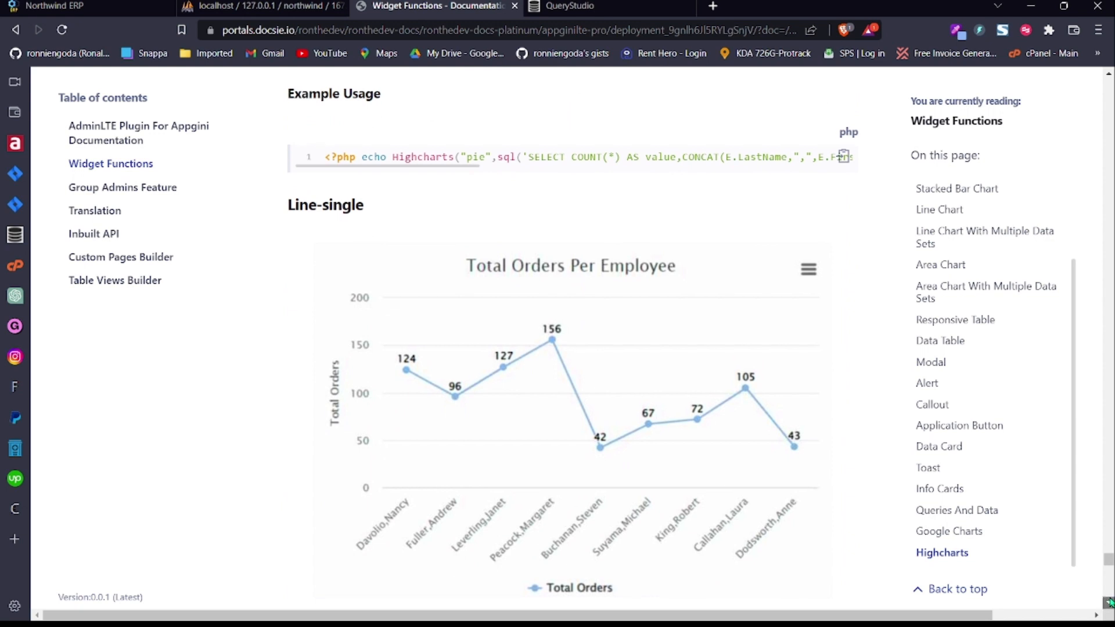
{"action": "left_click", "coordinate": [1110, 602]}
{"action": "left_click", "coordinate": [1109, 602]}
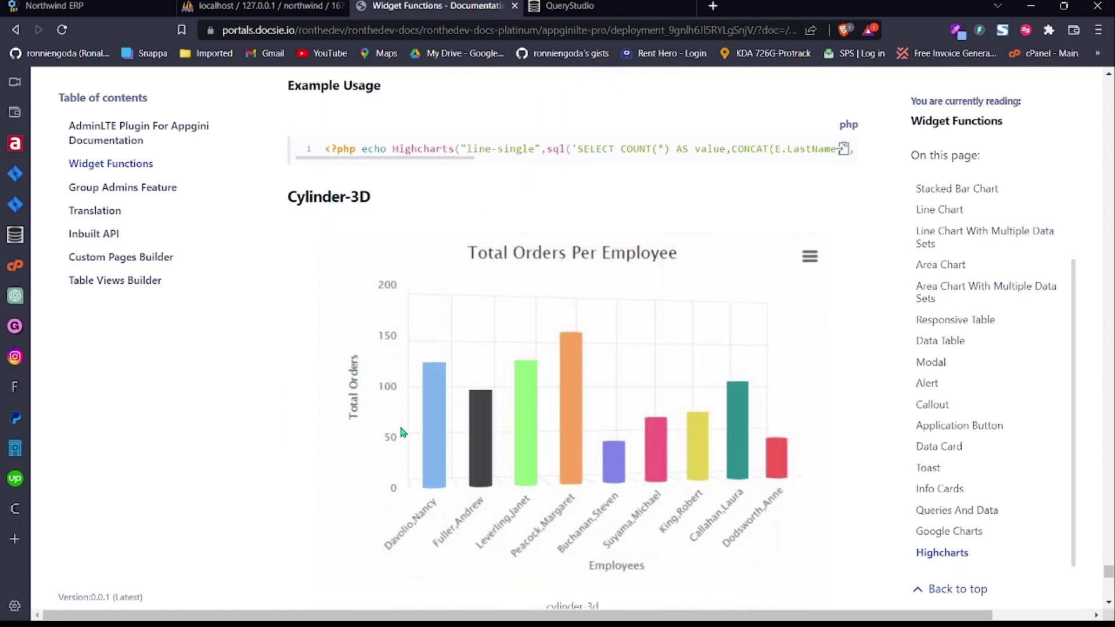
{"action": "left_click", "coordinate": [1110, 602]}
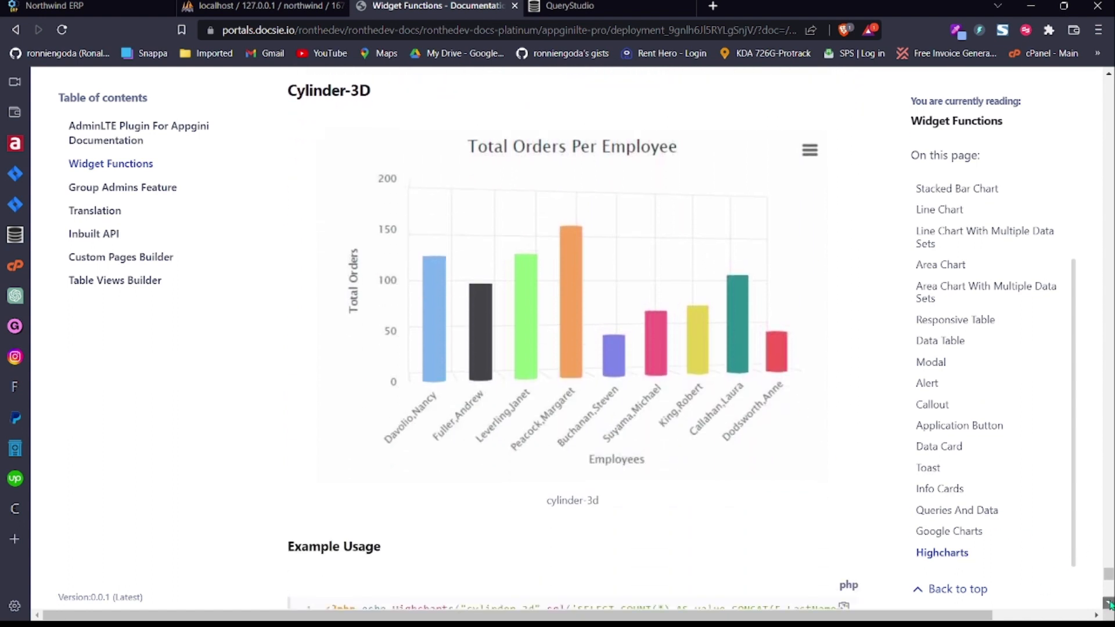
{"action": "left_click", "coordinate": [1110, 603]}
{"action": "scroll", "coordinate": [1109, 604], "scroll_direction": "down", "scroll_amount": 7}
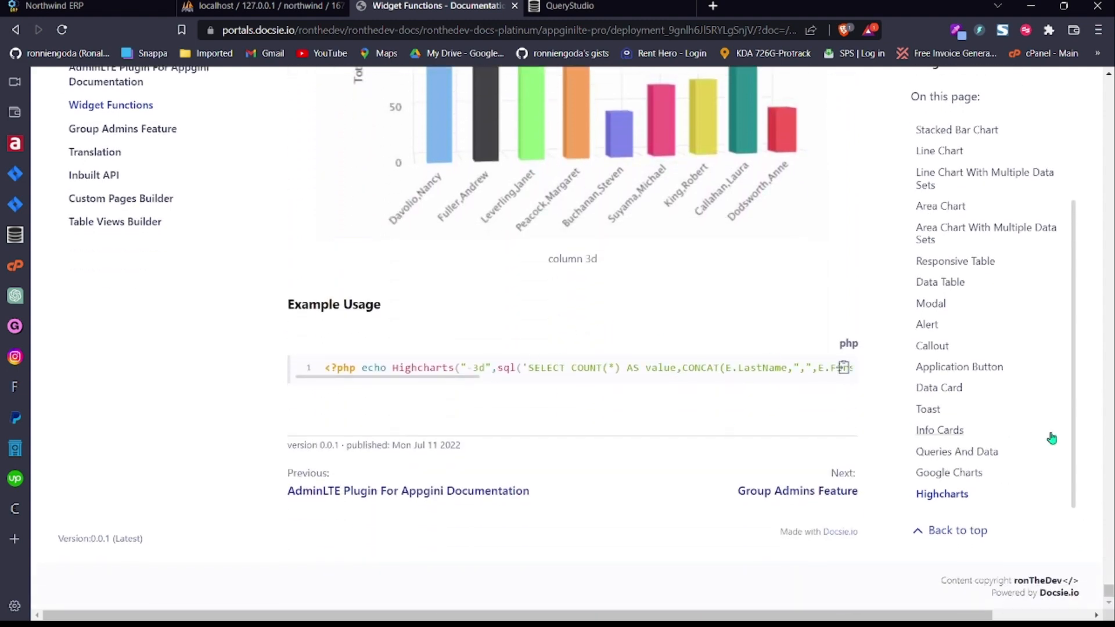
{"action": "left_click_drag", "start_coordinate": [1112, 592], "coordinate": [1110, 311]}
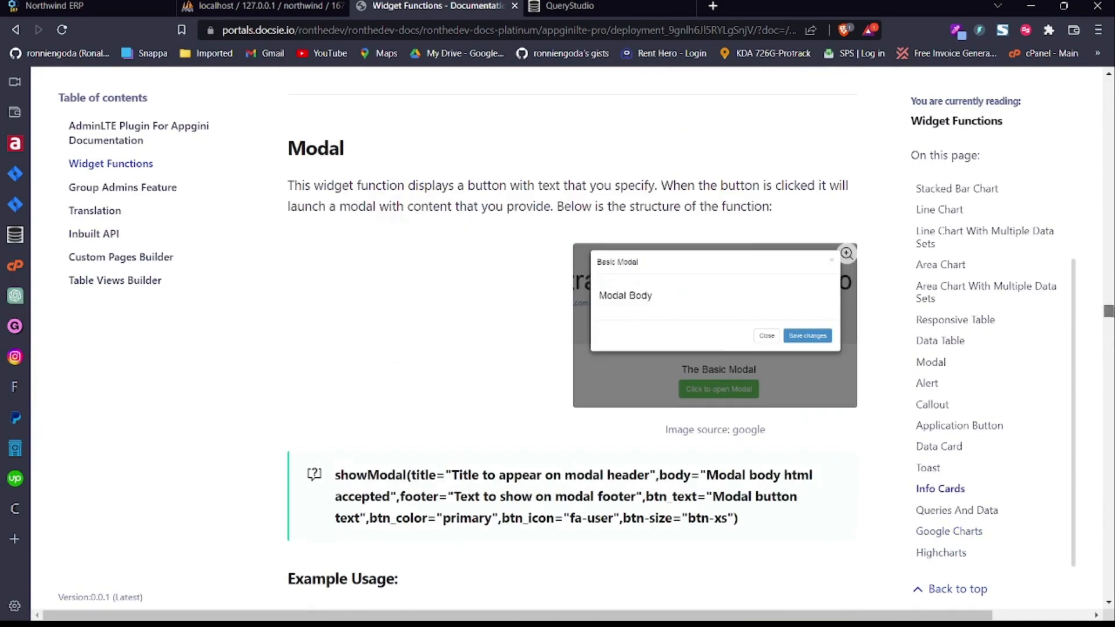
Step: Close the Widget Functions and QueryStudio products tabs and return to the Northwind ERP Dashboard Builder
{"action": "left_click", "coordinate": [515, 7]}
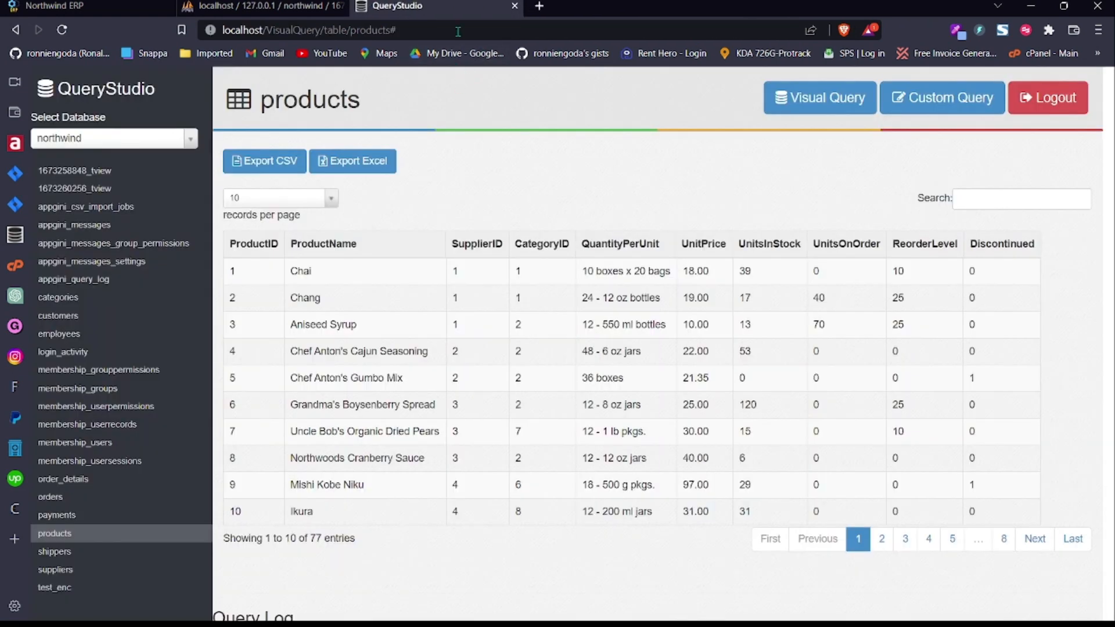
{"action": "left_click", "coordinate": [515, 7]}
{"action": "left_click", "coordinate": [88, 7]}
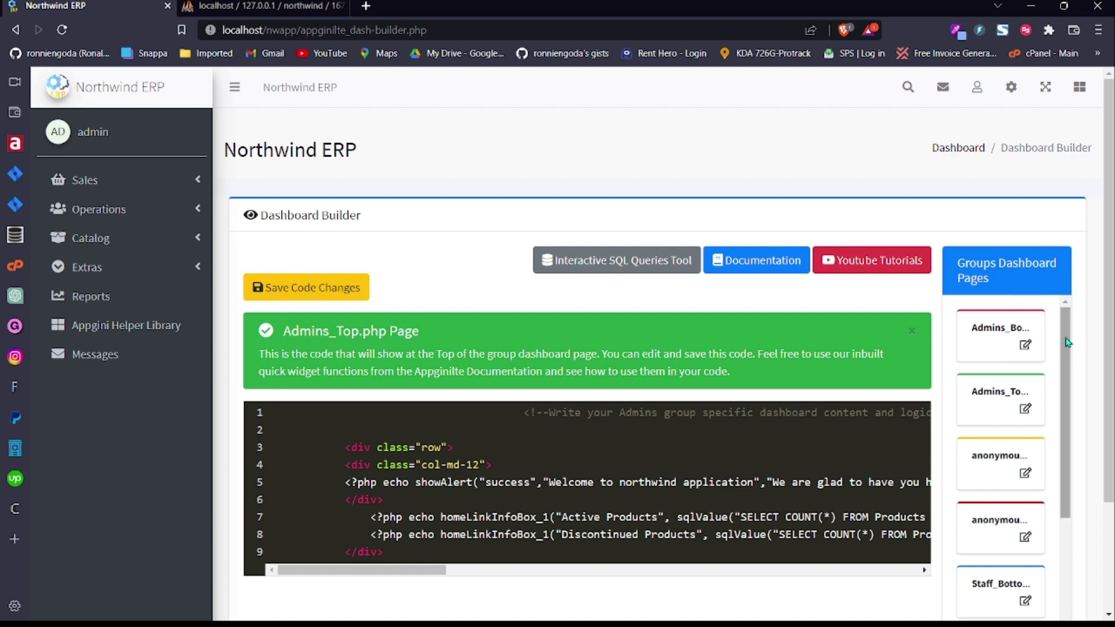
{"action": "left_click_drag", "start_coordinate": [1113, 342], "coordinate": [1112, 375]}
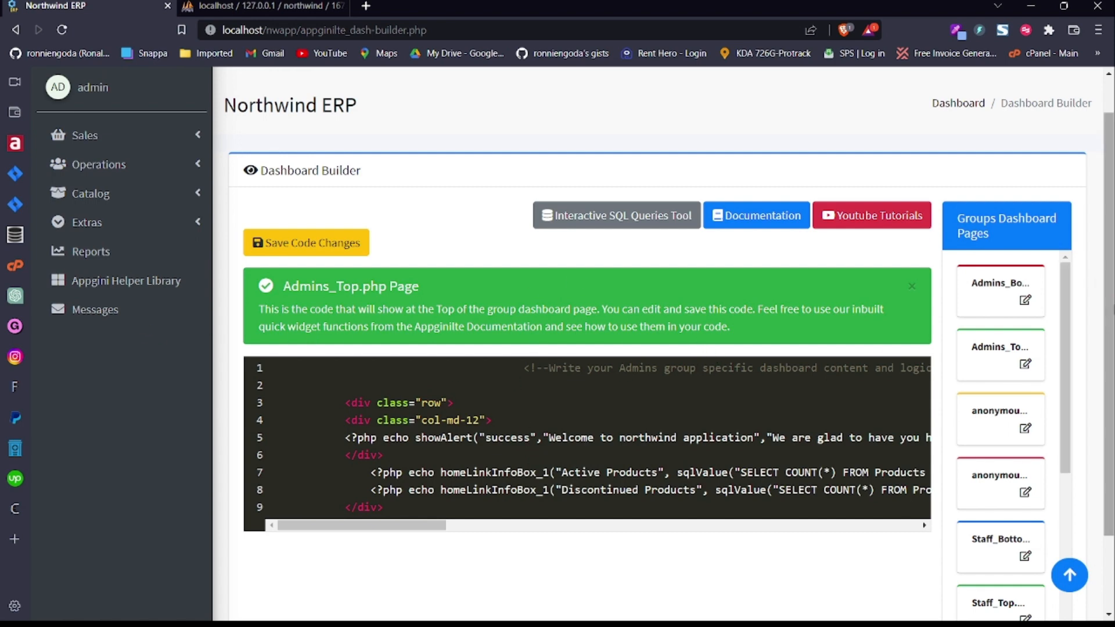
{"action": "scroll", "coordinate": [1110, 348], "scroll_direction": "up", "scroll_amount": 1}
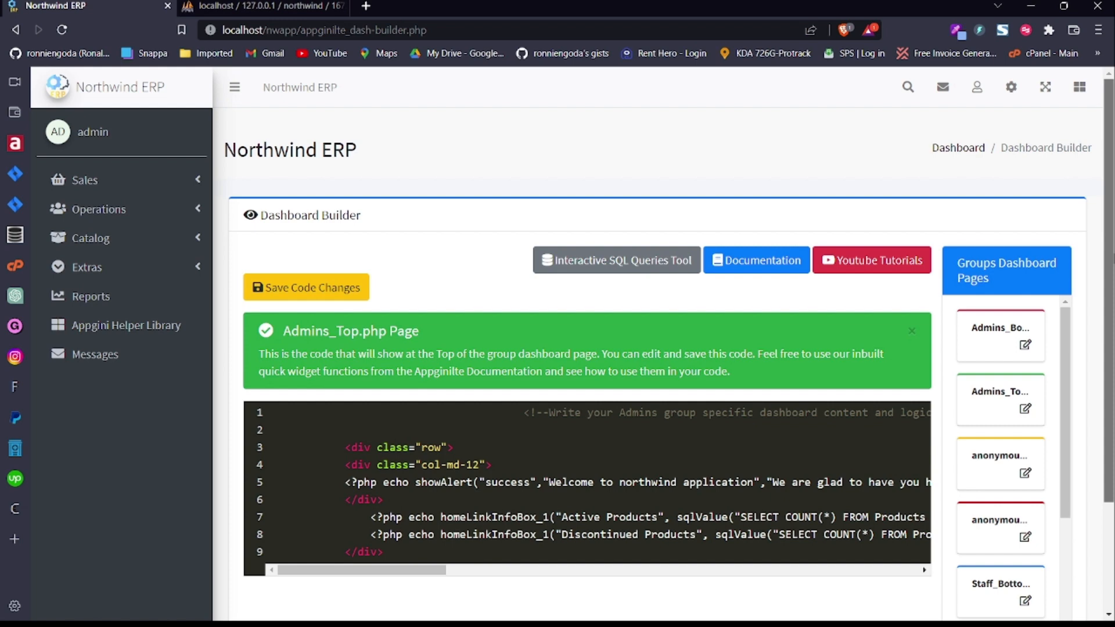
{"action": "mouse_move", "coordinate": [1111, 259]}
{"action": "left_mouse_down"}
{"action": "mouse_move", "coordinate": [1111, 365]}
{"action": "mouse_move", "coordinate": [1112, 255]}
{"action": "left_mouse_up"}
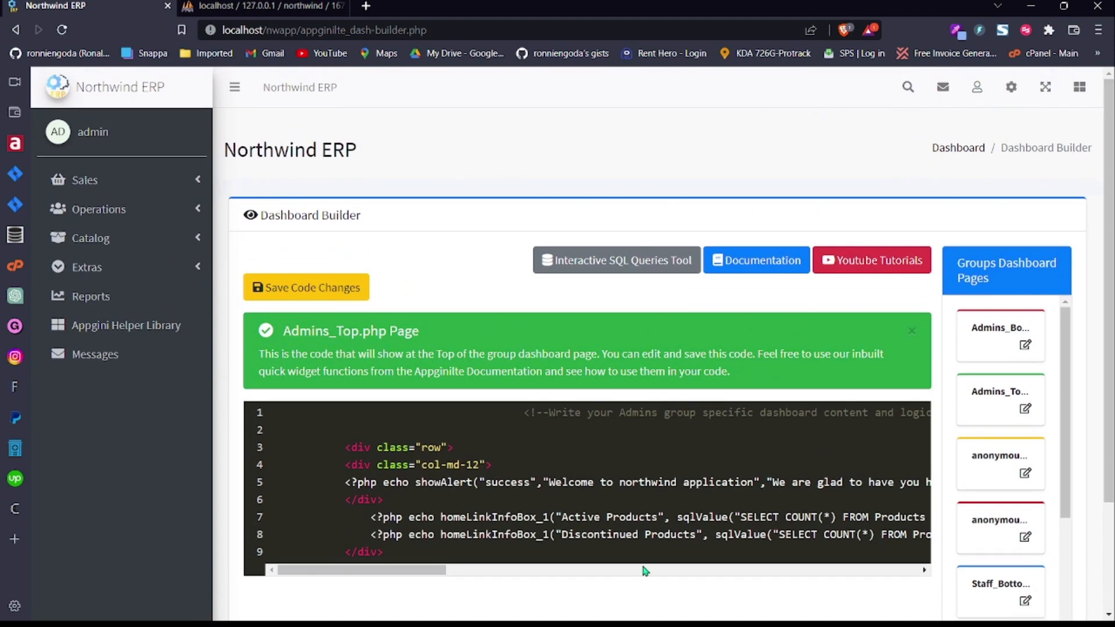
{"action": "left_click", "coordinate": [787, 609]}
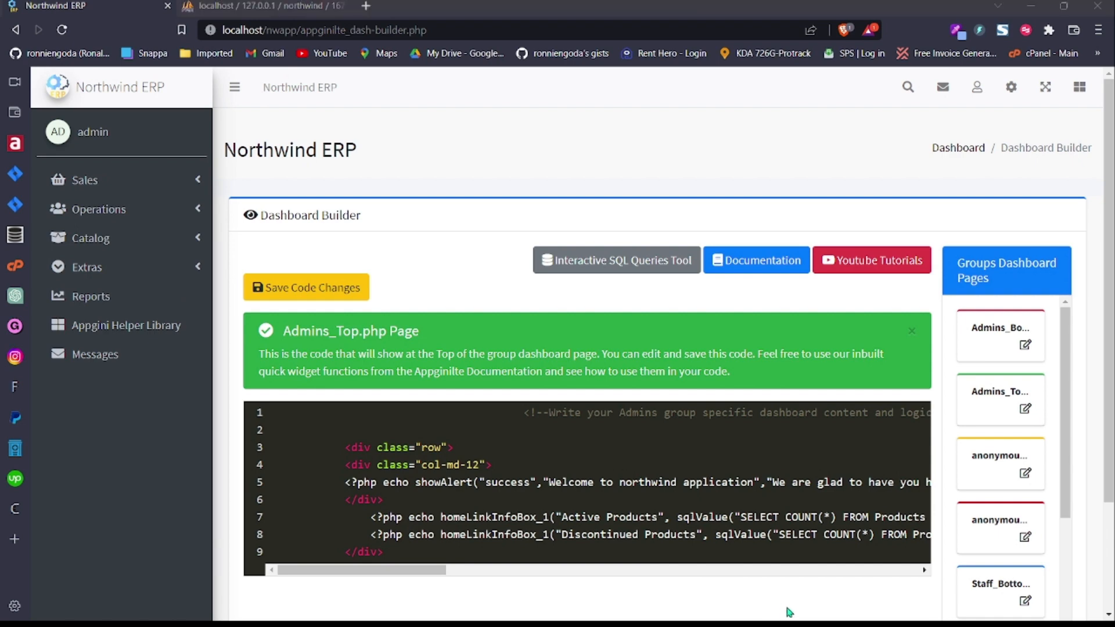